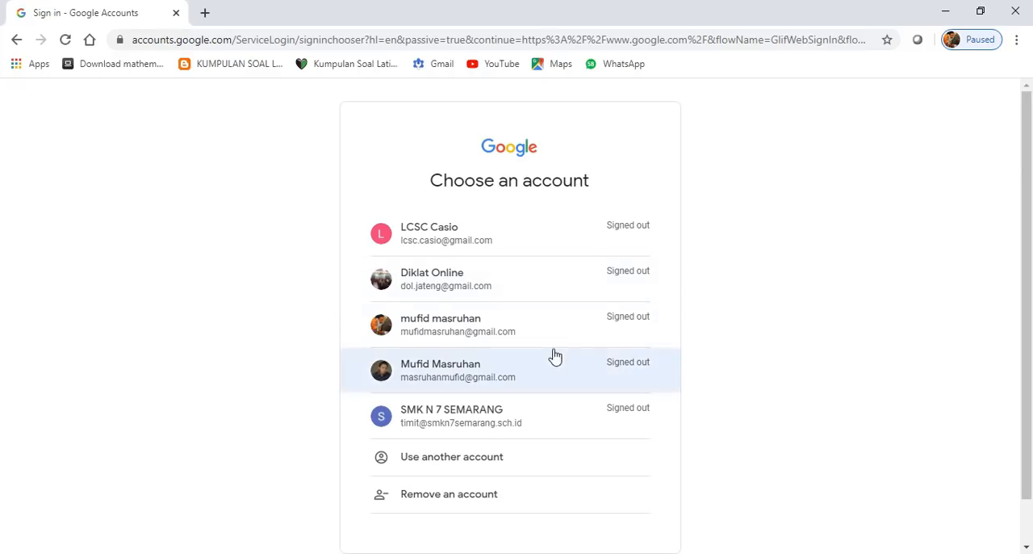
- Sign in to the teacher's Google account by choosing it from the account list and entering the account password
left_click(533, 337)
type("*********")
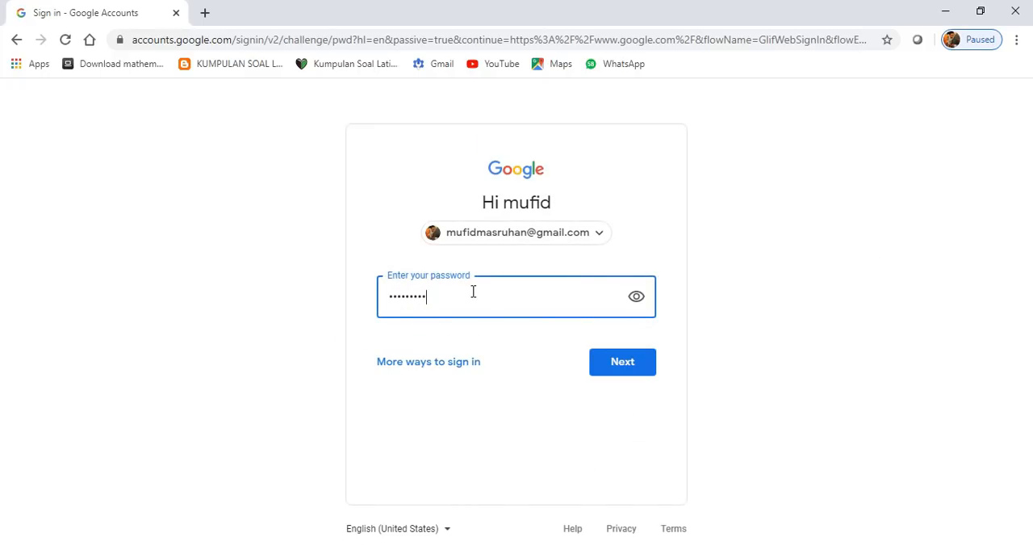
type("*")
key("Return")
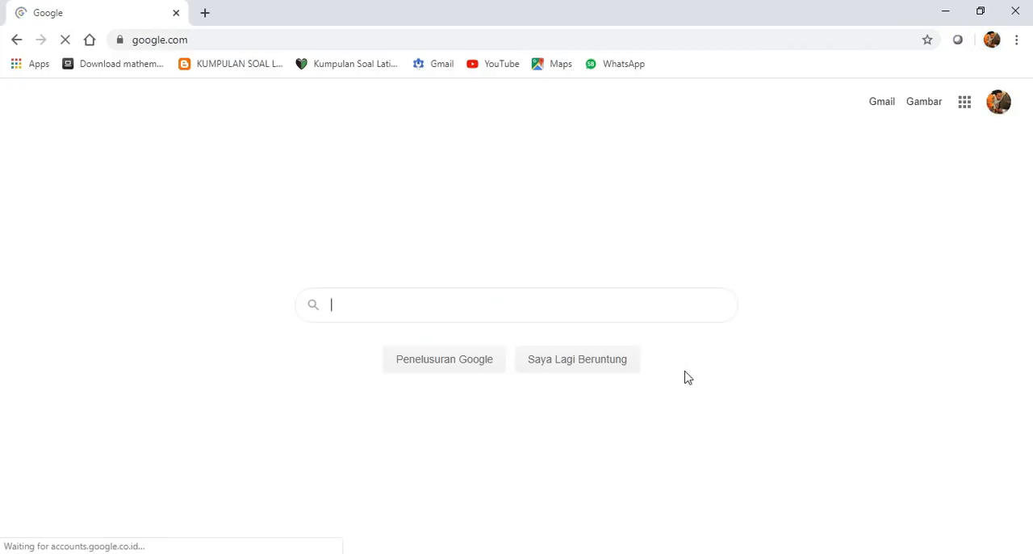
- Open Google Classroom from the list of Google apps
left_click(967, 111)
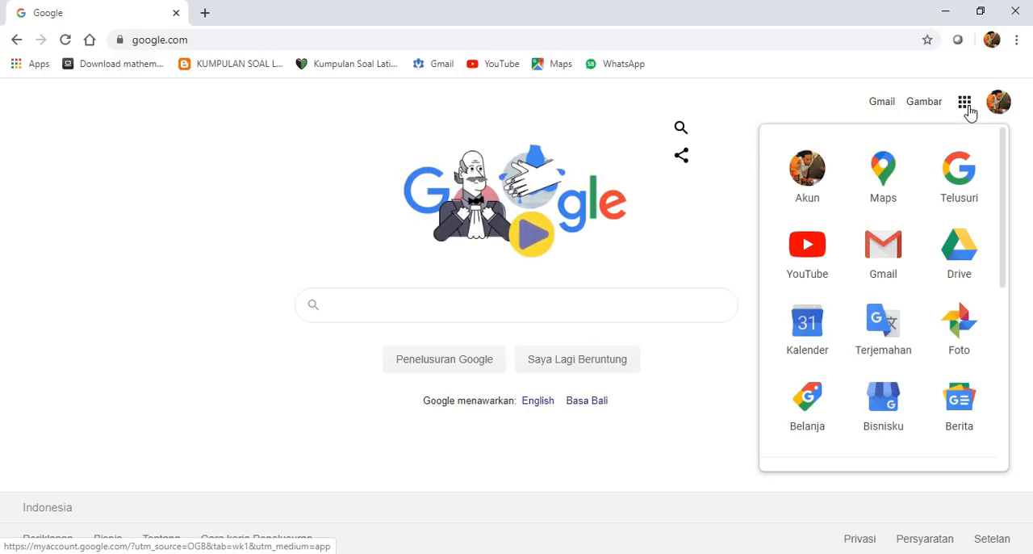
scroll(920, 306, "down", 4)
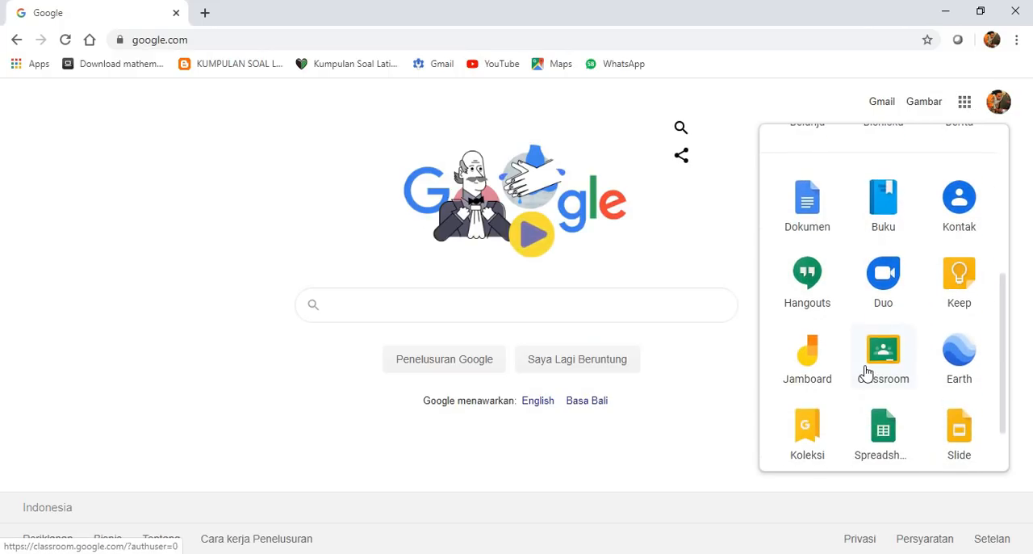
left_click(870, 368)
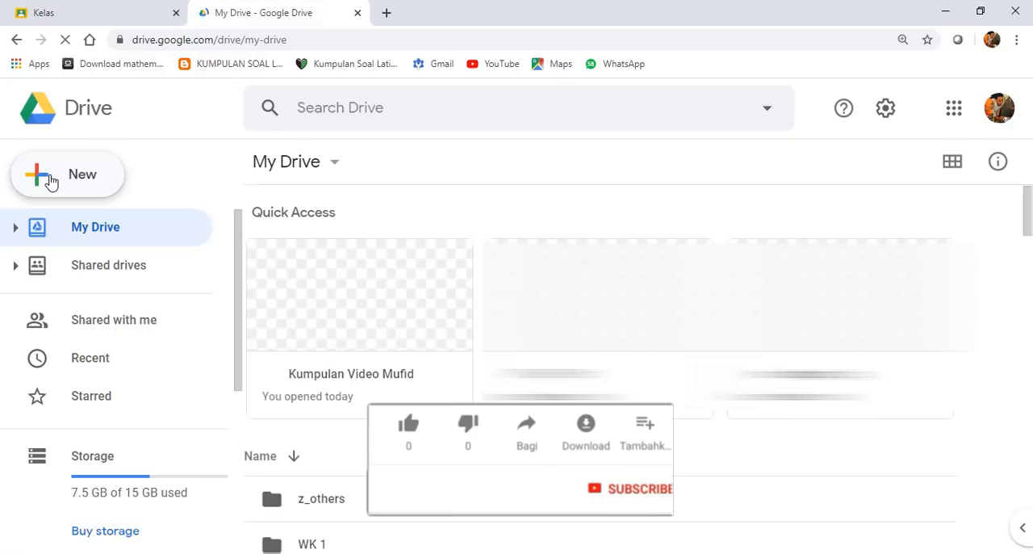
- Look at the additional file types that can be created in My Drive, and return to Google Classroom
left_click(50, 183)
mouse_move(145, 412)
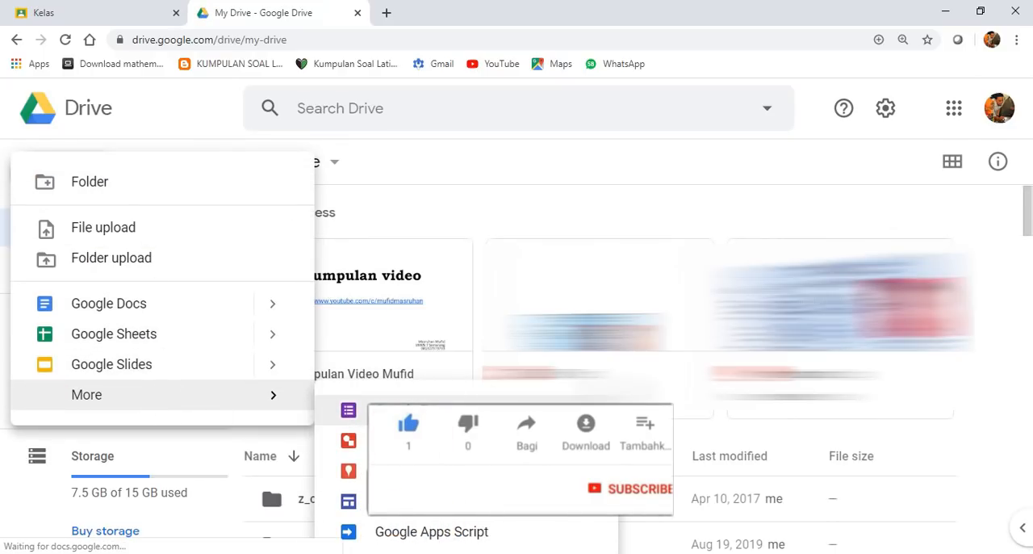
left_click(554, 198)
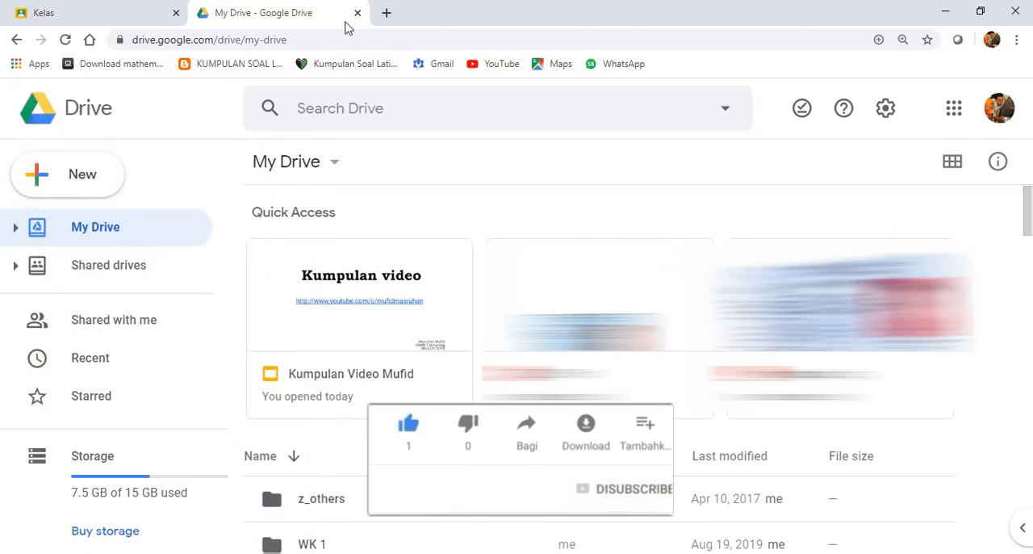
left_click(92, 15)
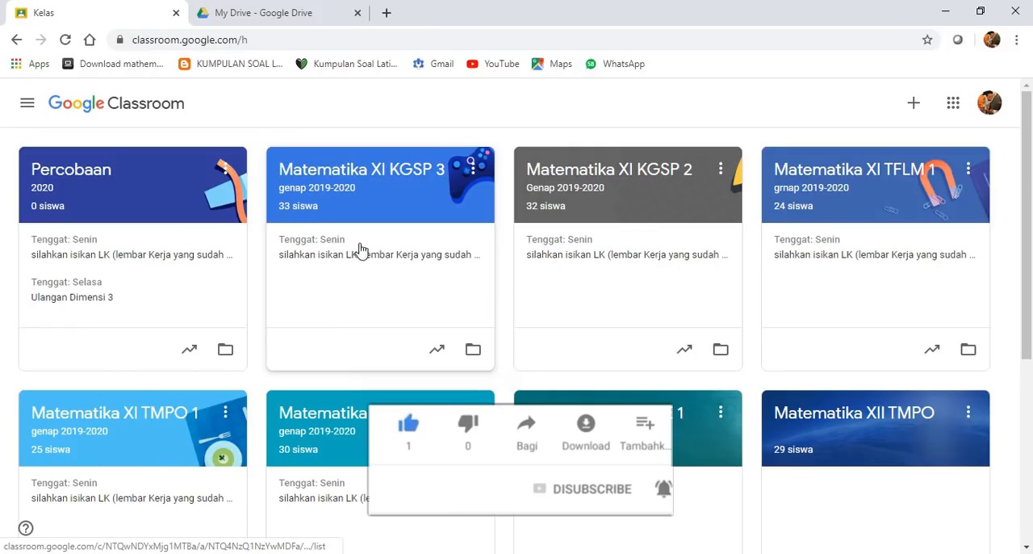
left_click(133, 257)
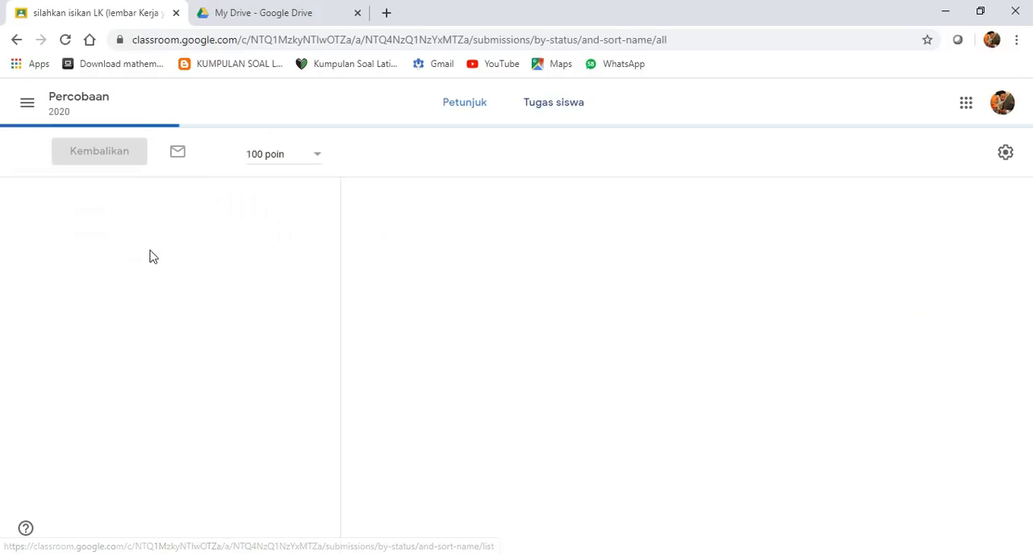
left_click(27, 104)
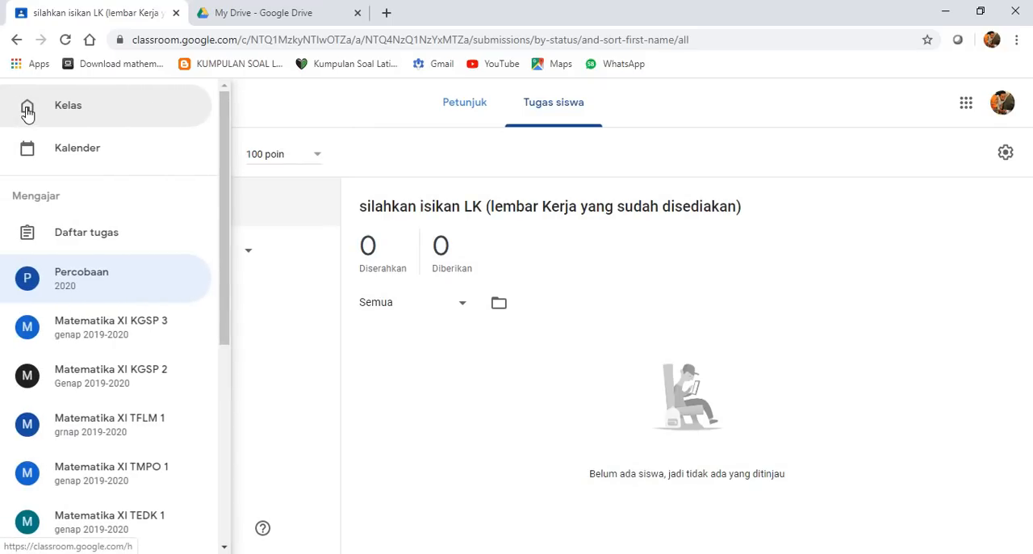
left_click(70, 117)
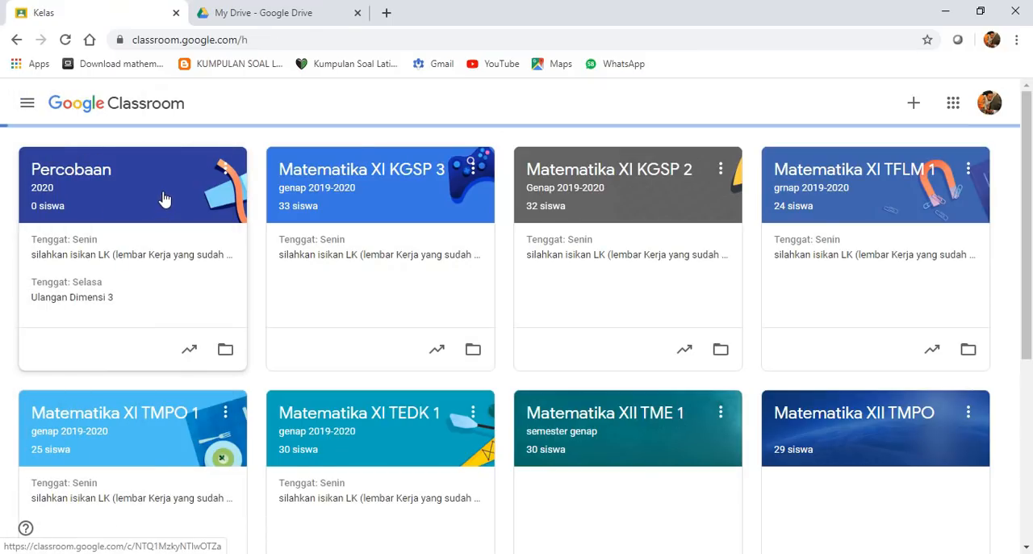
- Create a quiz assignment (Tugas kuis) in the classwork of the Percobaan class
left_click(164, 201)
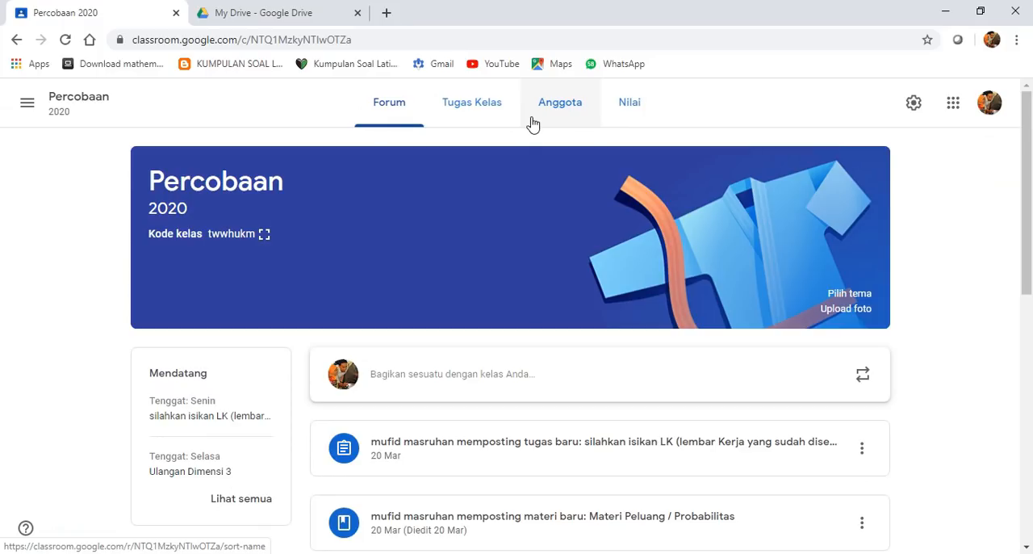
left_click(481, 109)
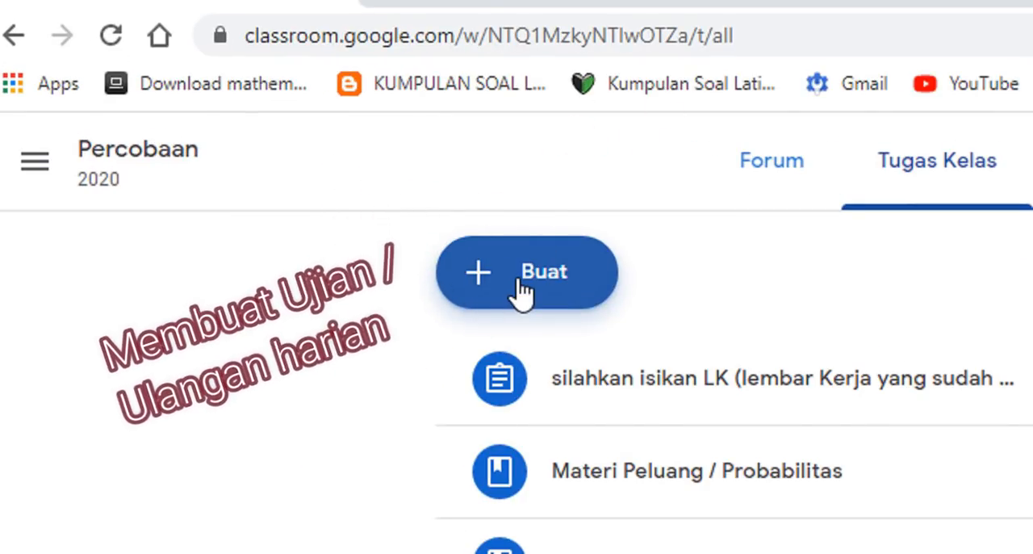
left_click(521, 294)
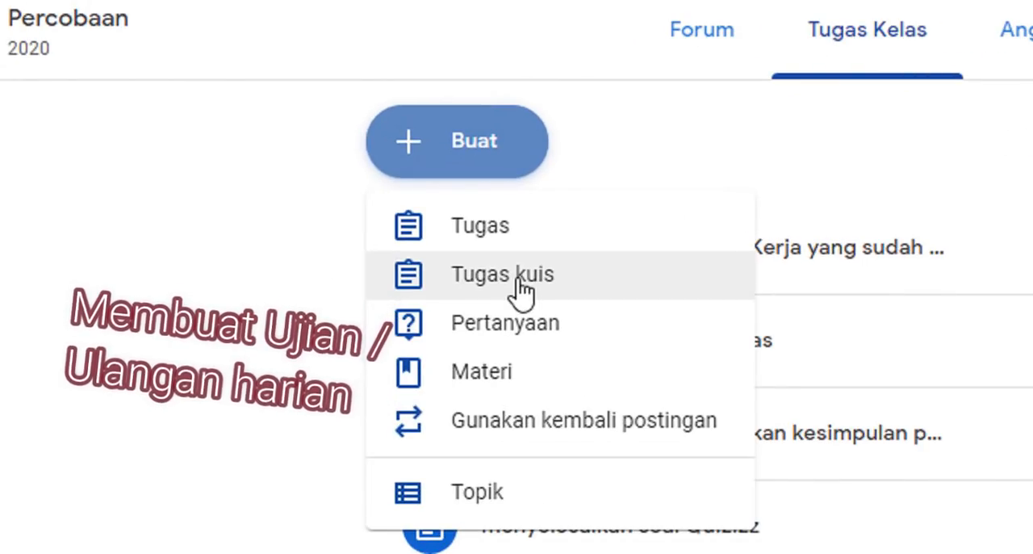
left_click(521, 290)
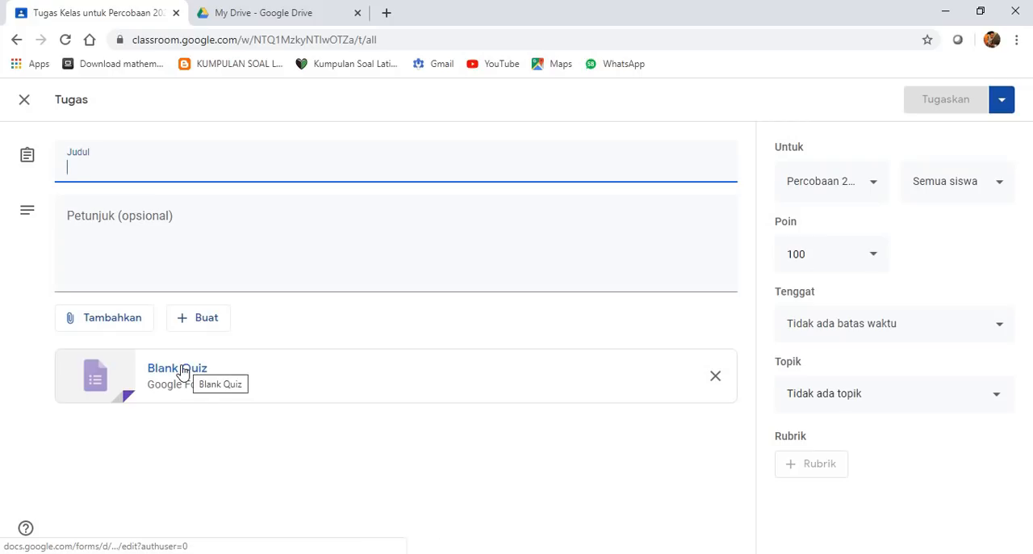
- Check the attachment sources offered for the assignment and open its attached Blank Quiz form for editing
left_click(129, 319)
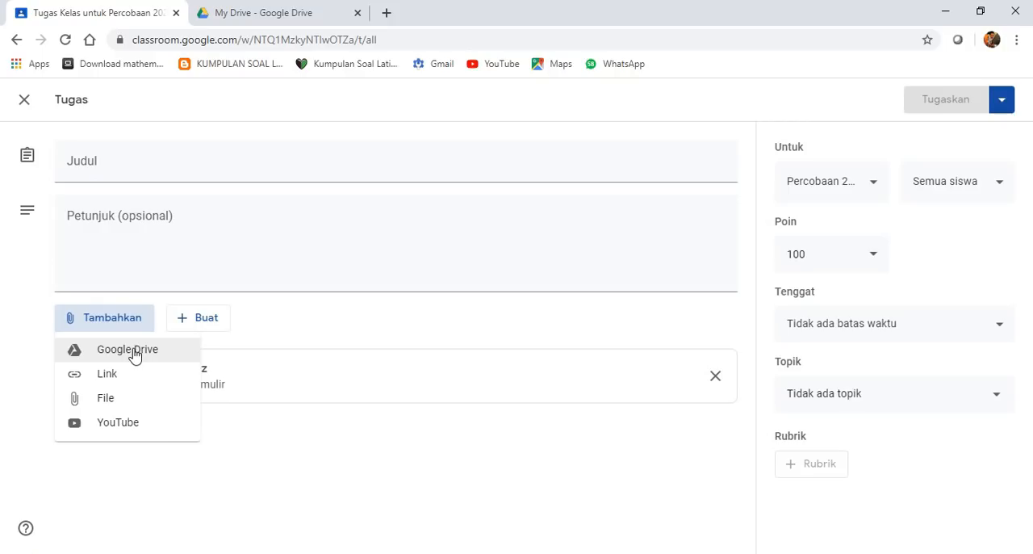
left_click(233, 442)
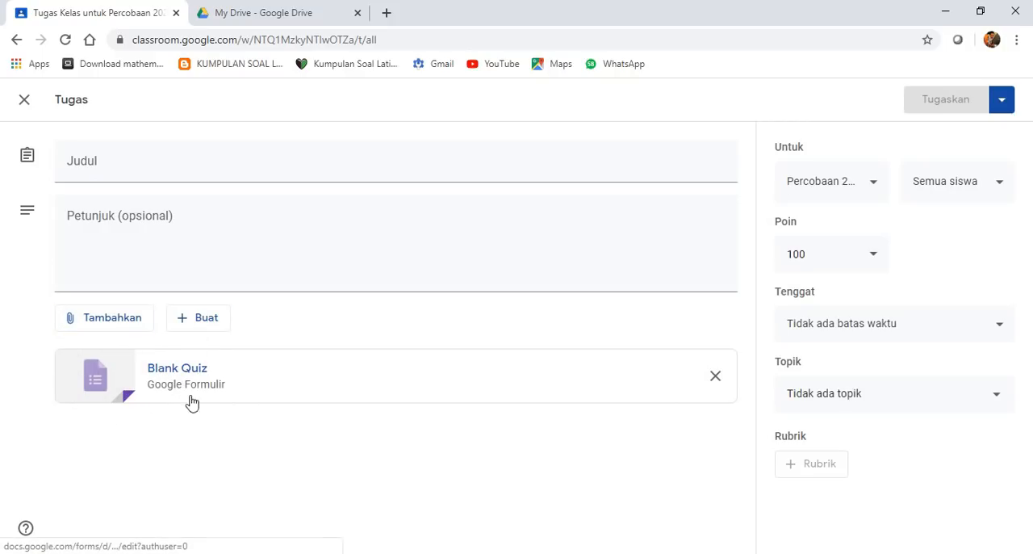
left_click(170, 377)
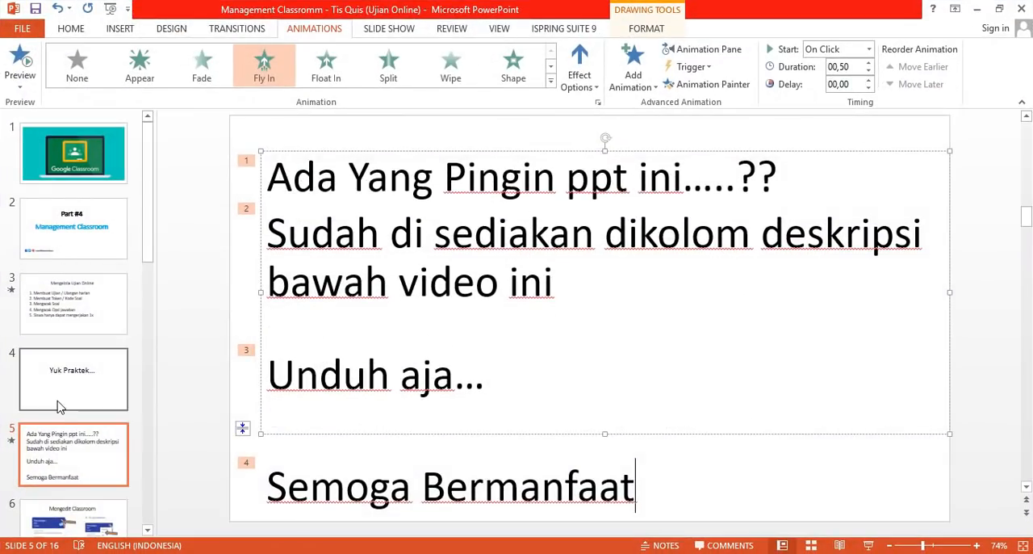
scroll(58, 406, "down", 1)
left_click(77, 278)
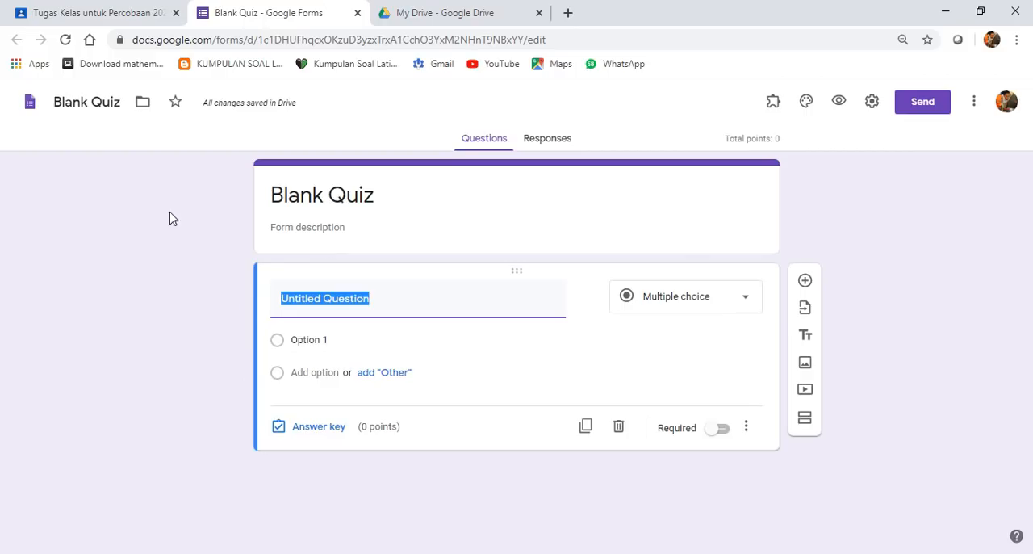
- Replace the quiz form's heading with "Ujian Sekolah Matematika"
left_click(351, 193)
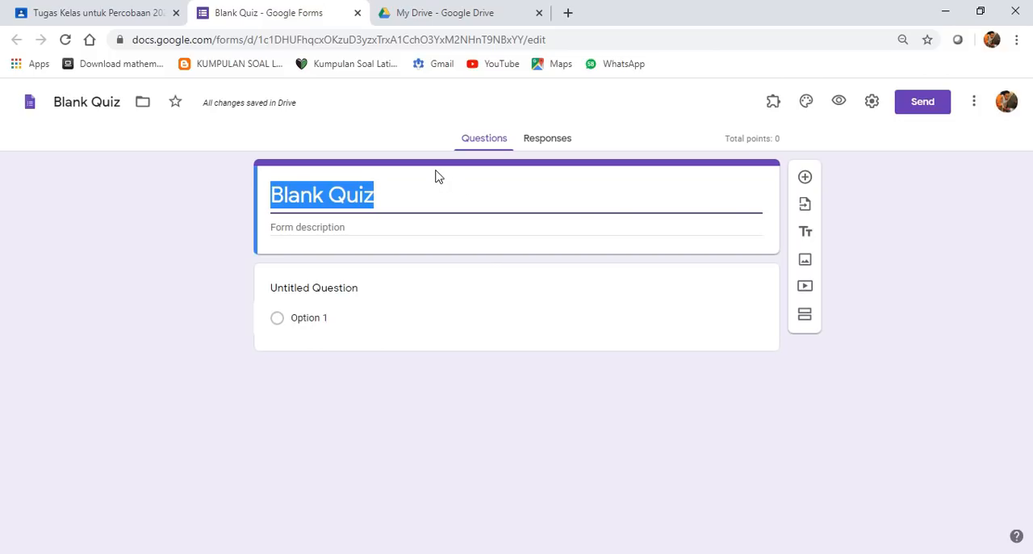
type("Ujian Sekolam")
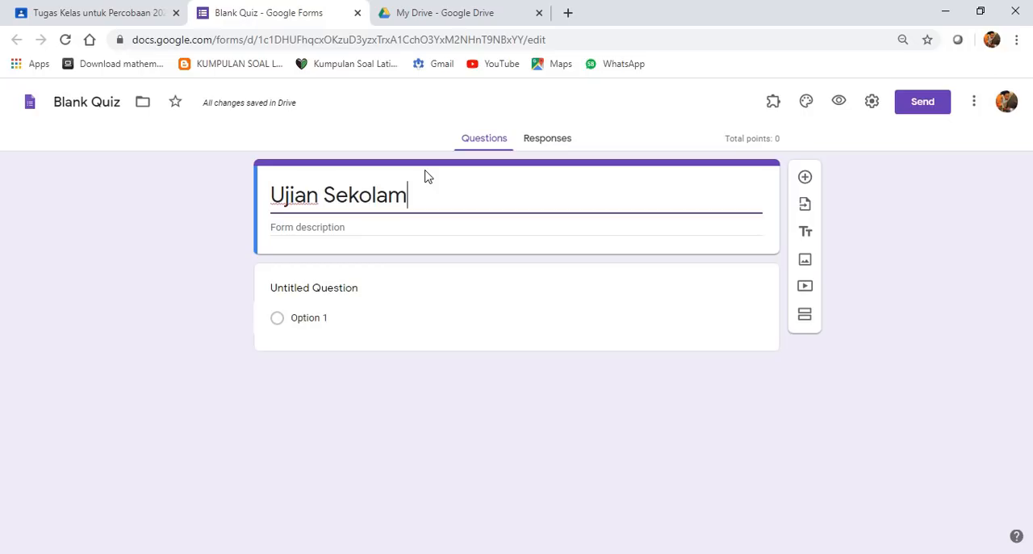
key("BackSpace")
type("h")
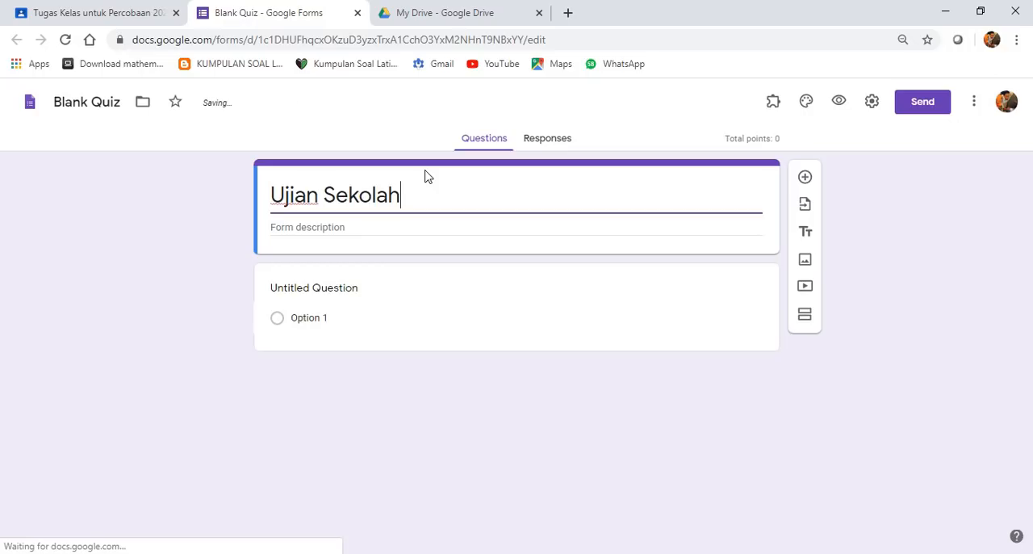
type(" Mate")
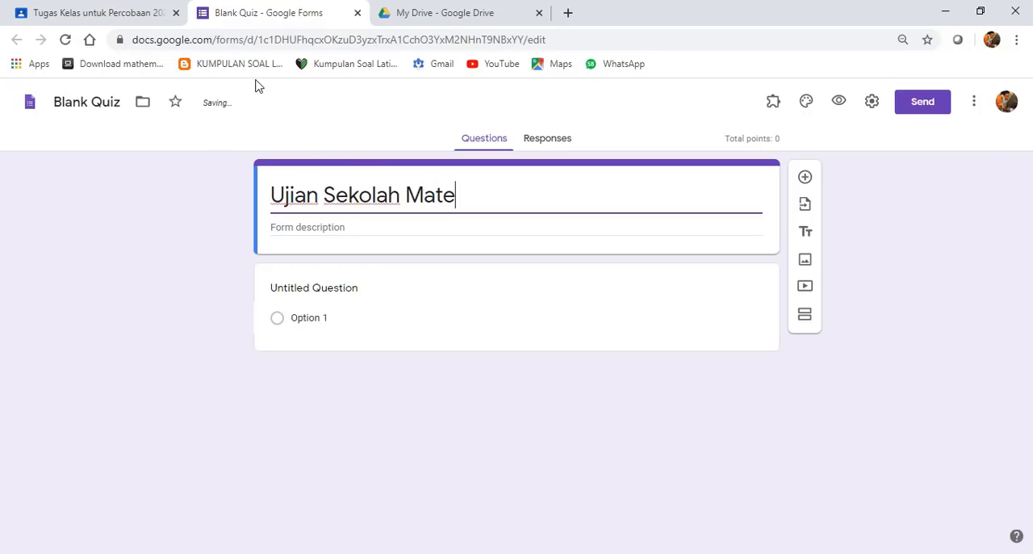
type("matika")
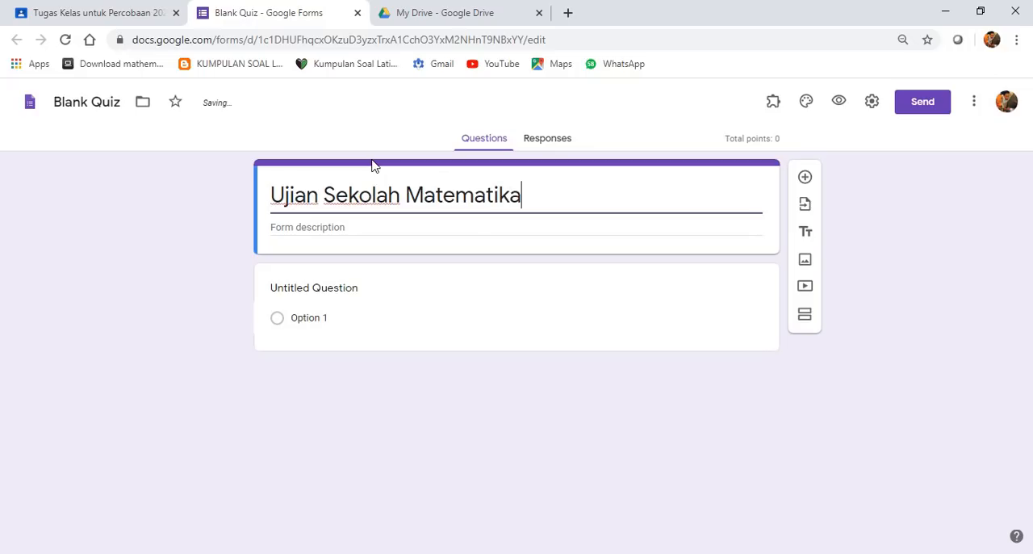
- Rename the form file as "Ujian Sekolah Matematika" by copying the form's heading into the file name
left_click(105, 103)
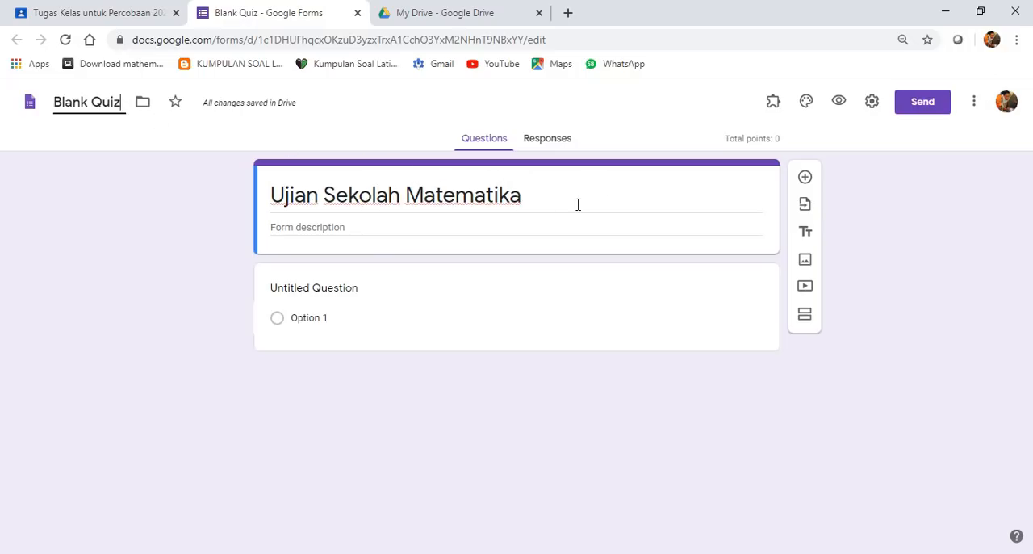
triple_click(547, 203)
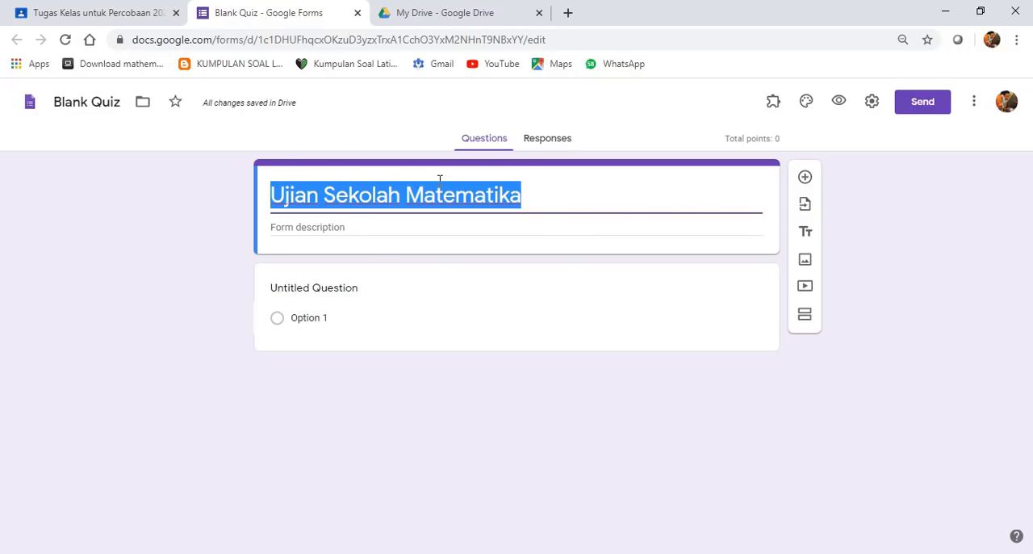
right_click(397, 198)
left_click(428, 231)
left_click(122, 102)
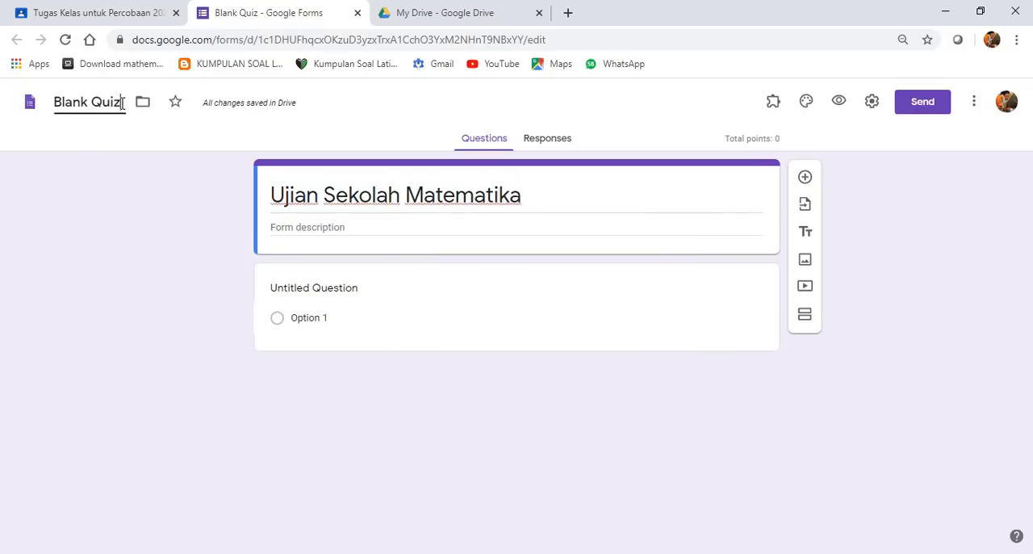
left_click_drag(123, 102, 50, 107)
key("ctrl+v")
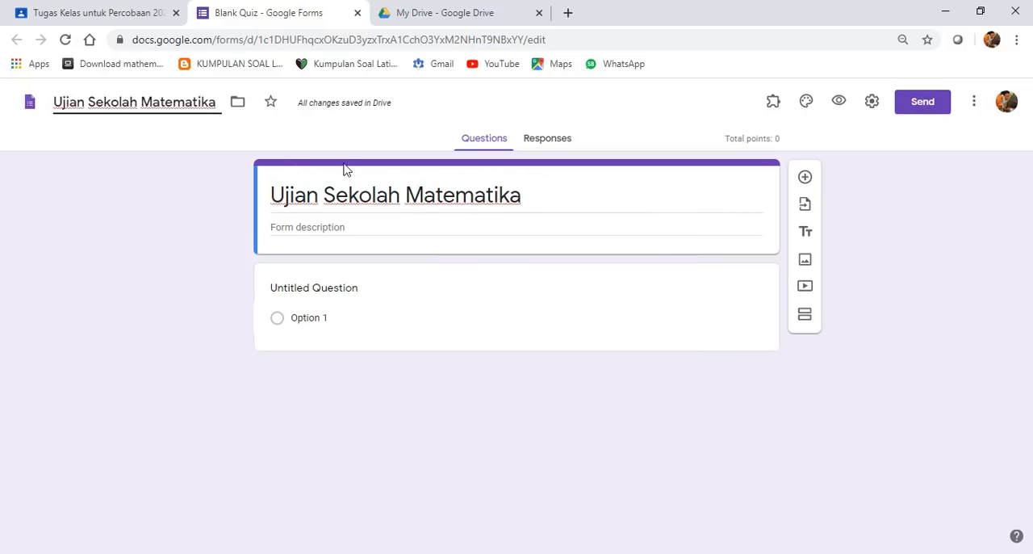
- Enter the form description "ini adalah soal Ujian Sekolah SMK Negeri 7 Semarang"
left_click(365, 230)
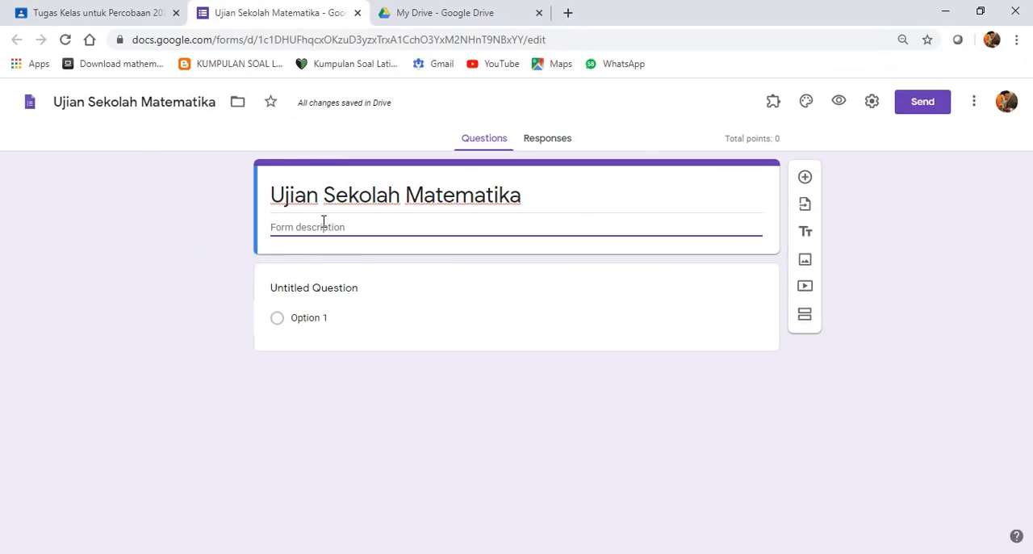
type("ini")
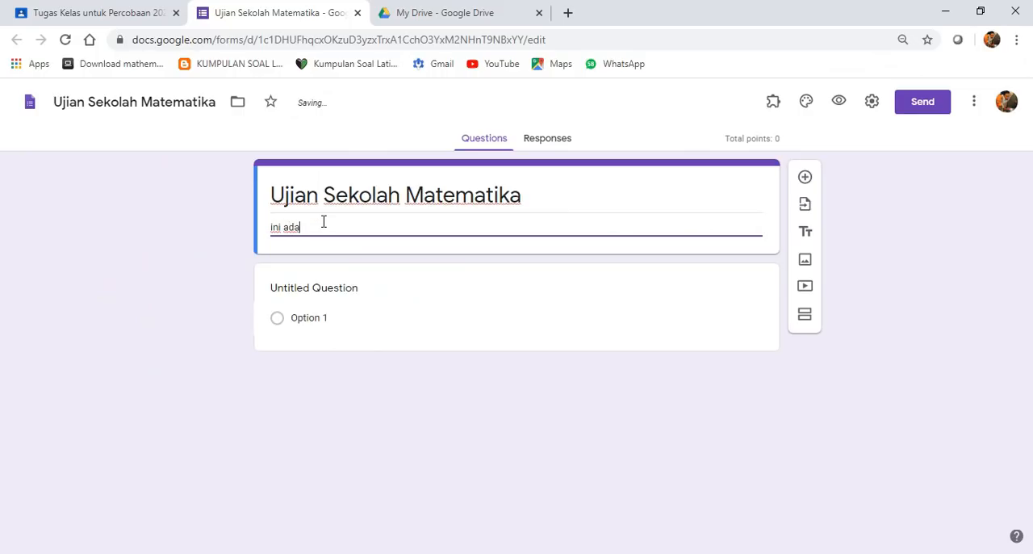
type(" ada")
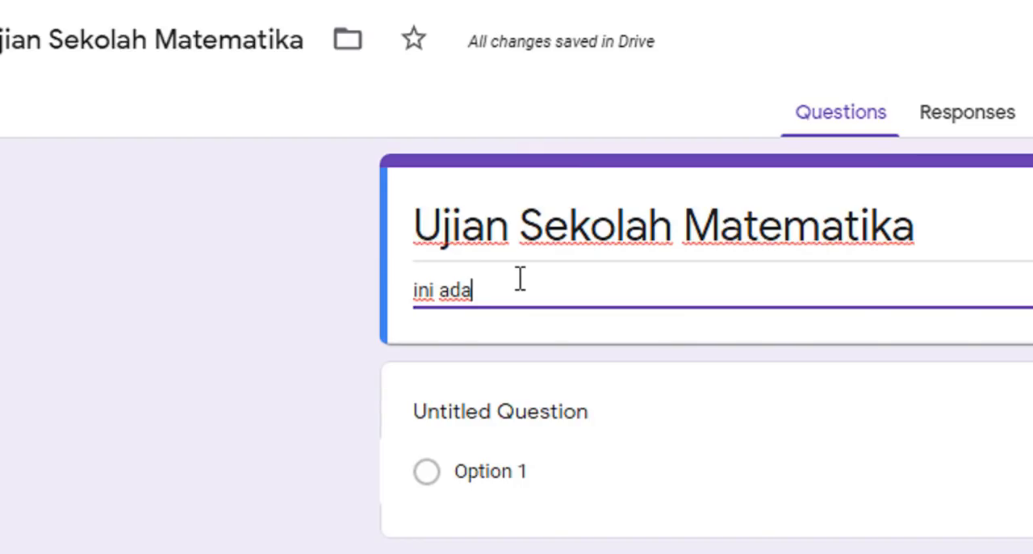
type("lah s")
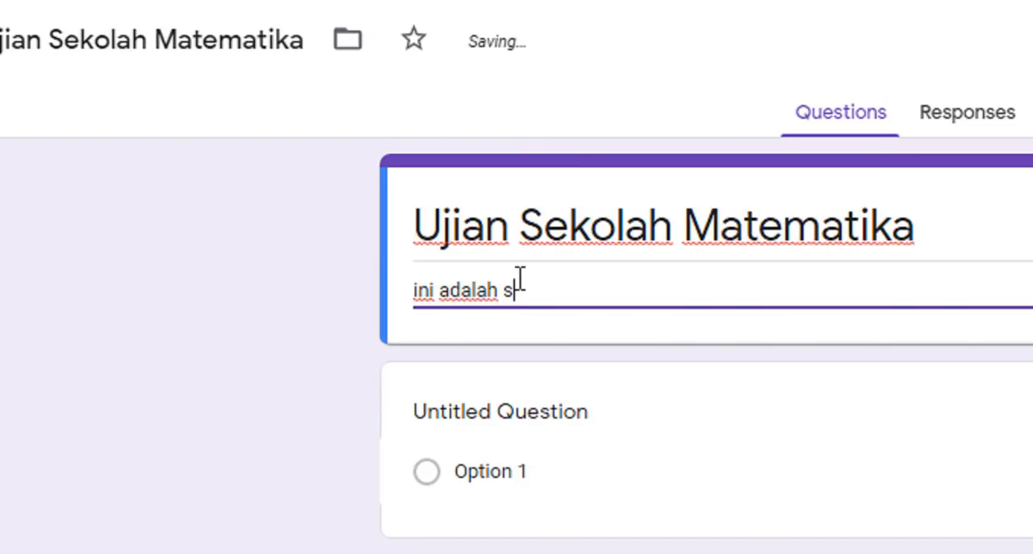
type("oal Ujian")
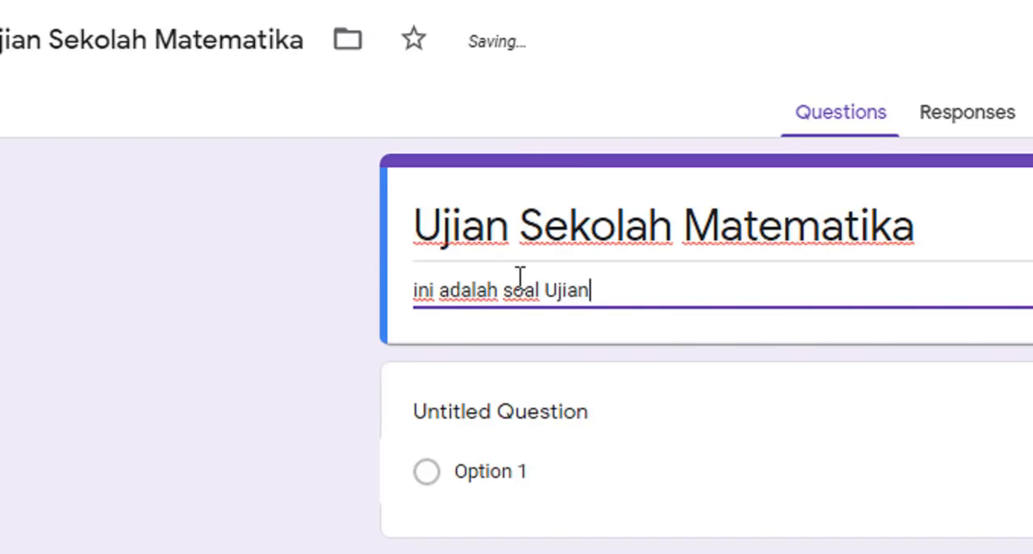
type(" Sekolah SMK Negeri 7 Semarang")
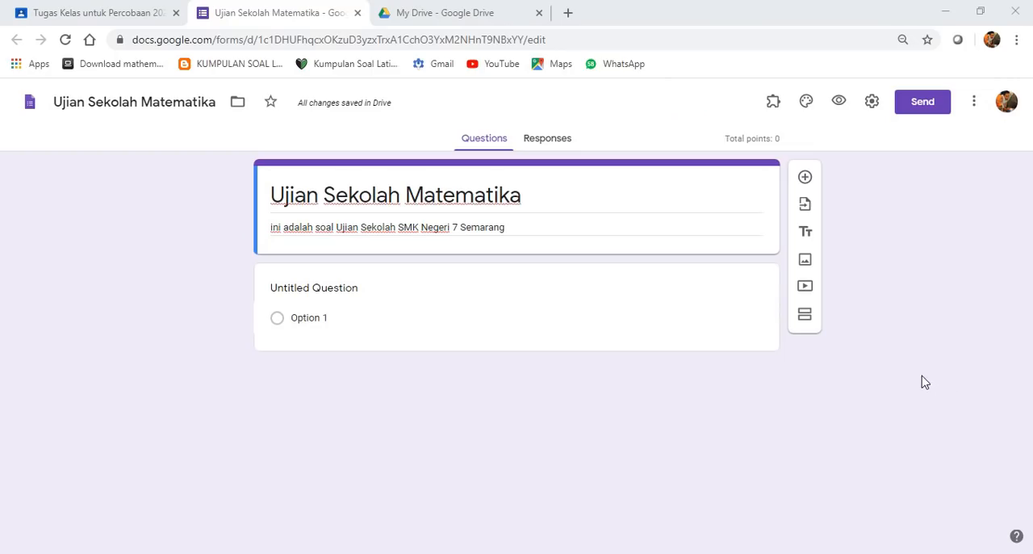
- Title the first question "Nama" as a short-answer question
left_click(370, 299)
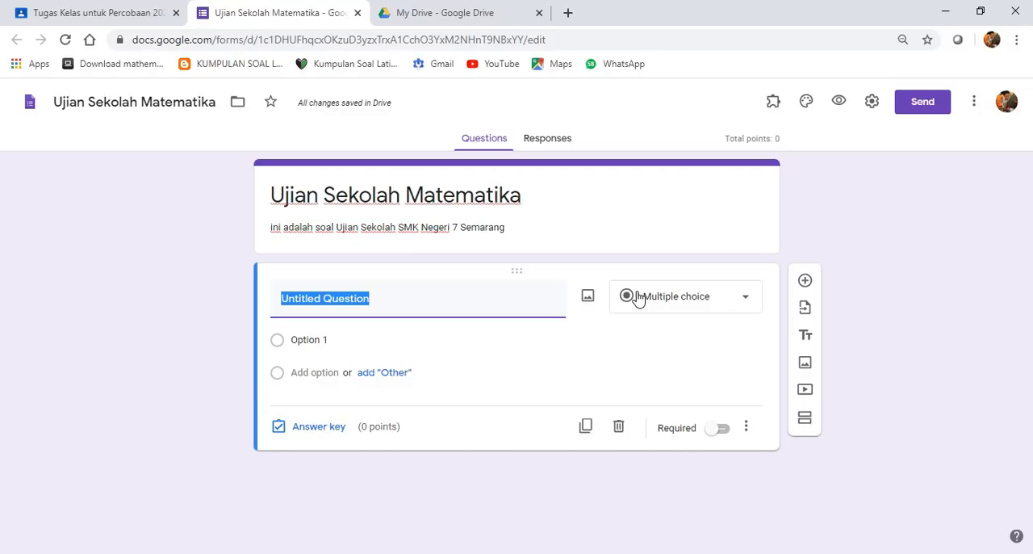
type("Nan")
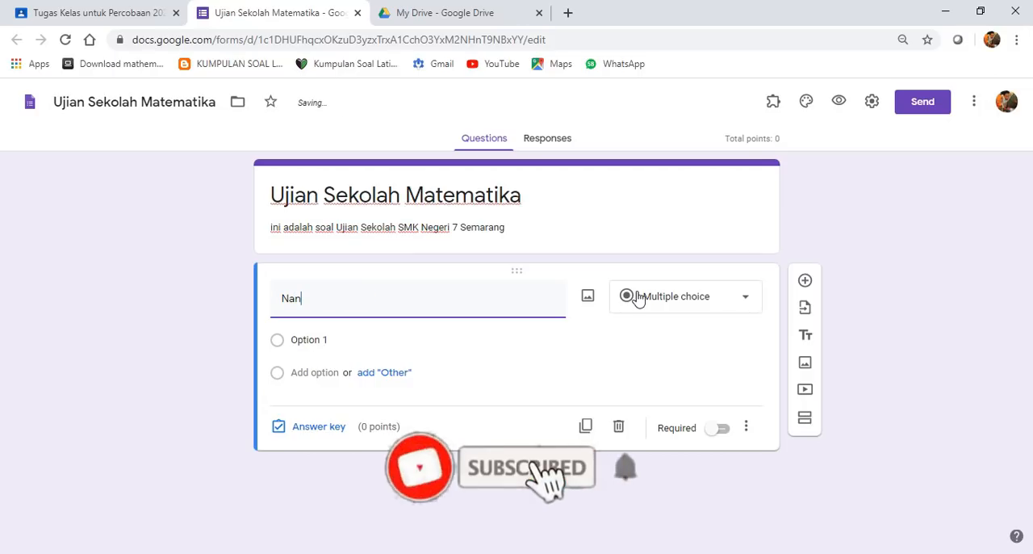
key("BackSpace")
type("ma")
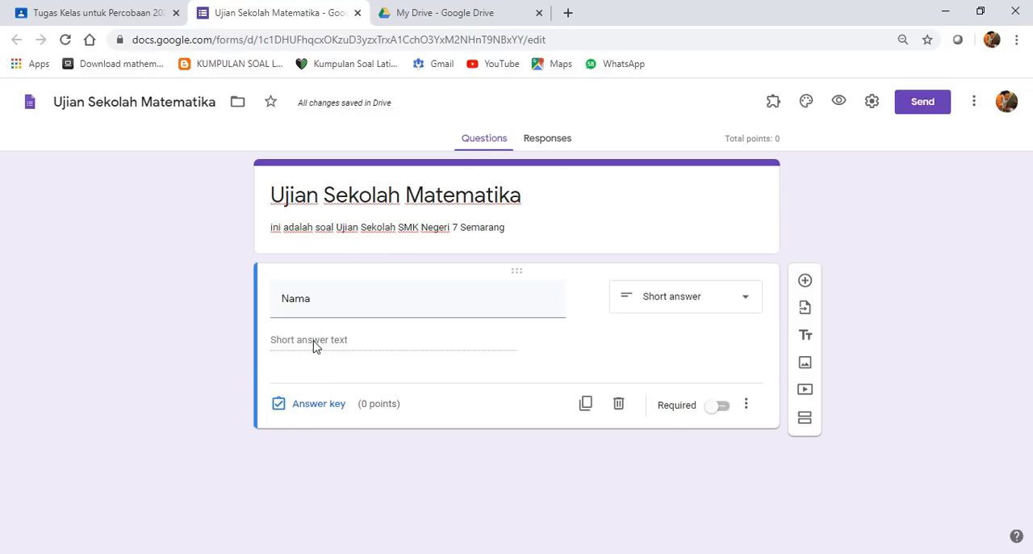
- Add the description "isikan nama lengkap Sesuai Presensi" to the Nama question
left_click(745, 408)
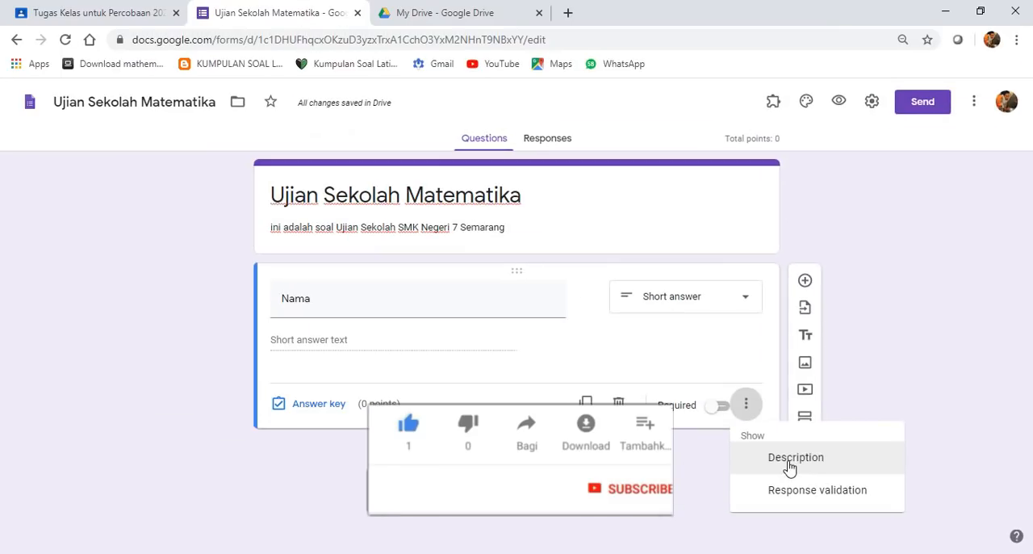
left_click(789, 460)
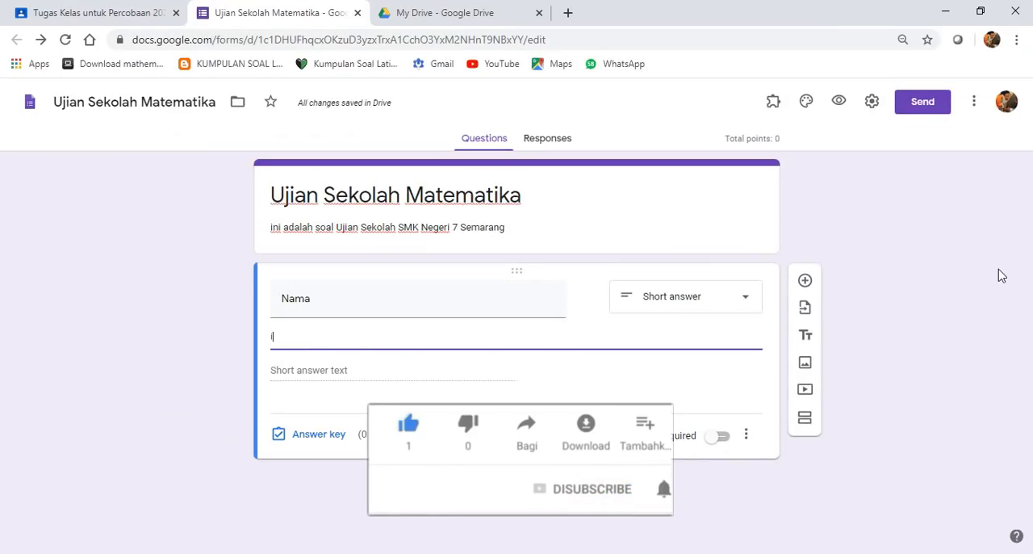
type("isikan nama lengkap")
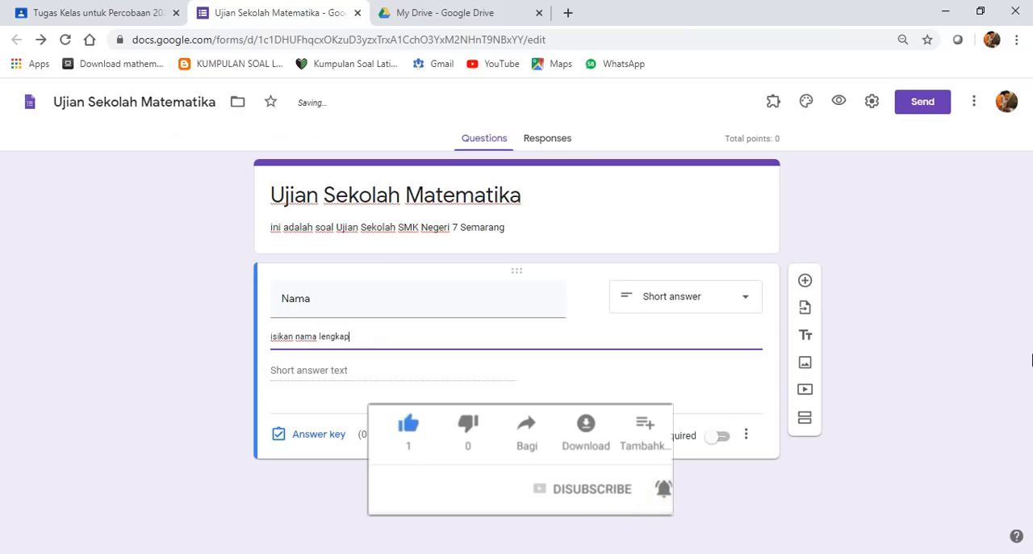
type(" Sesua")
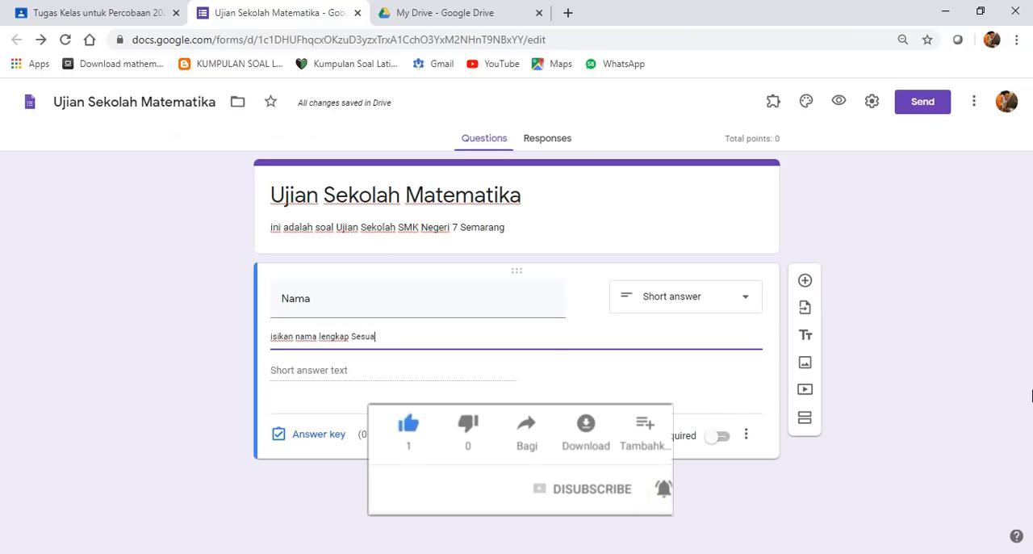
type("i Pre")
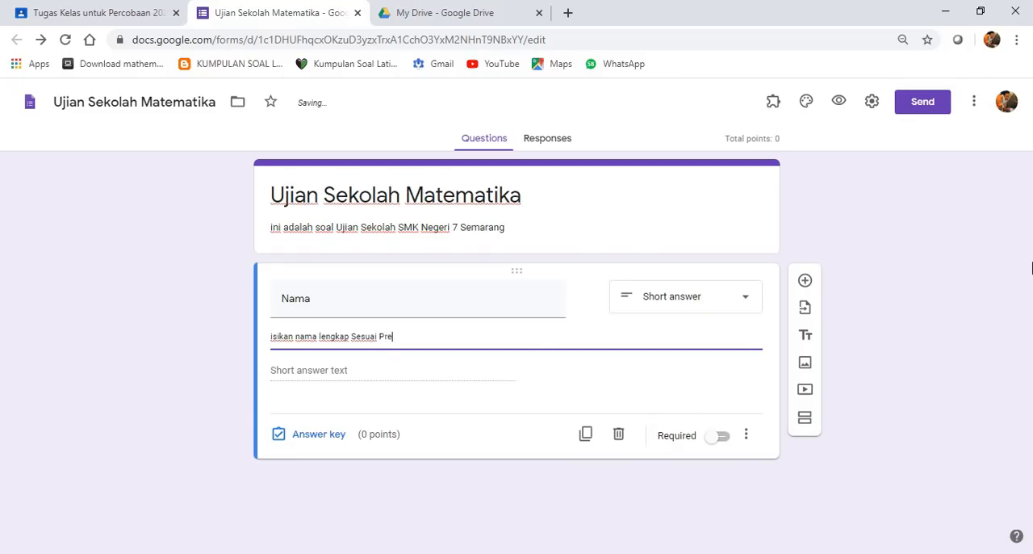
type("sensi")
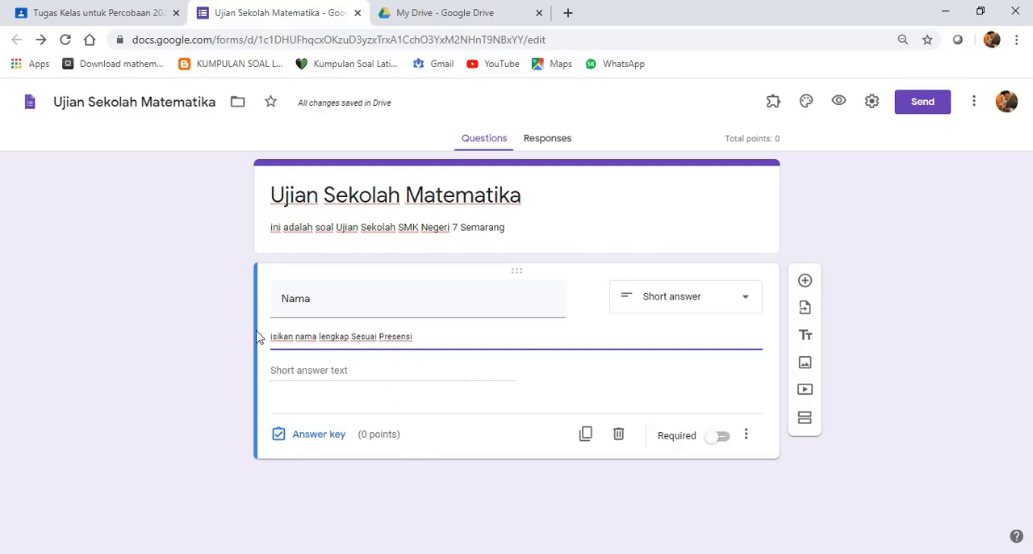
- Make answering the Nama question required
left_click(332, 298)
left_click(332, 298)
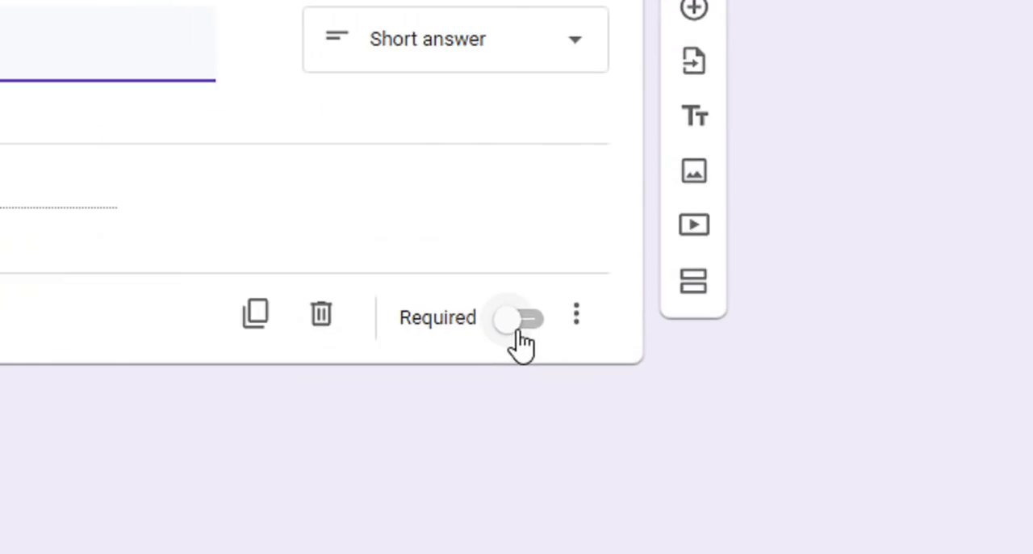
left_click(719, 437)
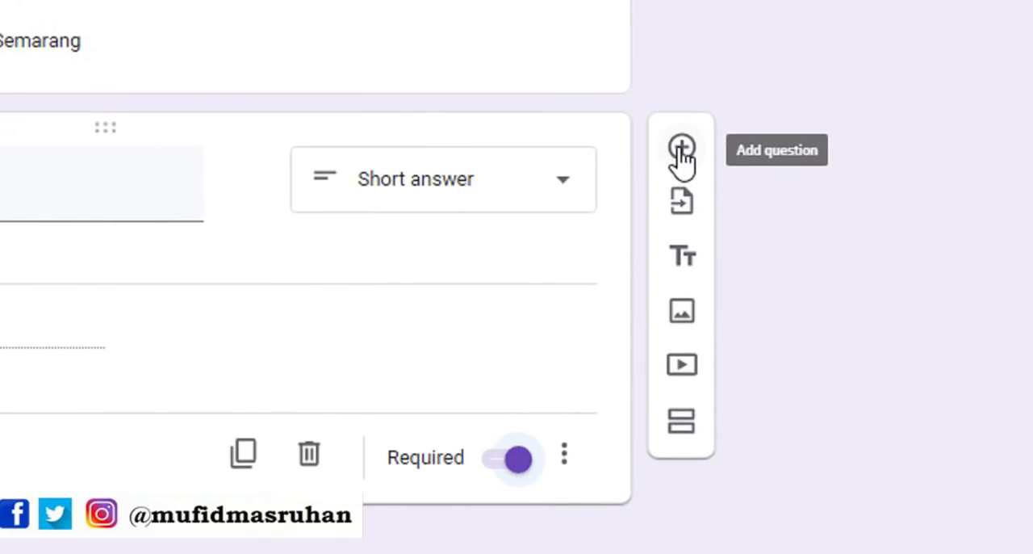
- Duplicate the Nama question, leaving no blank question behind, and title the copy "Kelas"
left_click(682, 153)
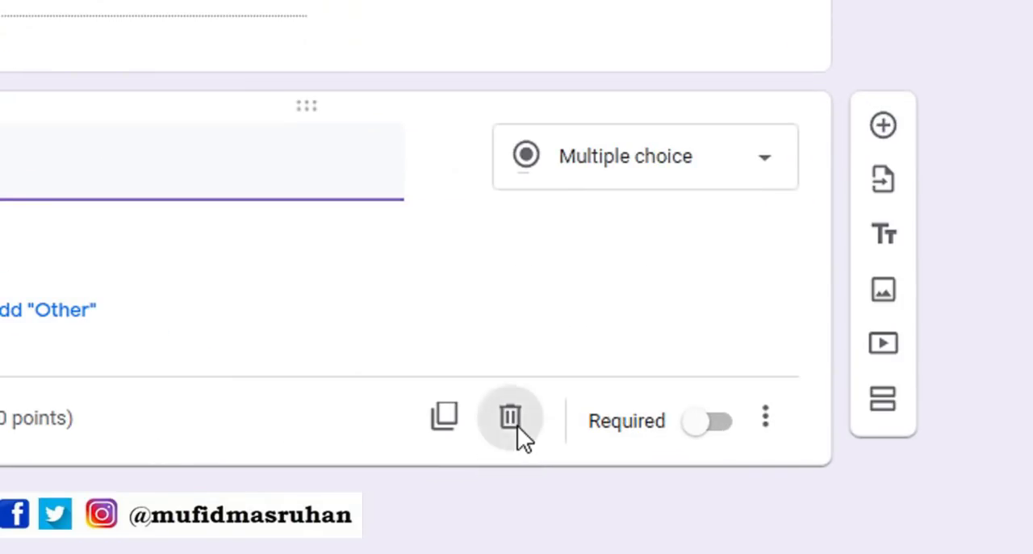
left_click(579, 468)
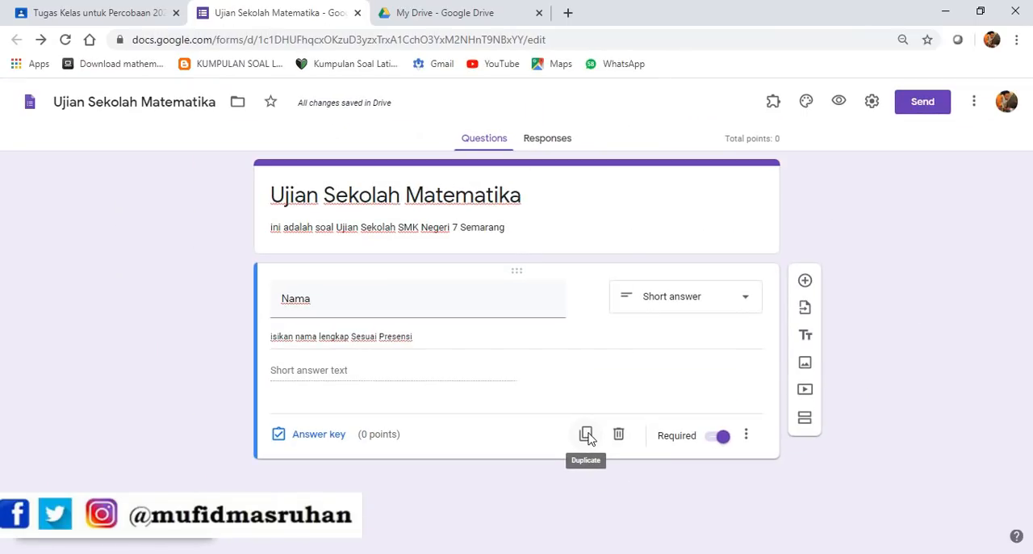
left_click(587, 437)
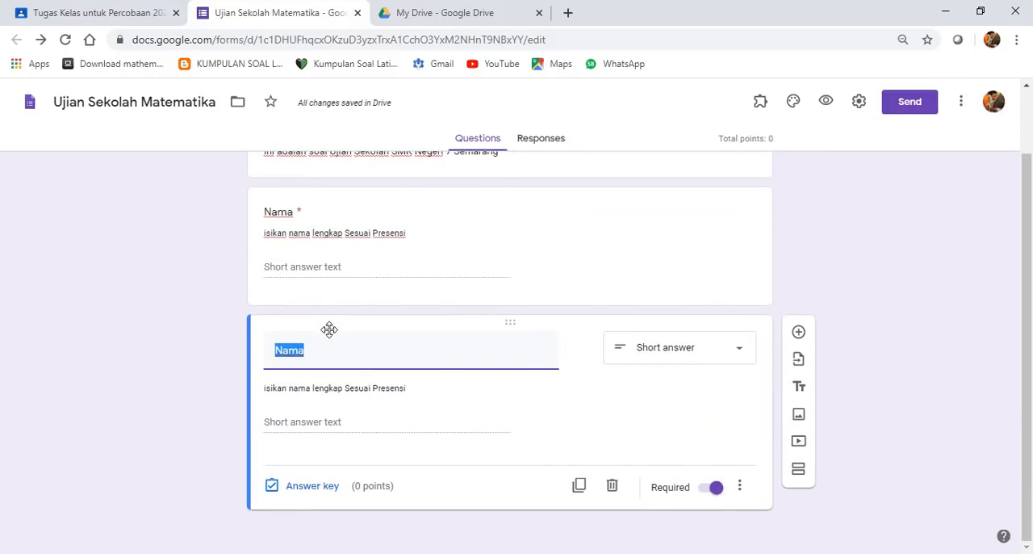
double_click(318, 355)
type("Kela")
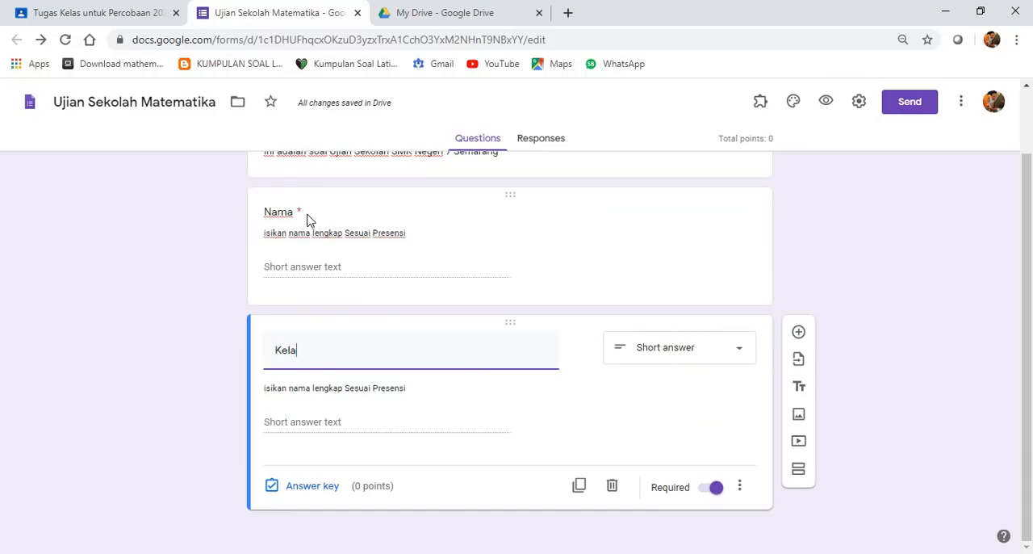
type("a")
- Change the Kelas question's answer type to Multiple choice
left_click(686, 362)
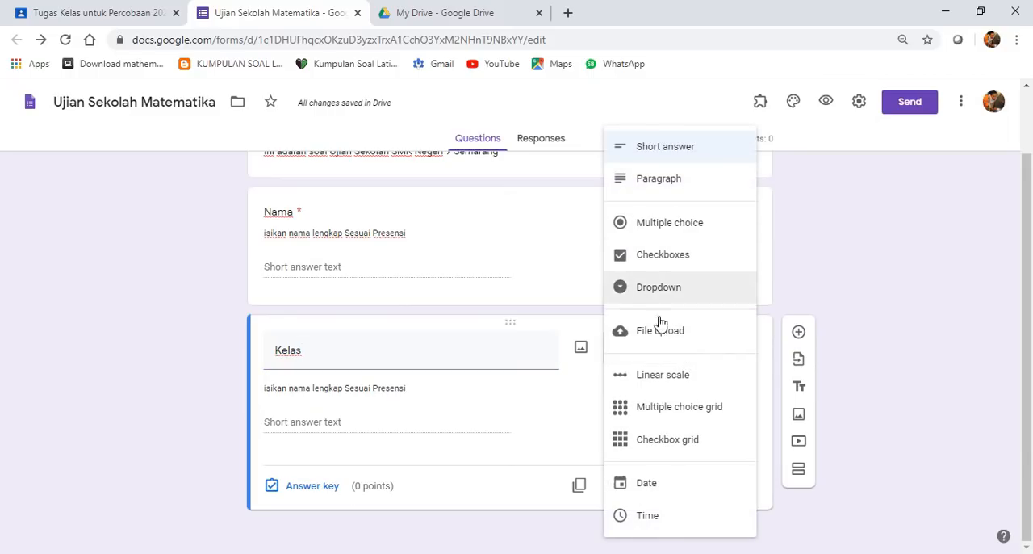
left_click(538, 423)
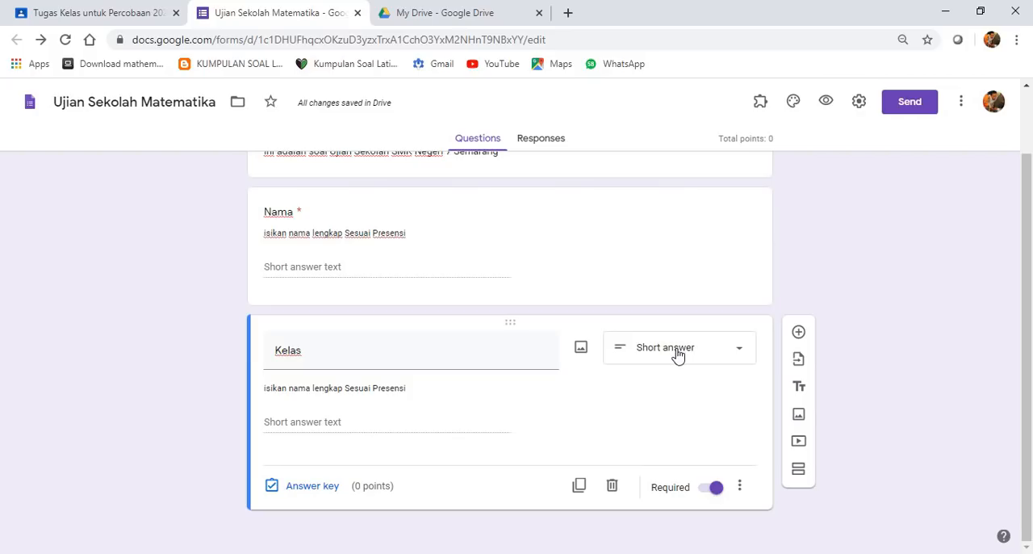
left_click(678, 356)
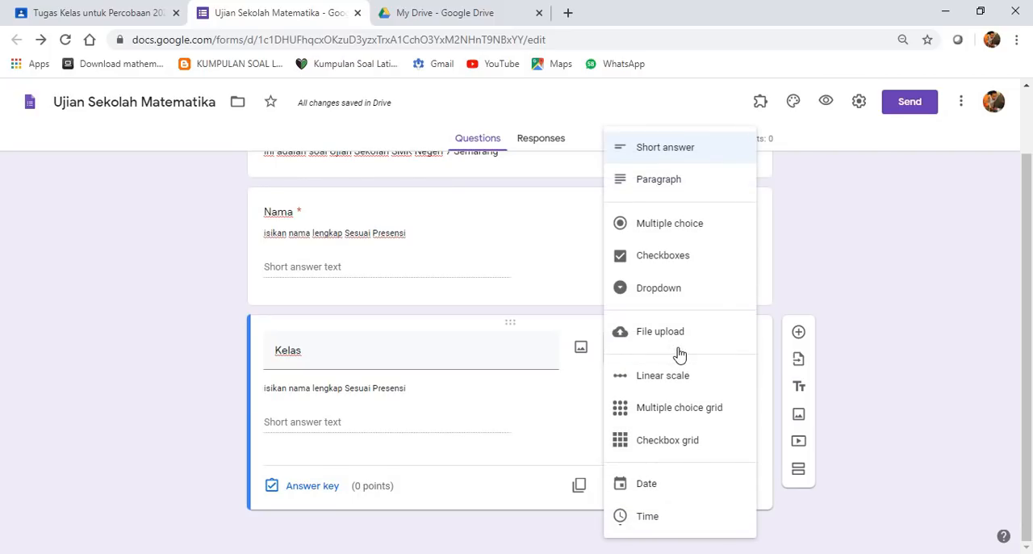
left_click(690, 229)
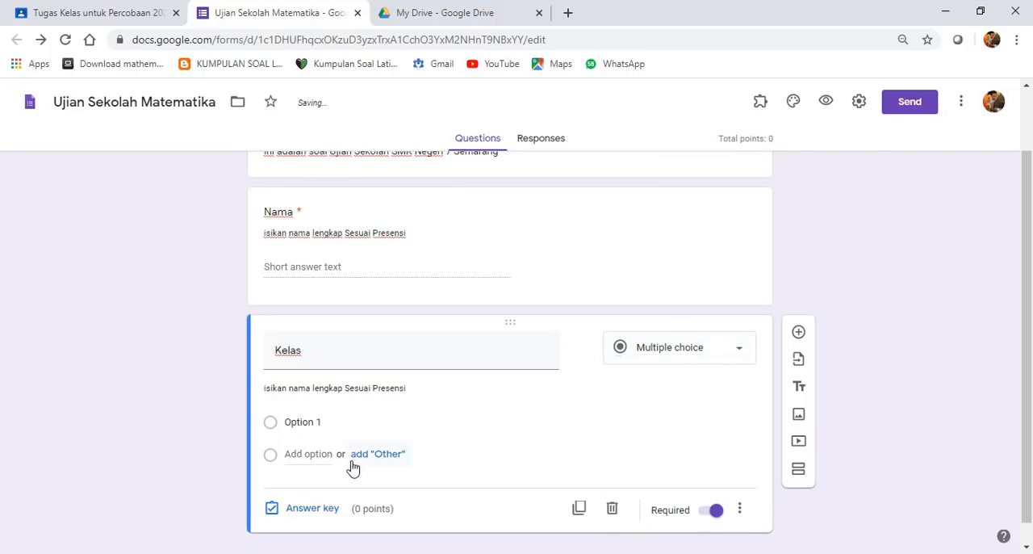
left_click(330, 425)
left_click(358, 423)
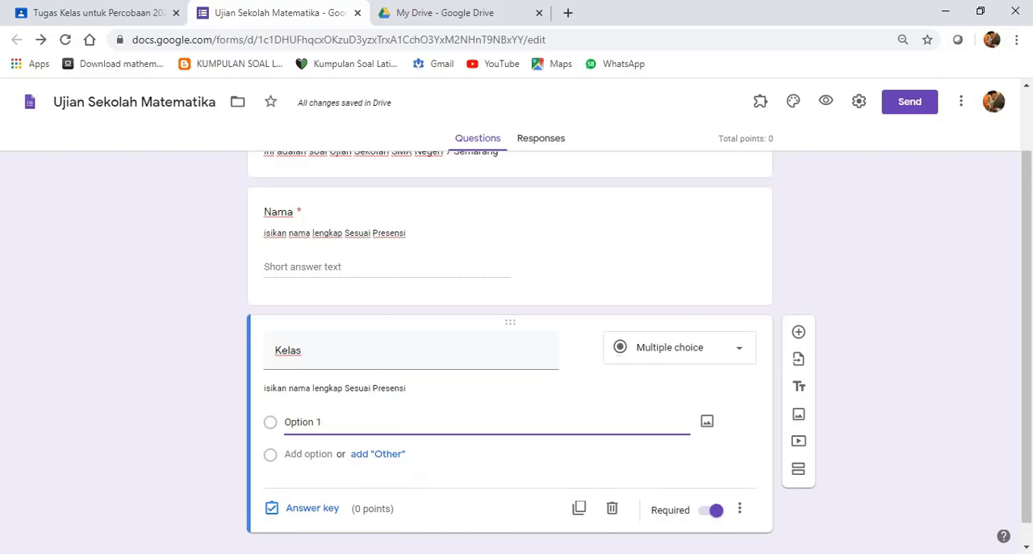
- Switch to the Book1 workbook in Excel and copy the class names in A2:A20
left_click(356, 552)
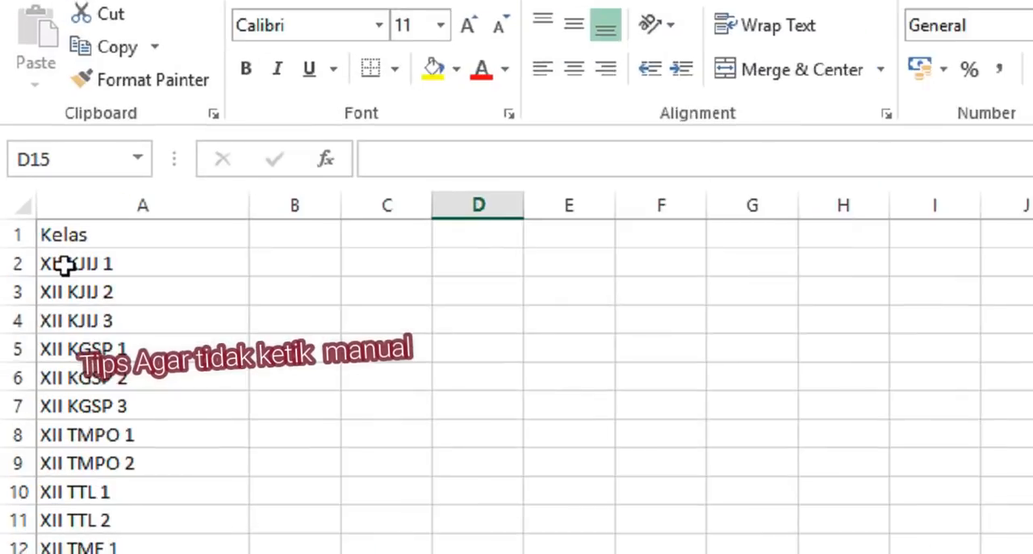
left_click_drag(35, 183, 77, 471)
left_click_drag(154, 422, 151, 392)
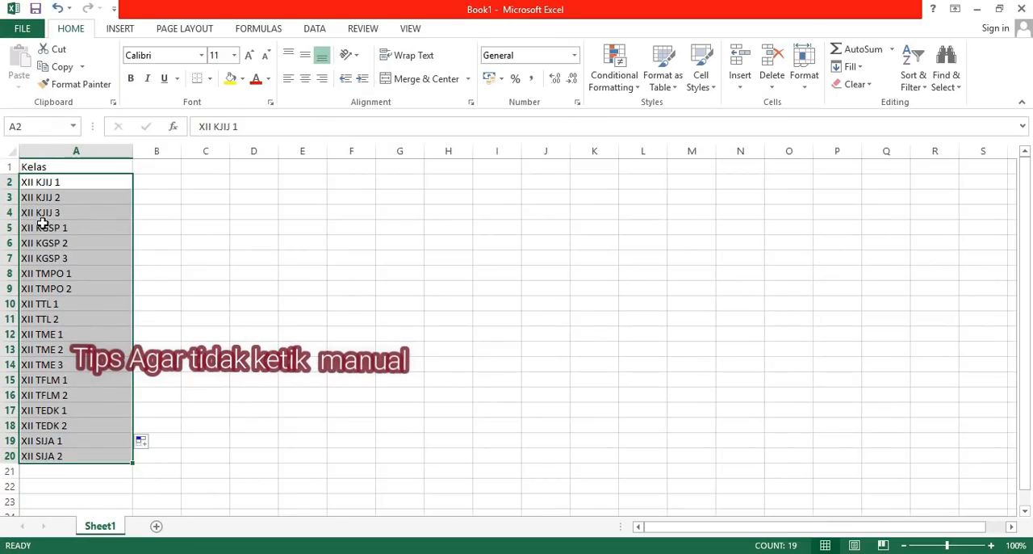
key("ctrl+c")
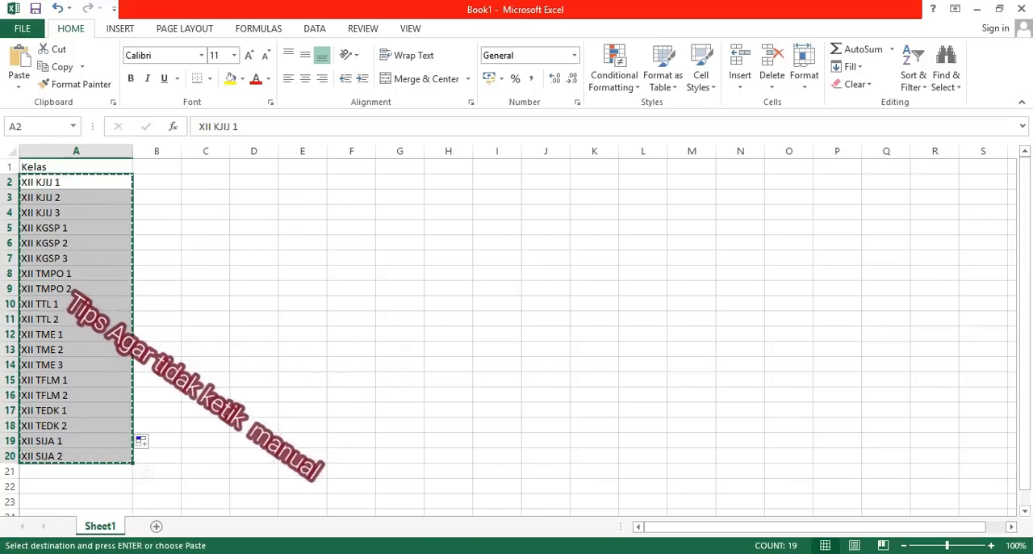
- Return to the form in the browser and replace Option 1 of the Kelas question with the copied class names
key("alt+Tab")
left_click_drag(359, 424, 283, 423)
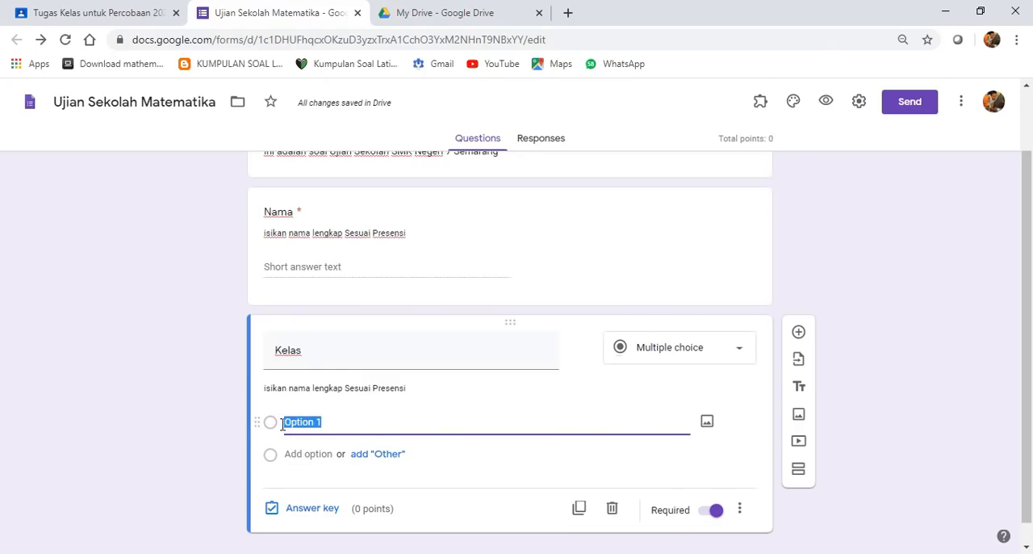
right_click(288, 425)
left_click(346, 274)
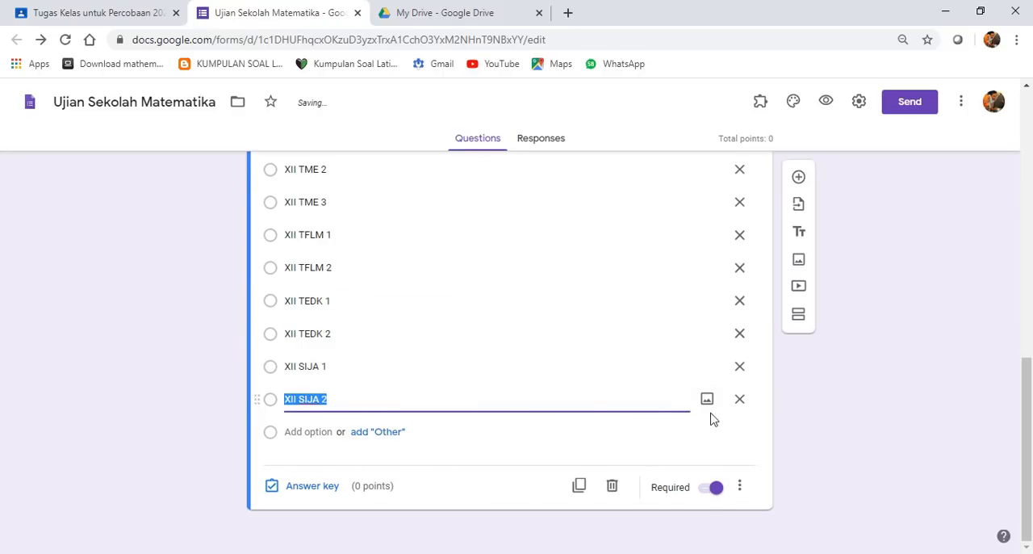
- Change the Kelas question's answer type to Dropdown
scroll(428, 457, "up", 5)
scroll(374, 358, "up", 4)
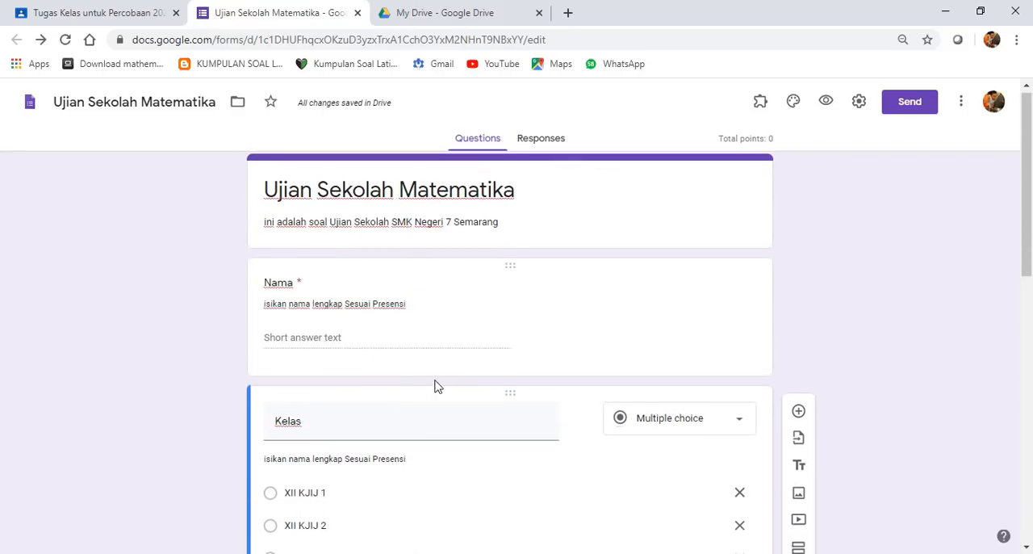
scroll(433, 385, "down", 3)
scroll(645, 492, "up", 3)
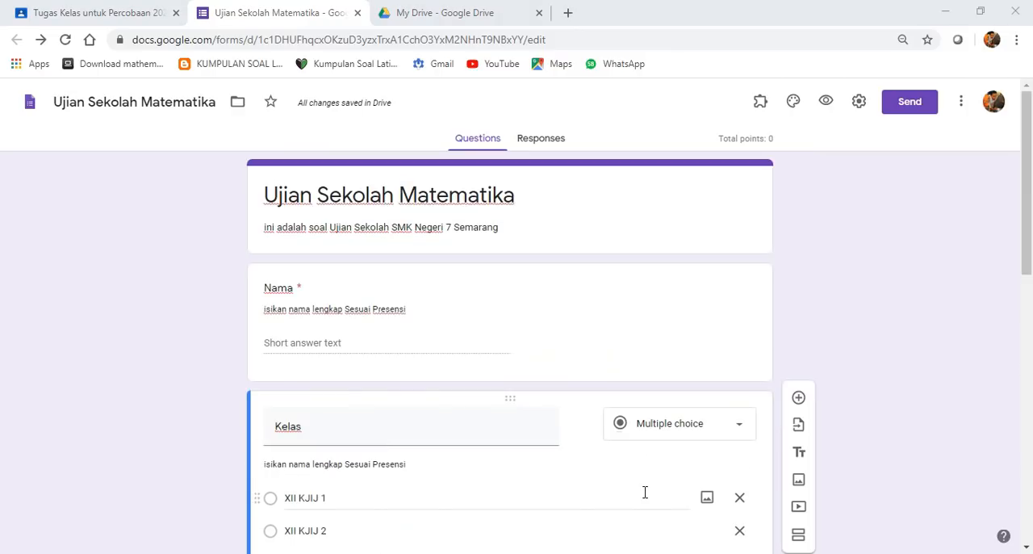
left_click(723, 429)
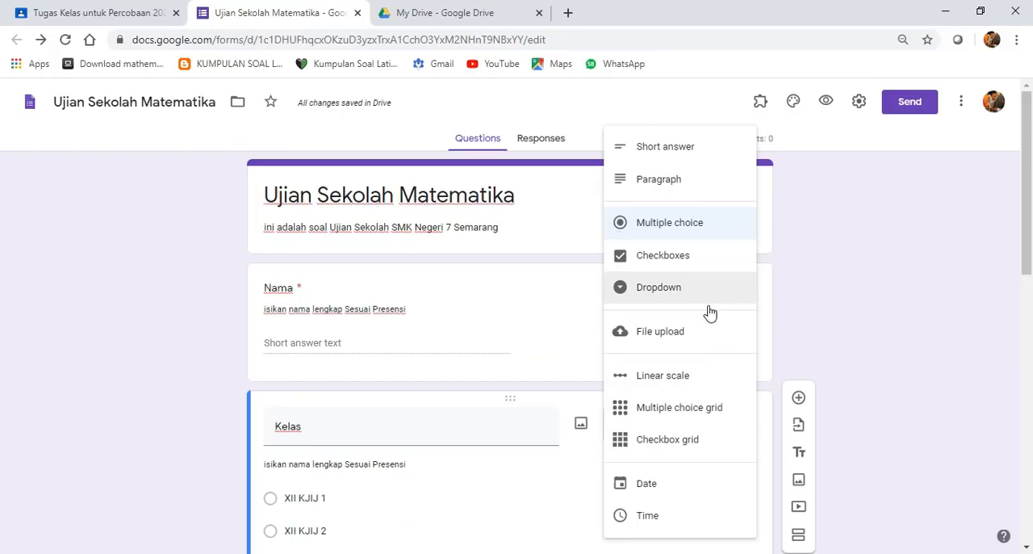
left_click(674, 287)
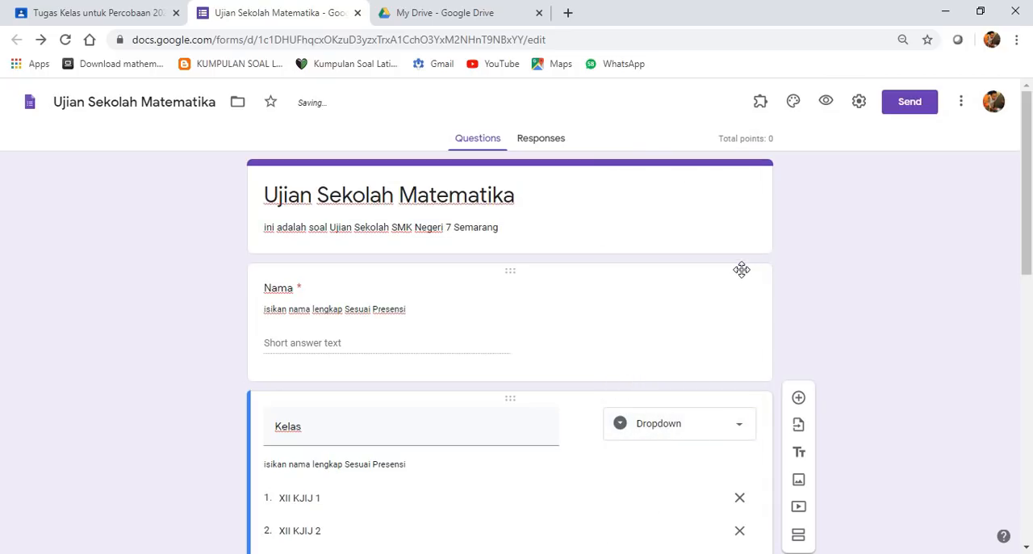
- Preview the form, examine the class choices offered by the Kelas question, and return to the form editor
left_click(824, 110)
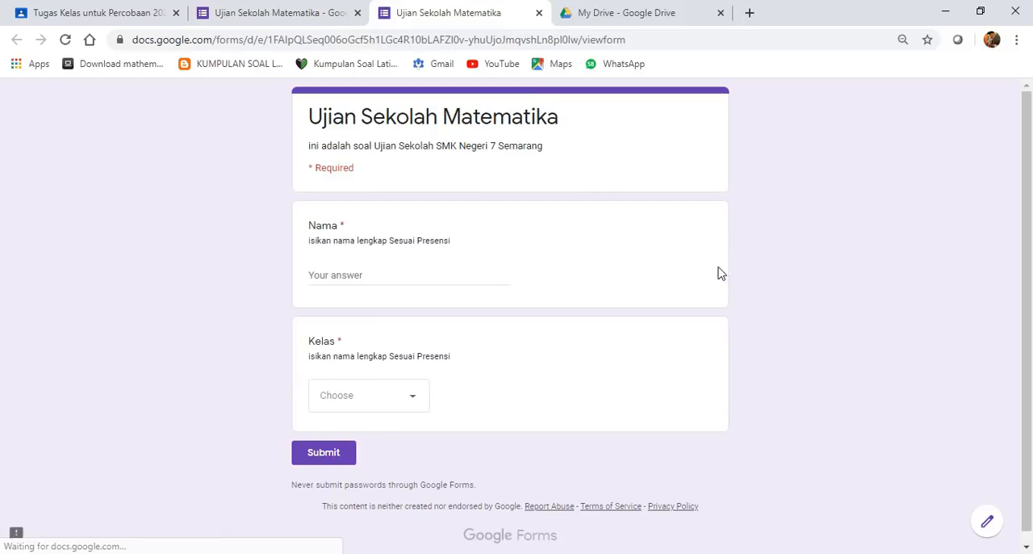
left_click(418, 404)
left_click_drag(423, 330, 404, 315)
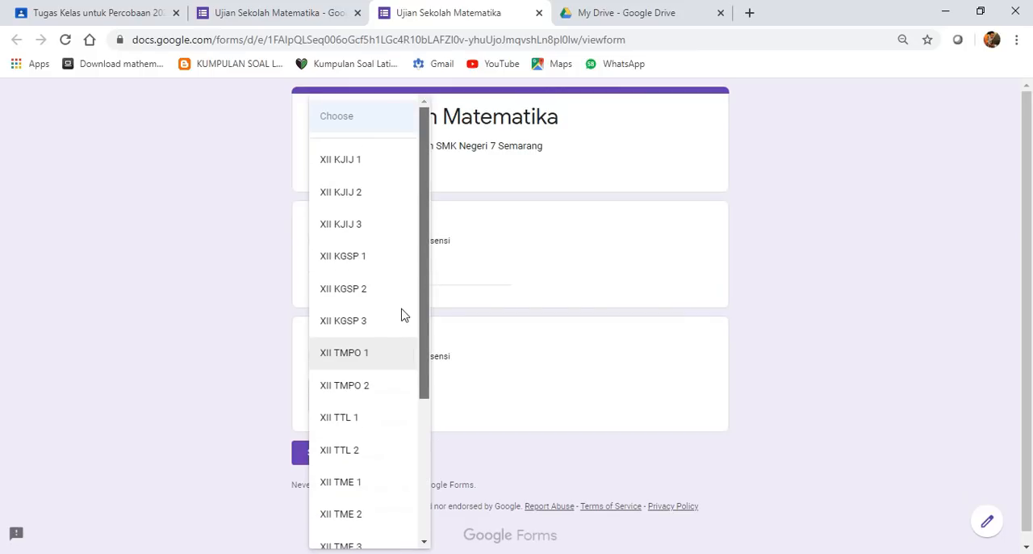
left_click(505, 378)
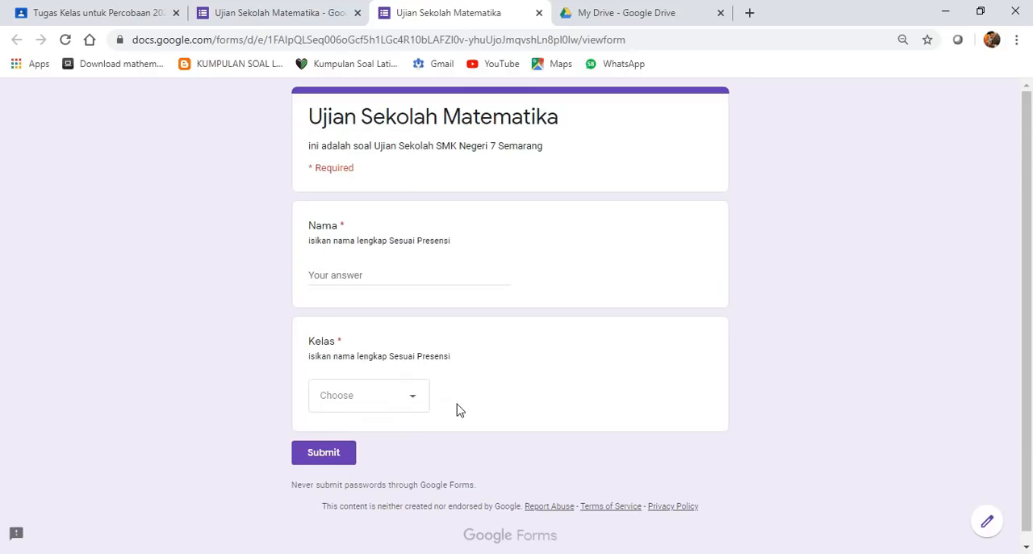
scroll(457, 410, "down", 1)
left_click(415, 393)
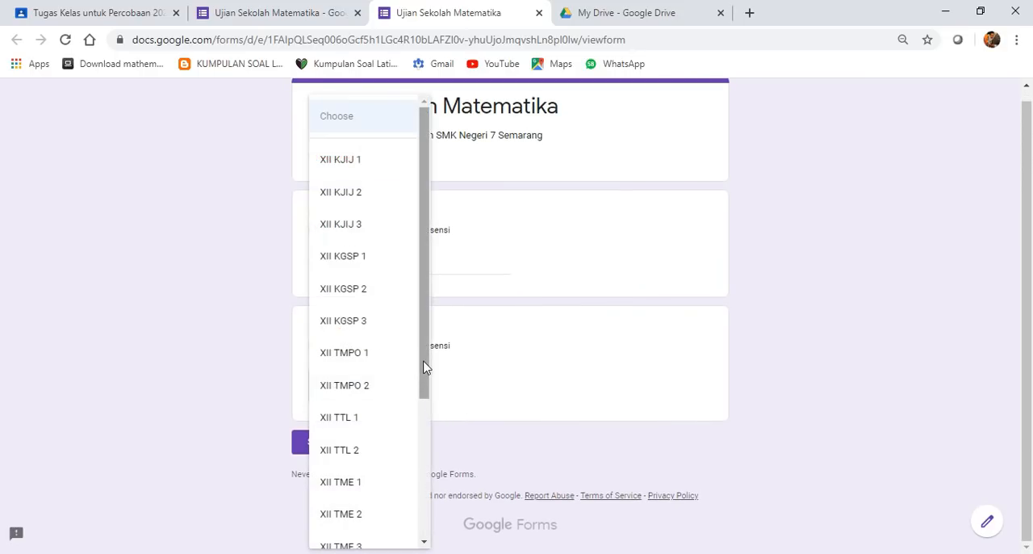
left_click_drag(425, 367, 426, 283)
left_click(481, 347)
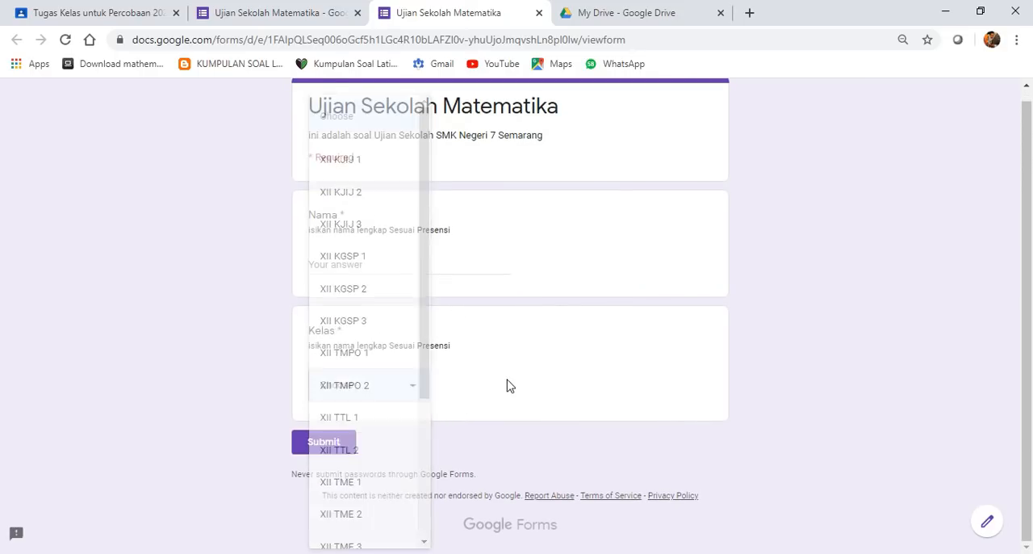
left_click(538, 14)
scroll(554, 357, "down", 3)
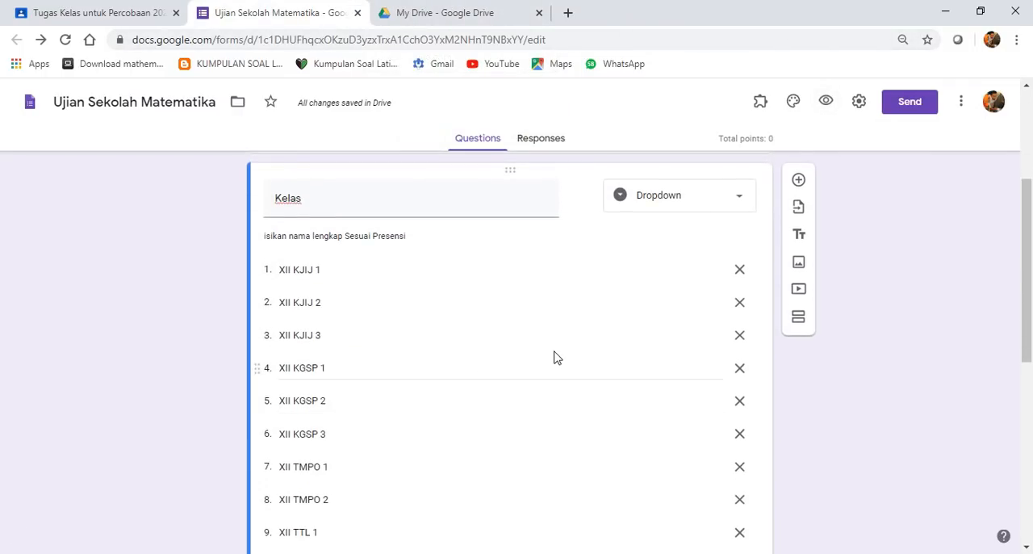
- Add a new question titled "Absen" below the Kelas question
scroll(565, 363, "down", 5)
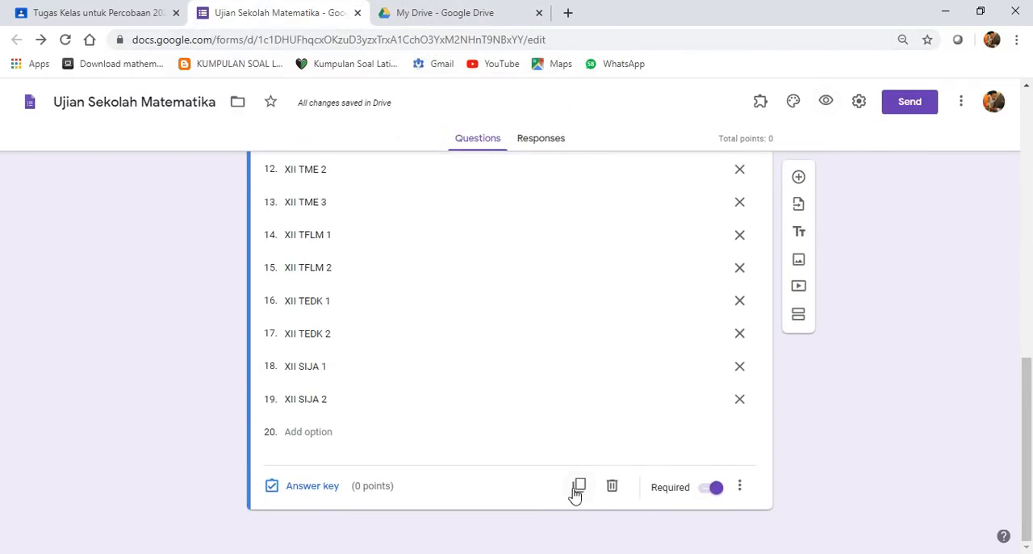
scroll(750, 353, "up", 4)
scroll(794, 337, "up", 1)
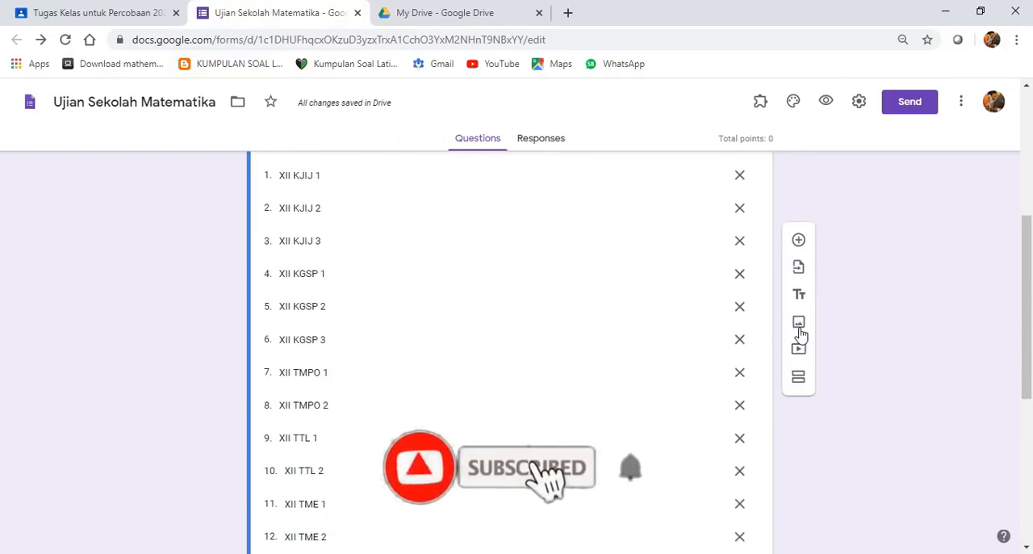
scroll(801, 333, "up", 1)
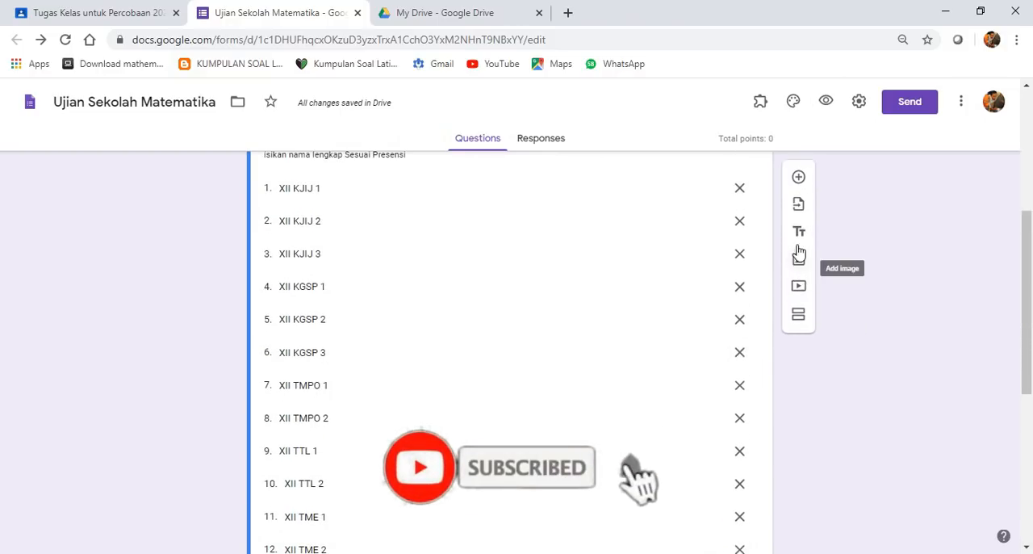
left_click(799, 178)
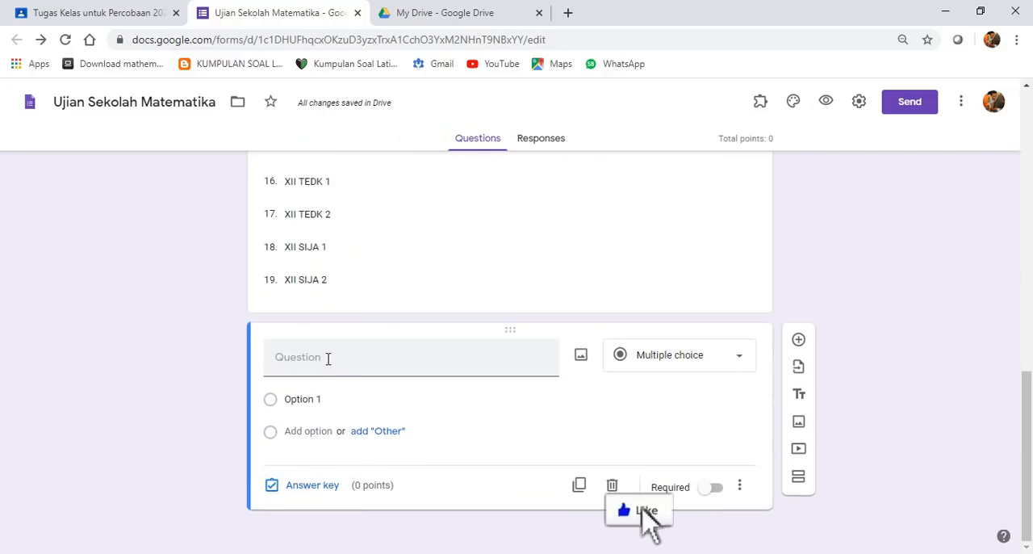
type("Absen")
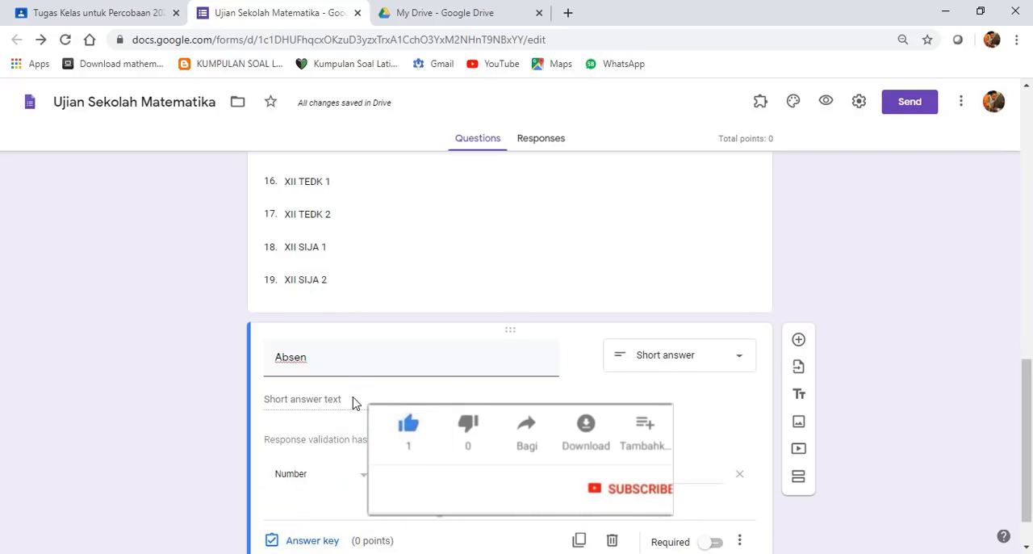
- Remove the number response validation from the Absen question
left_click(646, 367)
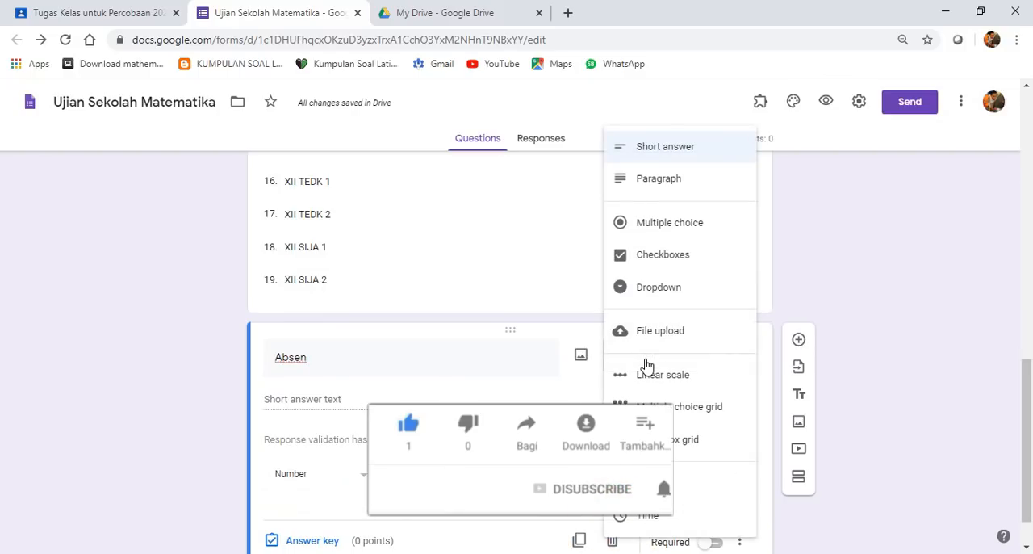
left_click(828, 289)
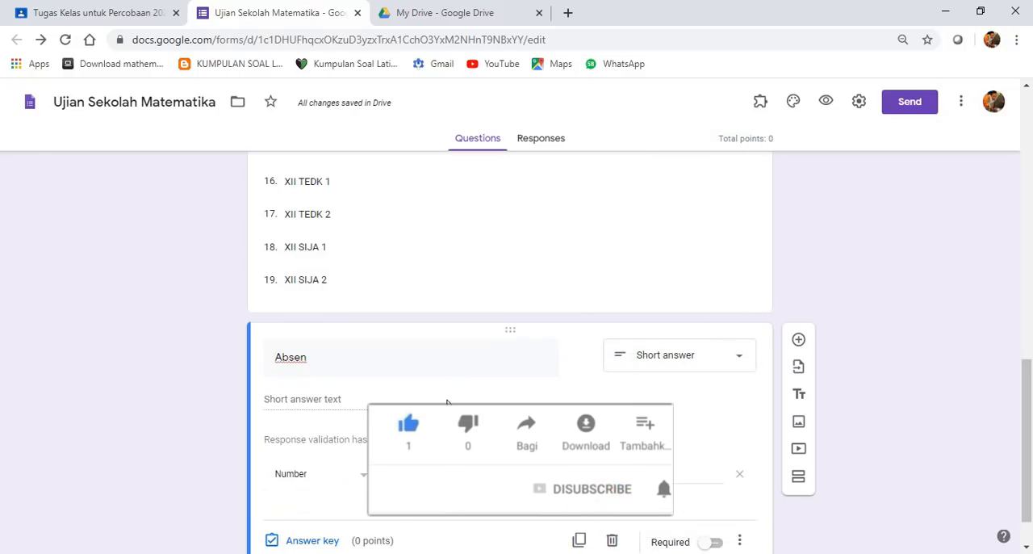
scroll(298, 477, "down", 1)
scroll(309, 350, "down", 1)
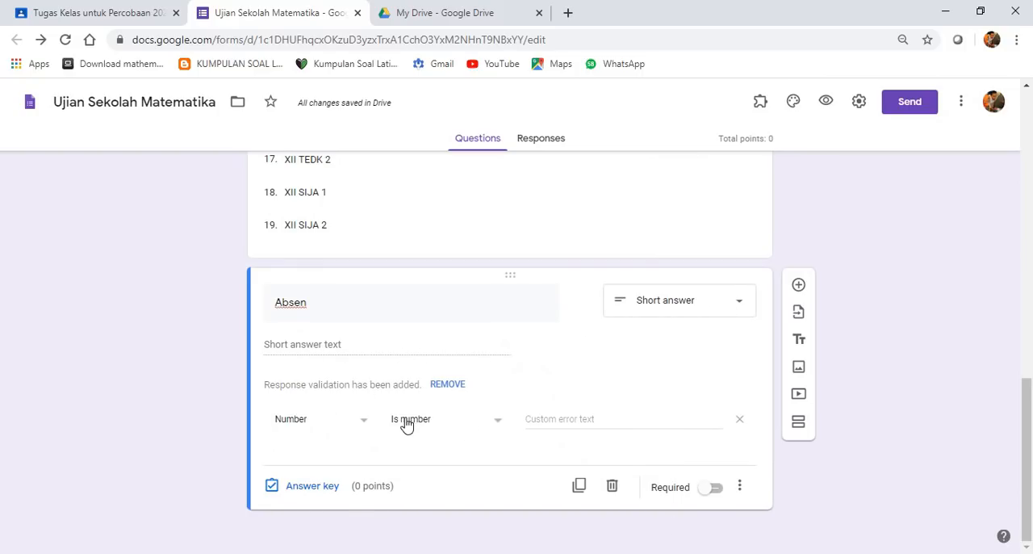
left_click(407, 426)
left_click(406, 423)
left_click(739, 420)
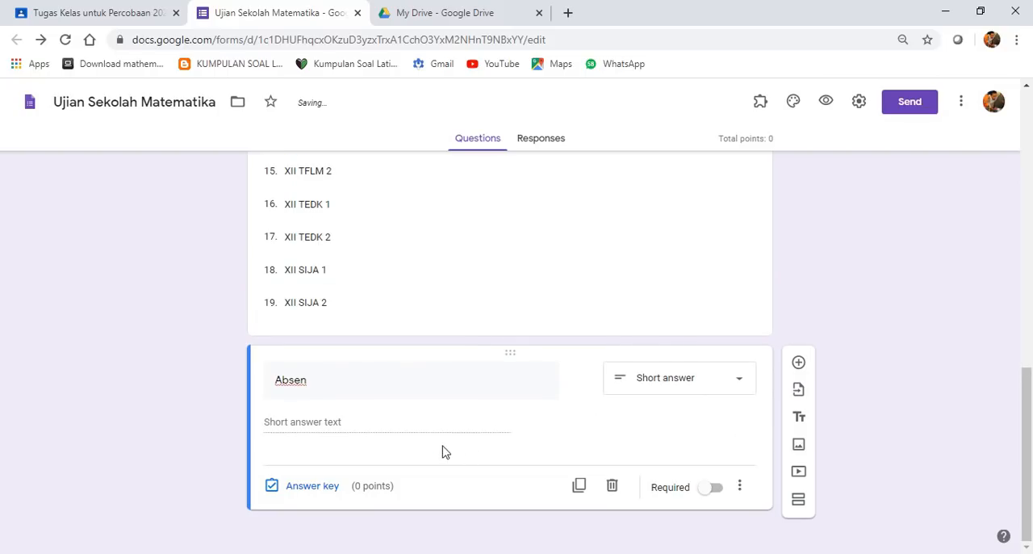
- Keep Short answer as the Absen question's answer type and make the question required
left_click(708, 389)
left_click(676, 150)
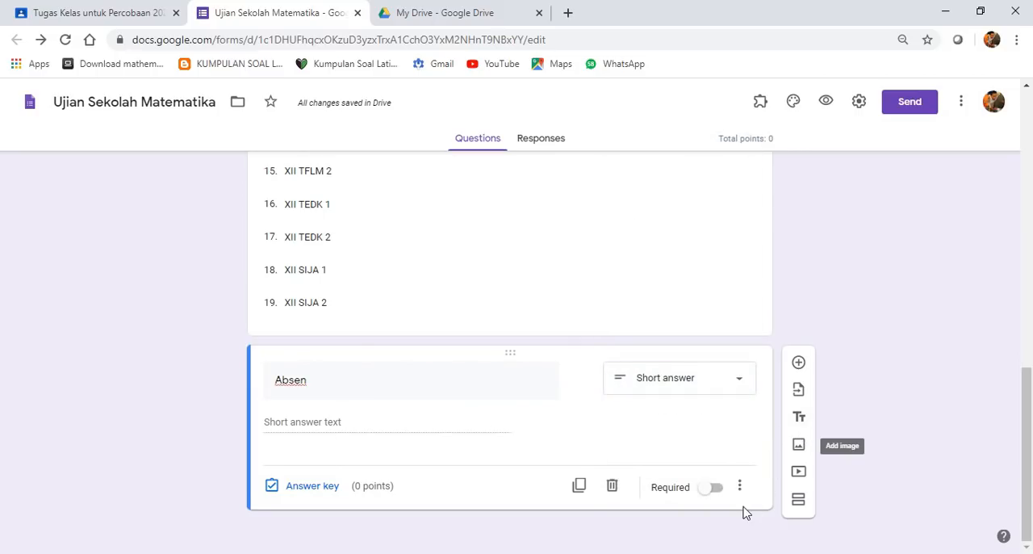
left_click(717, 489)
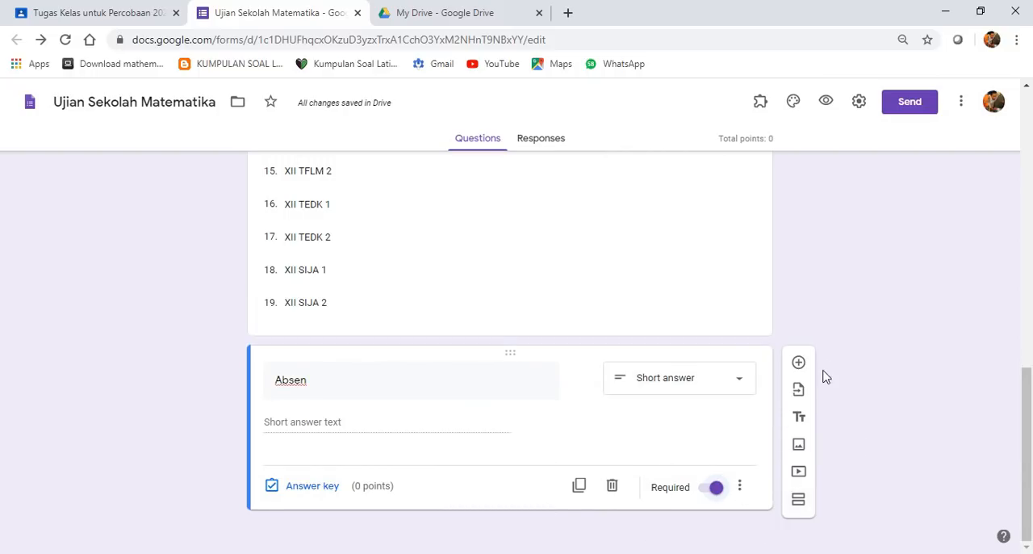
- Look over the Nama, Kelas and Absen questions in the editor and open the form preview
scroll(544, 376, "up", 15)
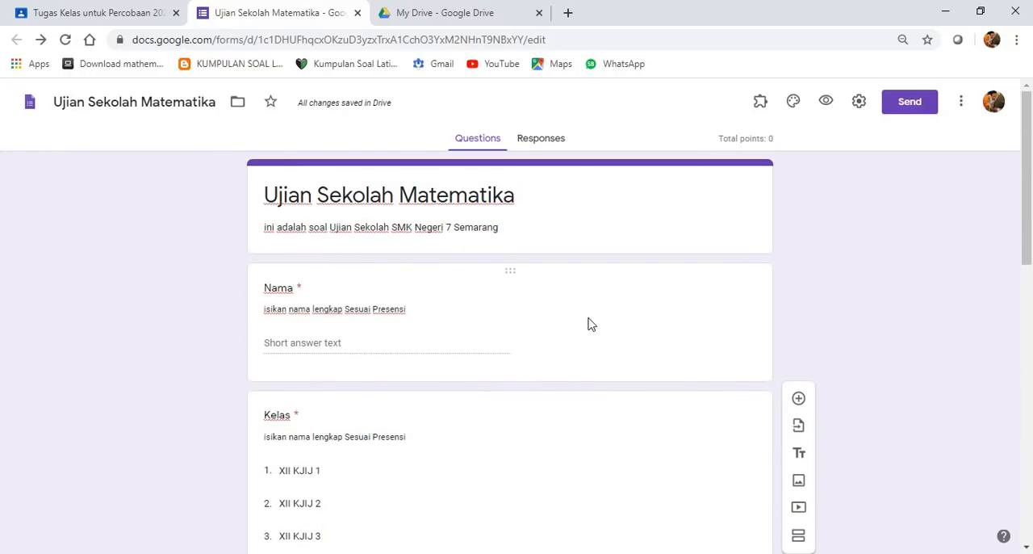
scroll(485, 328, "down", 9)
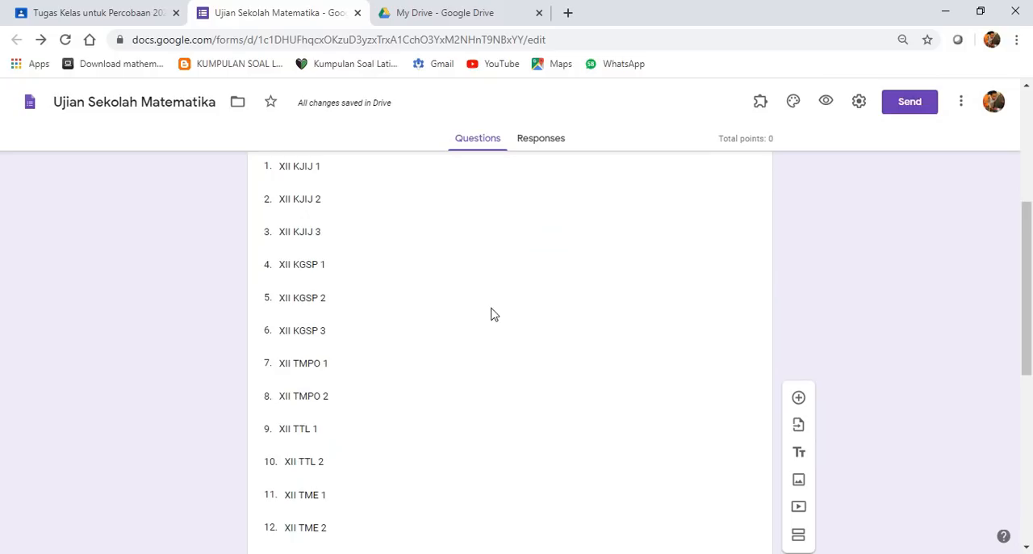
scroll(436, 314, "up", 12)
scroll(367, 347, "down", 13)
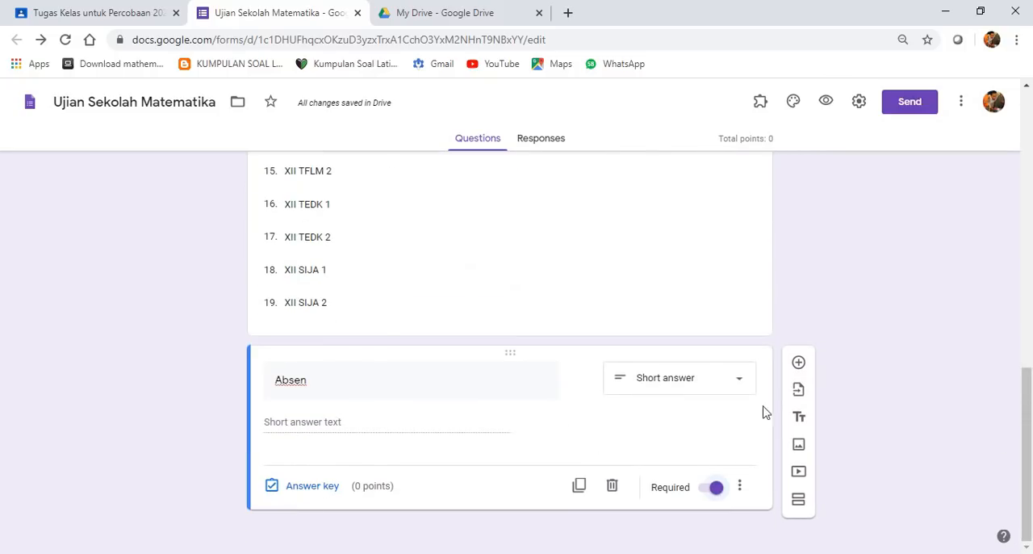
scroll(738, 228, "up", 8)
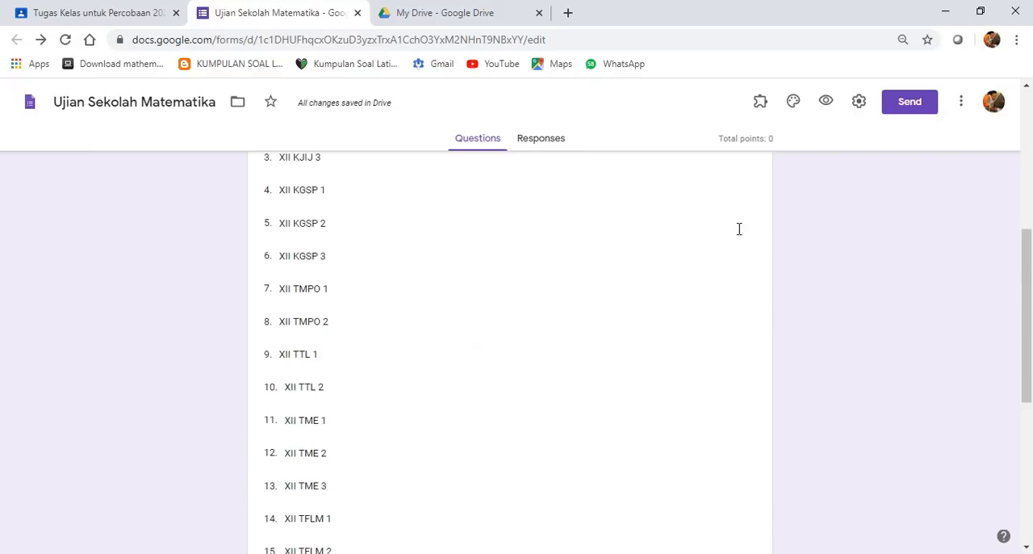
left_click(825, 103)
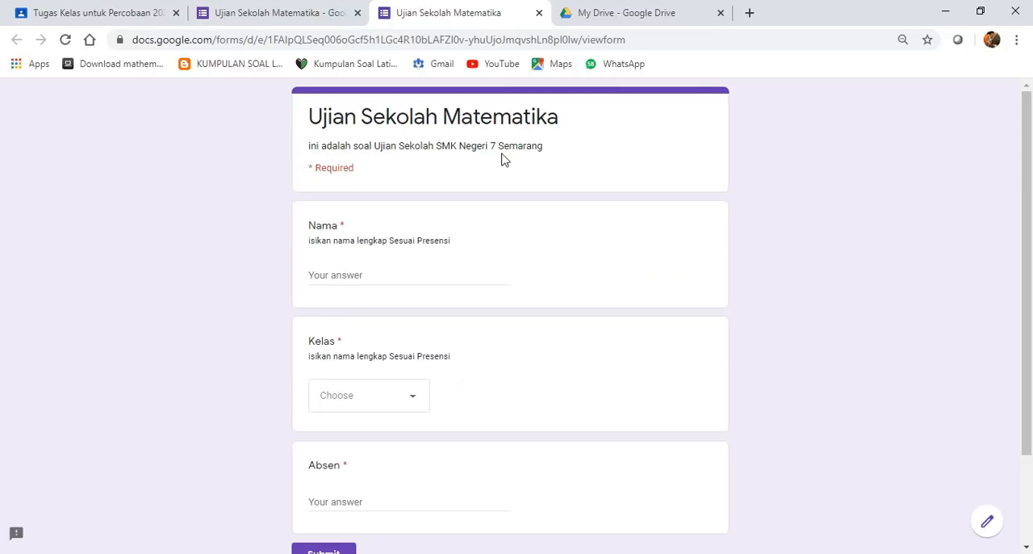
- Check the Nama, Kelas and Absen answer fields in the preview, then close it without submitting
left_click(364, 275)
scroll(450, 284, "down", 2)
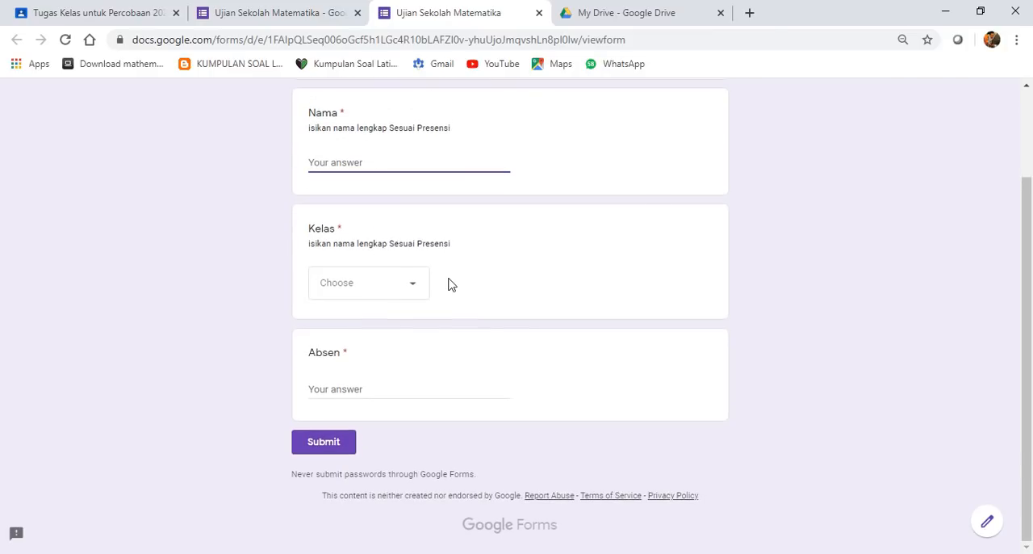
left_click(389, 296)
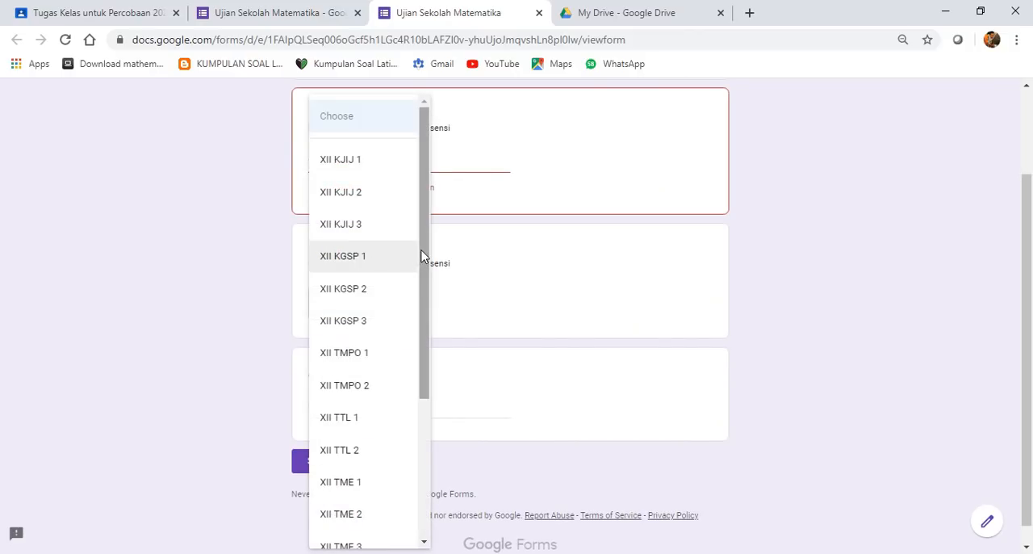
scroll(422, 253, "down", 2)
left_click(510, 293)
left_click(334, 405)
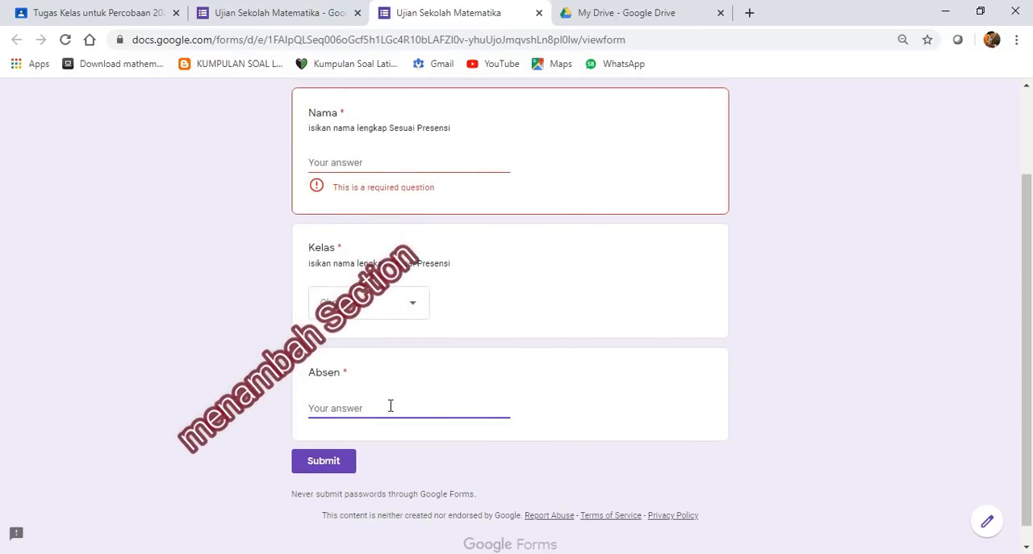
scroll(484, 372, "up", 2)
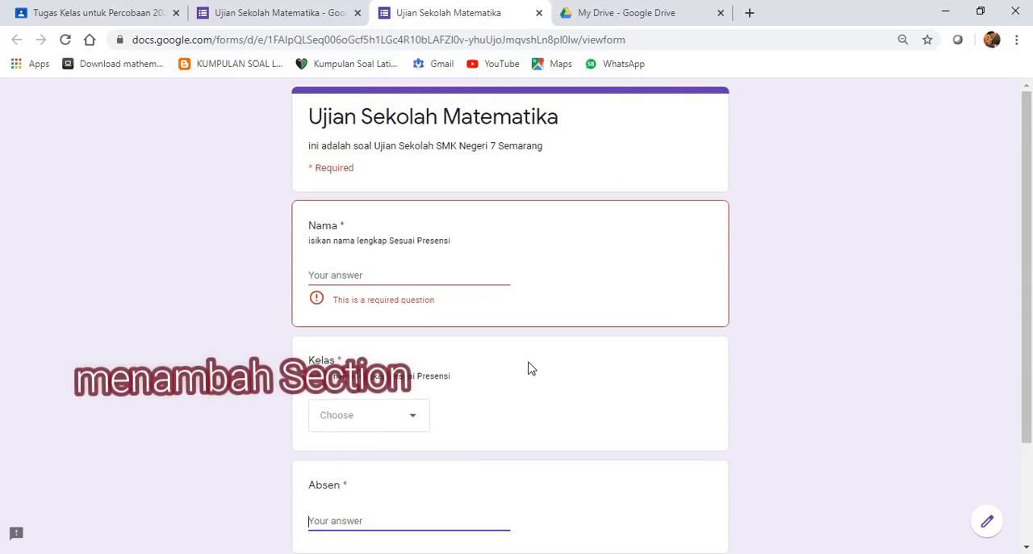
scroll(476, 396, "down", 2)
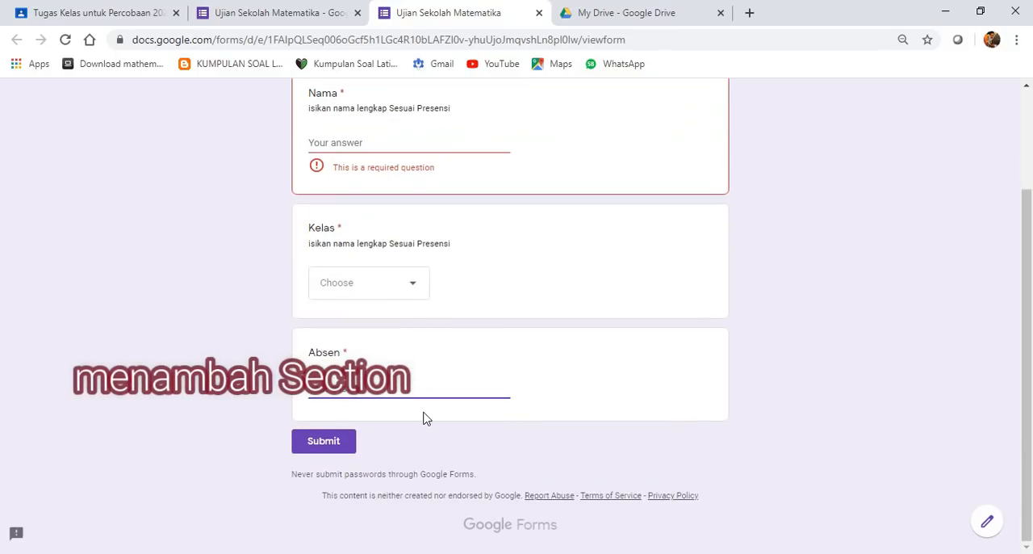
left_click(538, 14)
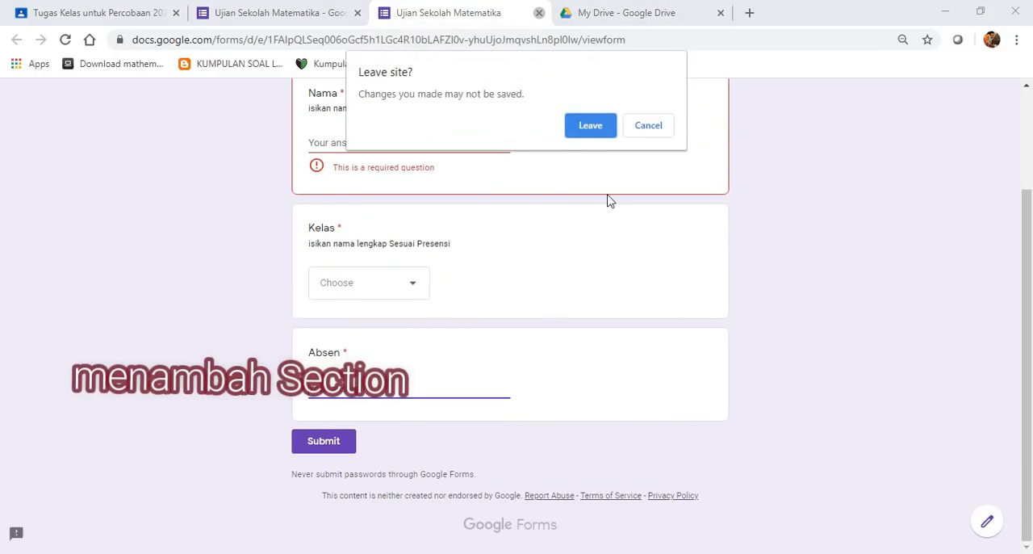
left_click(603, 127)
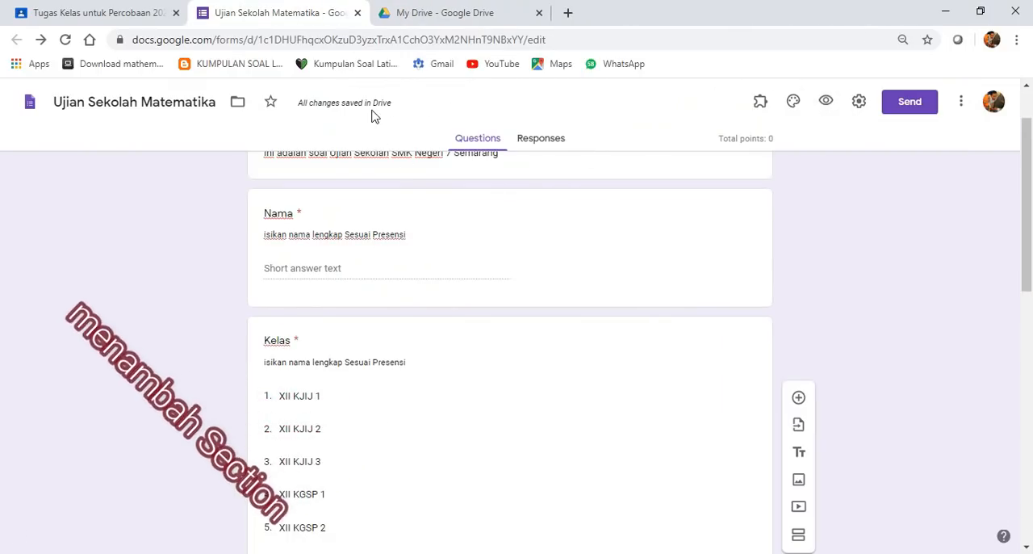
- Add a new section after the Absen question and title it "Kode Ujian / Token"
scroll(542, 440, "down", 9)
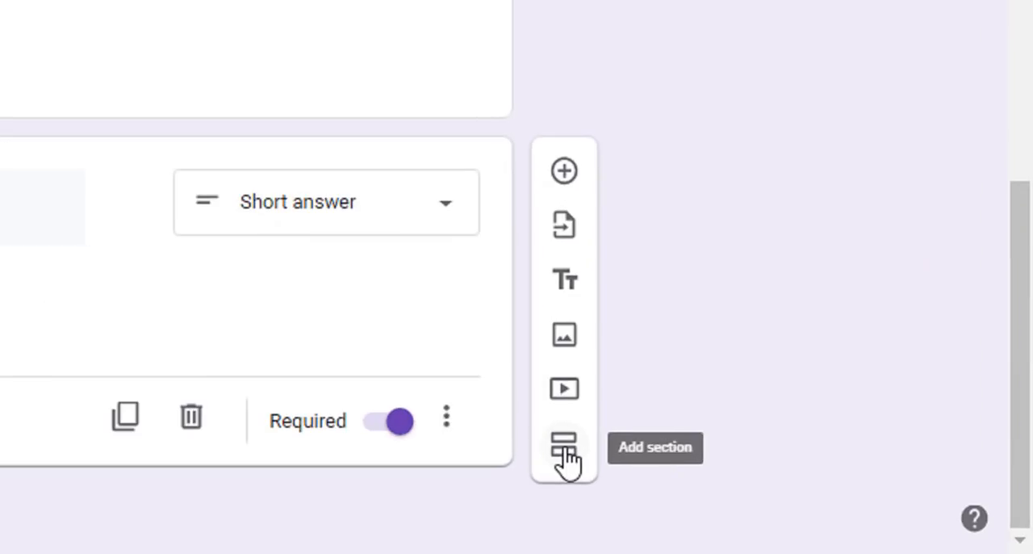
left_click(799, 503)
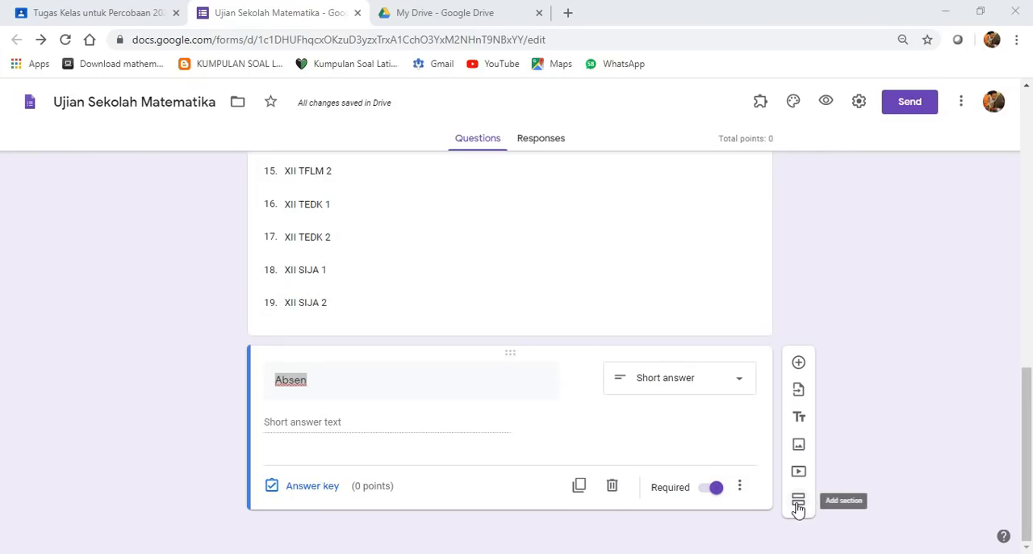
left_click(795, 506)
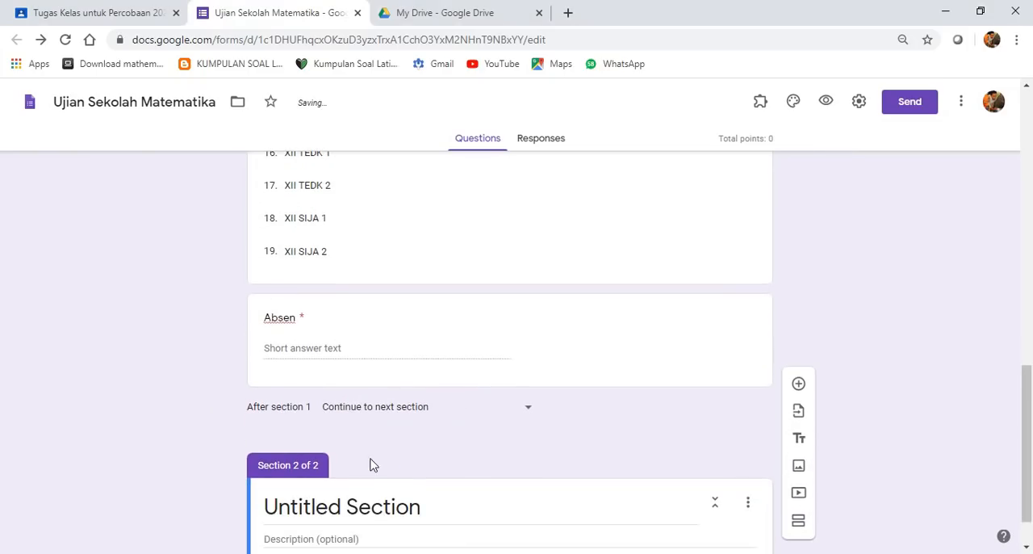
left_click(314, 450)
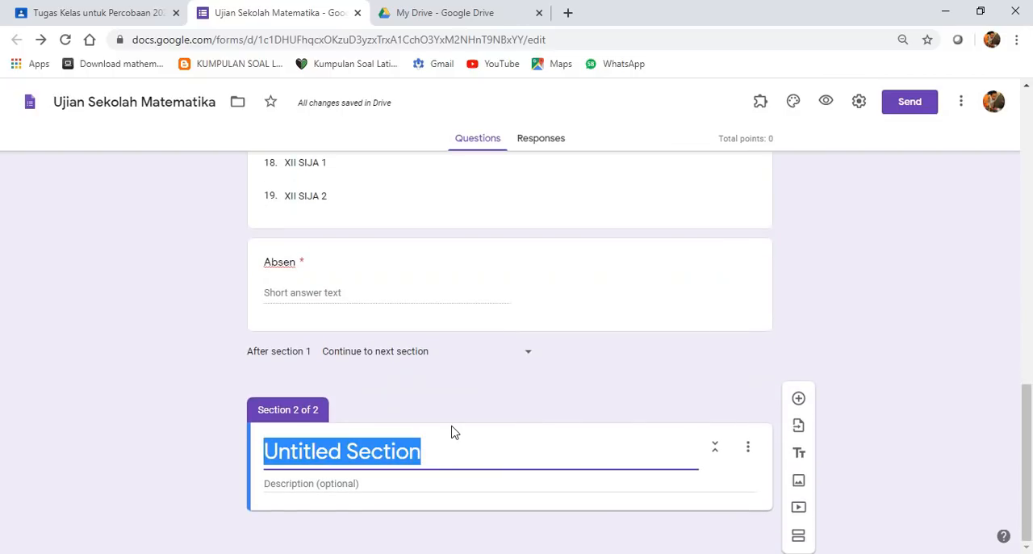
type("KOde")
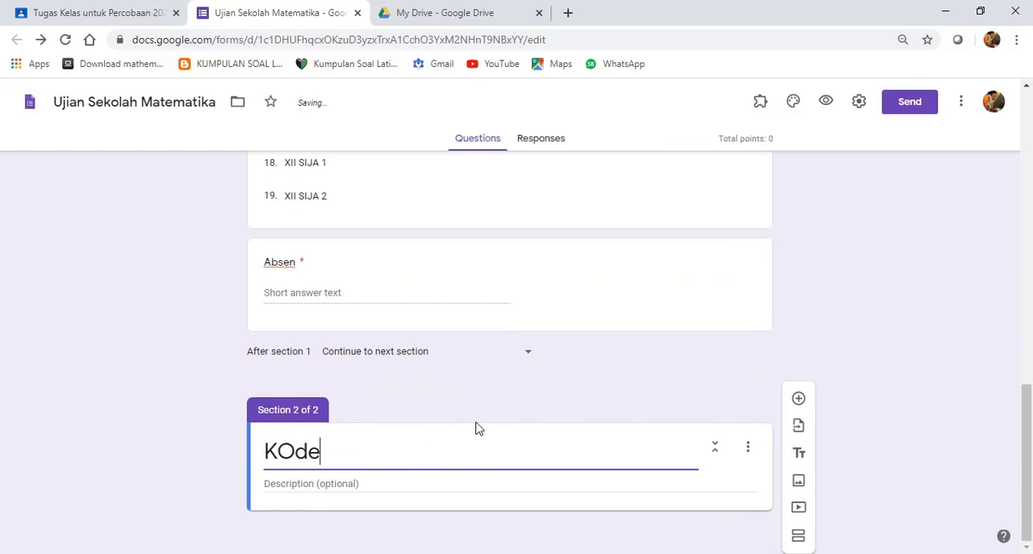
key("BackSpace")
key("BackSpace")
type("ode")
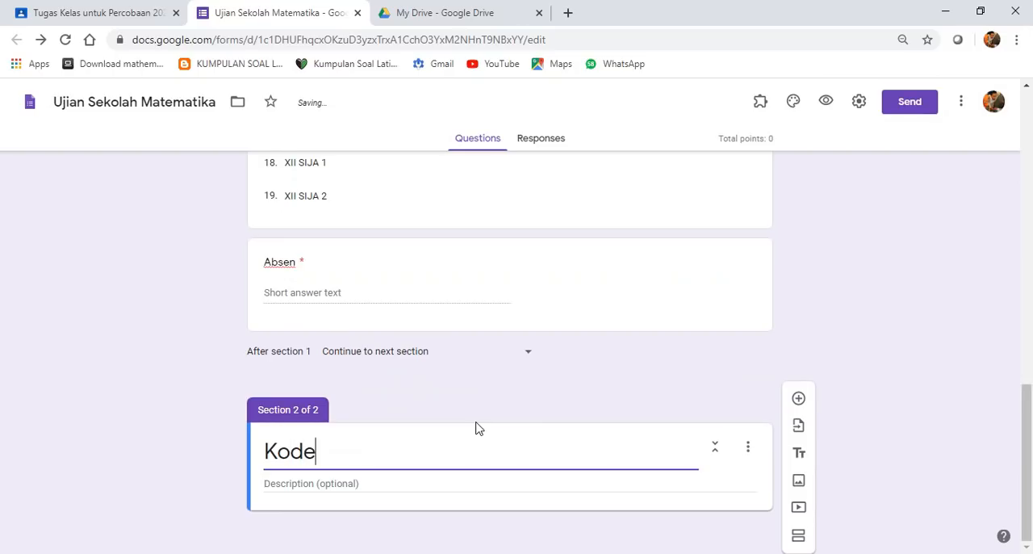
type(" Ujian / Token")
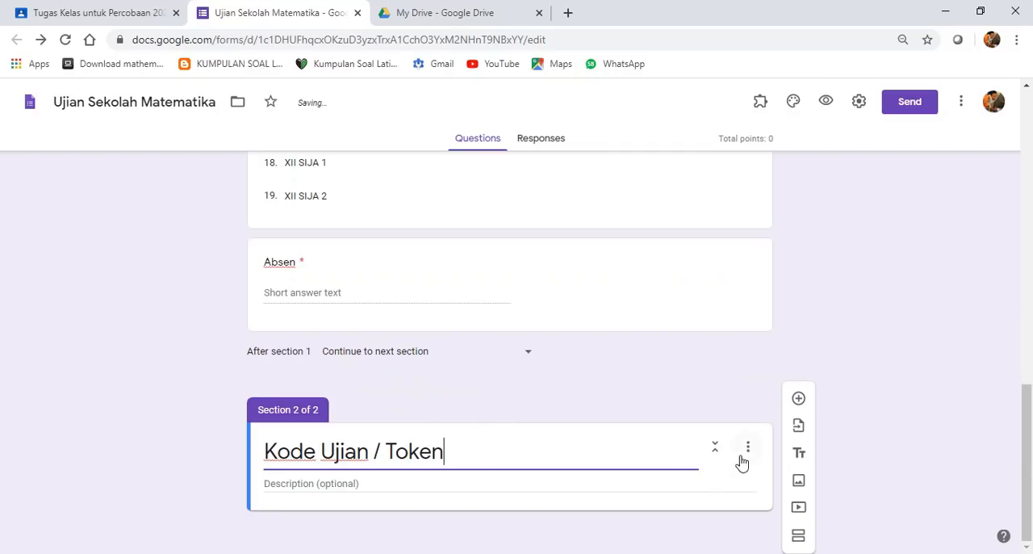
- Enter "adalah Kode pengaman Ujian" as the description of the Kode Ujian / Token section
left_click(495, 482)
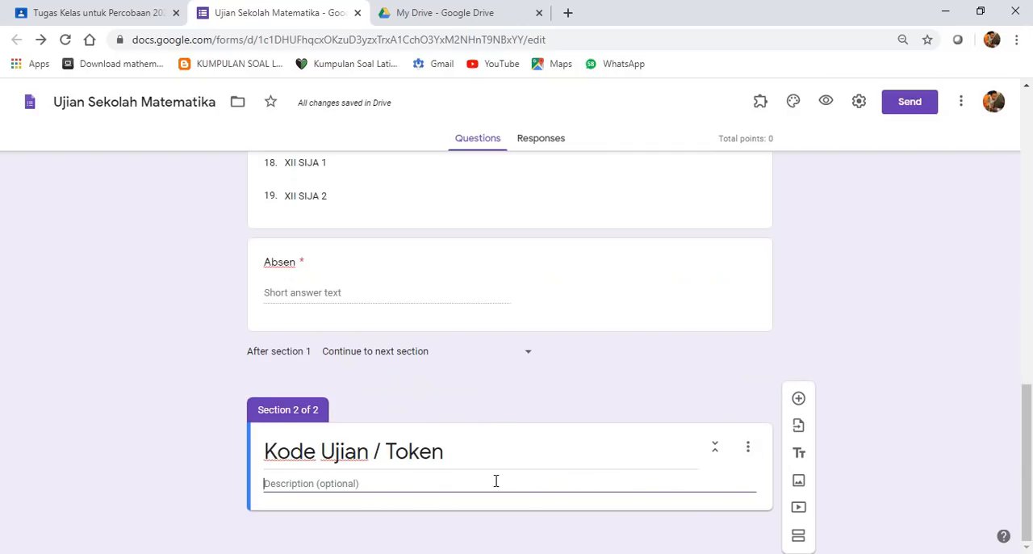
type("adalah")
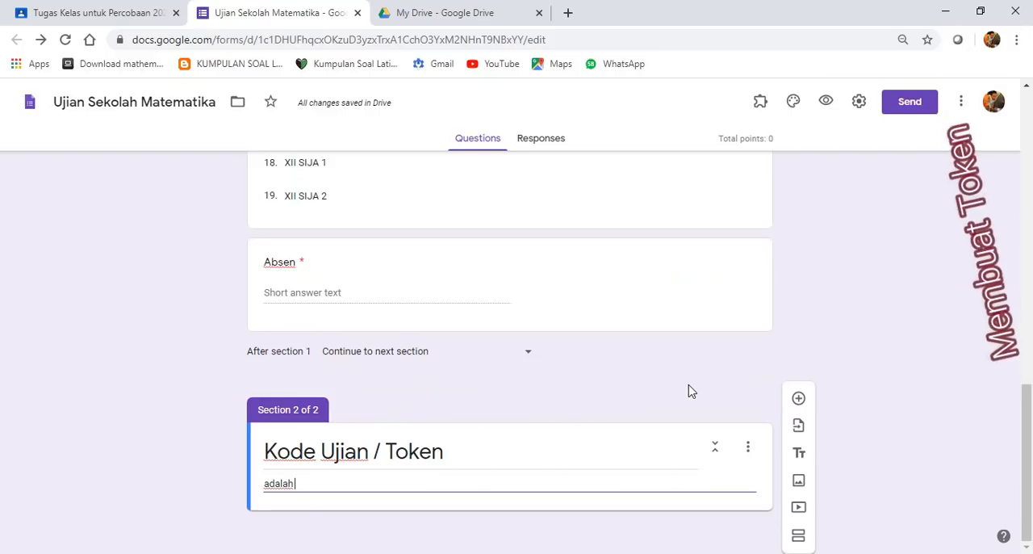
type(" Kode p")
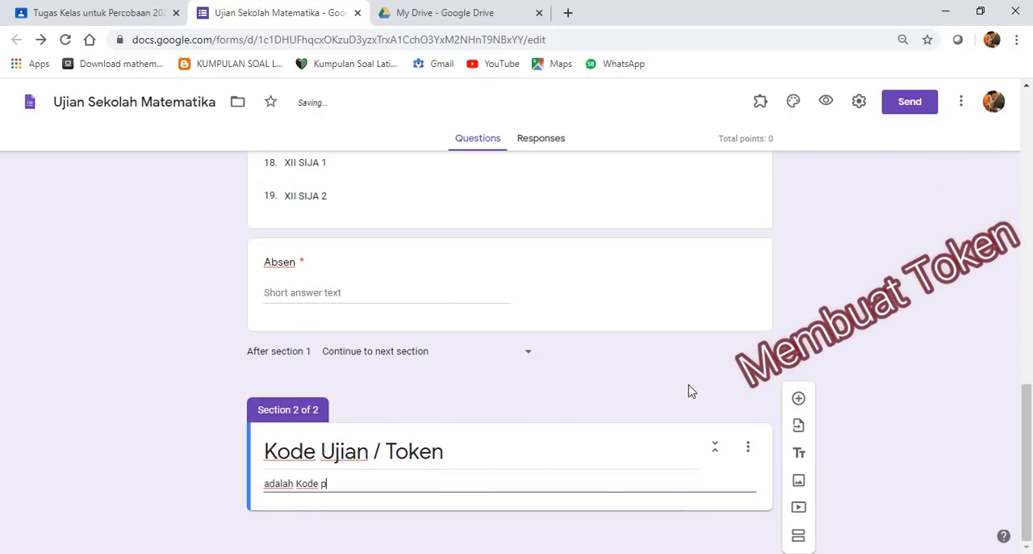
type("engaman U")
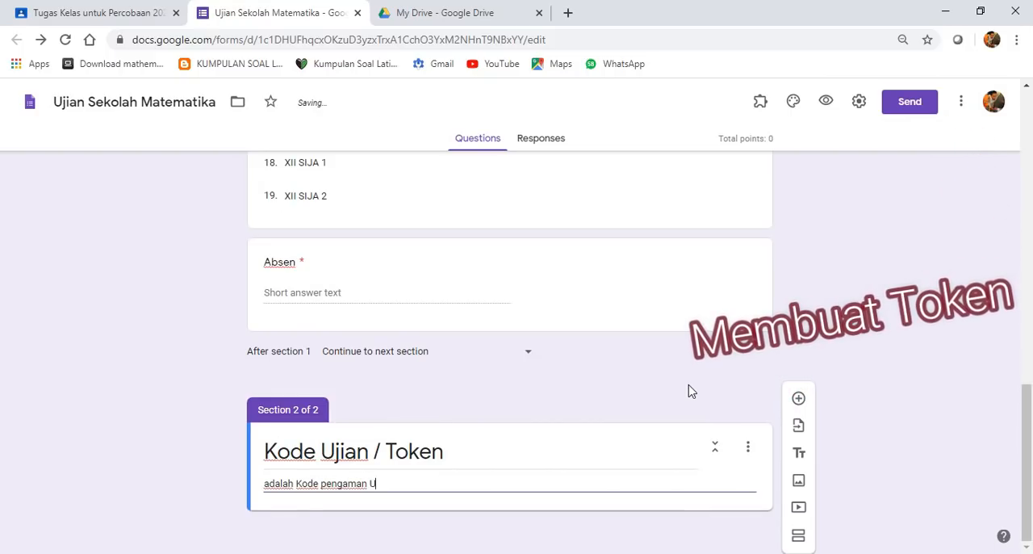
type("jian")
left_click(927, 388)
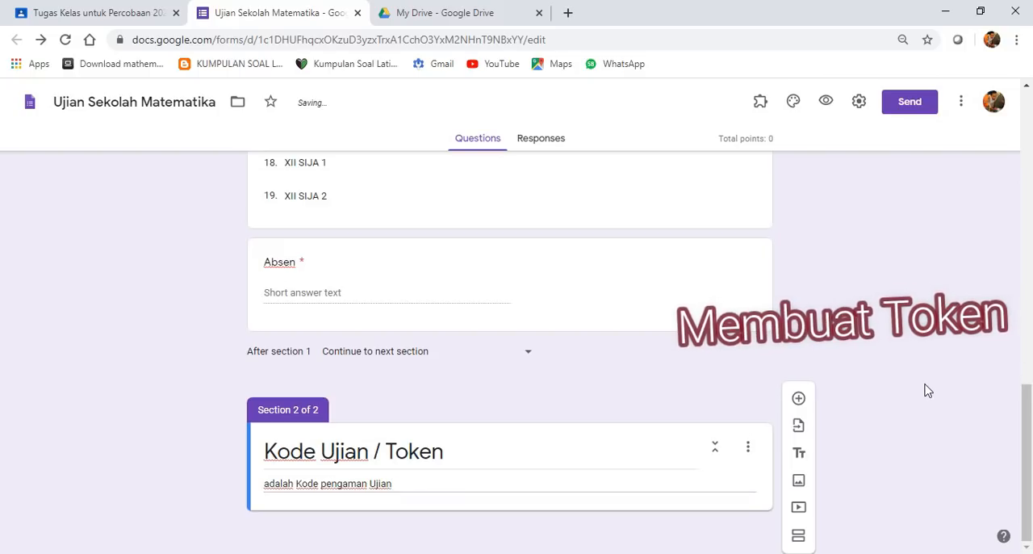
- Add a short-answer question titled "Token" to the Kode Ujian / Token section and enable response validation for it
left_click(799, 401)
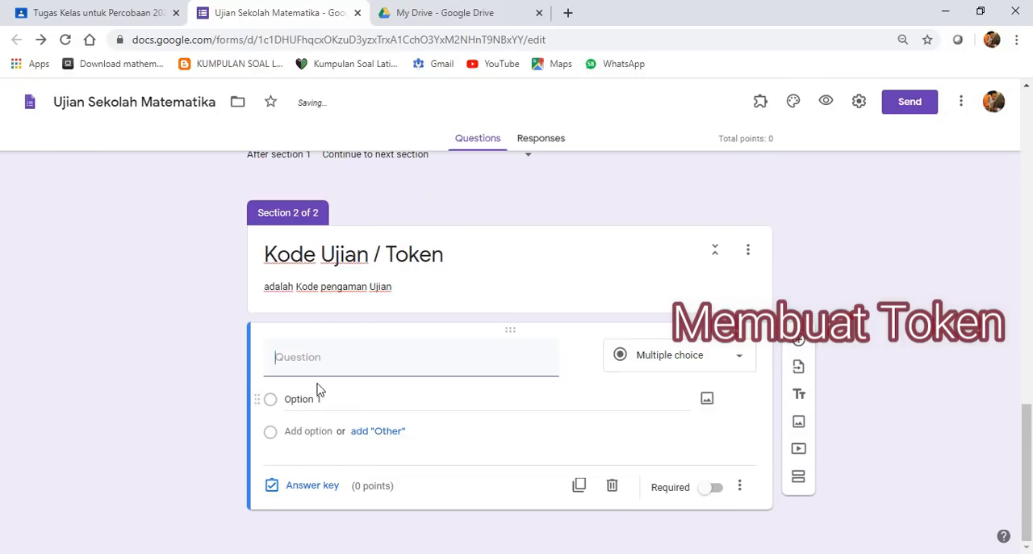
type("T")
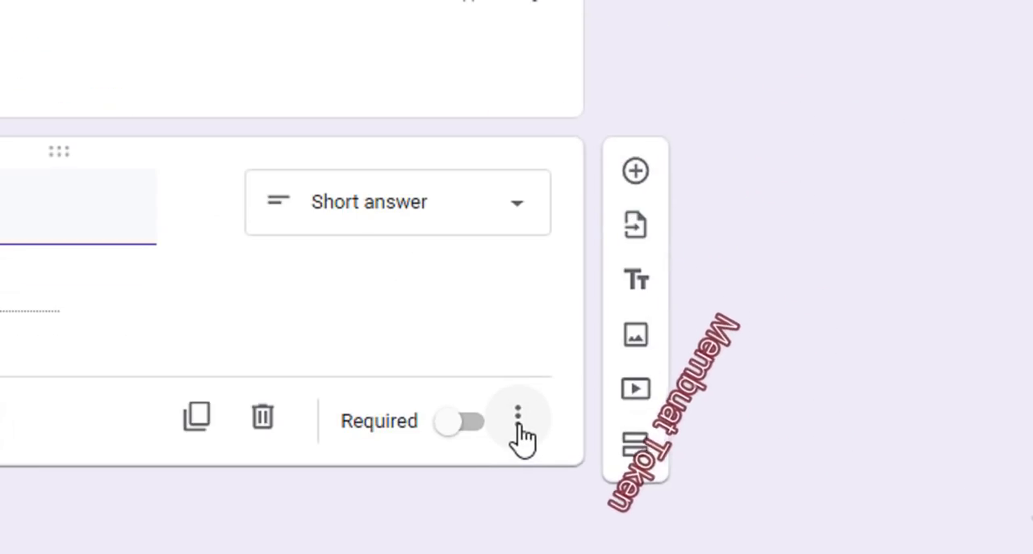
left_click(519, 426)
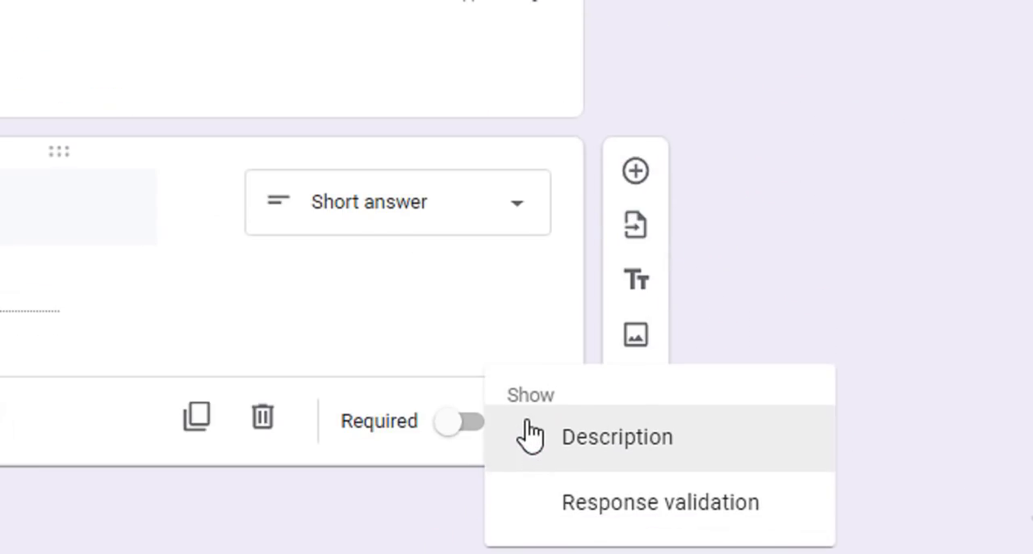
left_click(574, 504)
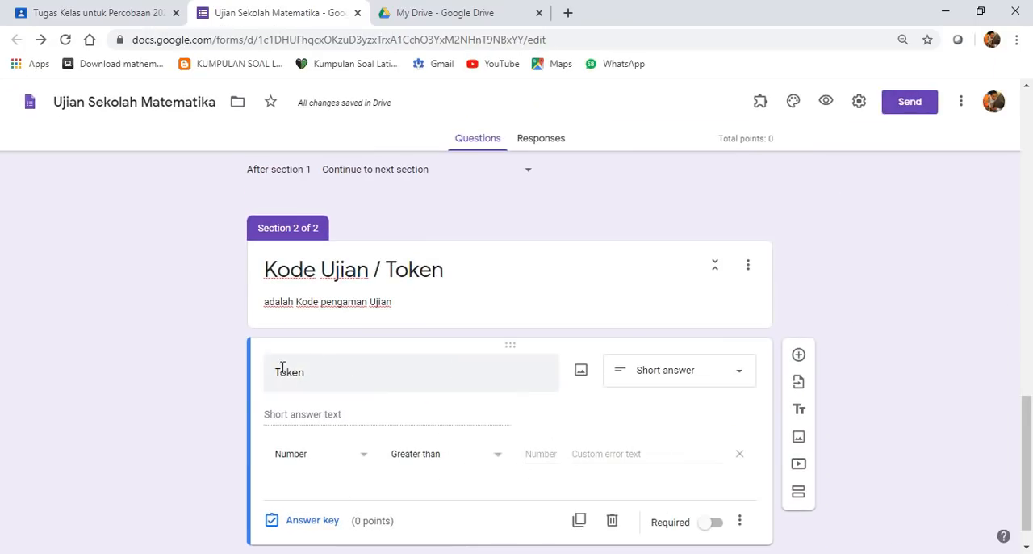
scroll(378, 484, "down", 1)
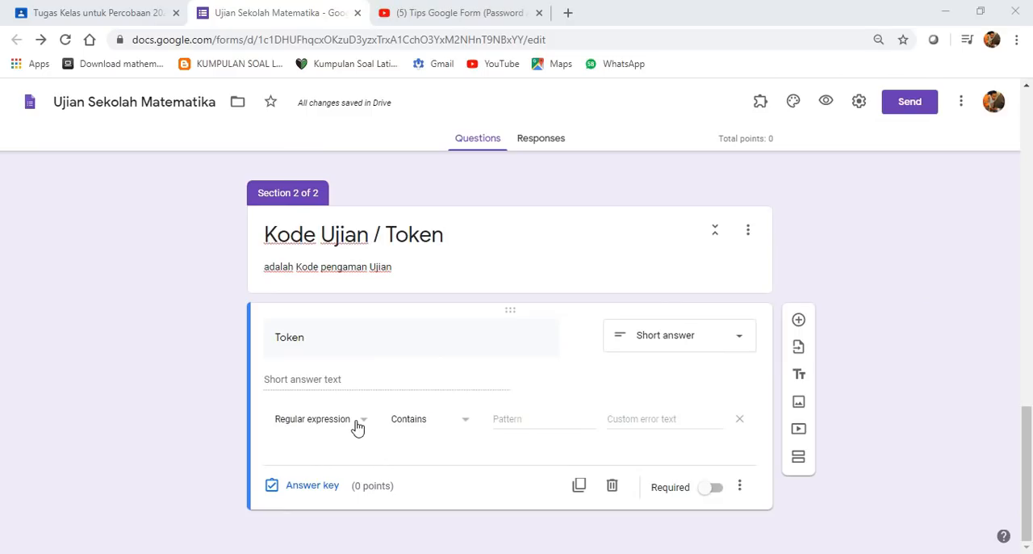
- Set the Token question's validation to Text, Contains, and enter the exam token as the required text
left_click(358, 423)
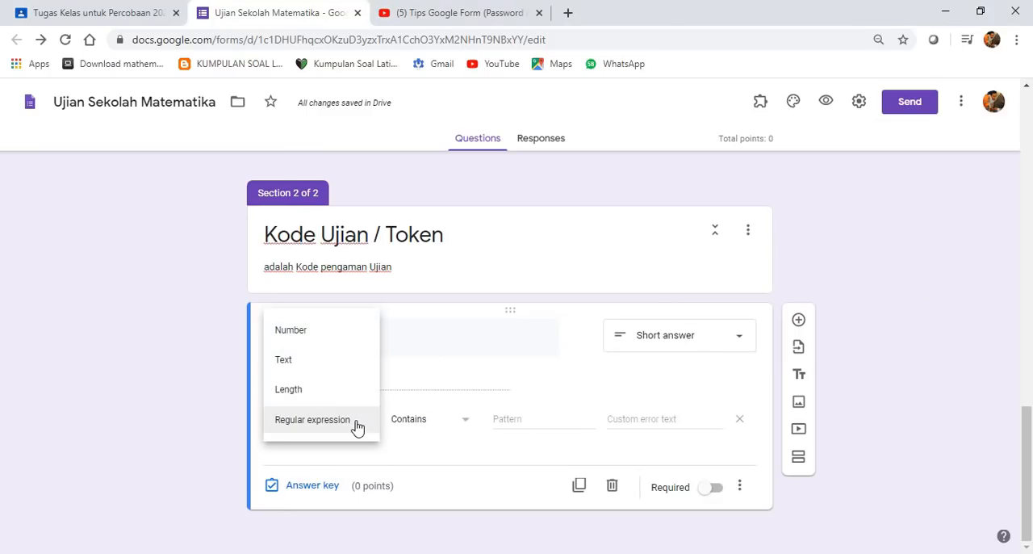
left_click(338, 363)
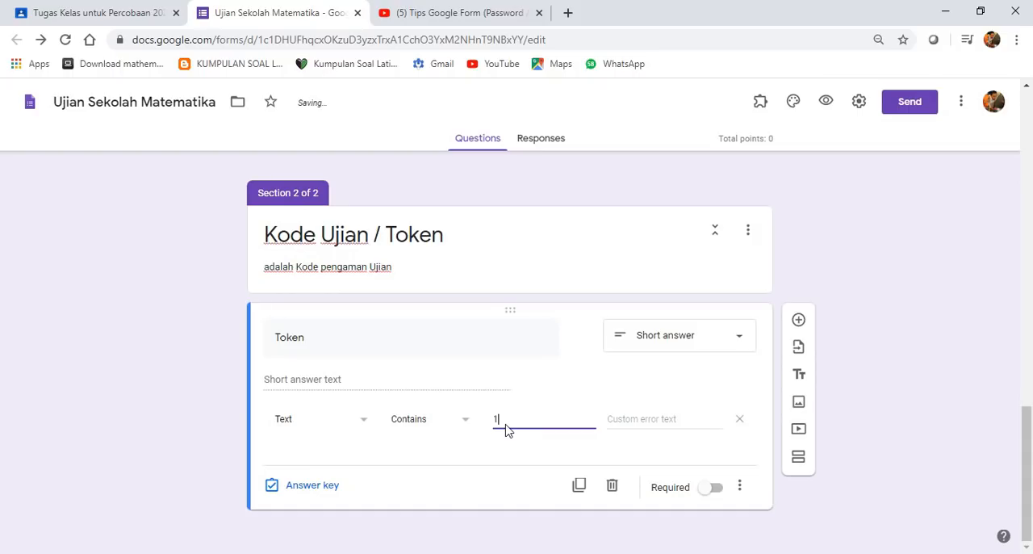
type("23ABC")
left_click(550, 452)
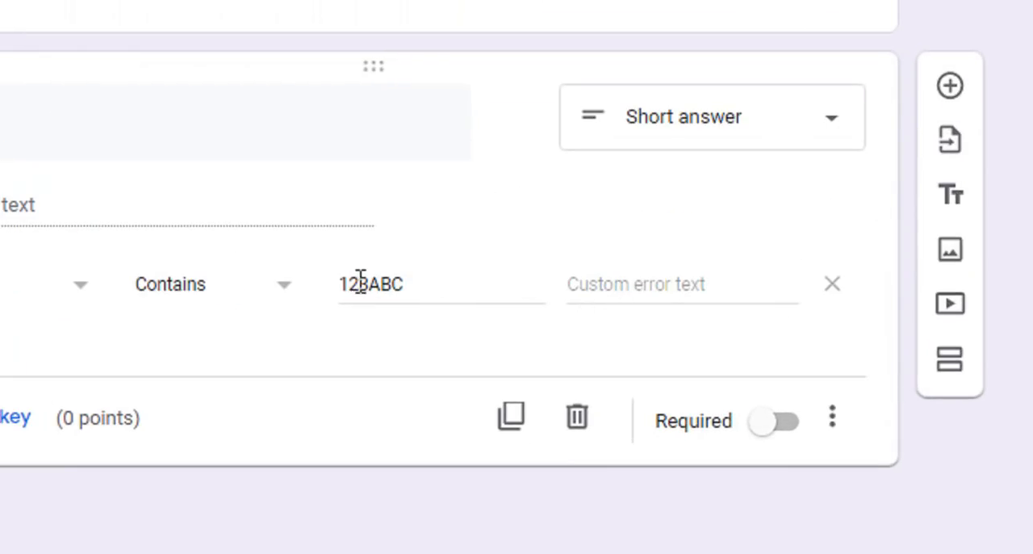
- Set the Token question's custom error text to "Maaf token yang anda Isikan salah, Silahkan coba lagi" and make the question required
left_click(600, 289)
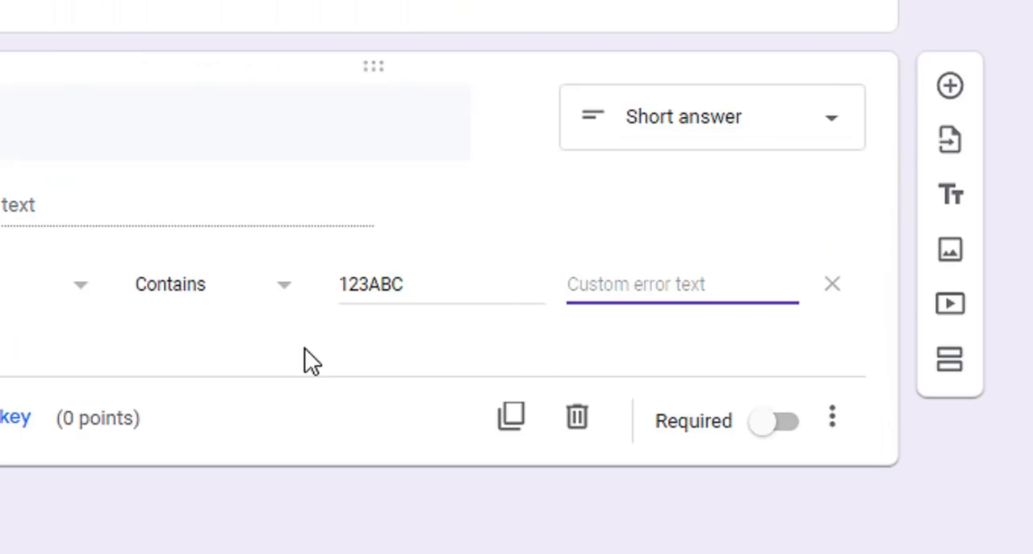
type("mA")
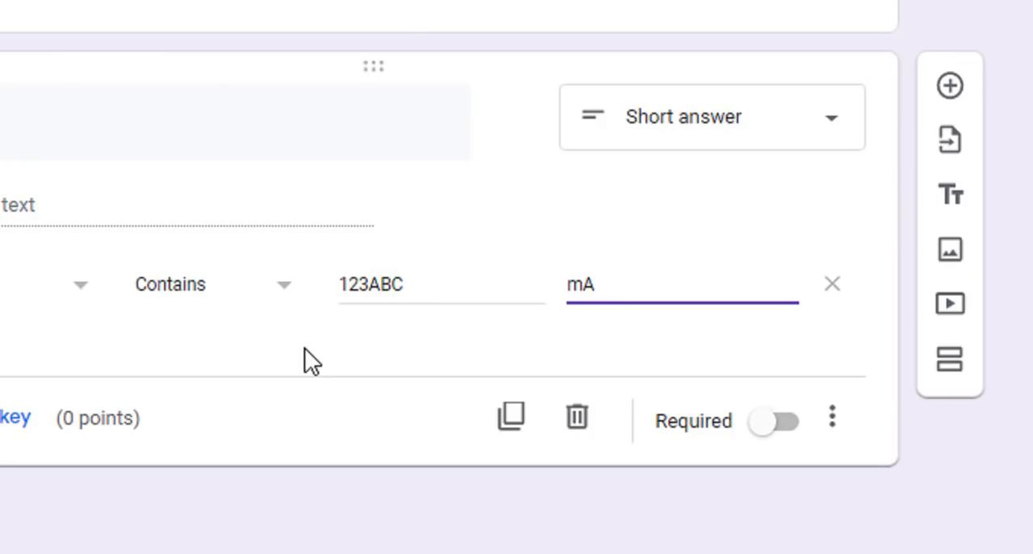
key("BackSpace")
type("Maaf token")
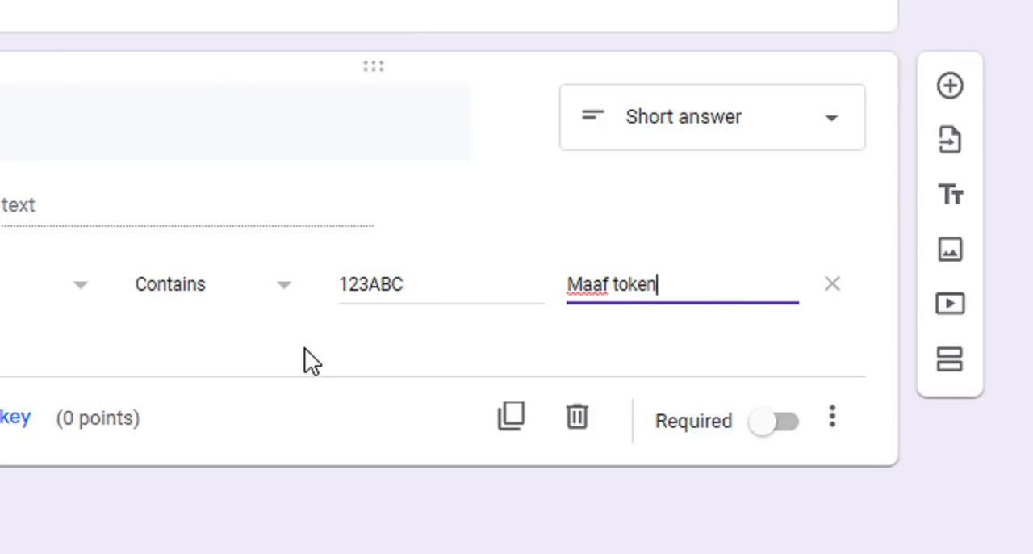
type(" yang an")
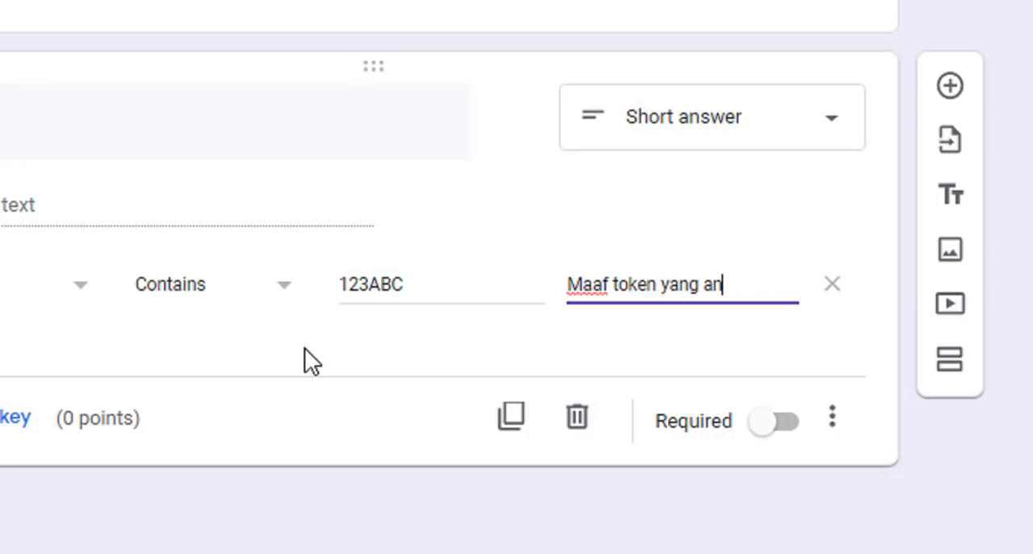
type("da Isikan ")
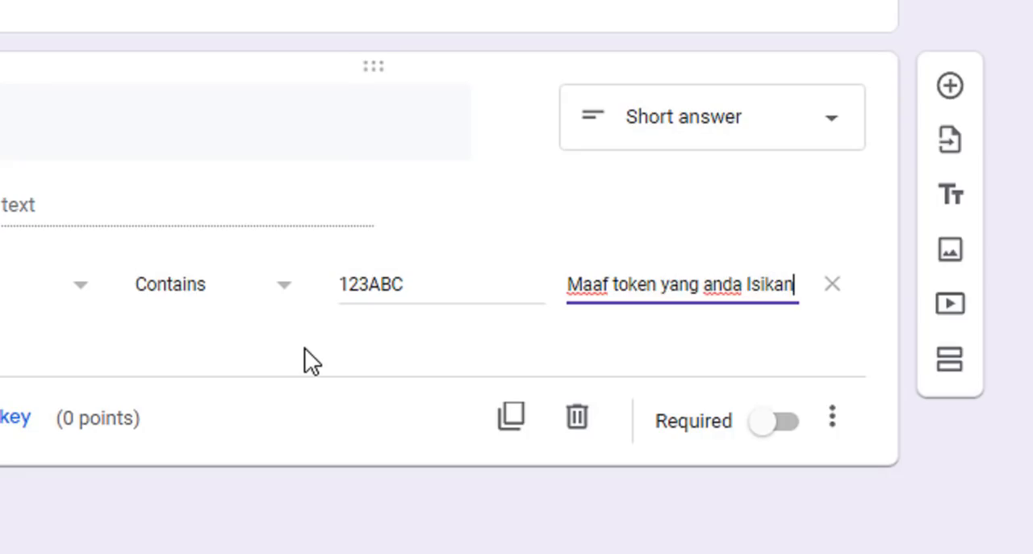
type("sal")
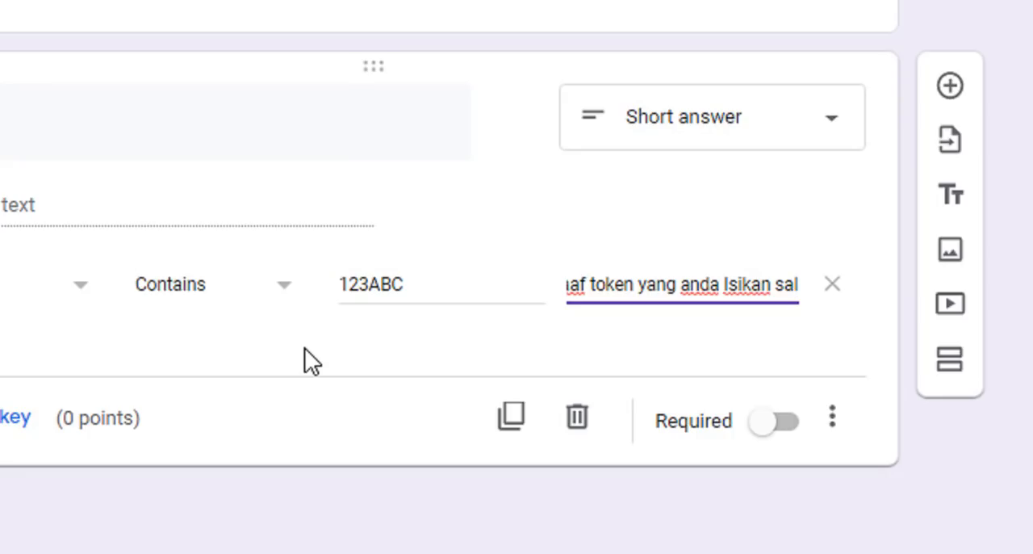
type("ah,")
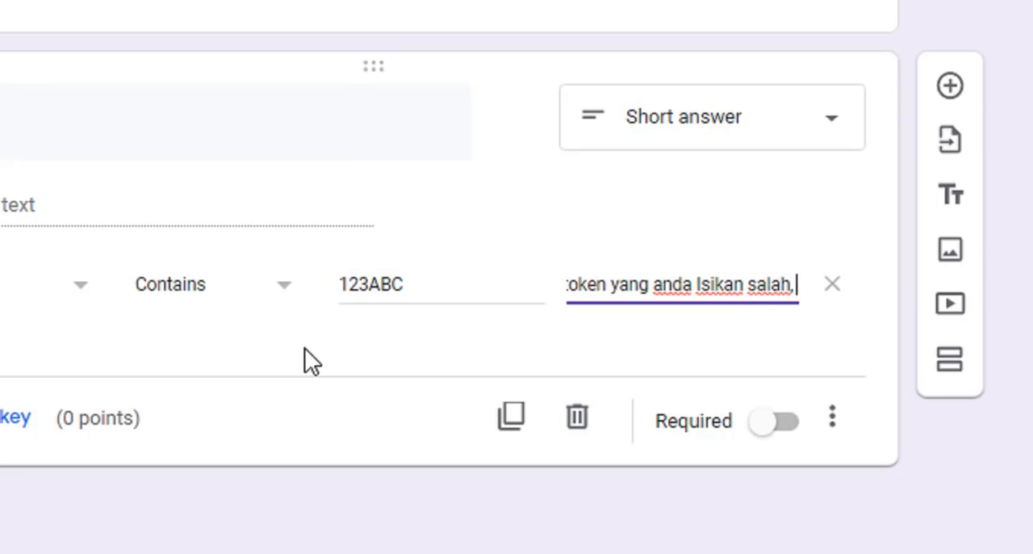
type(" Silahkan c")
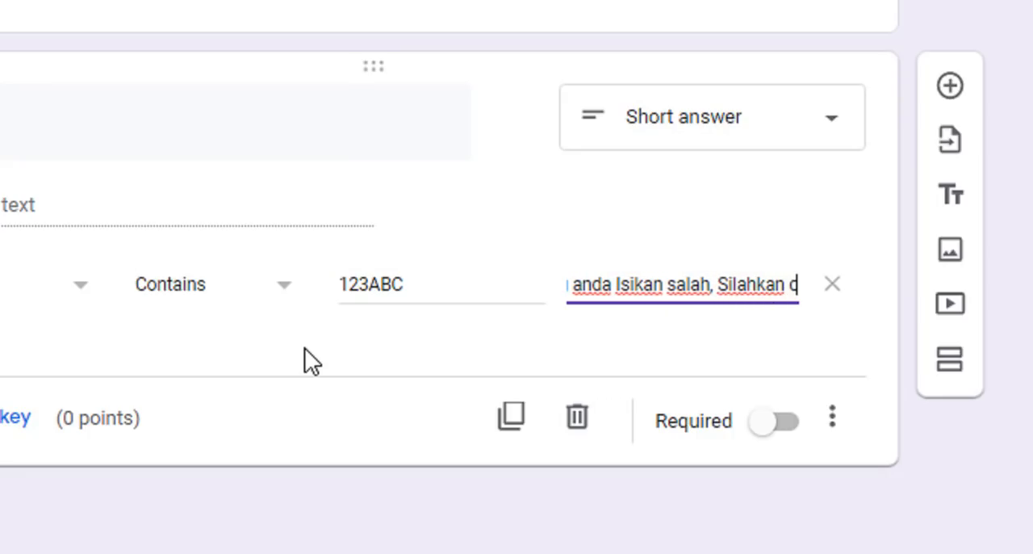
type("oba lag")
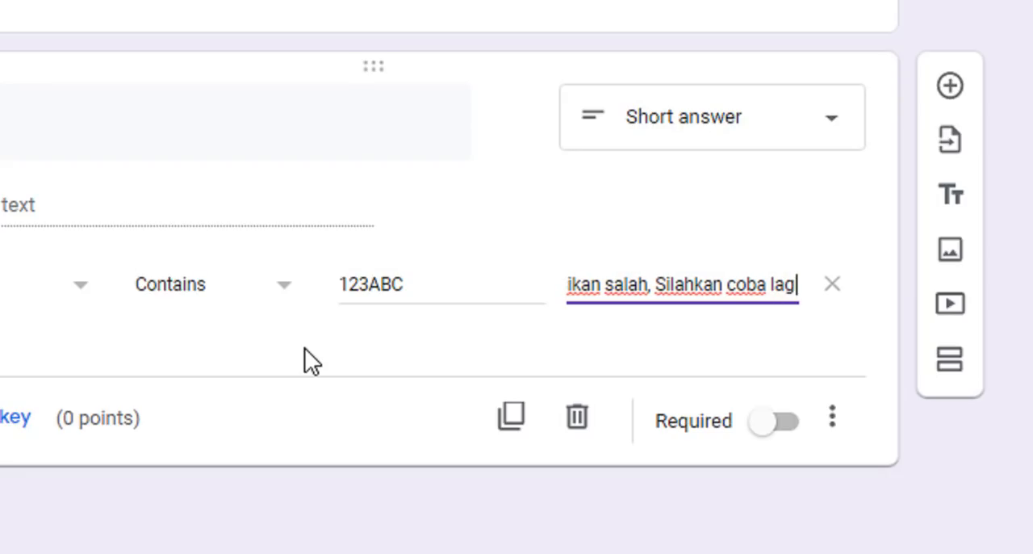
type("i")
left_click(458, 345)
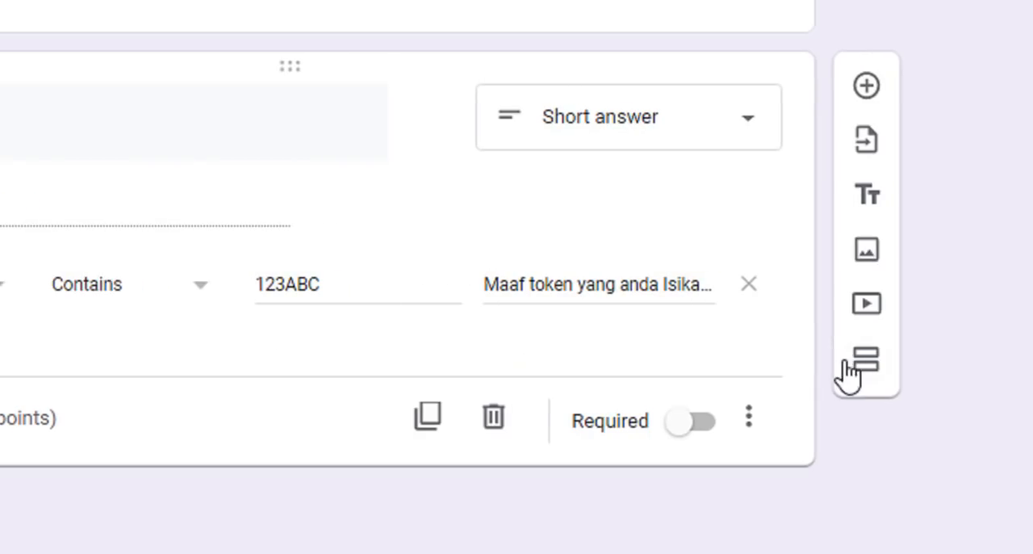
left_click(655, 421)
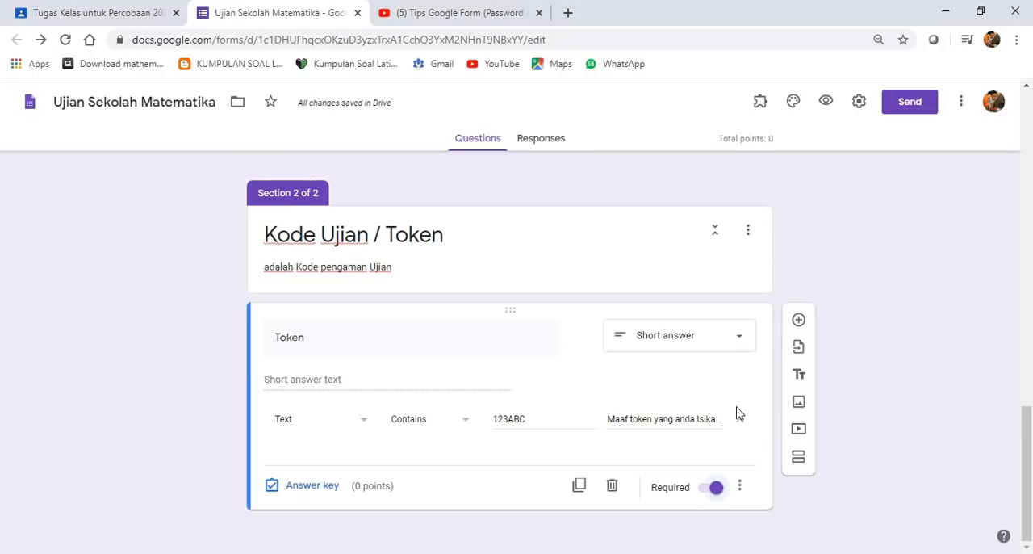
- Open the form preview and look over the Nama, Kelas and Absen fields of the first section
scroll(690, 302, "up", 5)
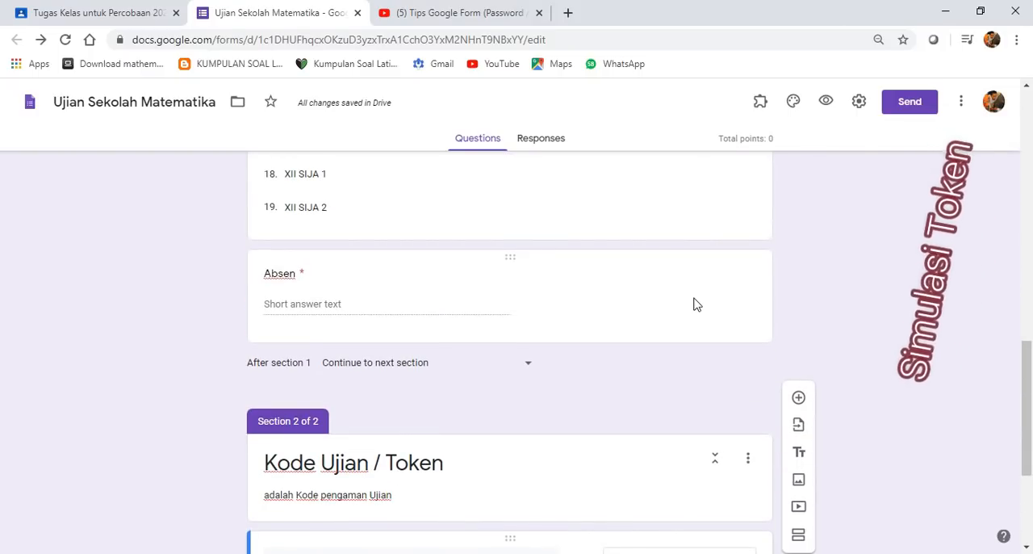
scroll(765, 191, "up", 15)
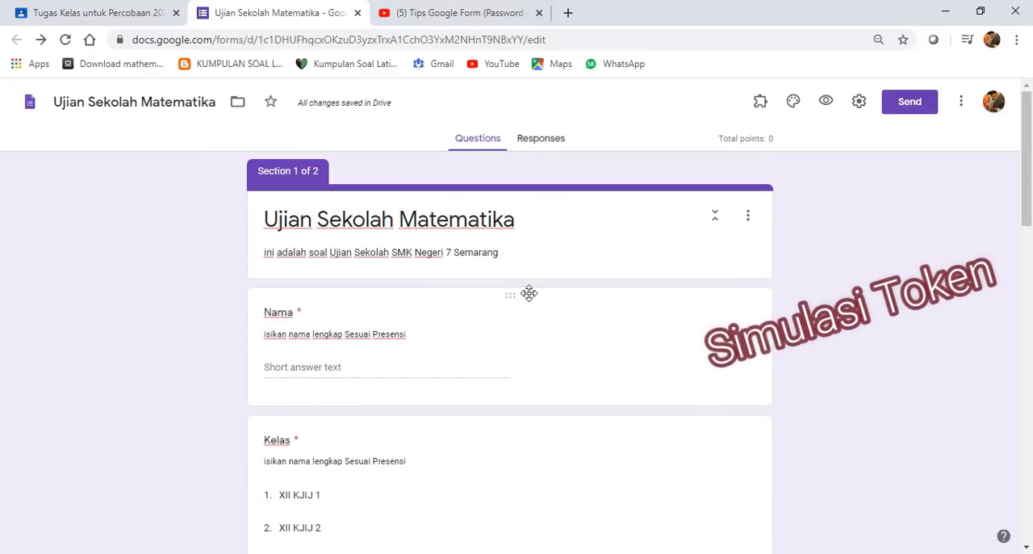
left_click(825, 101)
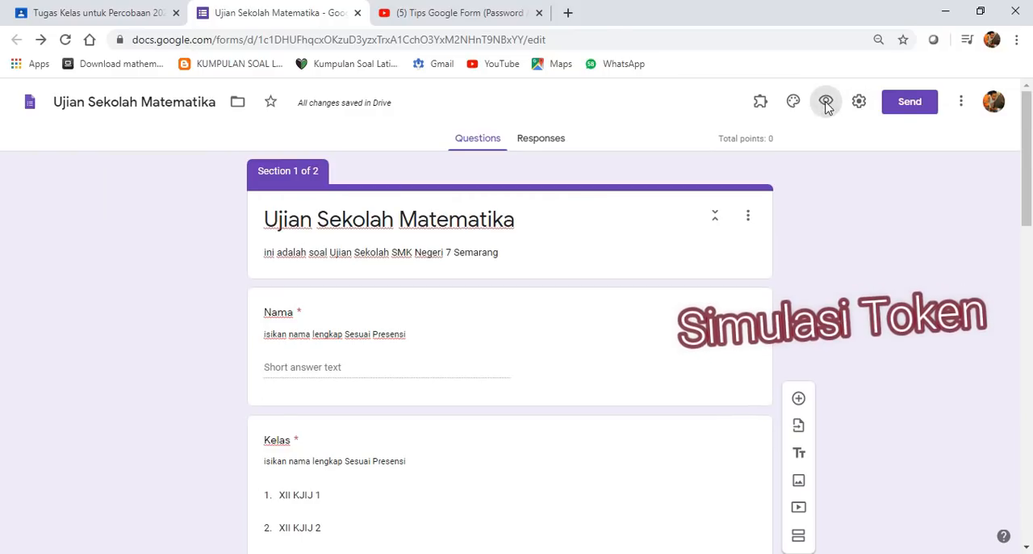
scroll(404, 355, "down", 3)
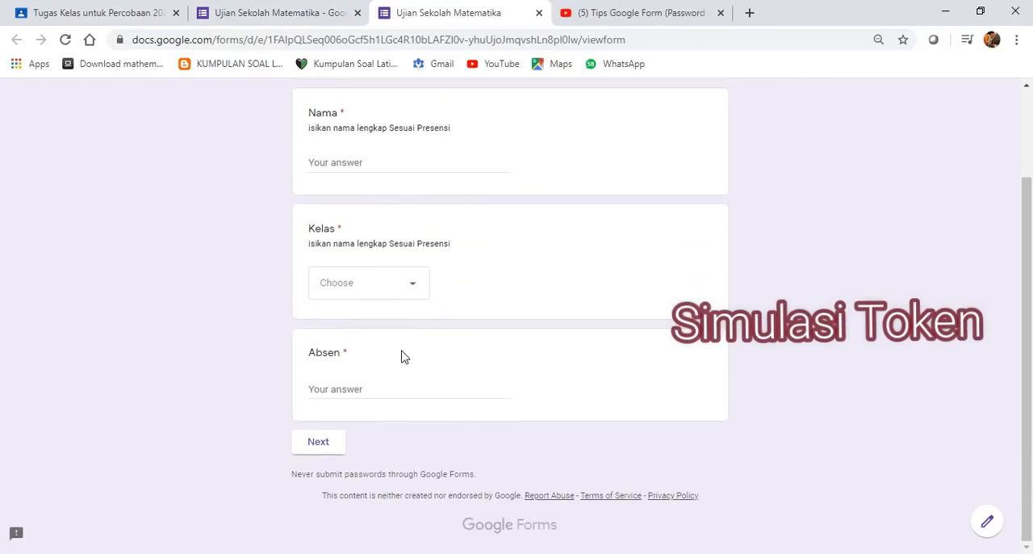
scroll(433, 300, "up", 2)
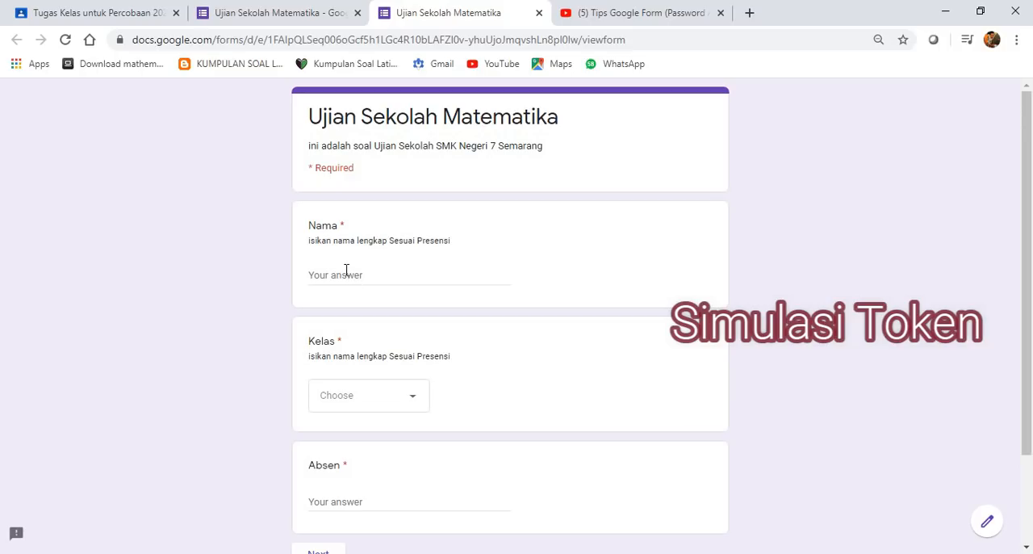
- Fill in the preview with a student name, class XII KJIJ 1 and Absen 1, and continue to the token section
left_click(345, 275)
type("mufid")
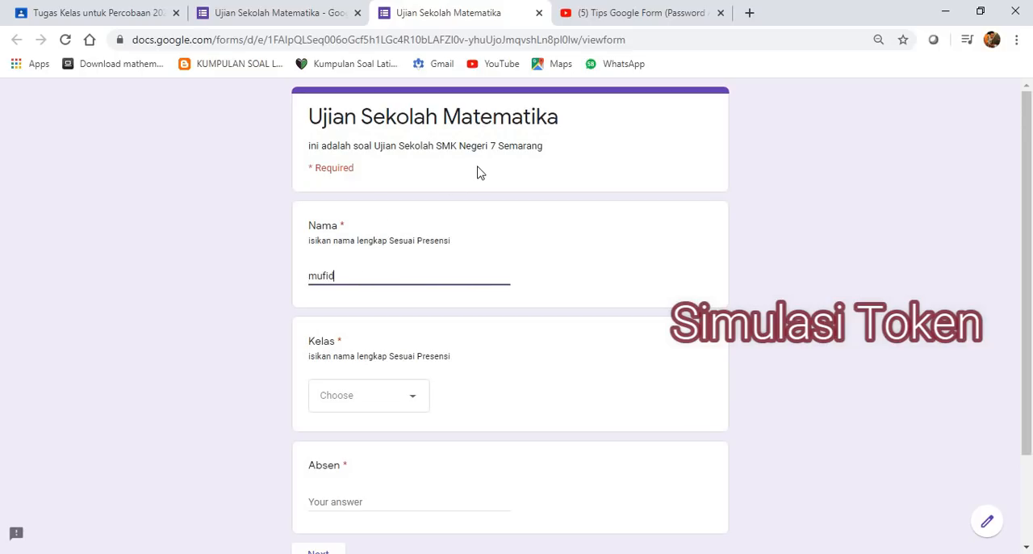
left_click(395, 404)
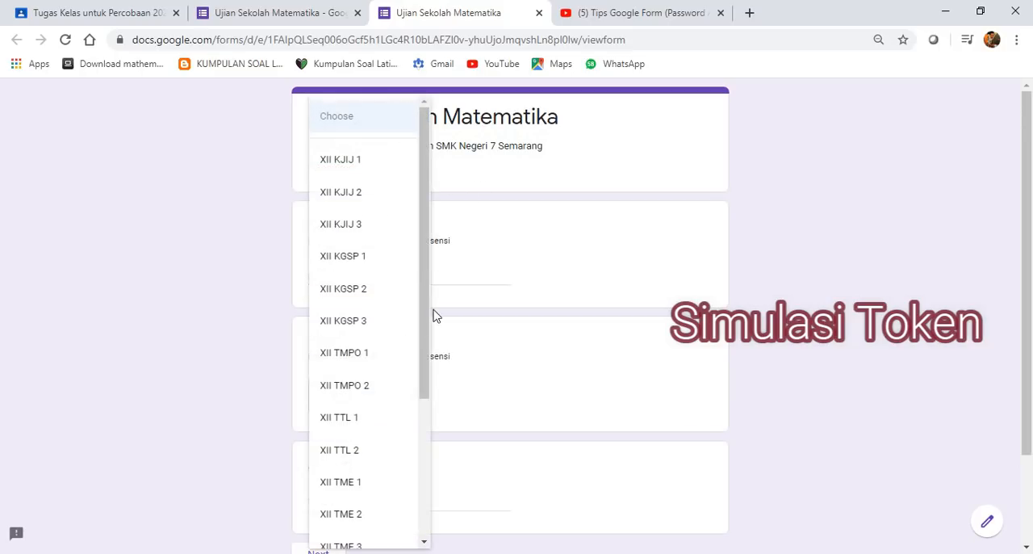
left_click(353, 165)
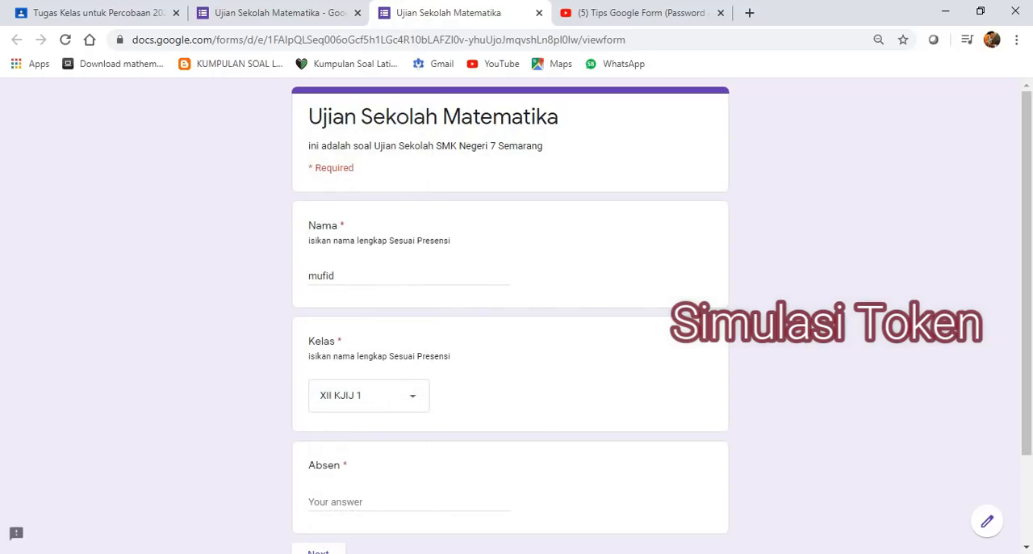
scroll(350, 411, "down", 2)
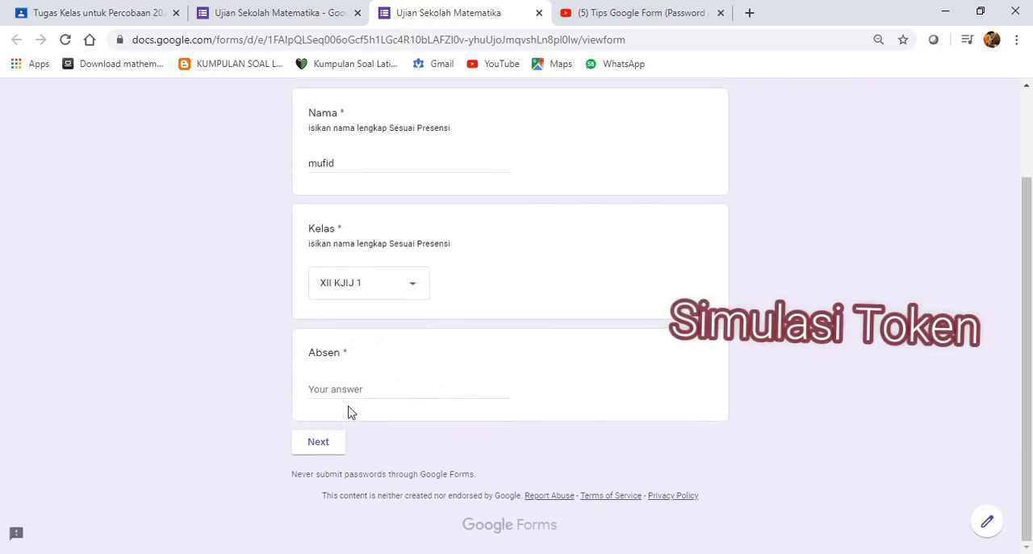
left_click(339, 388)
type("1")
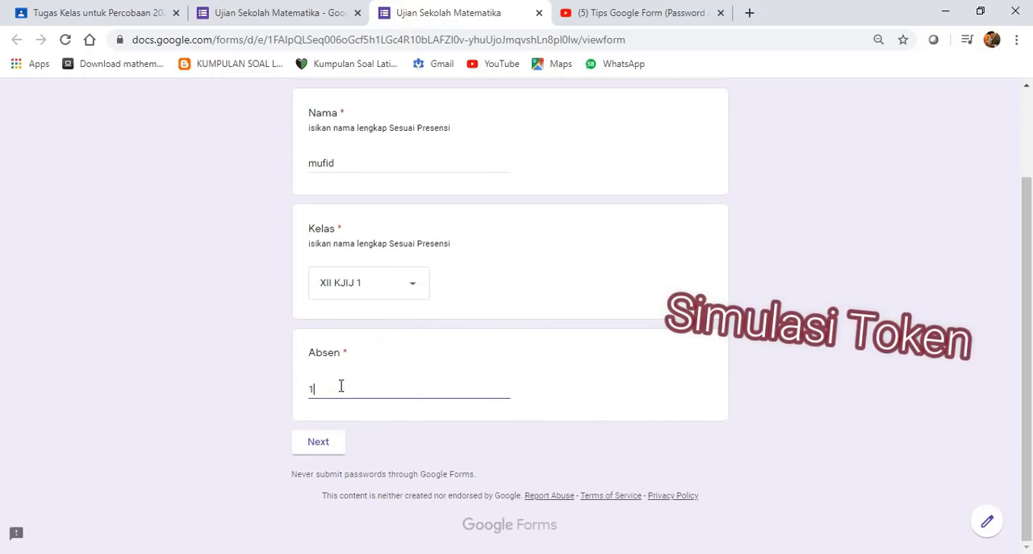
left_click(336, 450)
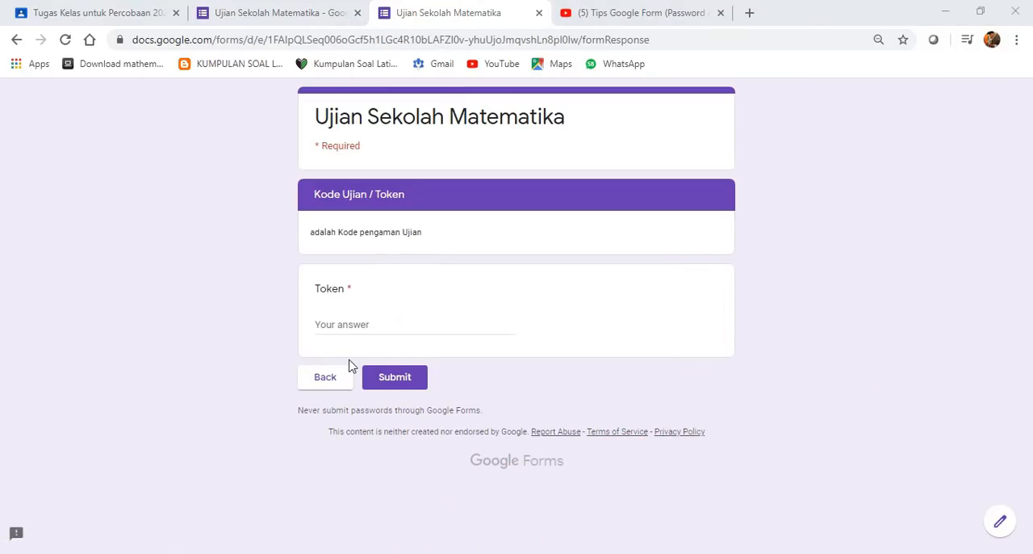
- Test the token check by submitting an incorrect token in the Token field, and close the preview
left_click(212, 357)
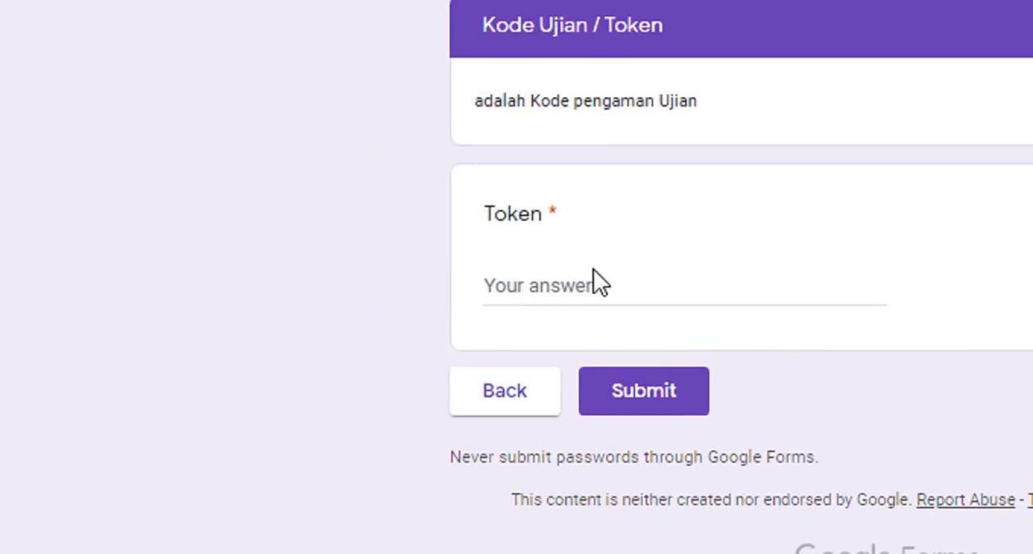
left_click(330, 320)
type("123456")
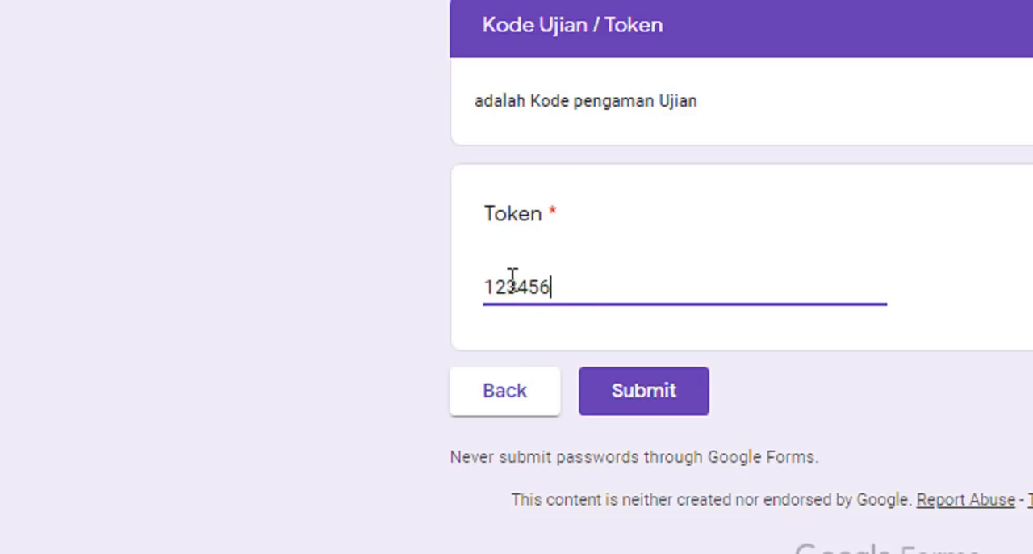
left_click(637, 391)
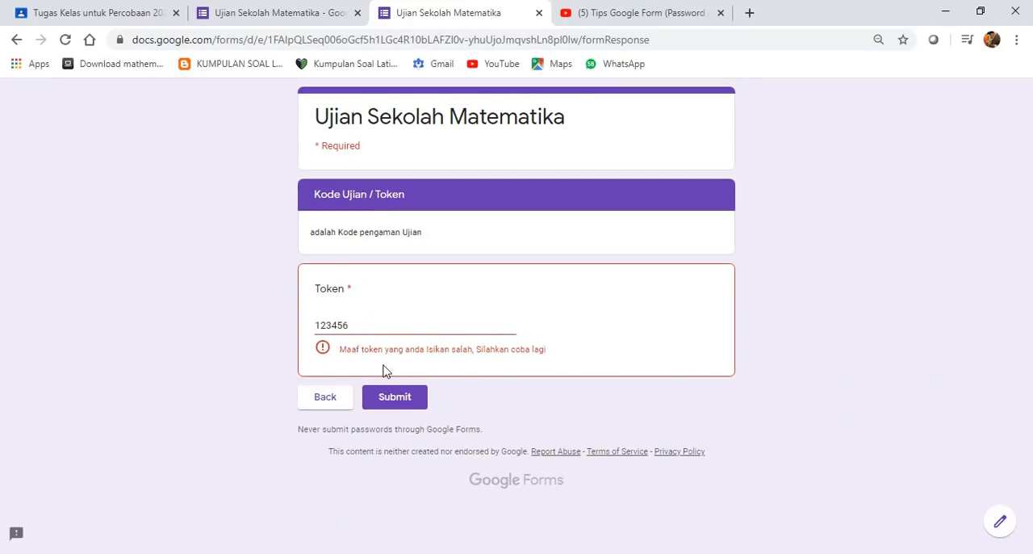
left_click(327, 397)
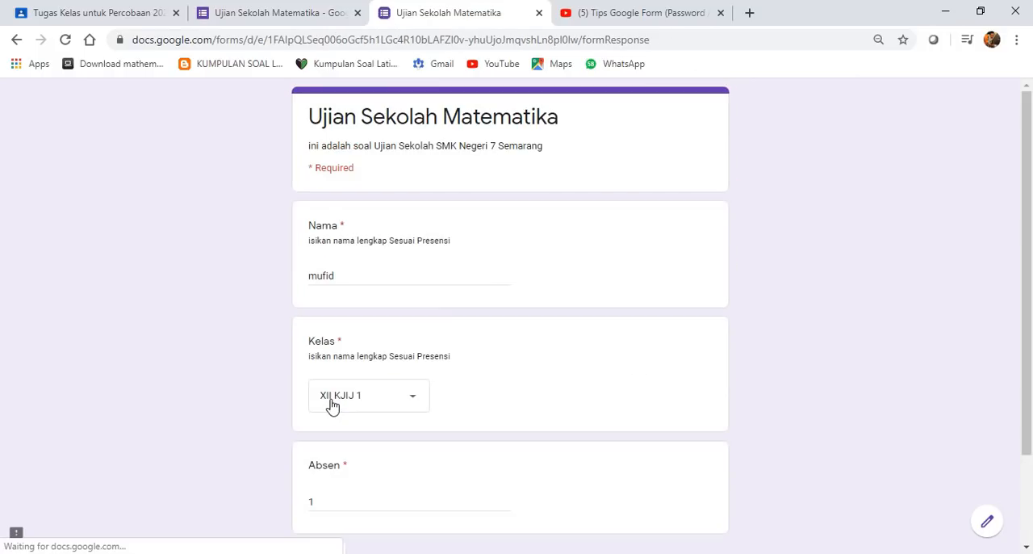
left_click(539, 13)
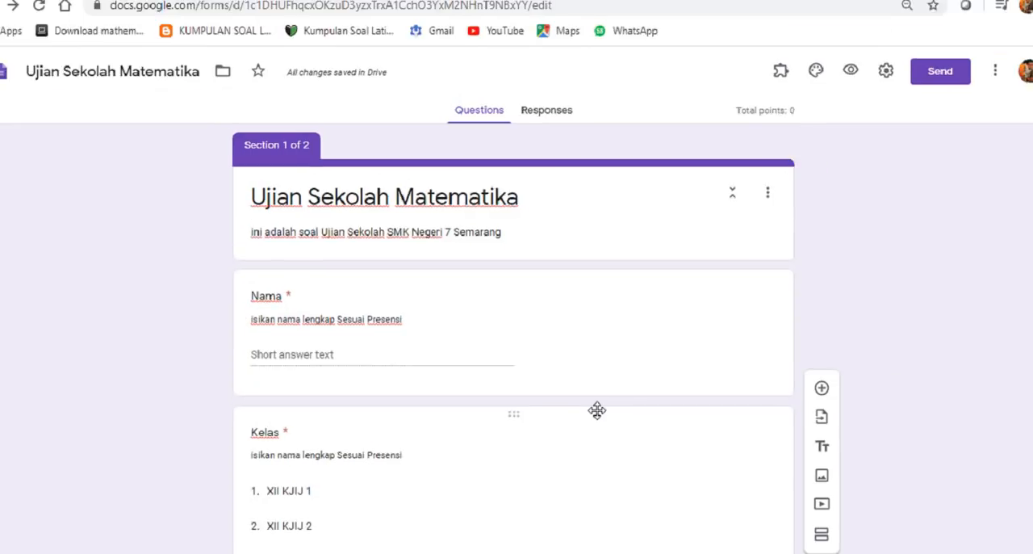
- Add a new third section to the form after the Token question
scroll(622, 300, "down", 7)
scroll(346, 436, "down", 7)
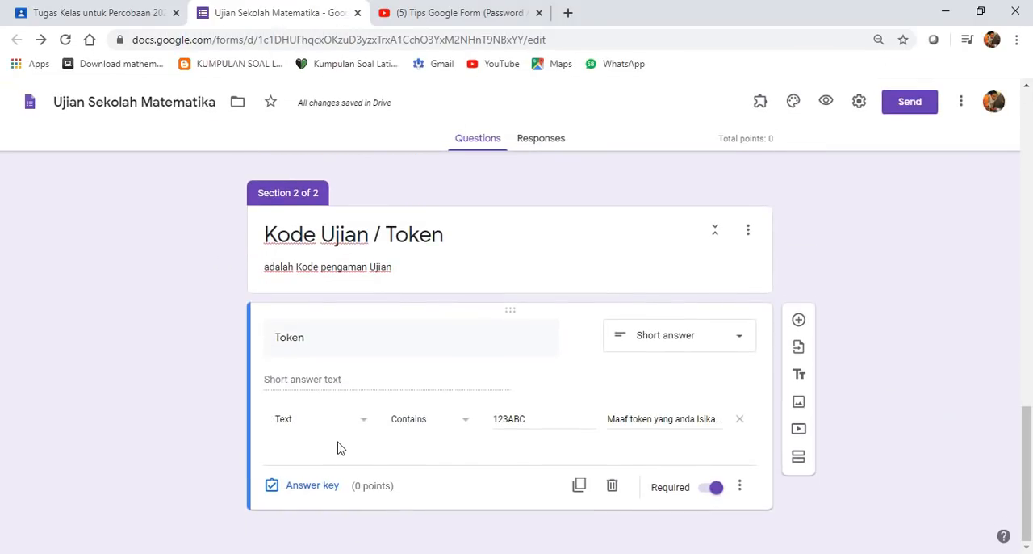
left_click(799, 460)
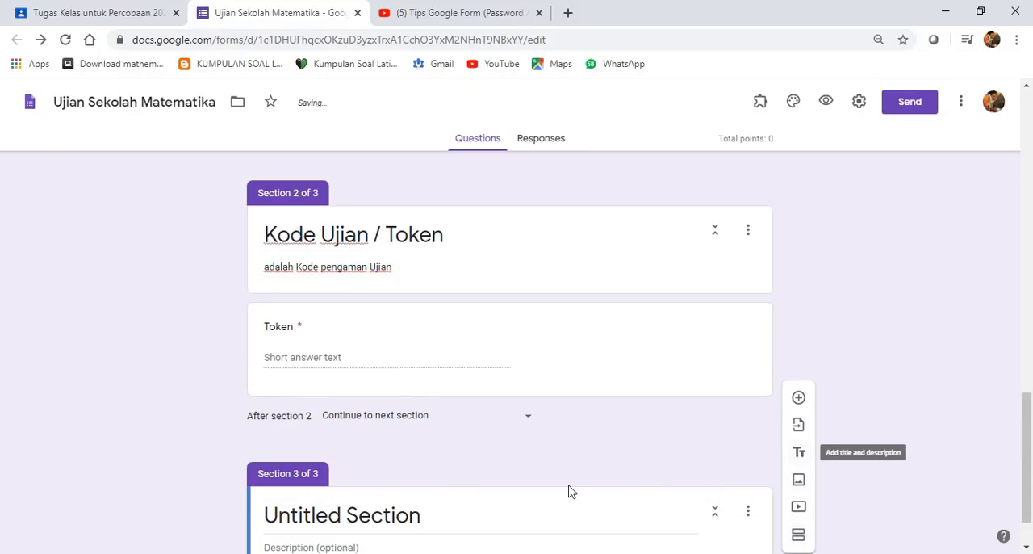
- Review the form's identity fields in the first section and the Token question in the second section
scroll(517, 506, "up", 5)
scroll(542, 506, "up", 9)
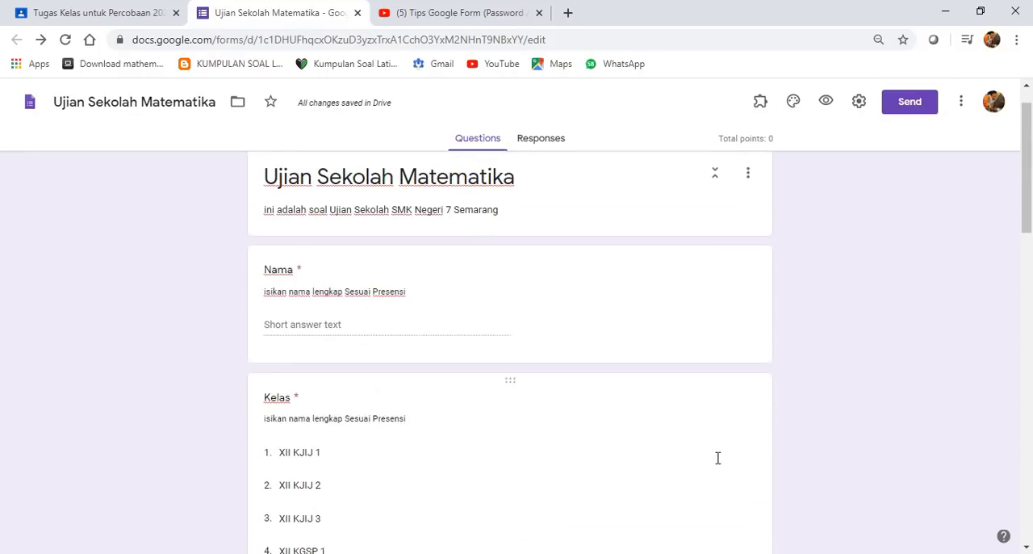
scroll(397, 371, "down", 5)
scroll(396, 362, "down", 6)
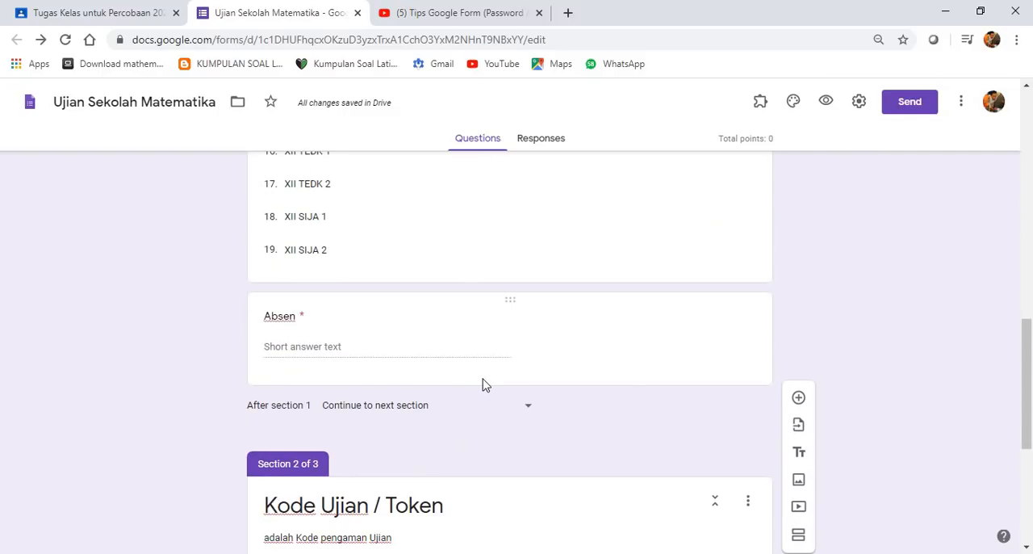
scroll(426, 367, "up", 10)
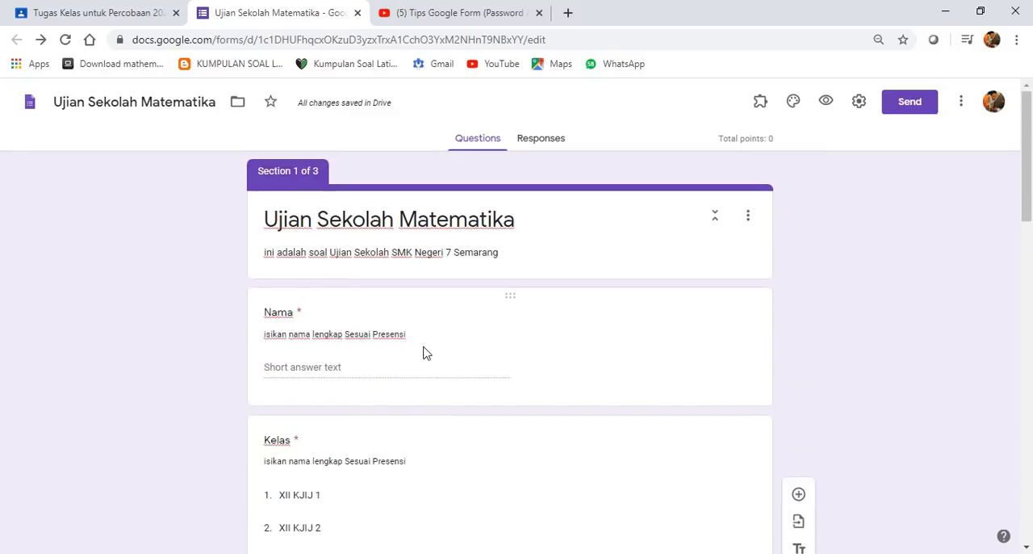
scroll(429, 341, "down", 15)
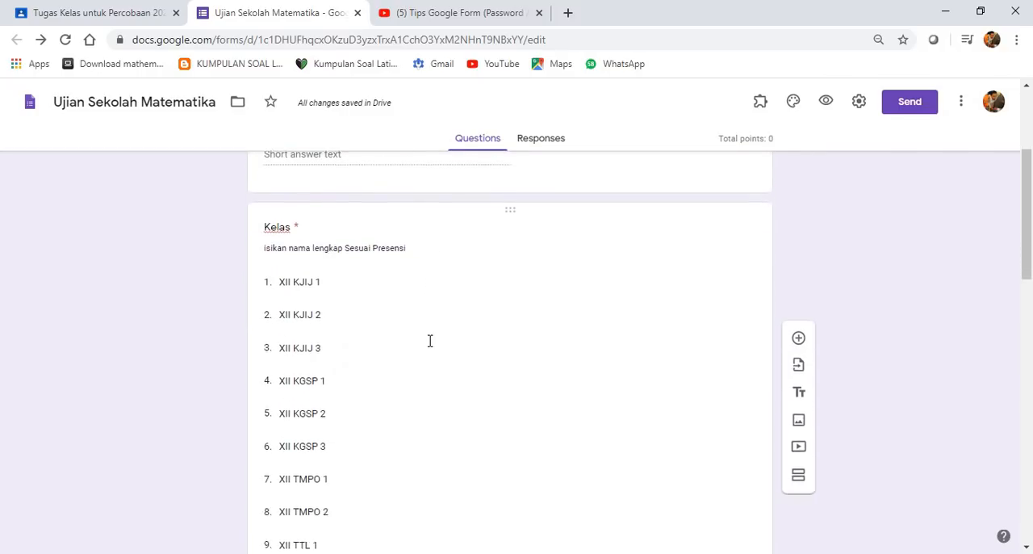
scroll(430, 341, "down", 2)
scroll(430, 341, "up", 1)
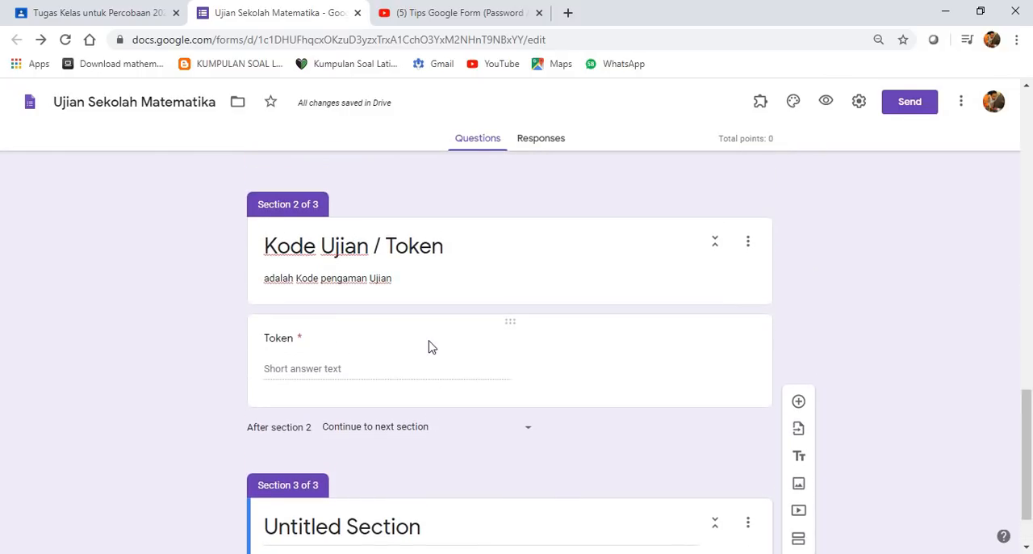
- Title the third section "Soal Ujian"
scroll(431, 341, "down", 1)
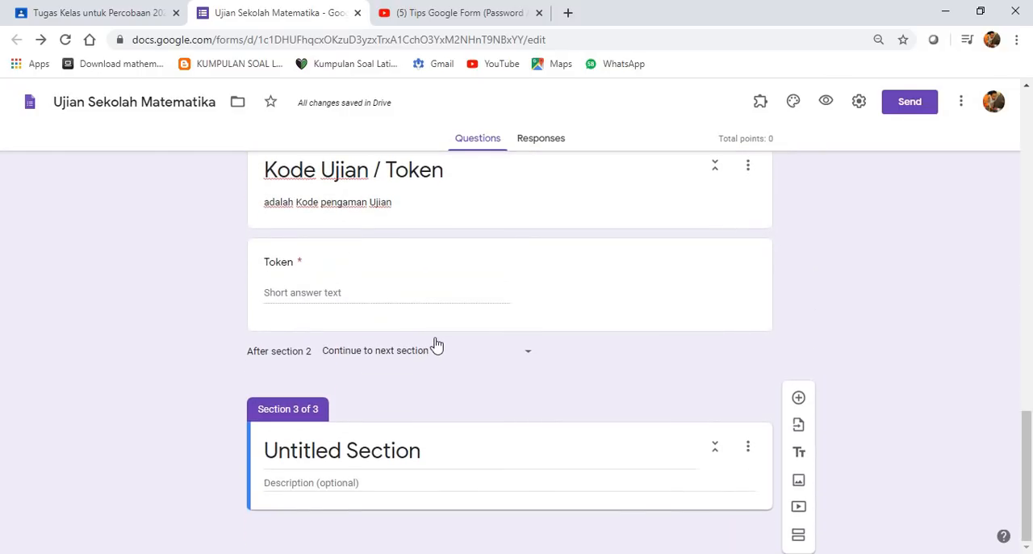
left_click(434, 460)
type("S")
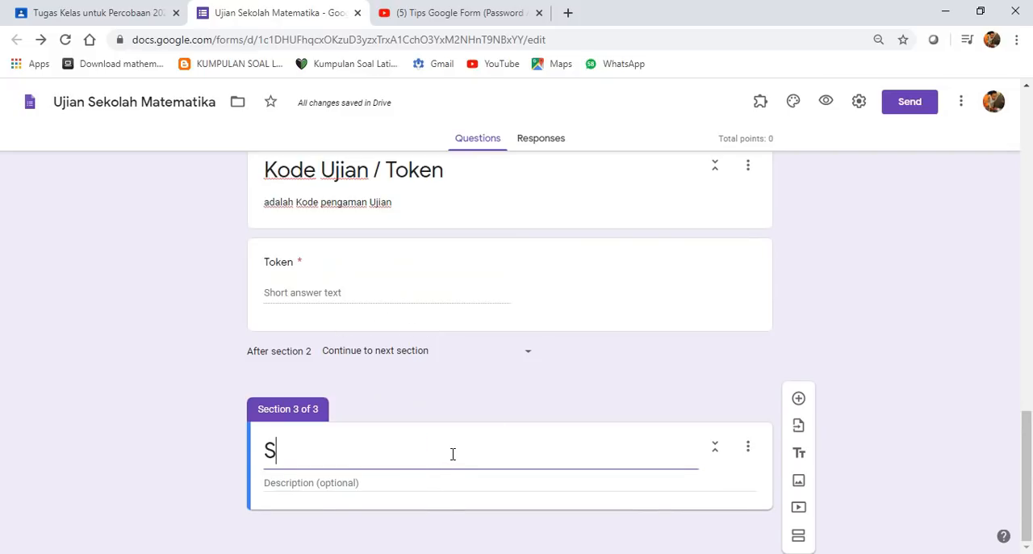
type("oal Ujian")
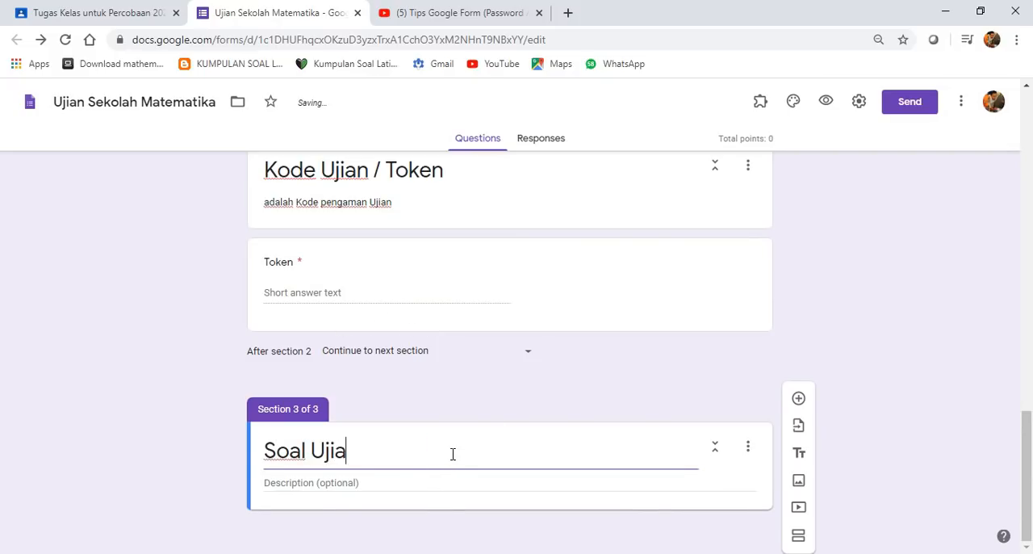
- Start the Soal Ujian section's description with "Soal Berisi 10 soal Pilihan ganda"
left_click(434, 481)
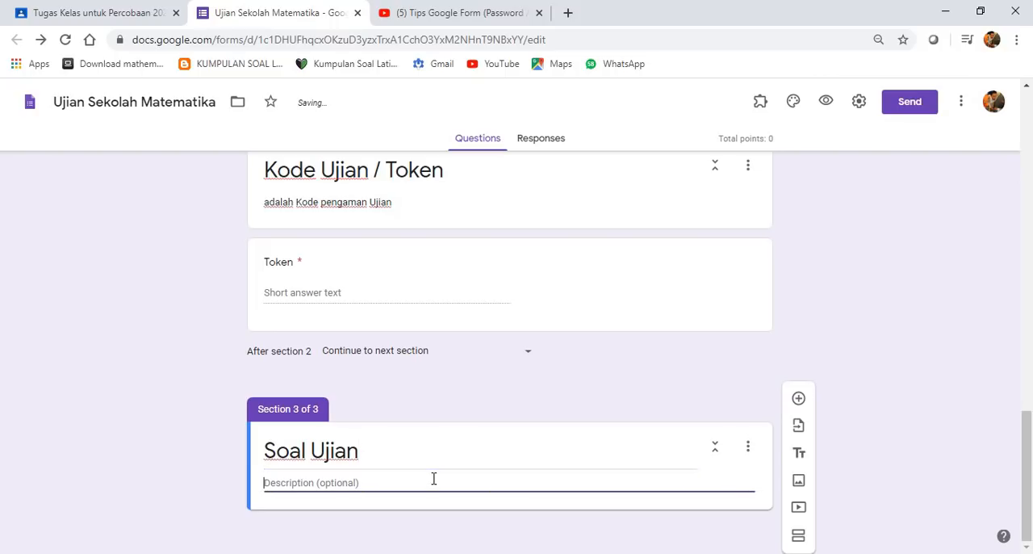
type("Soal Berisi")
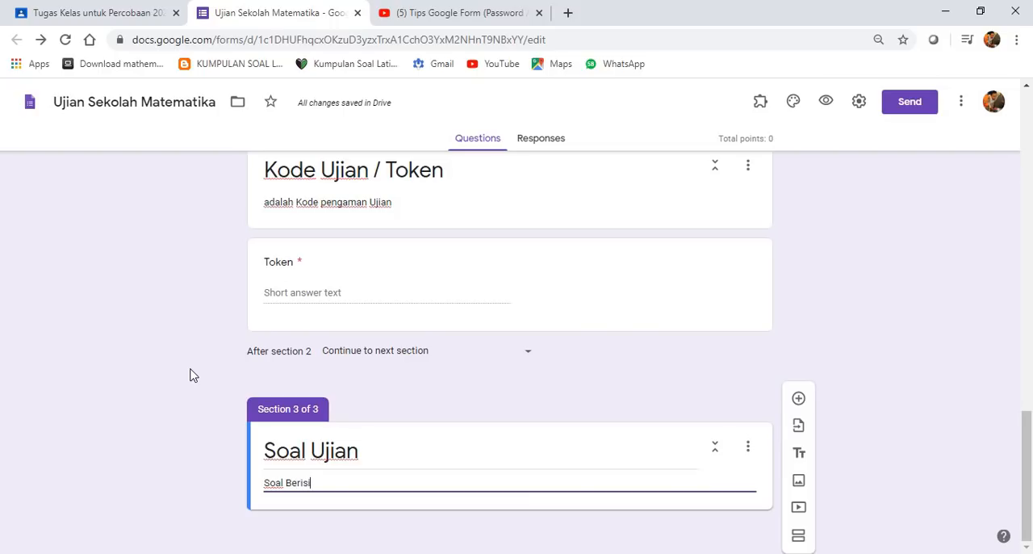
type(" 10")
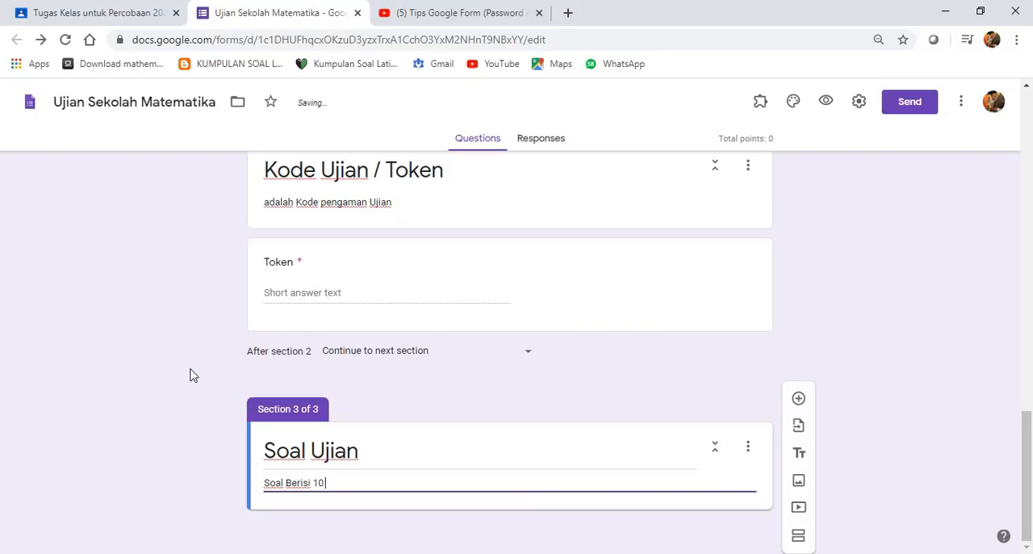
type(" soal Pilihan gan")
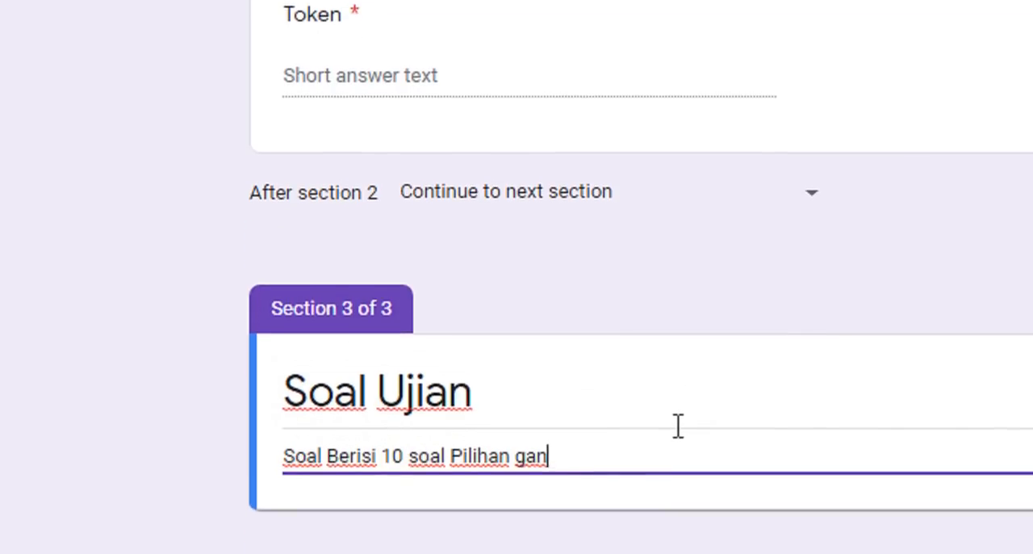
left_click(710, 544)
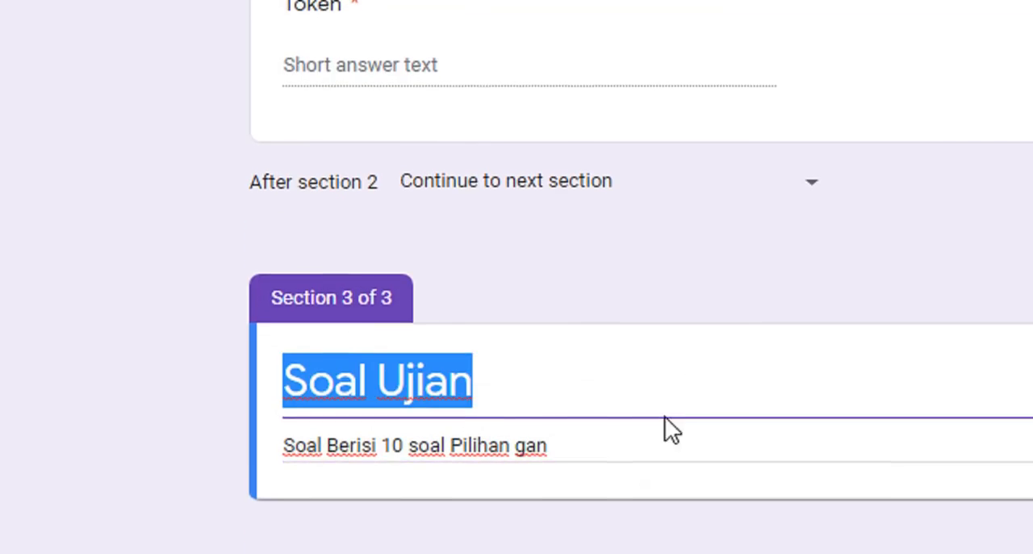
left_click(644, 448)
left_click(590, 425)
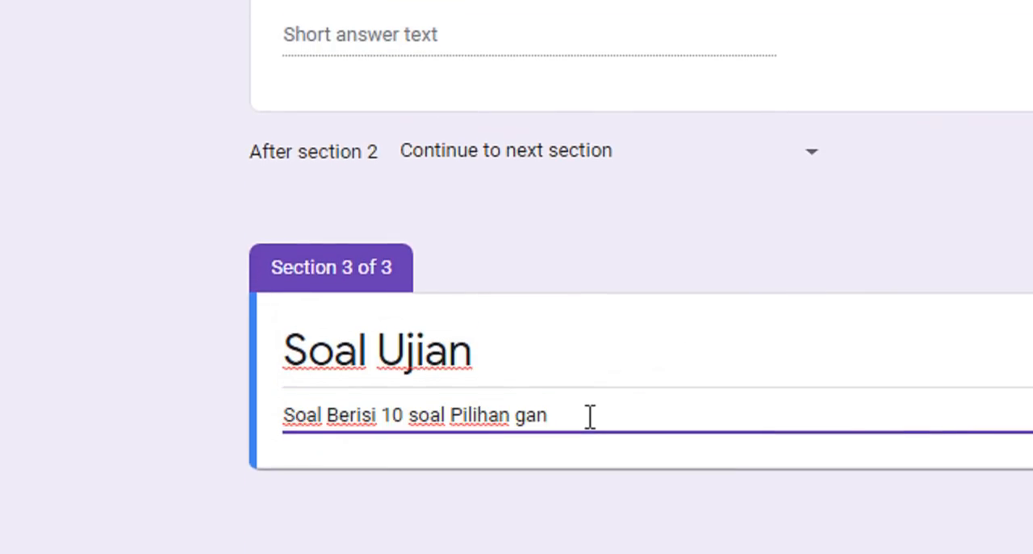
type("da, kerjakan deng")
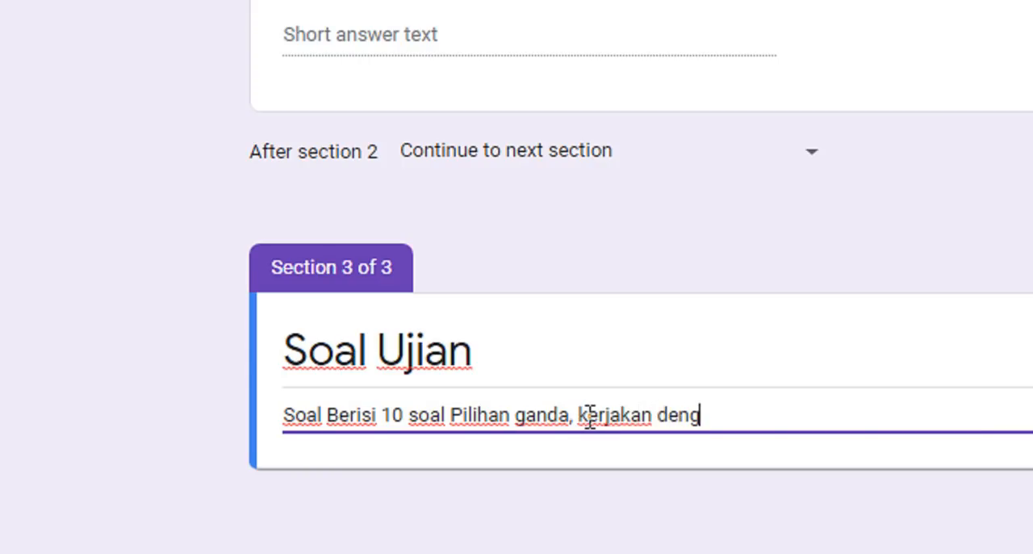
type("an ")
type("b")
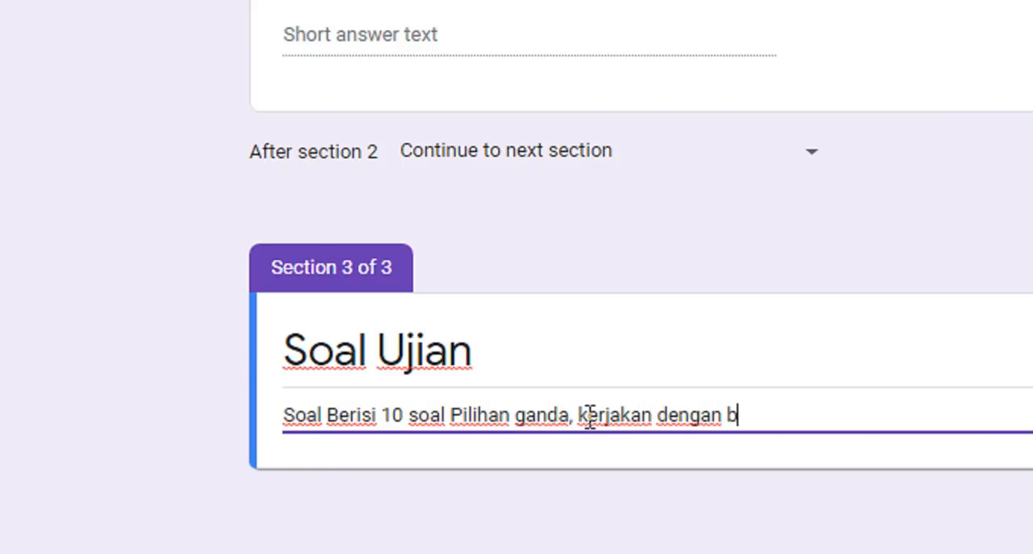
type("aik dan bisar")
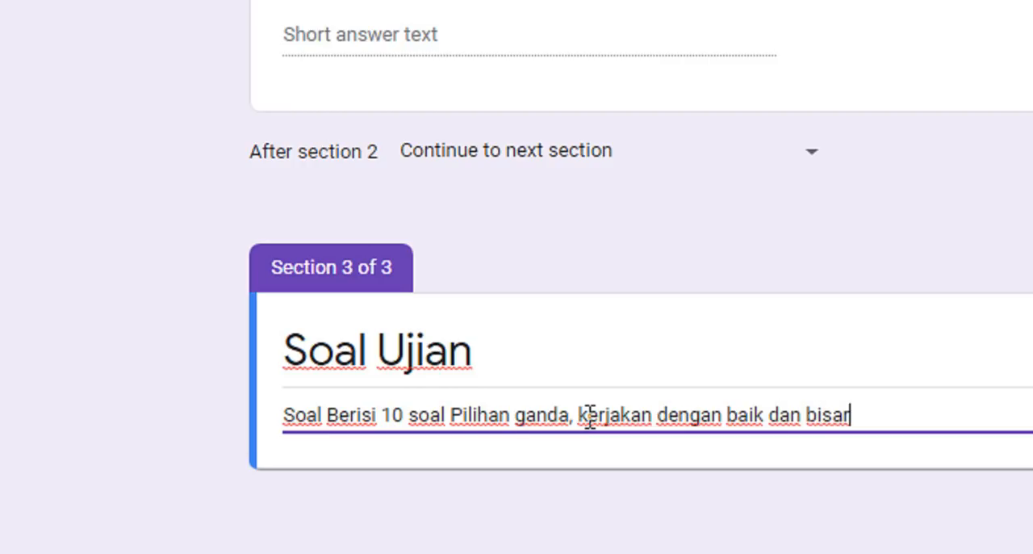
- Complete the Soal Ujian section's description by appending ", kerjakan dengan baik dan benar"
key("BackSpace")
key("BackSpace")
key("BackSpace")
type("enar")
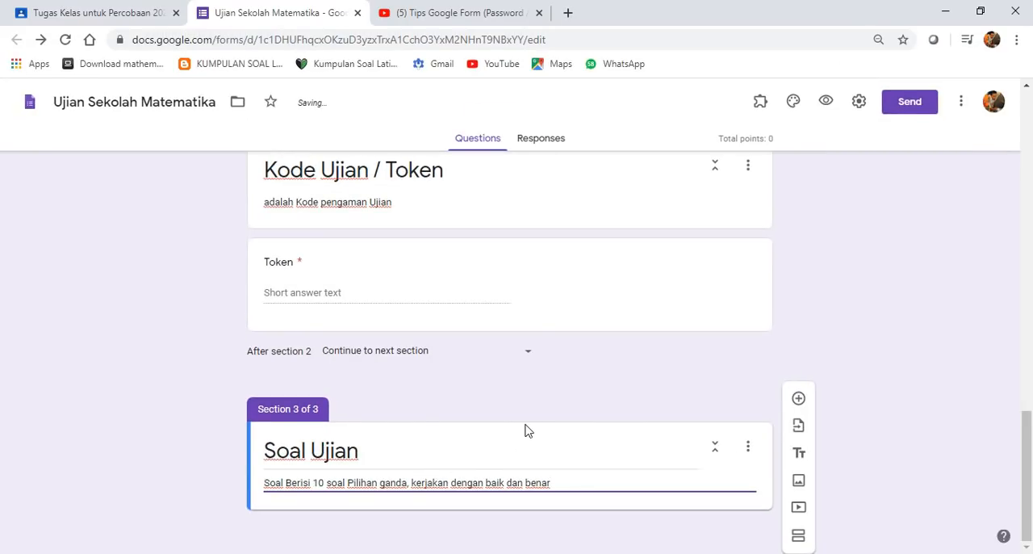
left_click(893, 404)
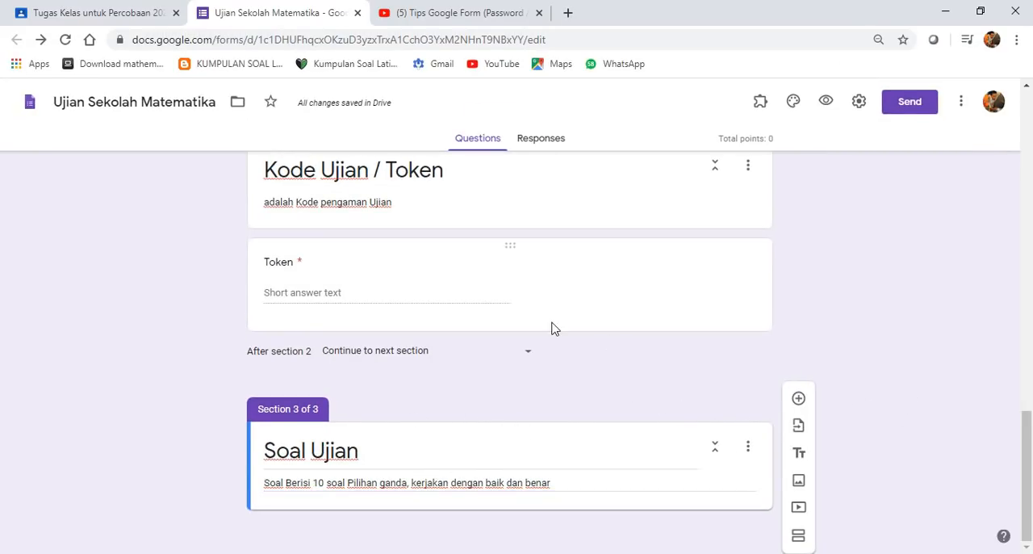
- Add a multiple choice question to the Soal Ujian section reading "Persegi dengan pajang sisi 4 luasnya adalah"
left_click(799, 399)
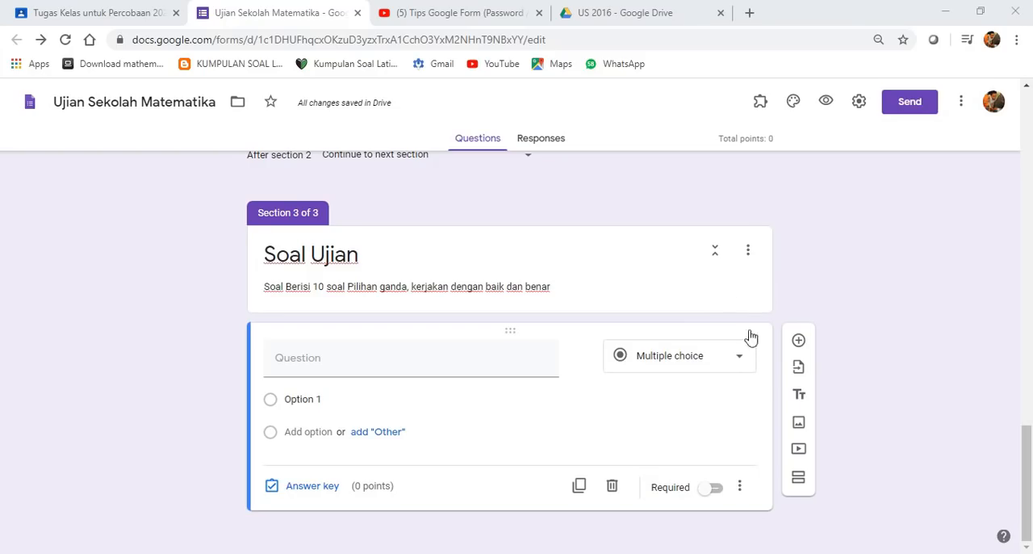
left_click(395, 362)
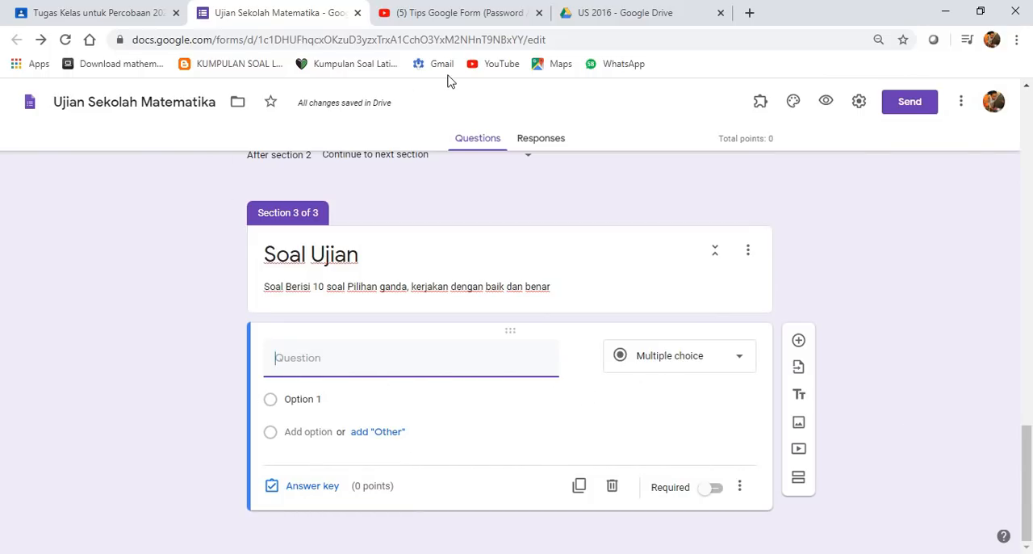
type("1")
key("BackSpace")
type("Persegai")
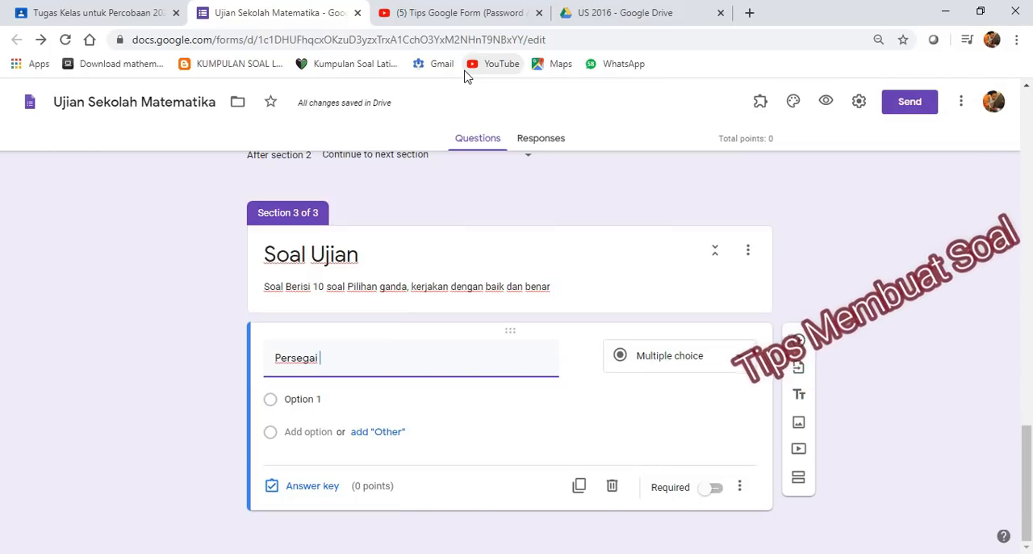
key("BackSpace")
key("BackSpace")
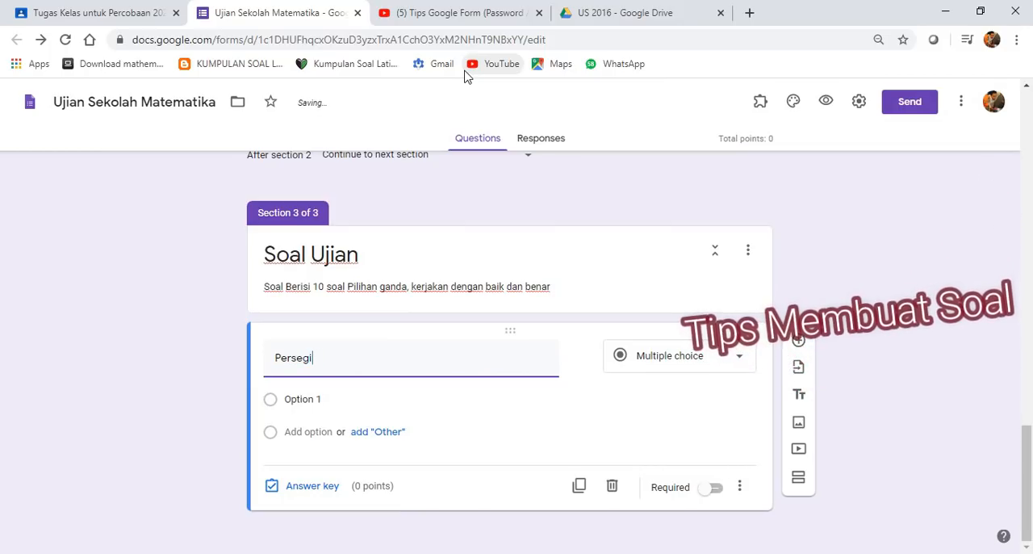
type("i")
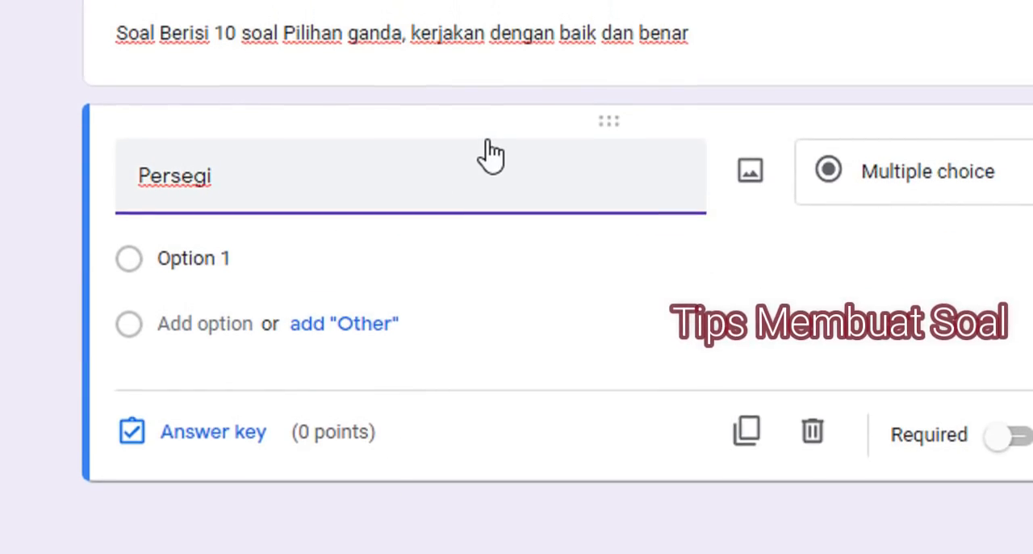
type(" dengan ")
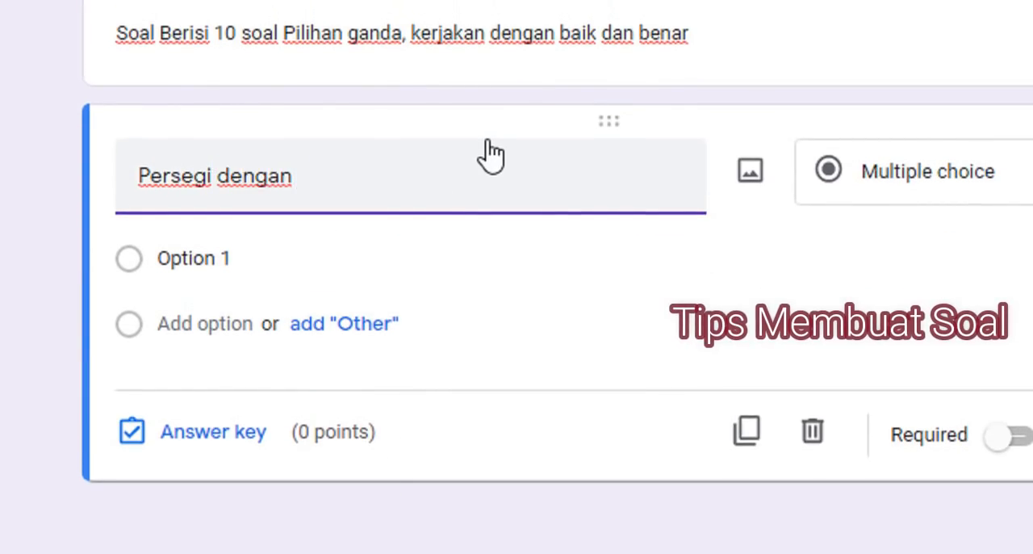
type("pajang s")
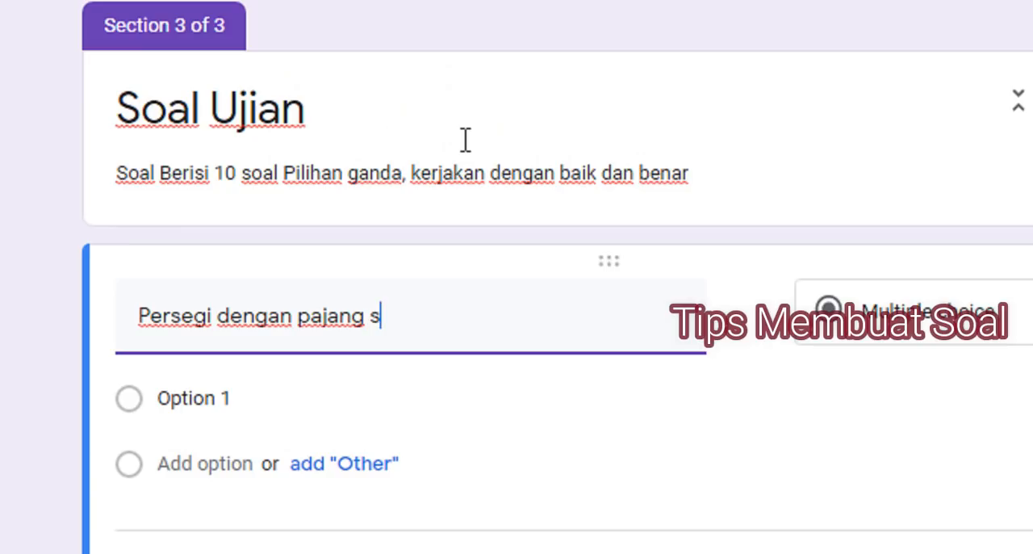
type("isi 4 ")
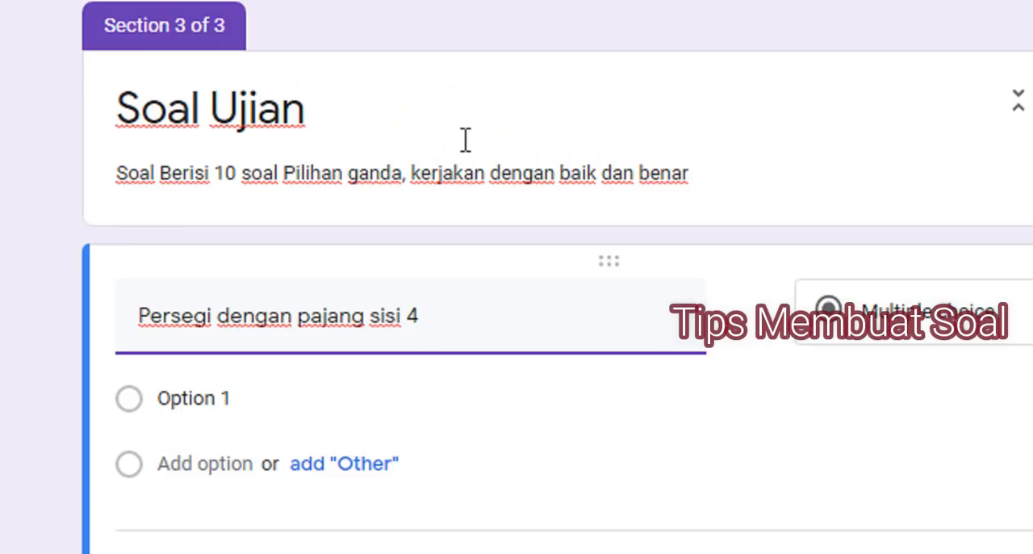
type("luasnya a")
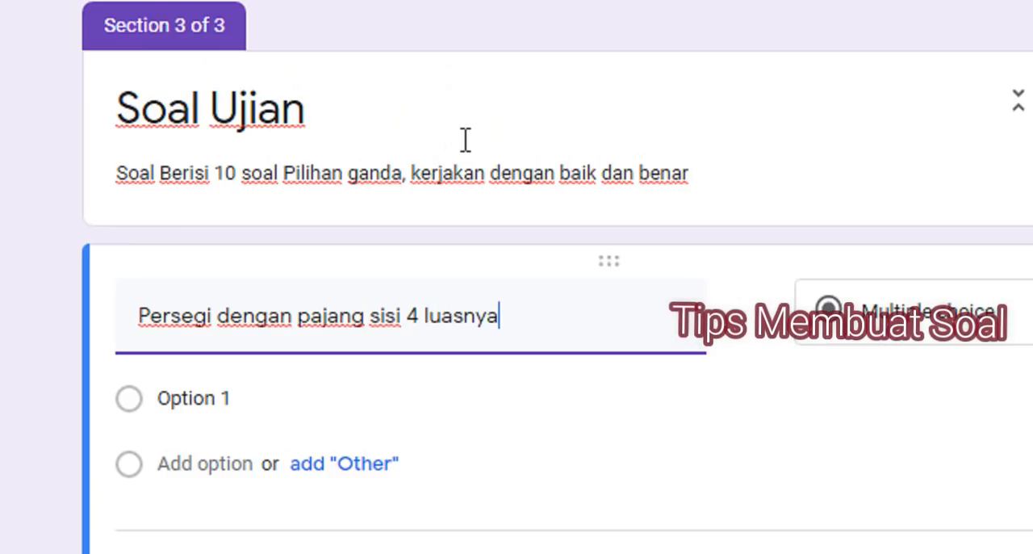
type("dalah")
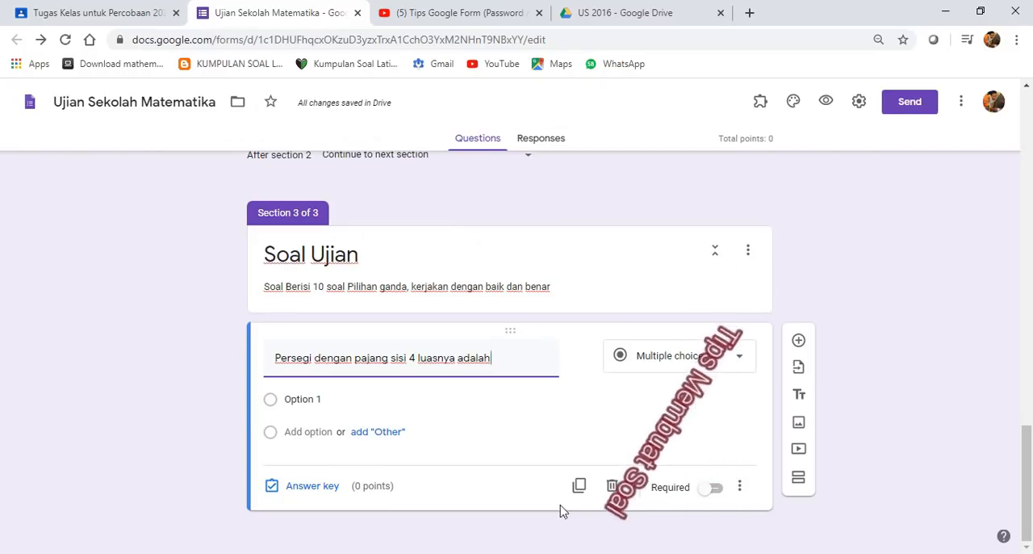
- Enter 16, 17 and 18 as the square-area question's answer options and add an "Other" option
left_click(342, 400)
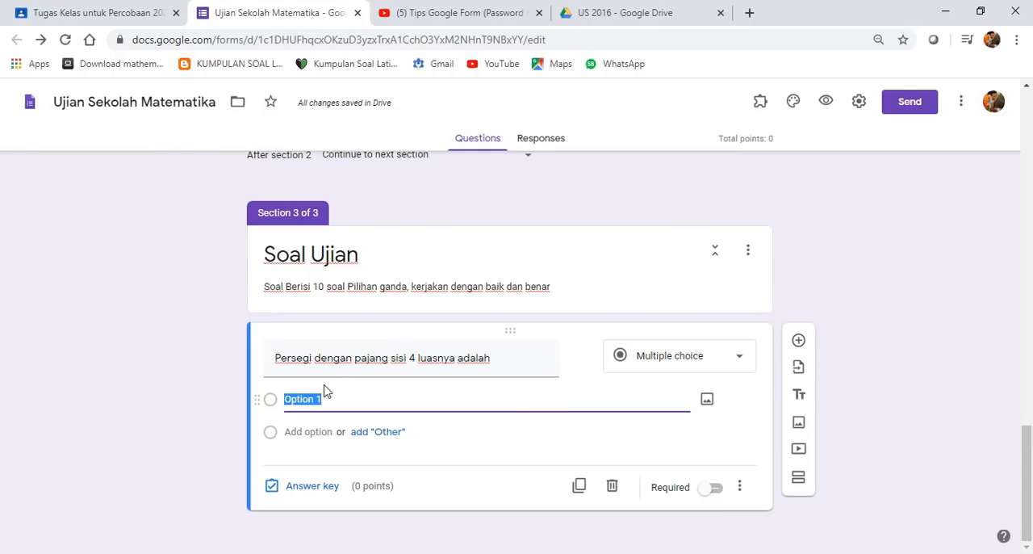
type("16")
left_click(323, 431)
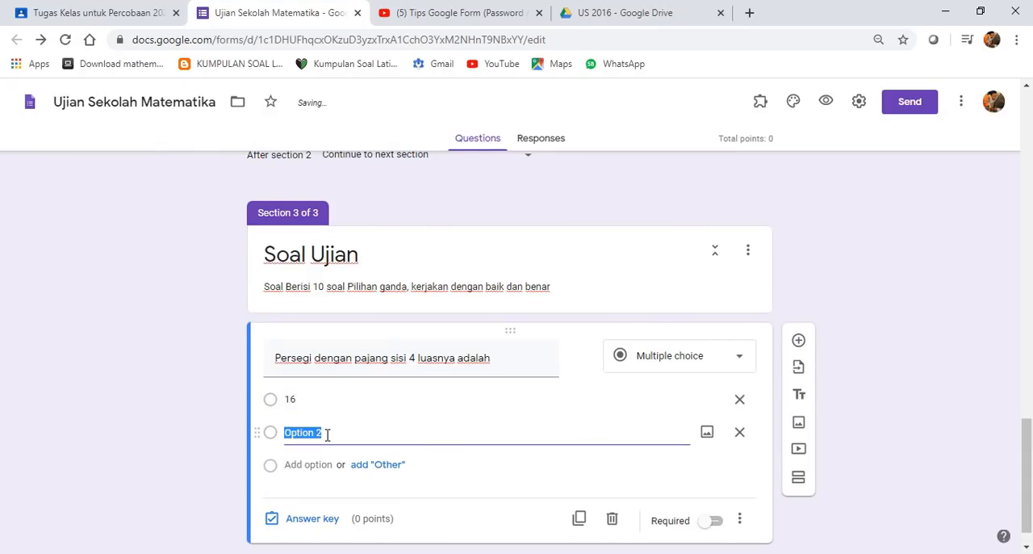
type("17")
left_click(332, 464)
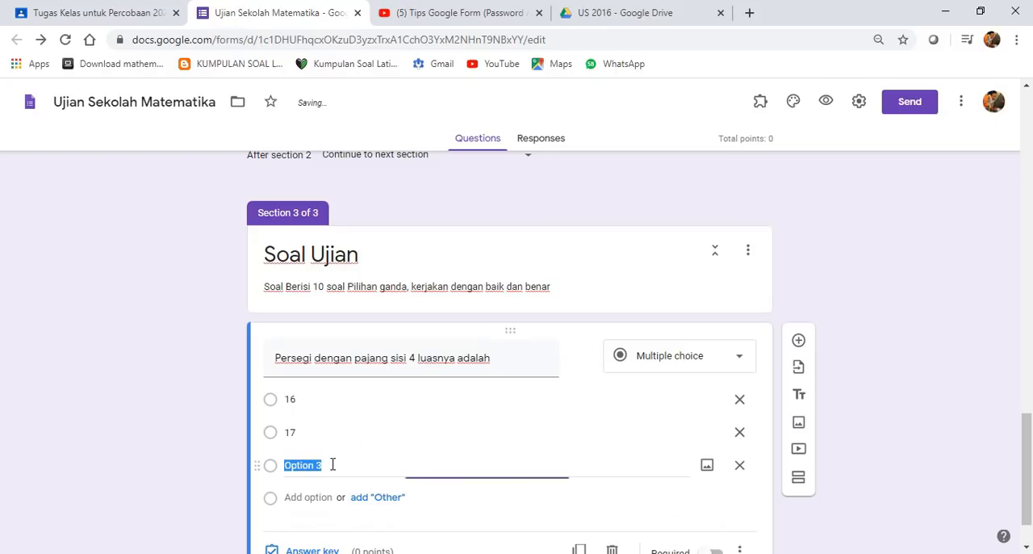
type("18")
left_click(338, 501)
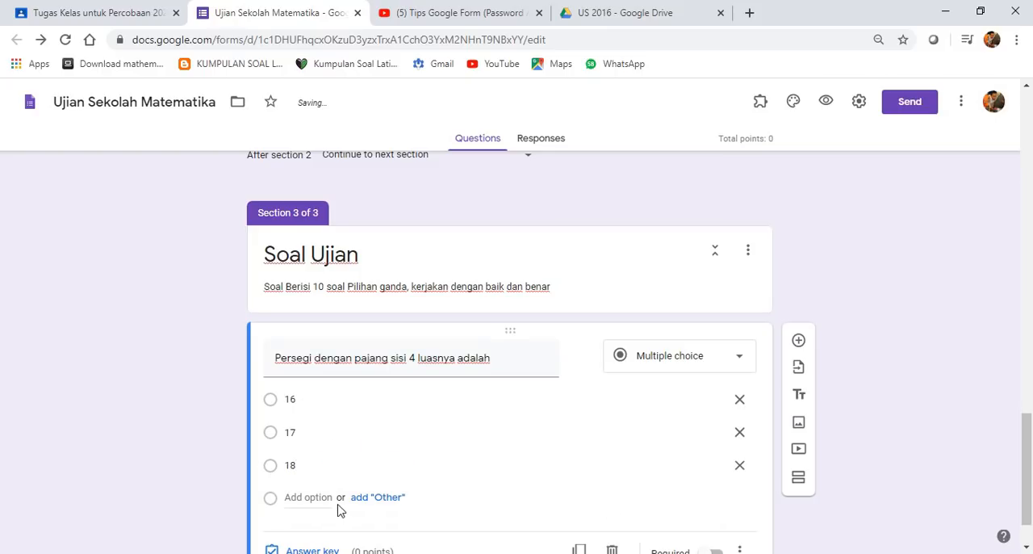
left_click(381, 497)
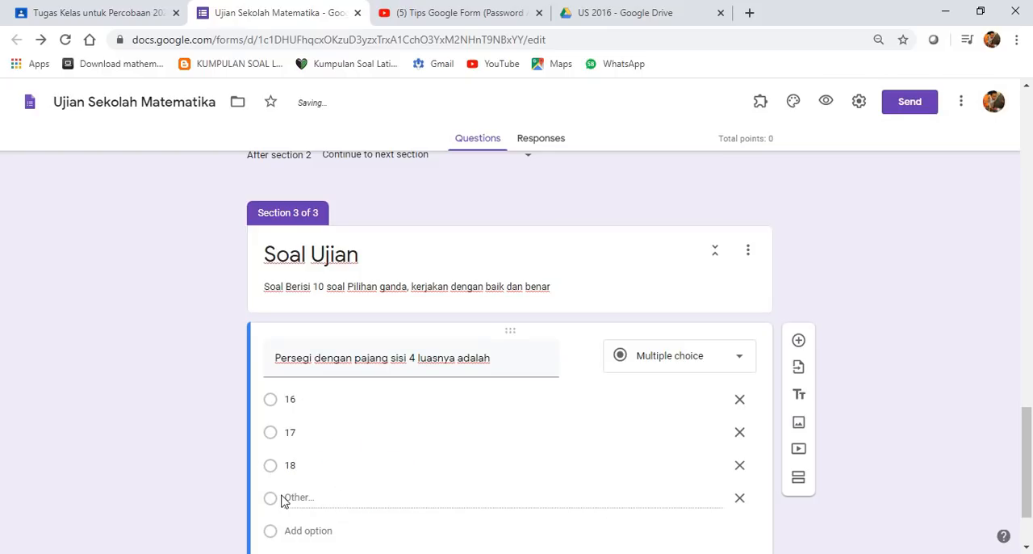
- Remove the "Other" option from the square-area question and add 19 and 20 as answer options
left_click(739, 498)
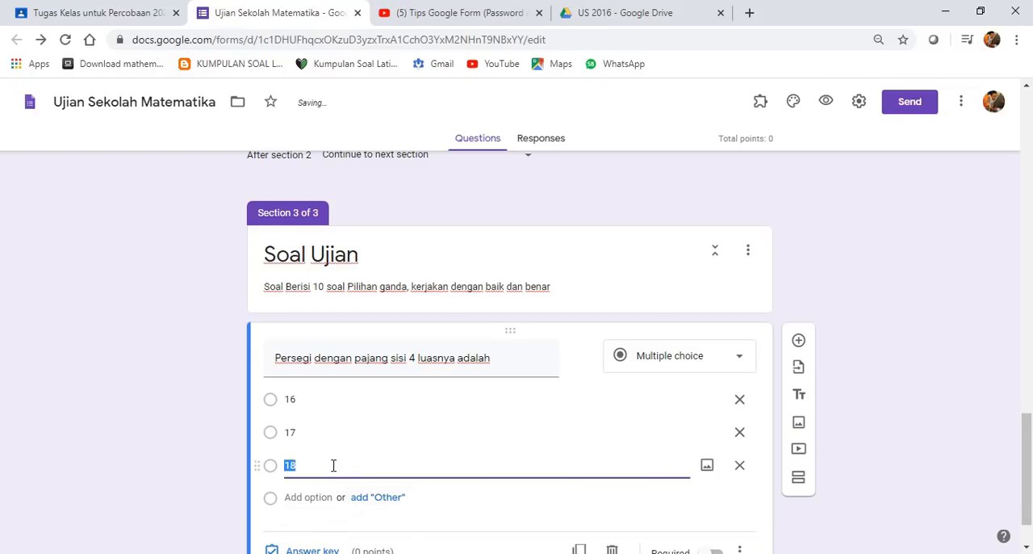
key("Return")
type("19")
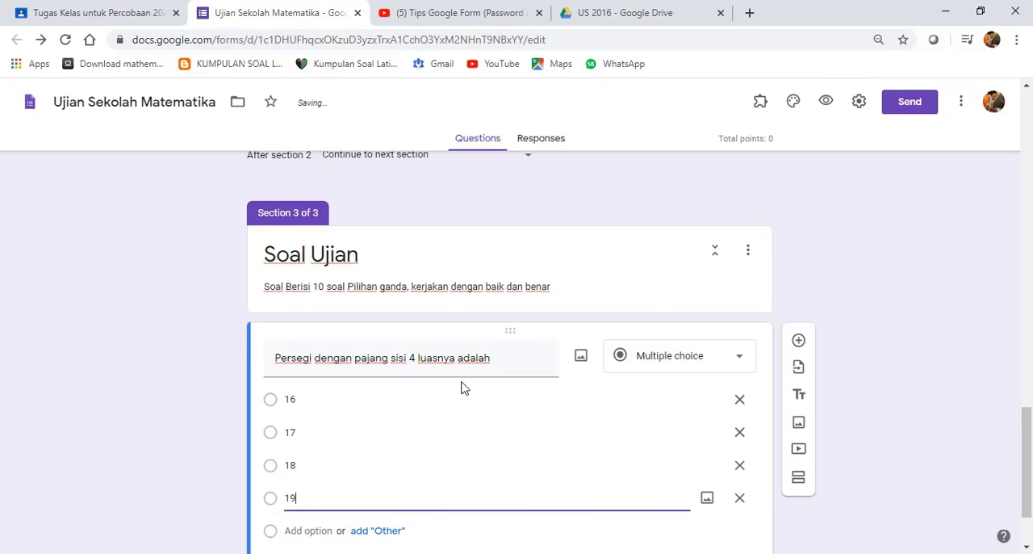
key("Return")
type("20")
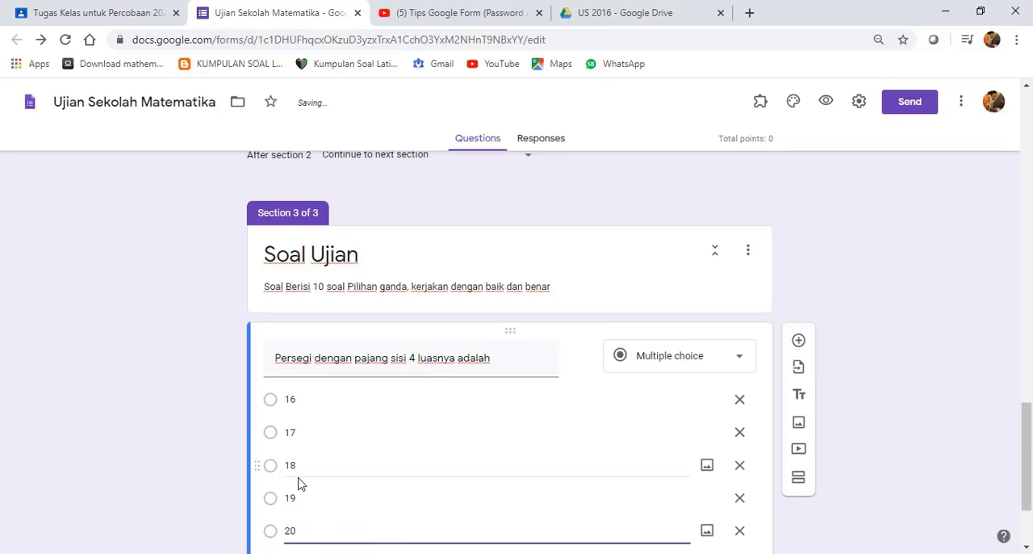
- Make the square-area question required
scroll(319, 500, "down", 1)
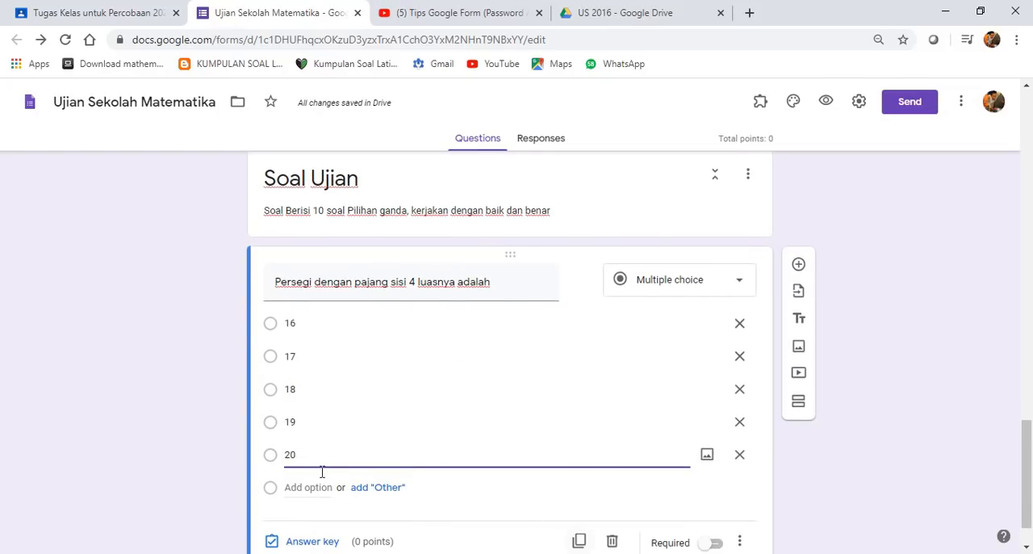
scroll(321, 471, "down", 1)
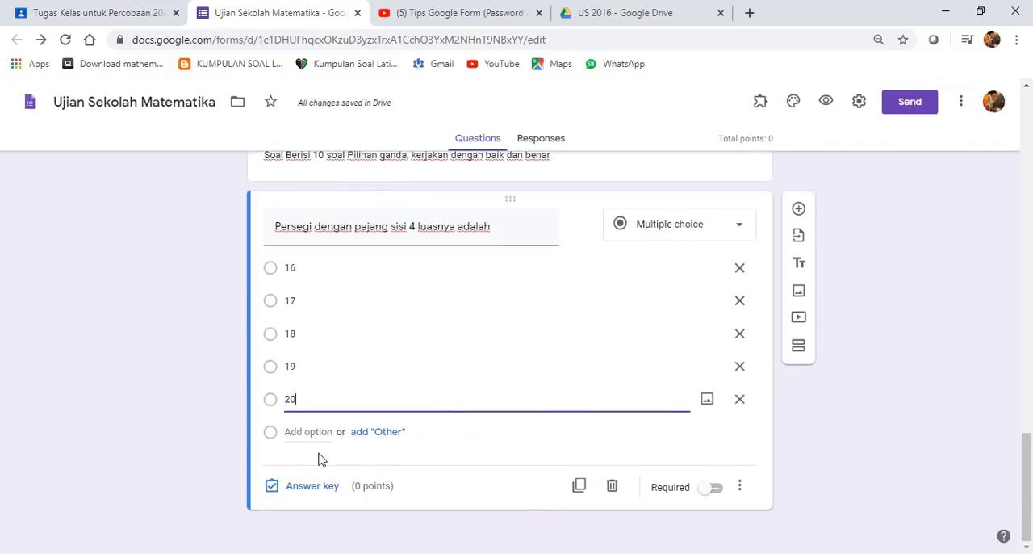
left_click(719, 490)
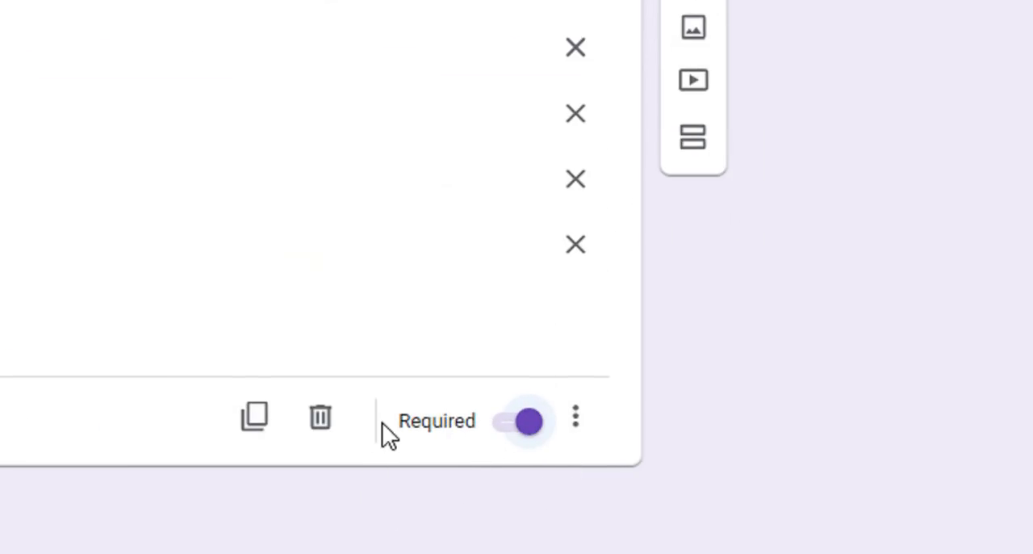
left_click(576, 417)
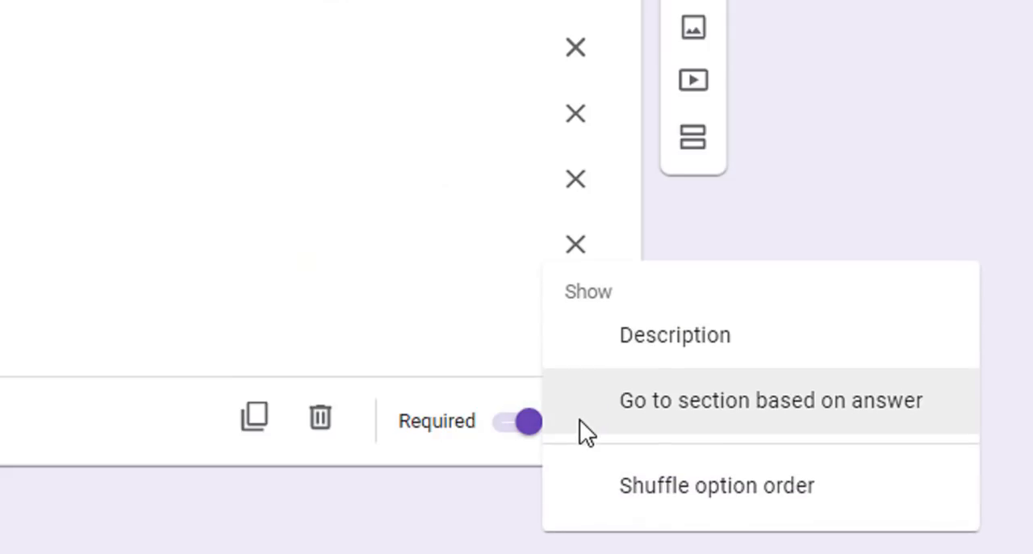
left_click(469, 326)
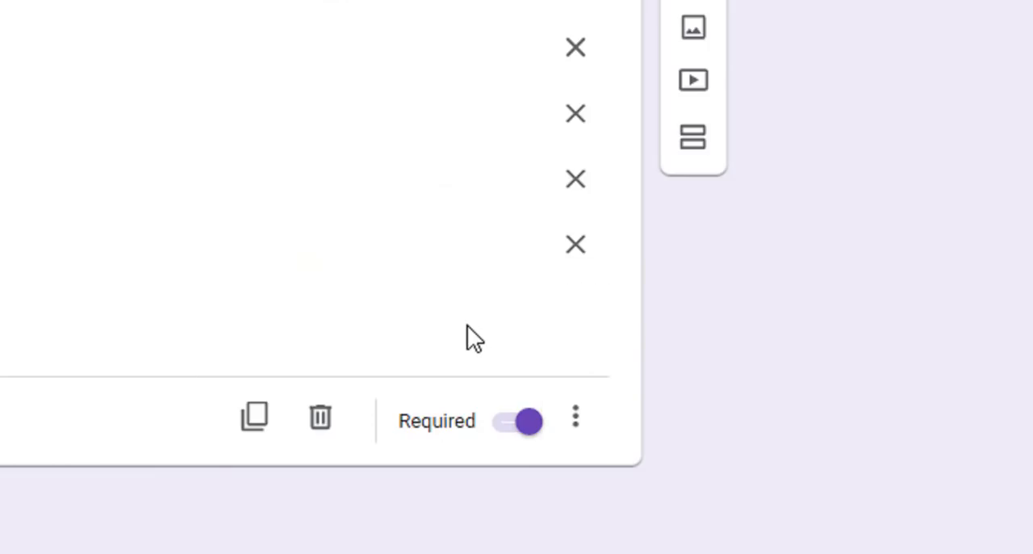
left_click(576, 417)
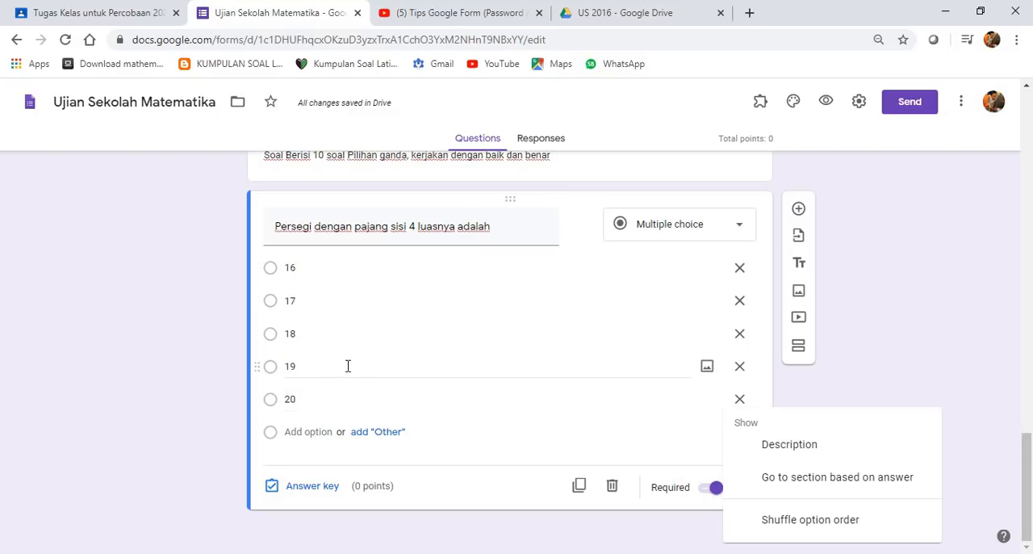
left_click(886, 365)
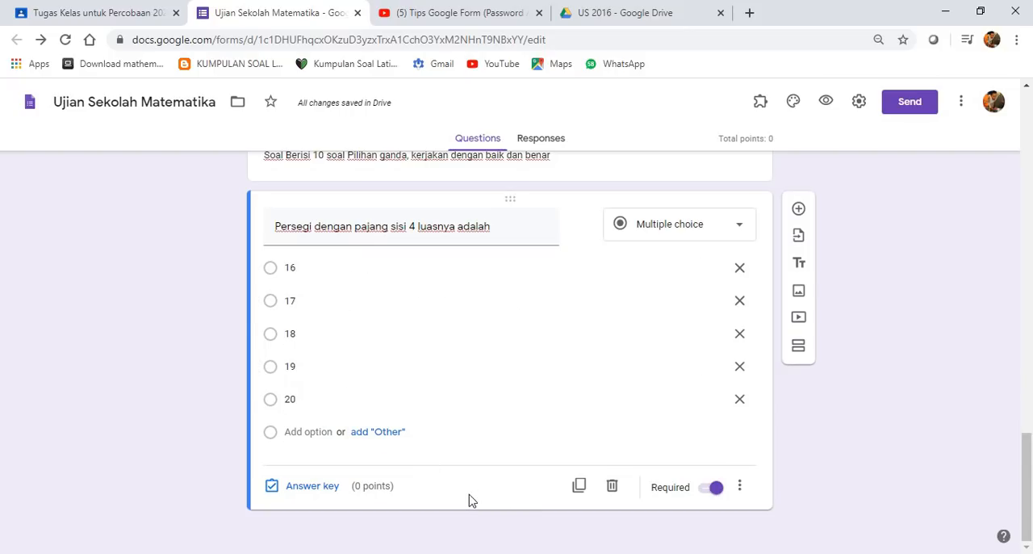
- Turn on shuffled option order for the square-area question and check that the setting is active
left_click(740, 486)
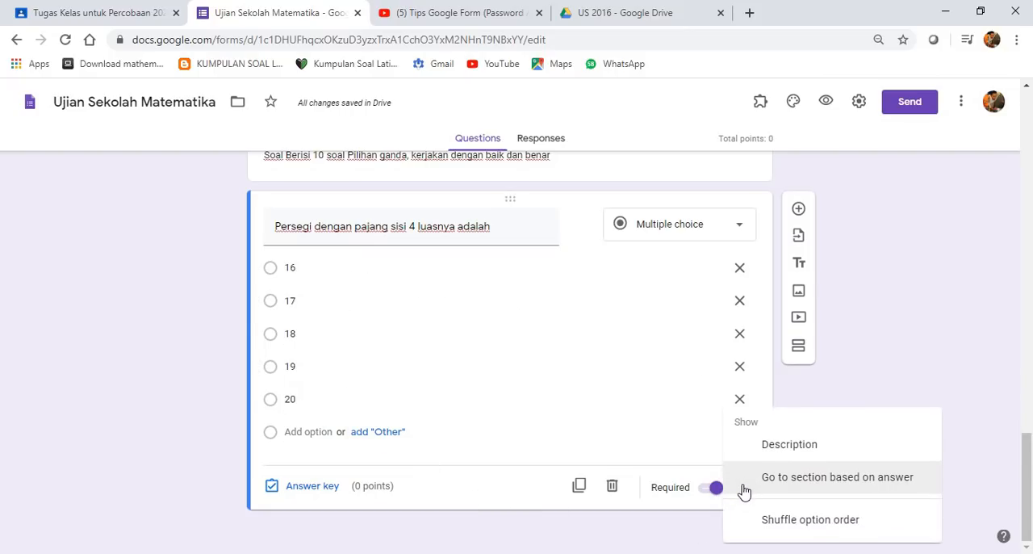
left_click(843, 527)
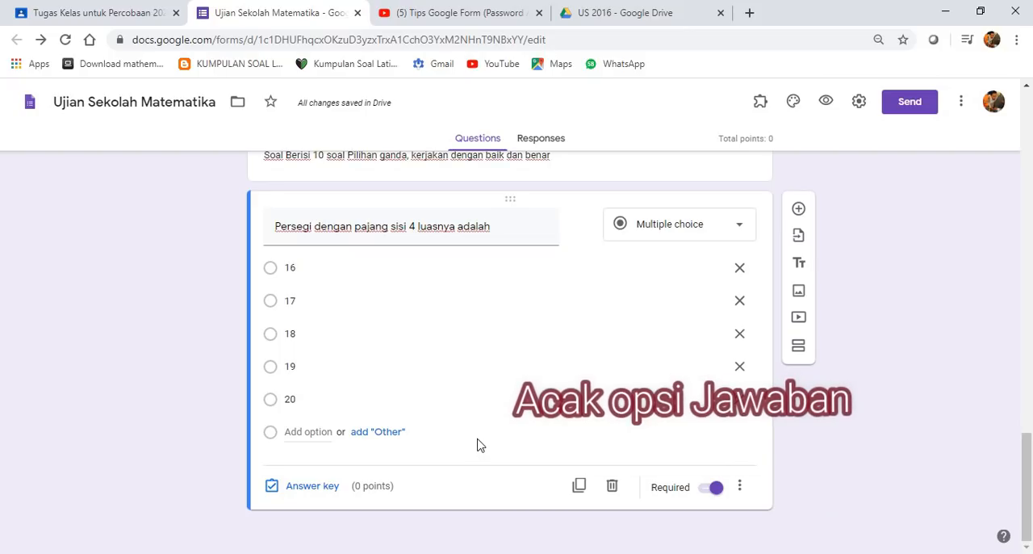
left_click(740, 488)
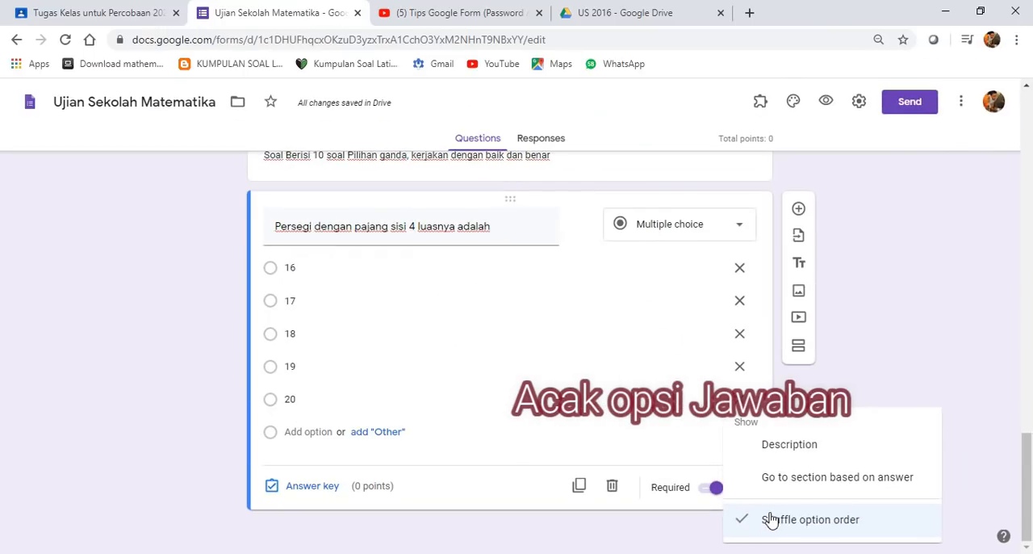
scroll(364, 337, "up", 1)
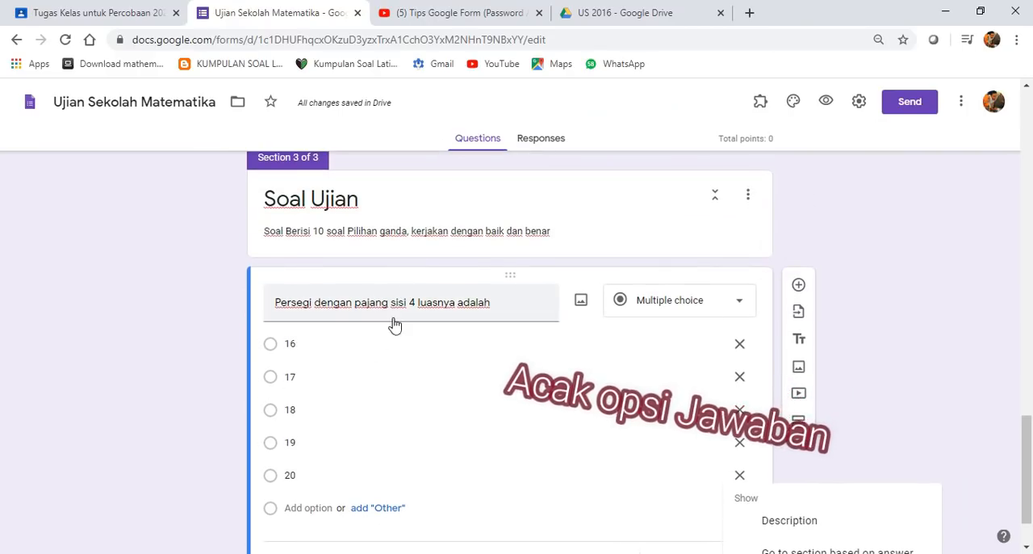
scroll(323, 242, "down", 1)
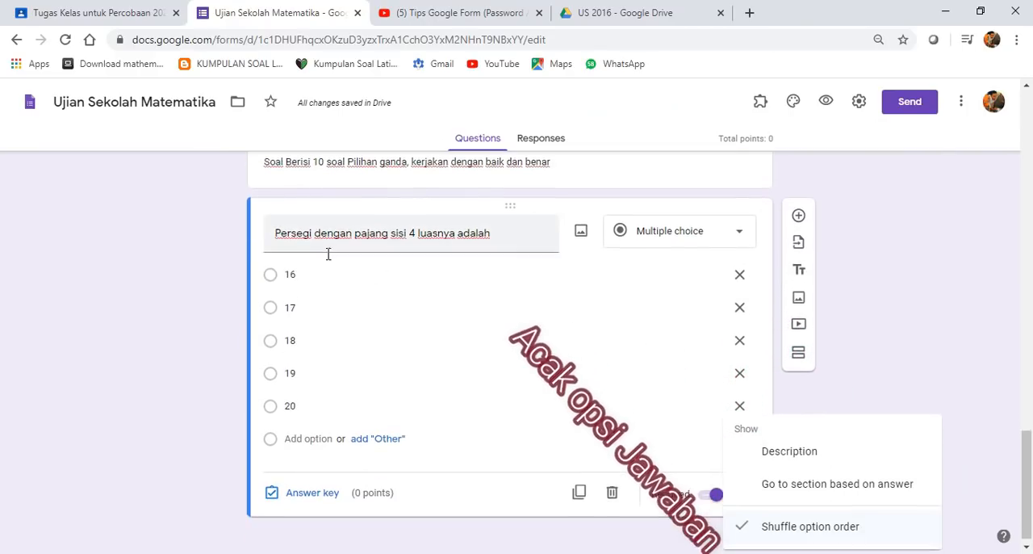
left_click(342, 489)
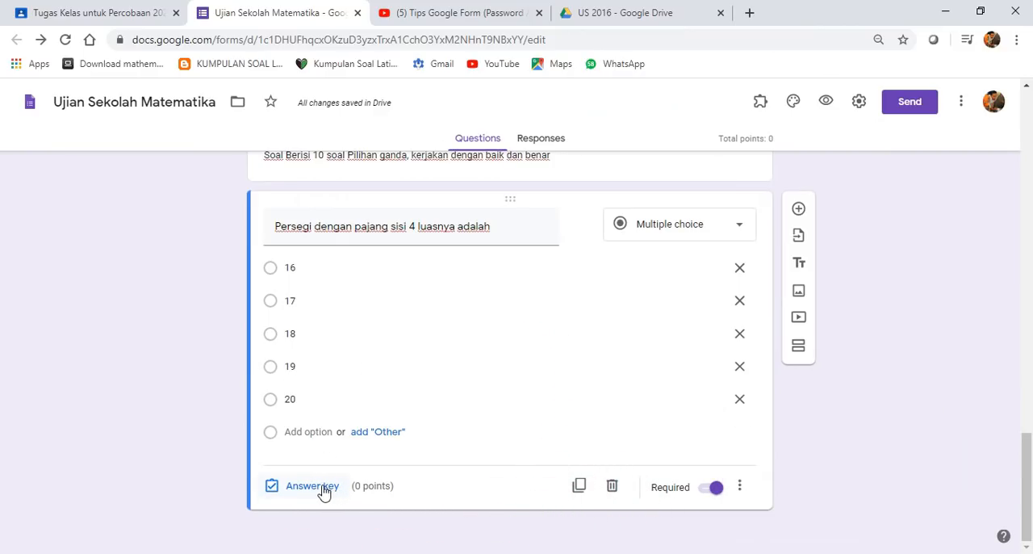
- Mark 16 as the correct answer in the square-area question's answer key and assign it 10 points
left_click(322, 486)
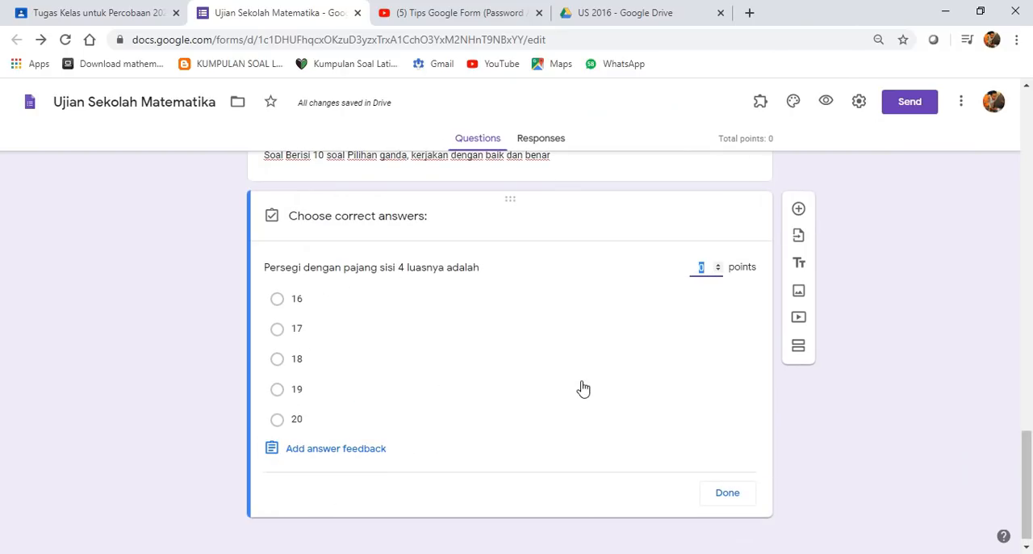
left_click(278, 300)
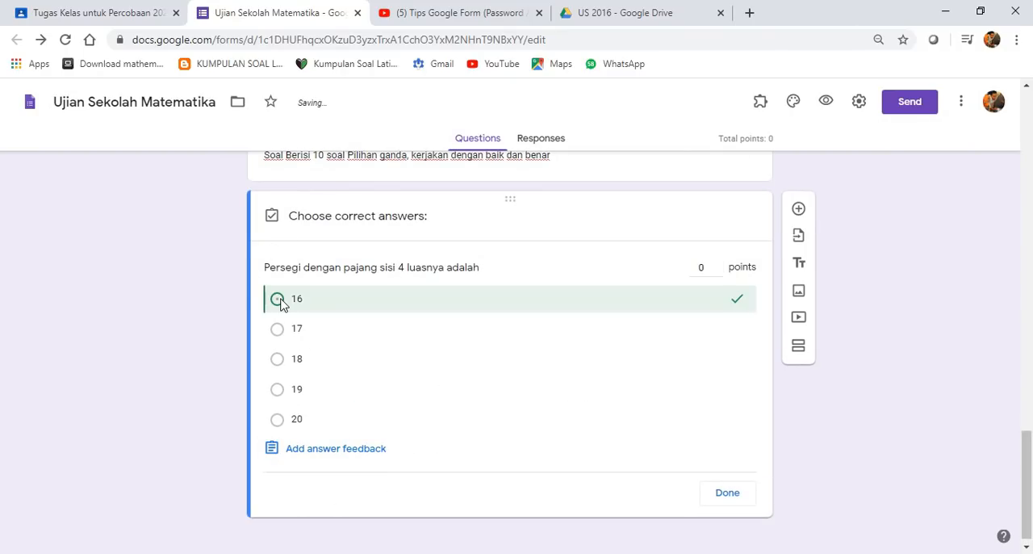
left_click(706, 268)
left_click_drag(705, 269, 690, 278)
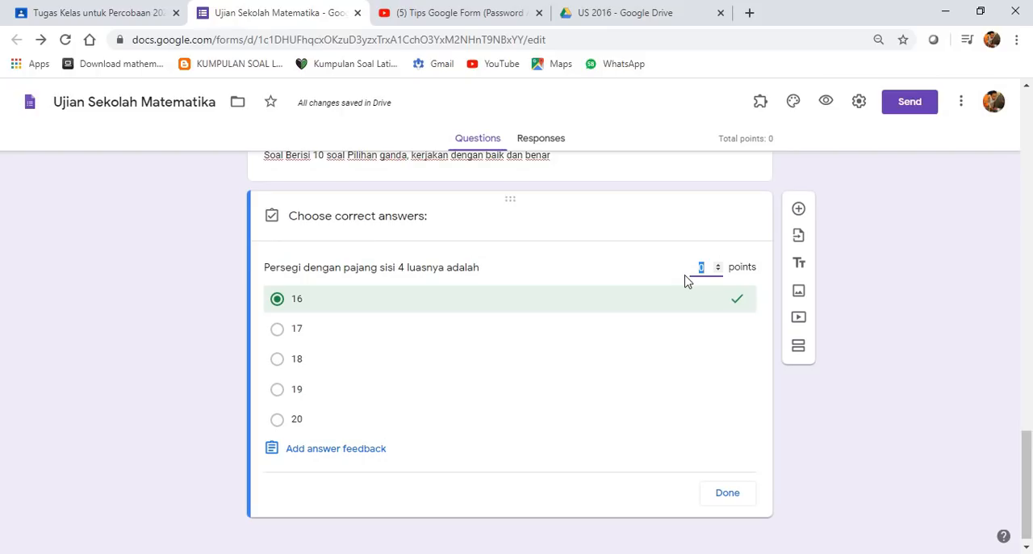
type("10")
left_click(344, 450)
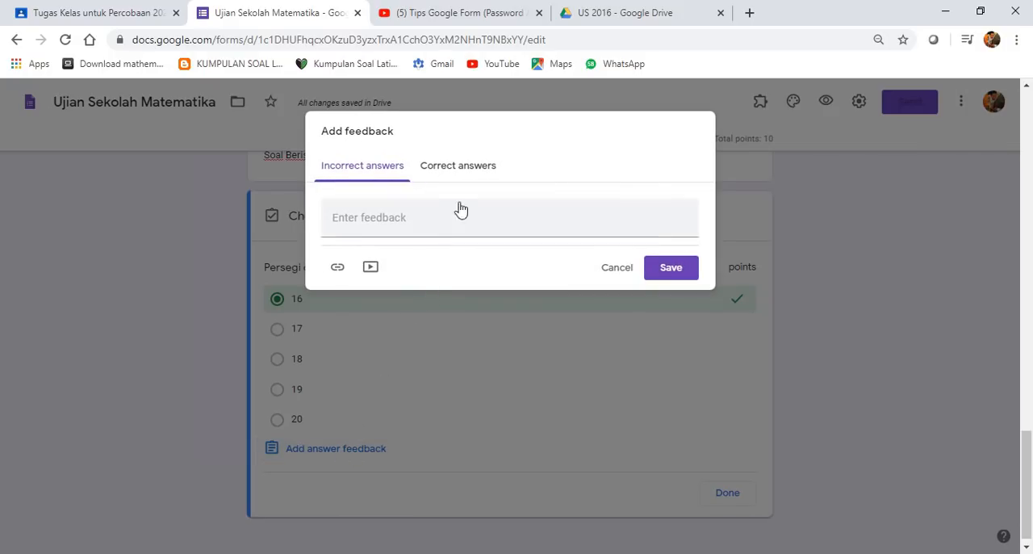
left_click(353, 223)
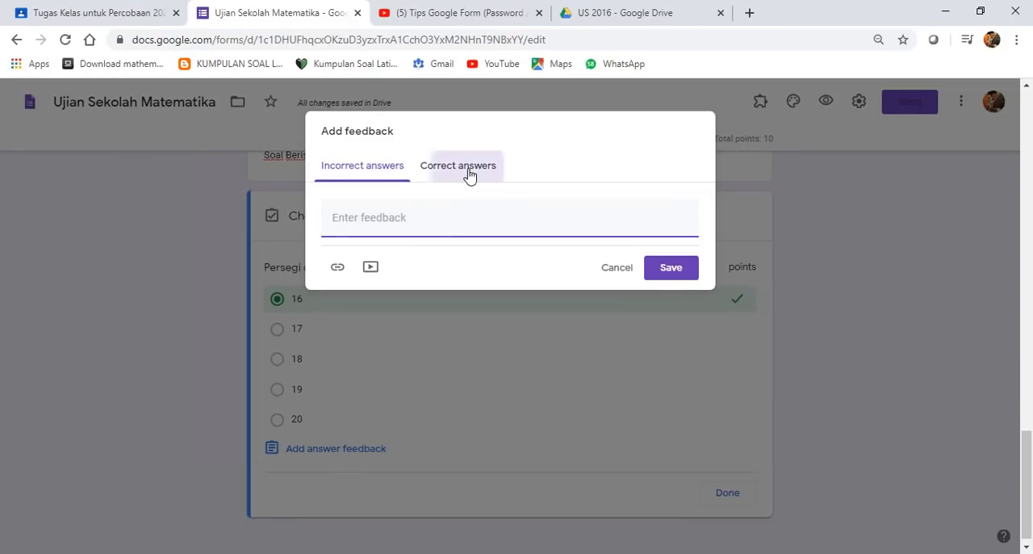
left_click(469, 172)
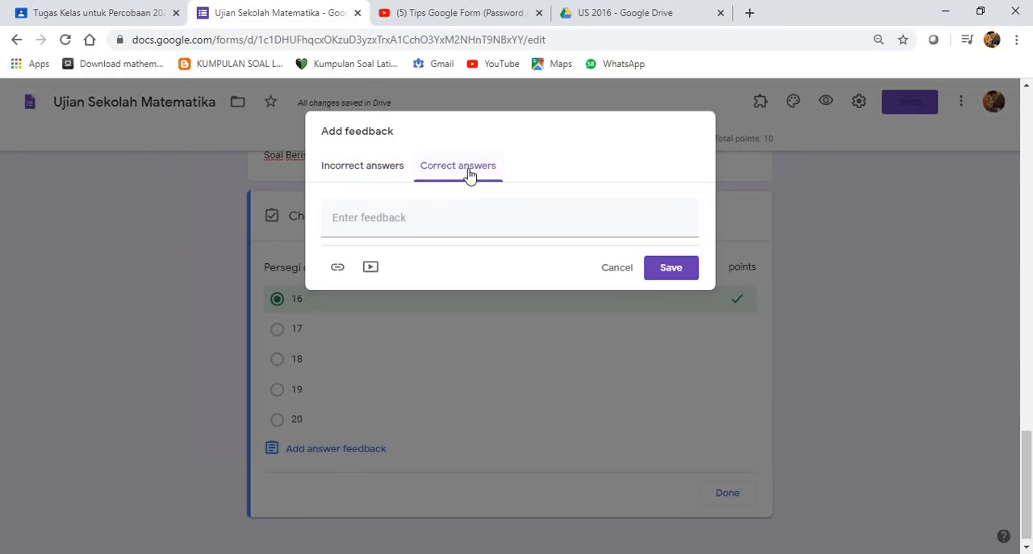
left_click(351, 166)
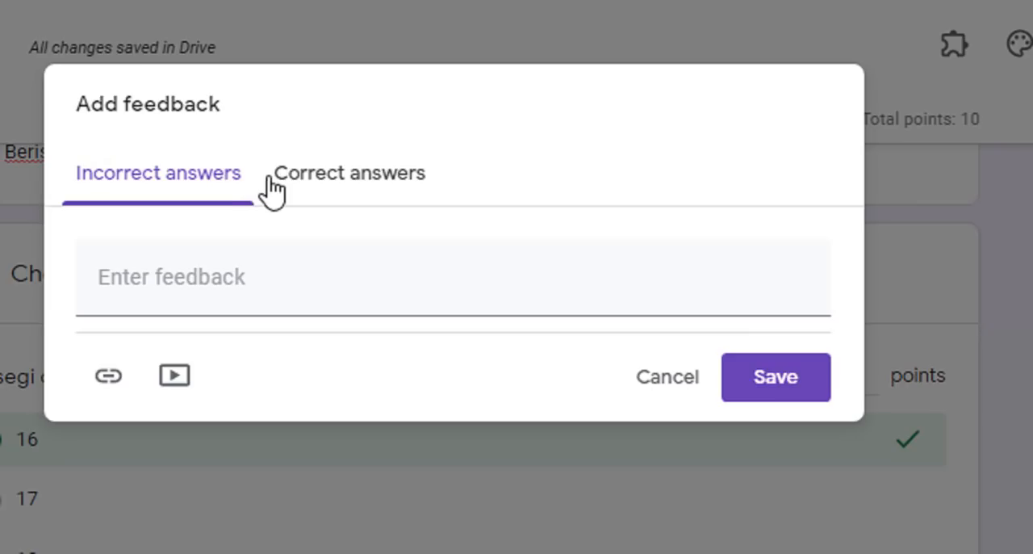
left_click(306, 186)
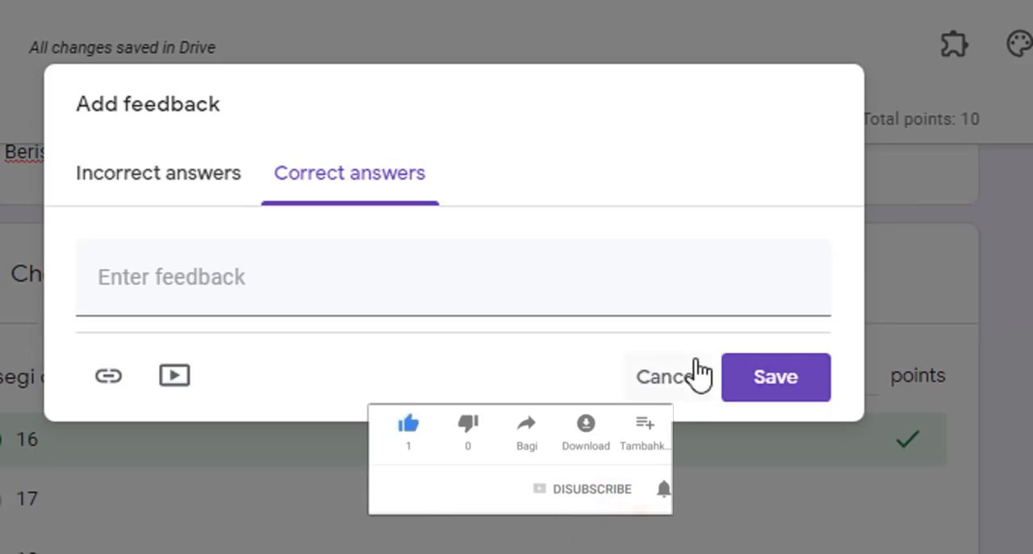
left_click(666, 387)
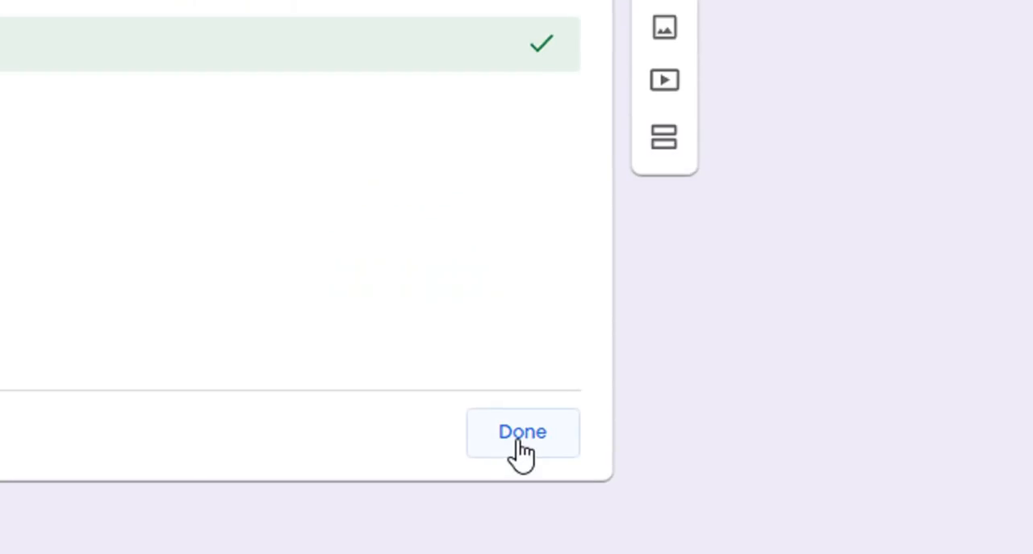
- Finish the square-area question's answer key and add a new multiple choice question below it
left_click(726, 494)
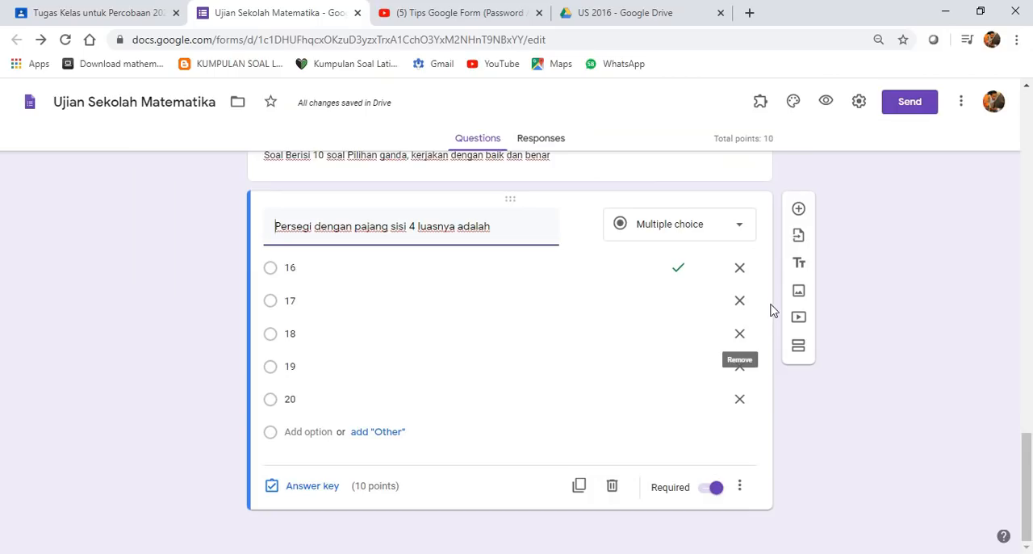
left_click(800, 210)
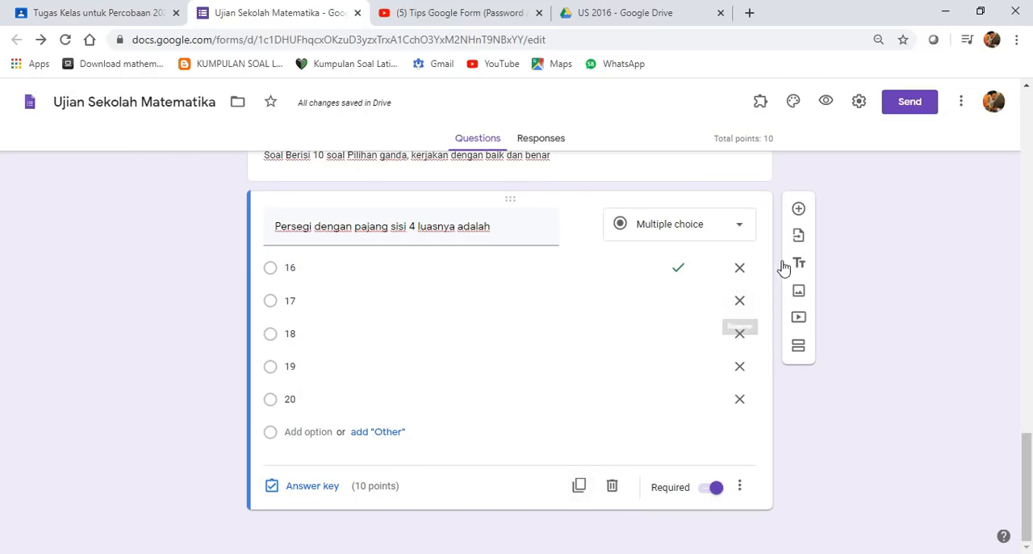
left_click(799, 211)
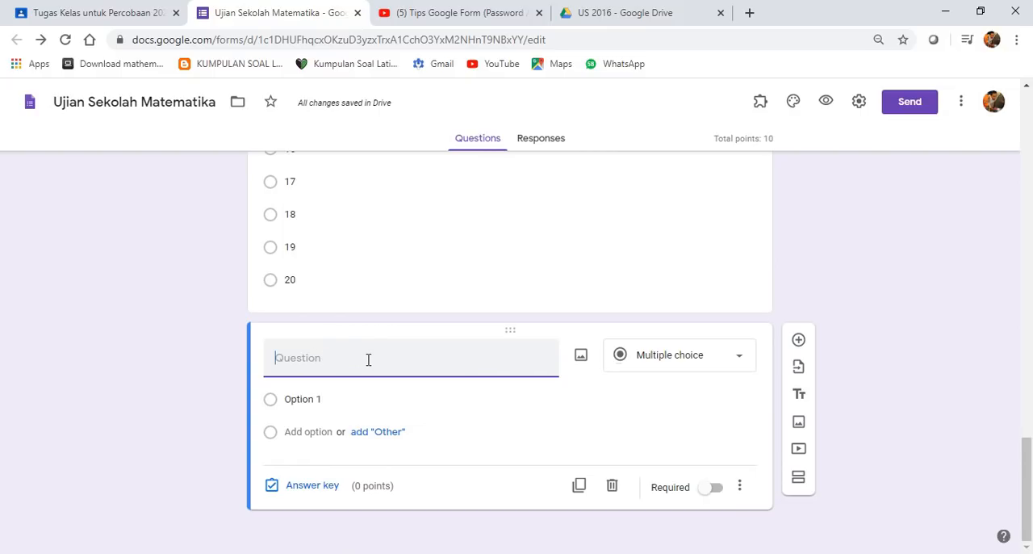
- Make the new blank question required and turn on shuffled option order for it
left_click(720, 490)
left_click(739, 487)
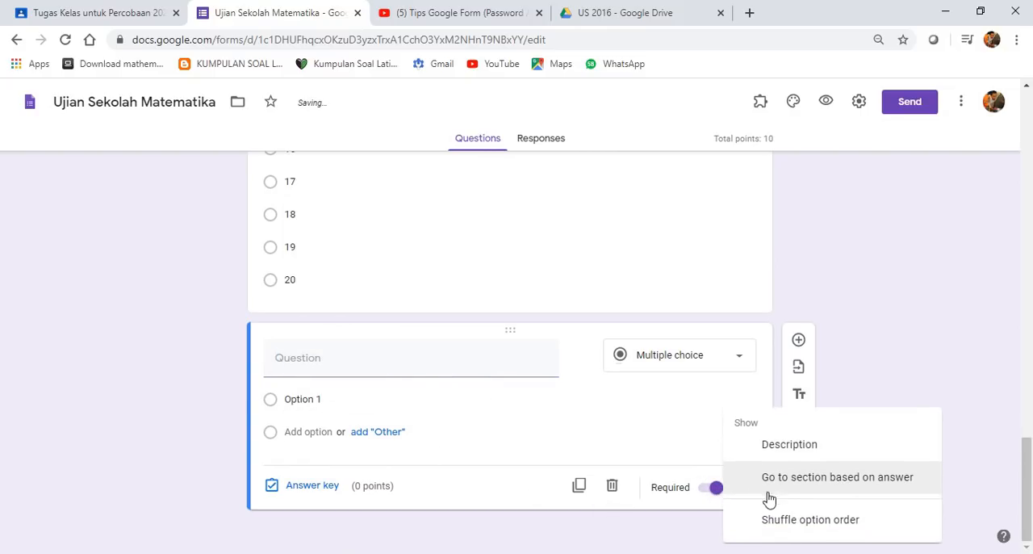
left_click(779, 520)
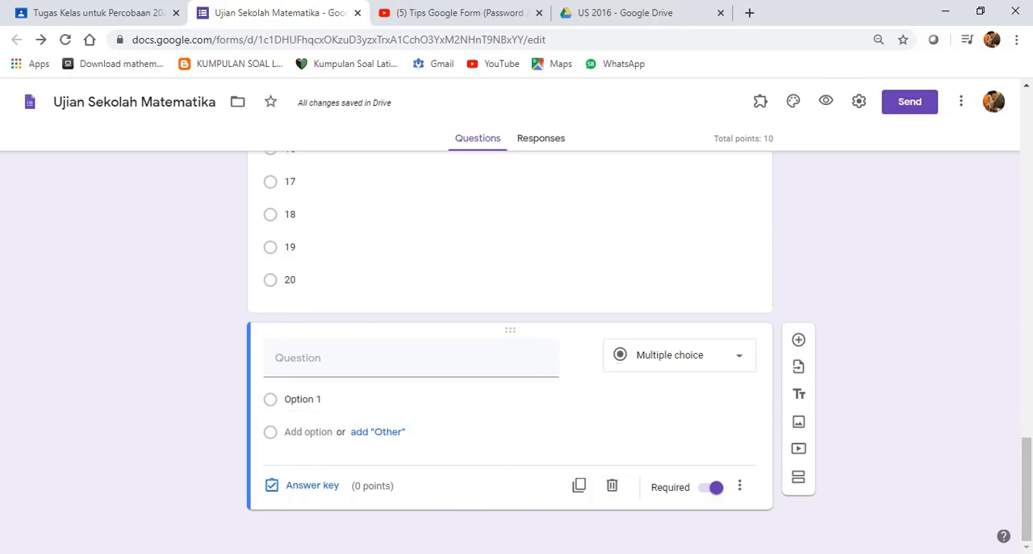
- Switch to the soal lengkap document in Google Docs, find question 12, and move the document window farther over the form
left_click(399, 529)
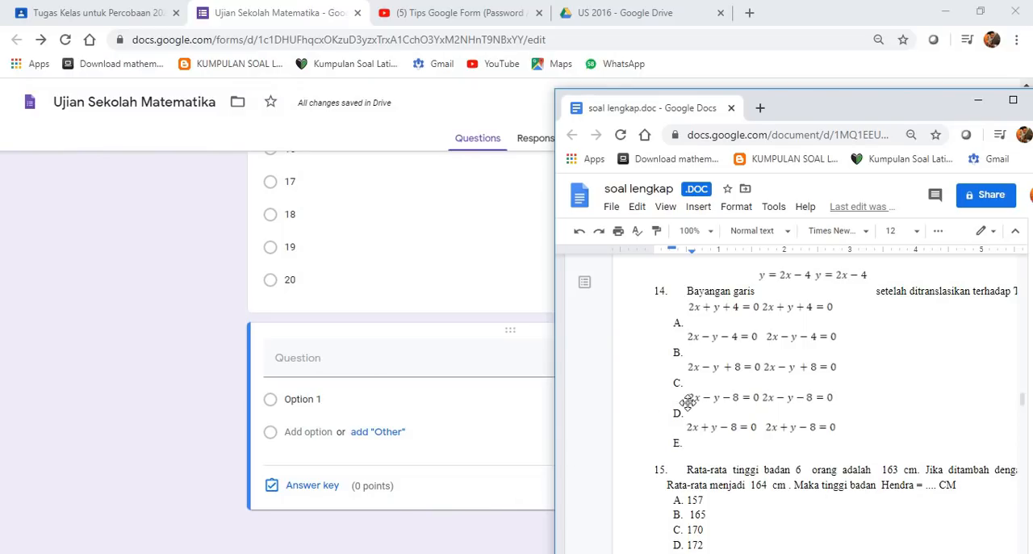
scroll(732, 428, "down", 10)
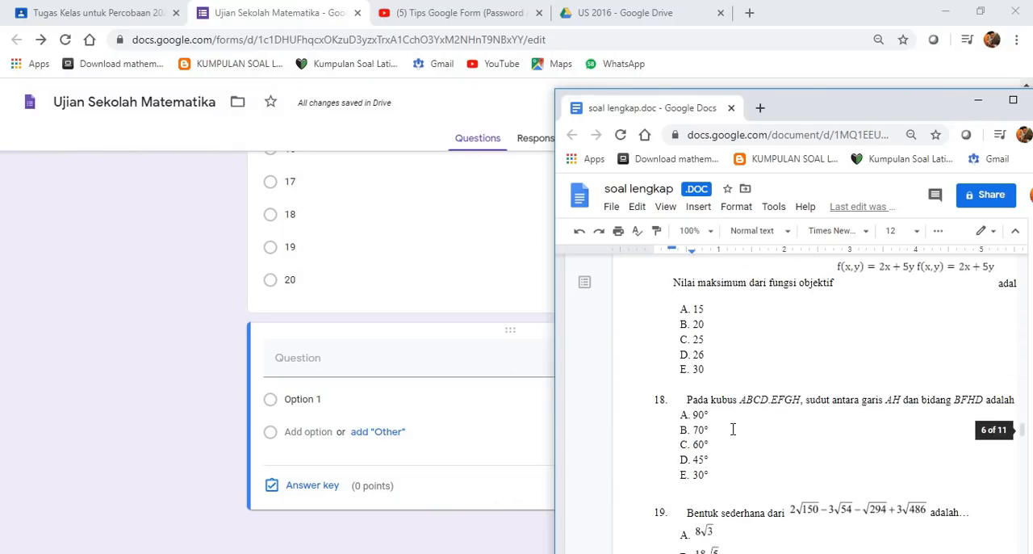
scroll(733, 428, "up", 10)
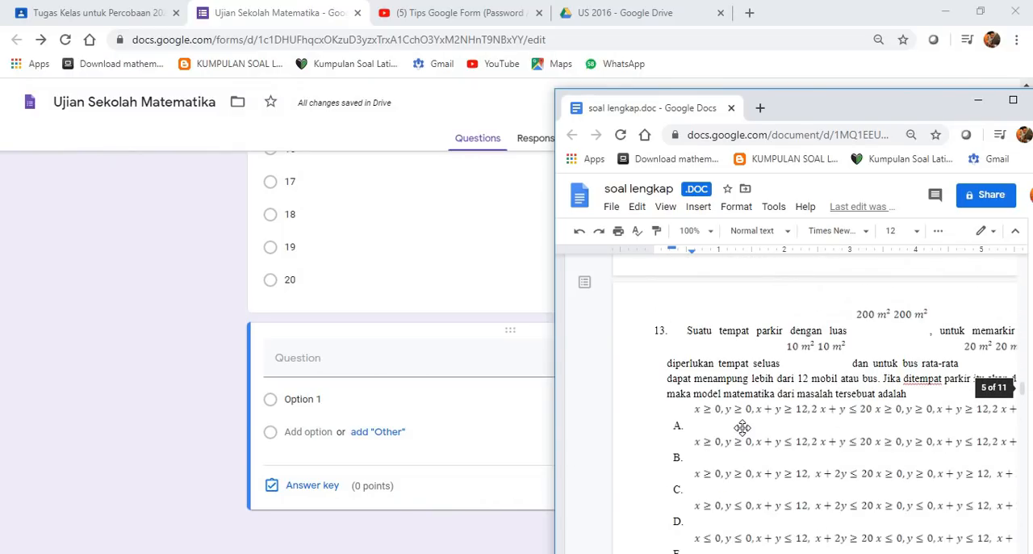
scroll(742, 427, "up", 5)
scroll(842, 361, "down", 3)
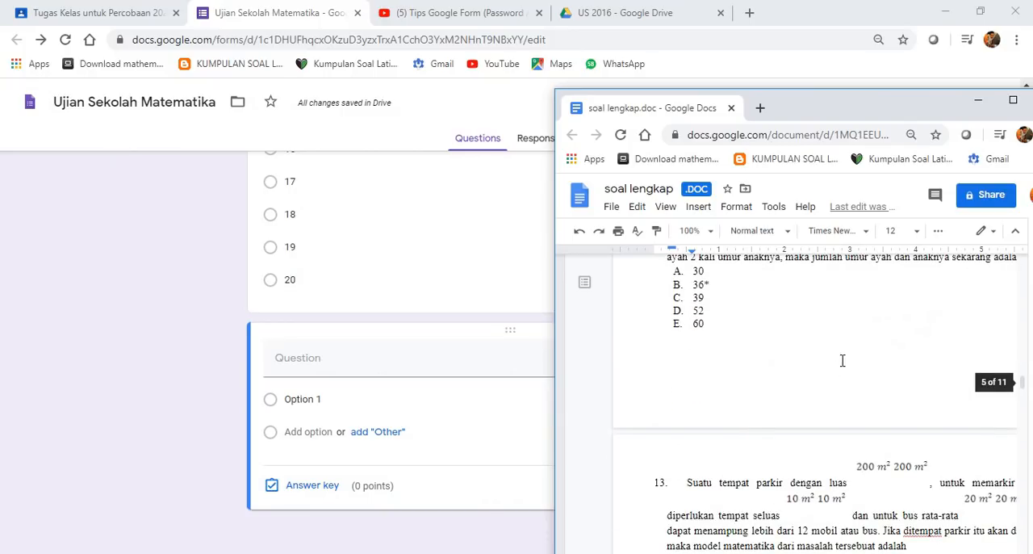
scroll(772, 374, "up", 3)
left_click_drag(826, 104, 699, 92)
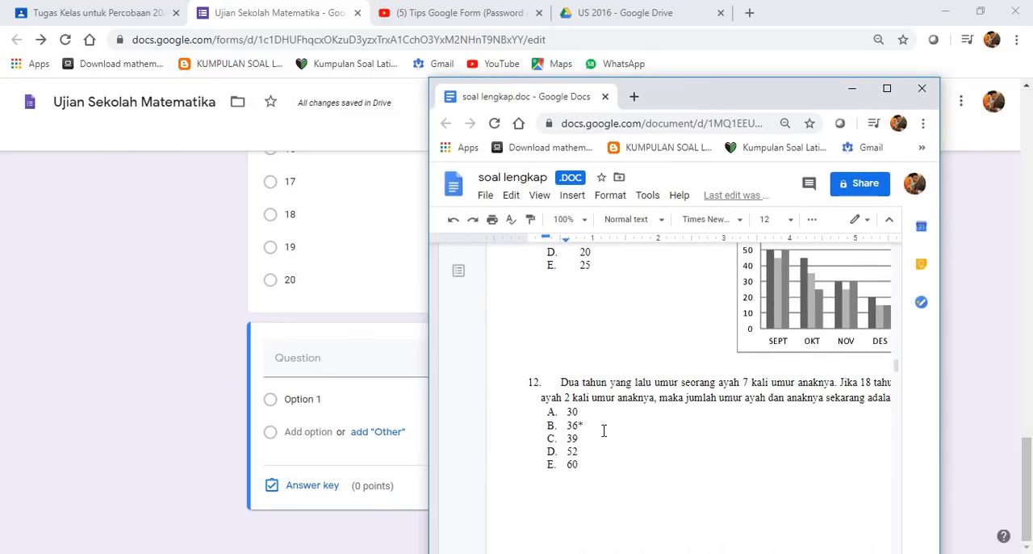
- Copy question 12's text about the ages of a father and child from the document into the form's blank question
left_click_drag(558, 384, 893, 404)
right_click(892, 403)
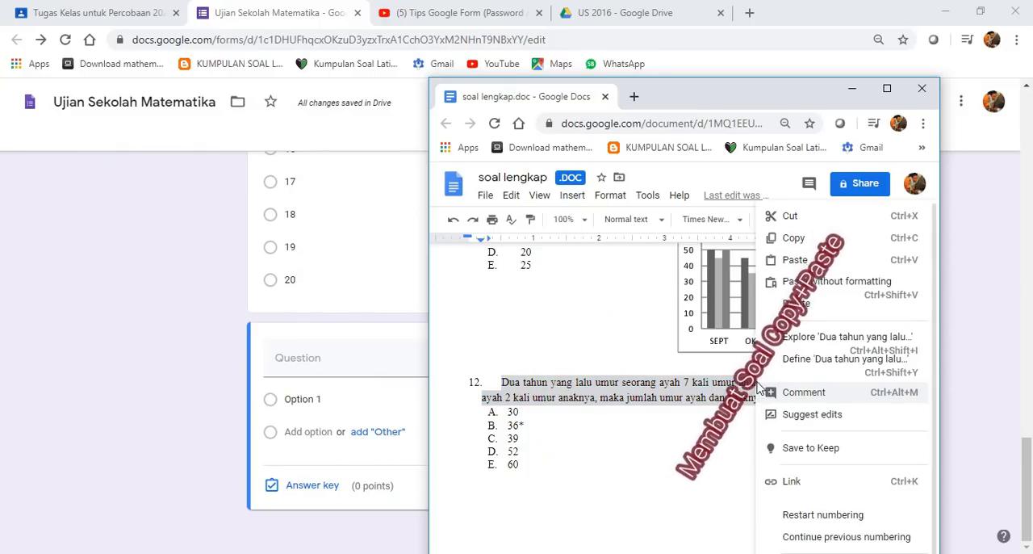
left_click(795, 238)
left_click(315, 357)
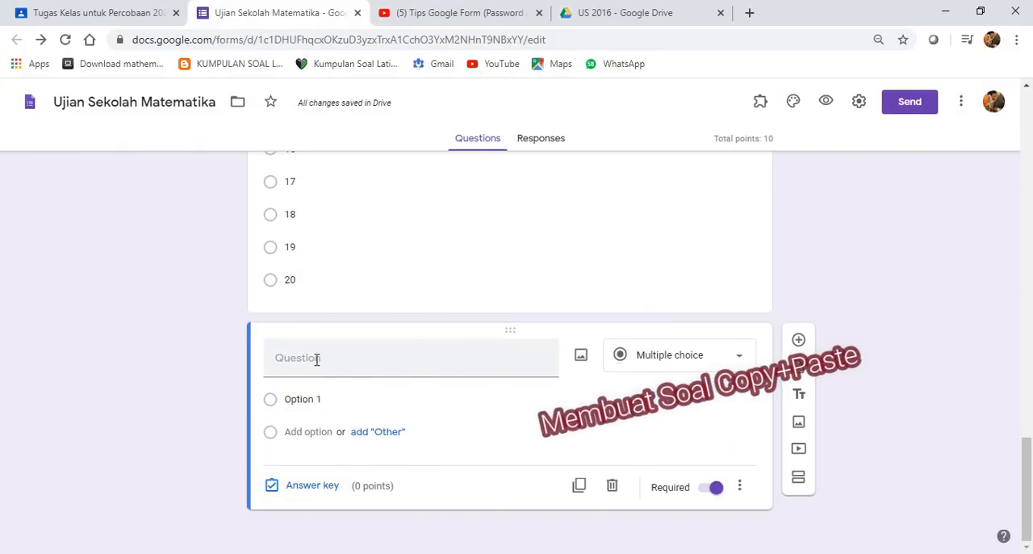
right_click(316, 360)
left_click(383, 238)
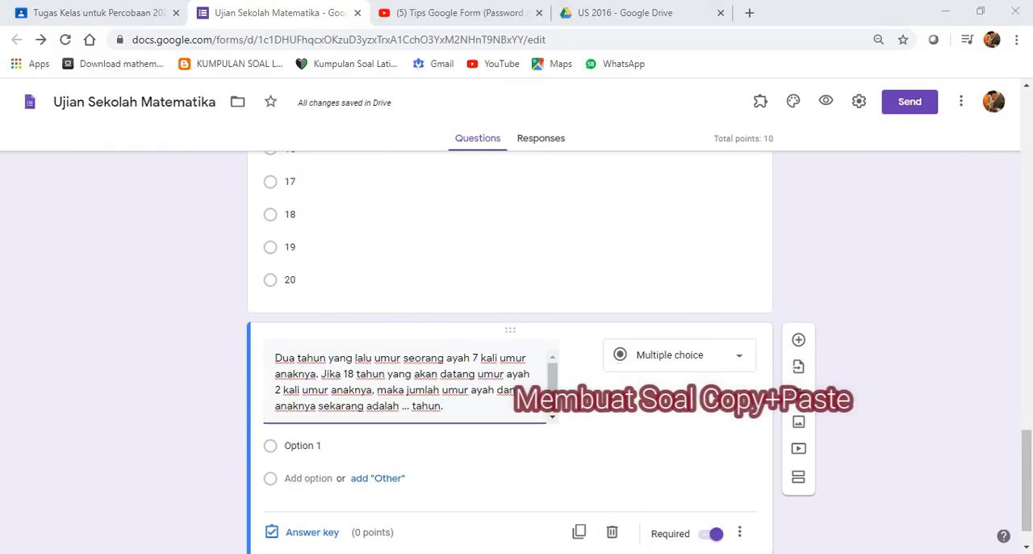
- Copy question 12's answer choices 30, 36*, 39, 52 and 60 from the document and paste them as the question's options
mouse_move(473, 500)
left_click(437, 499)
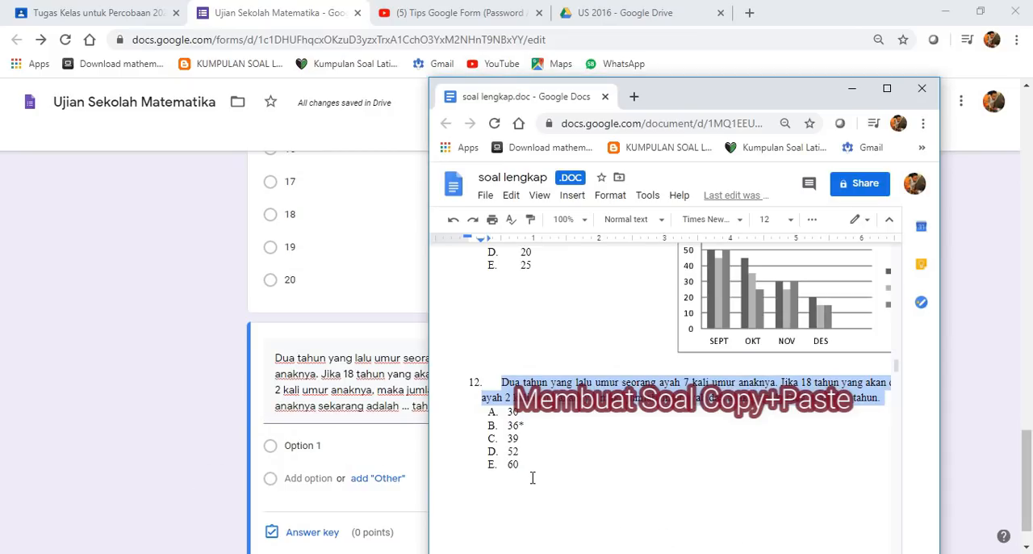
left_click_drag(532, 478, 517, 434)
right_click(511, 414)
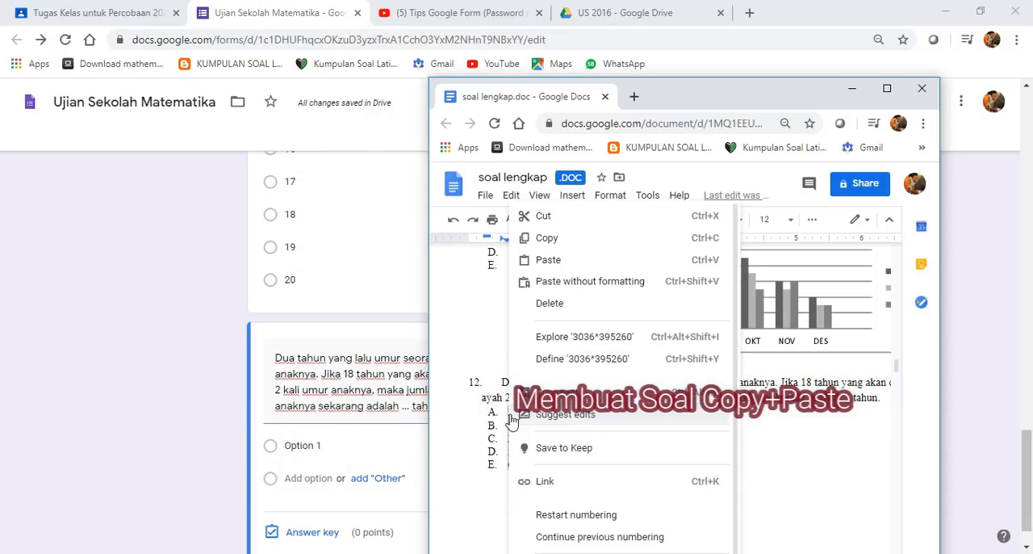
left_click(529, 237)
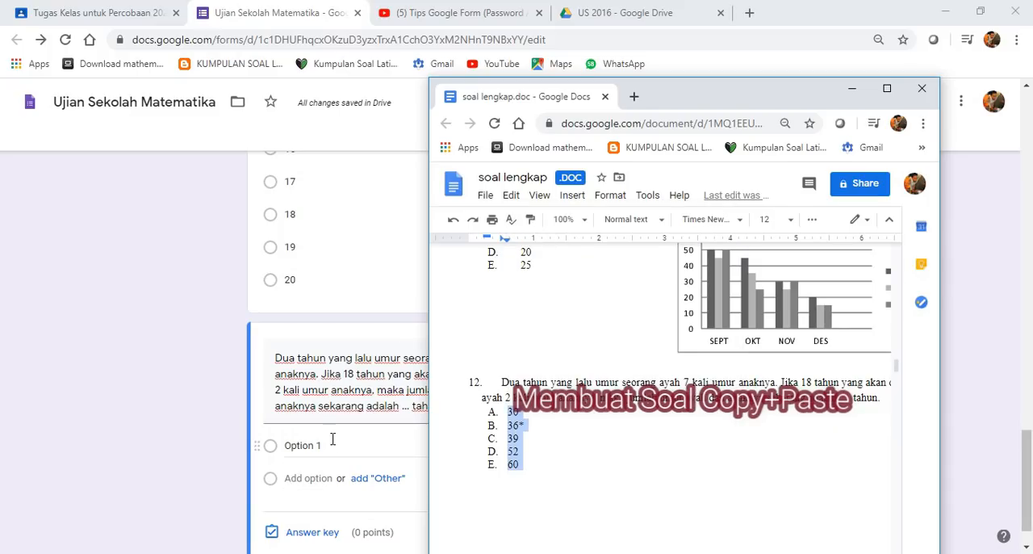
left_click(331, 445)
right_click(332, 445)
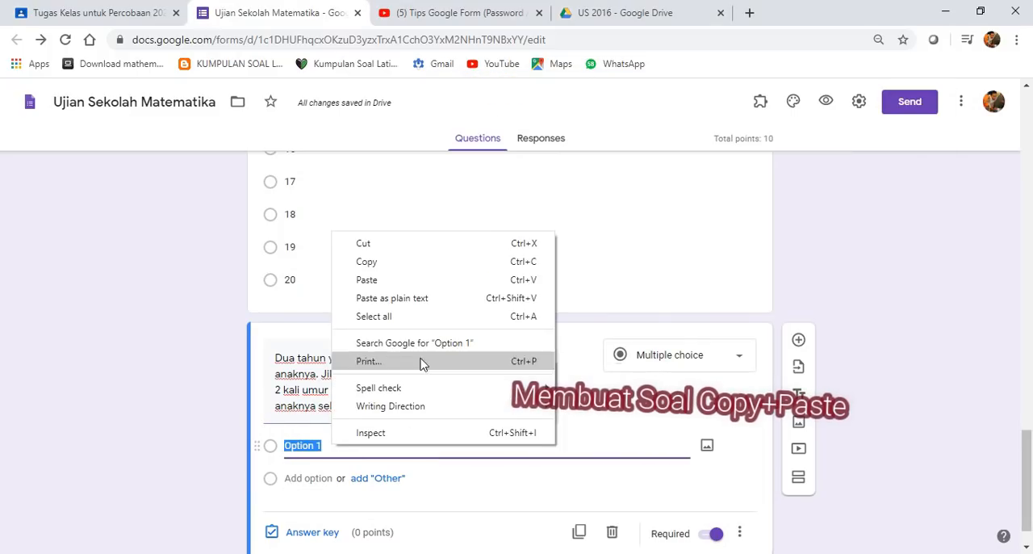
left_click(422, 295)
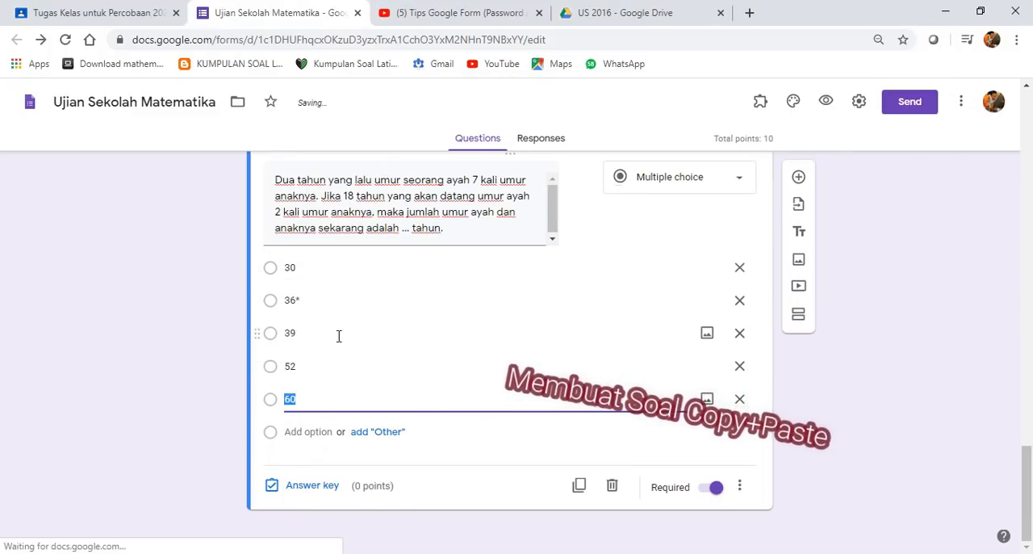
- Remove the asterisk from the second option so it reads 36
left_click(306, 299)
left_click(313, 300)
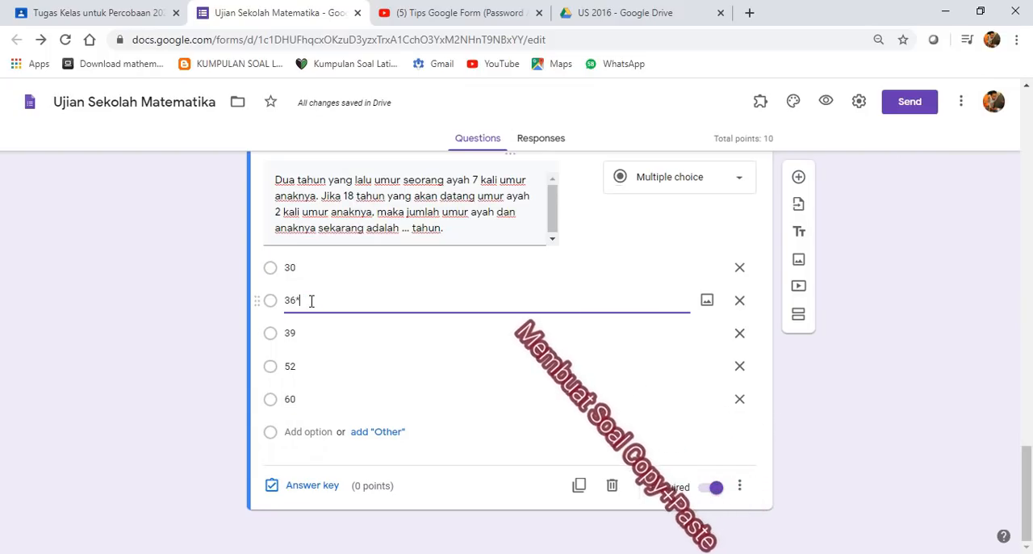
key("BackSpace")
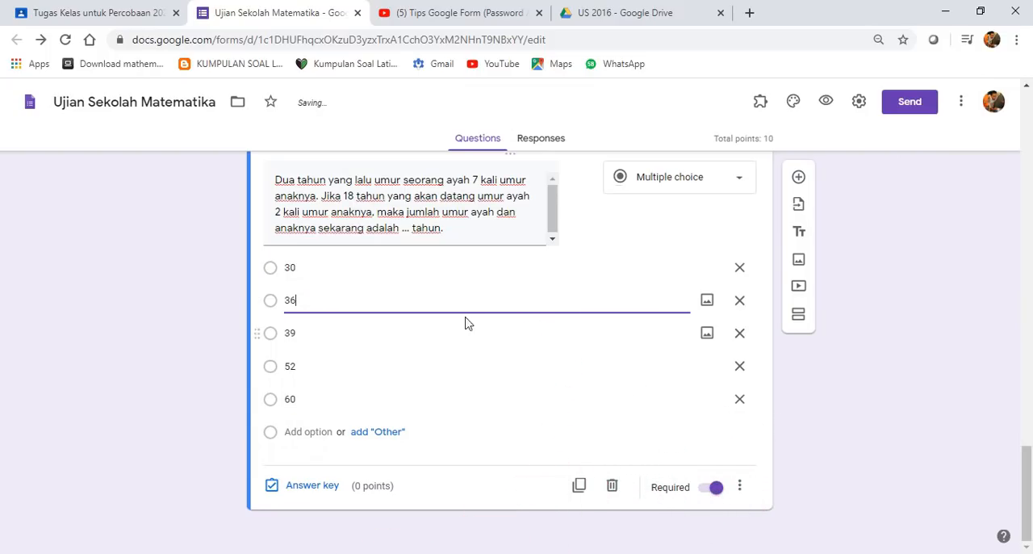
- Mark 36 as the correct answer in the age question's answer key, assign it 10 points and finish the key
left_click(332, 485)
left_click(292, 373)
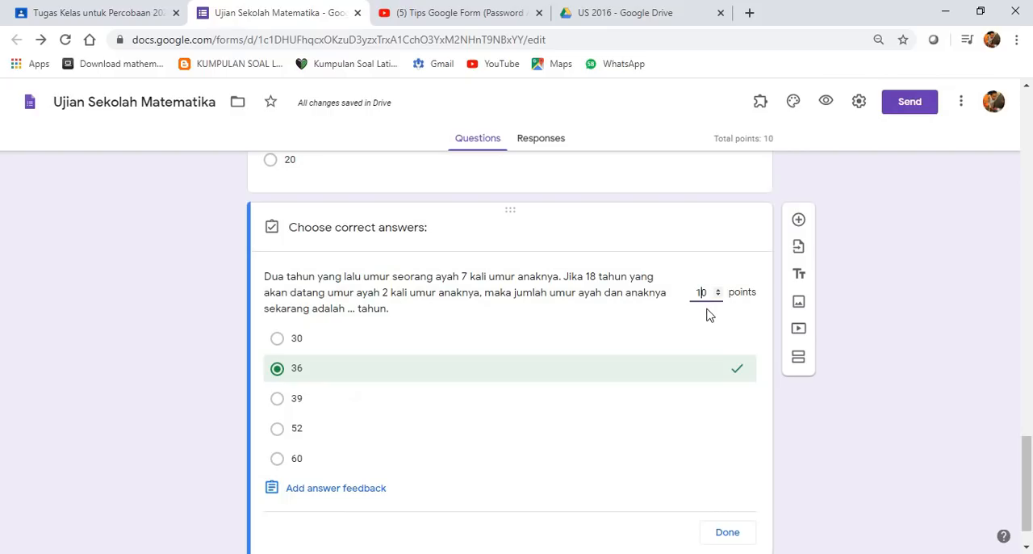
scroll(565, 436, "down", 1)
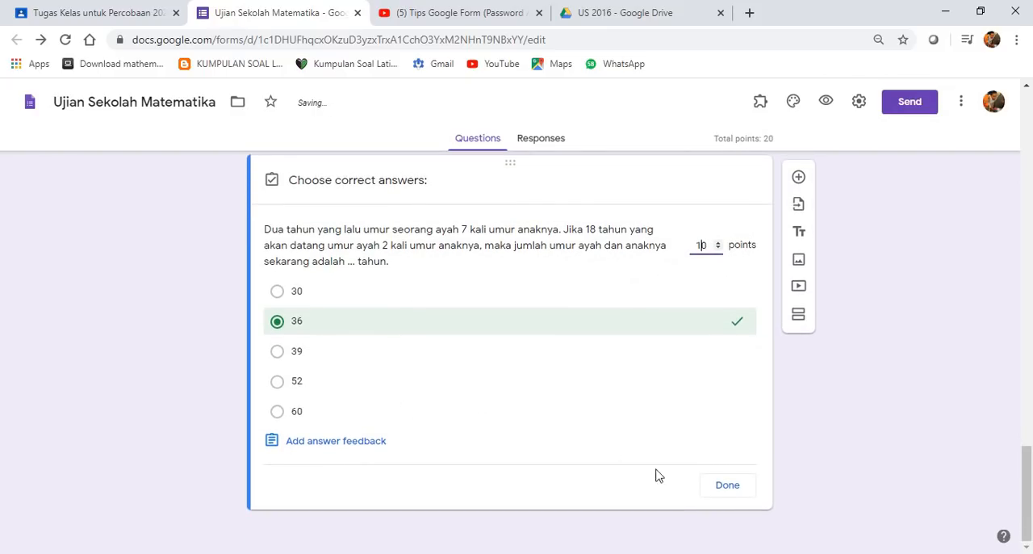
left_click(727, 485)
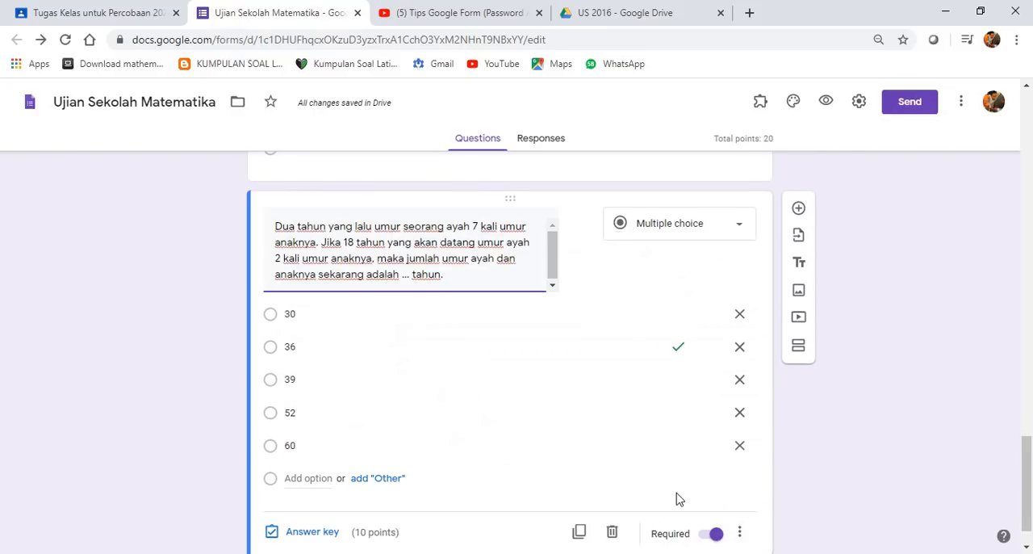
- Add a new multiple choice question below the age question
scroll(678, 499, "down", 1)
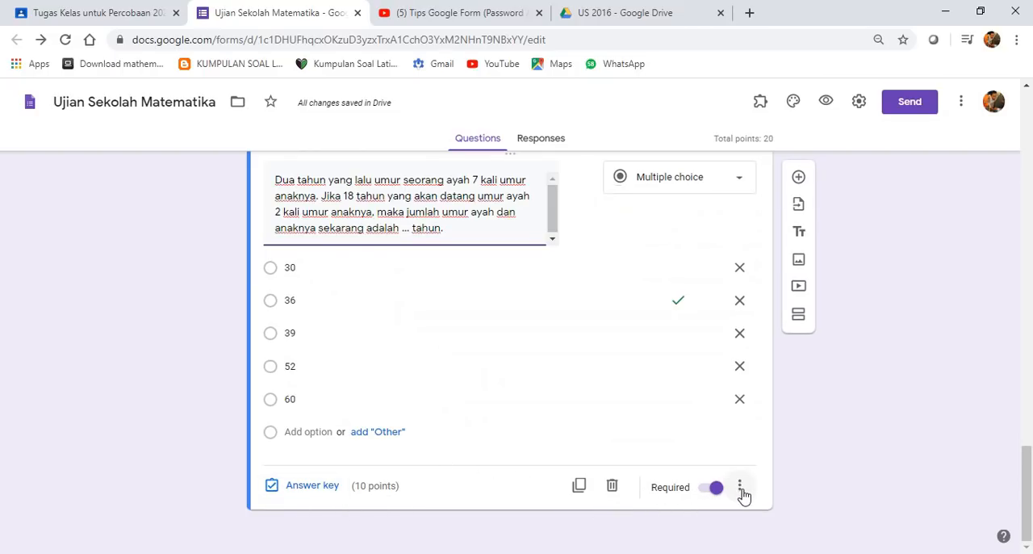
left_click(798, 177)
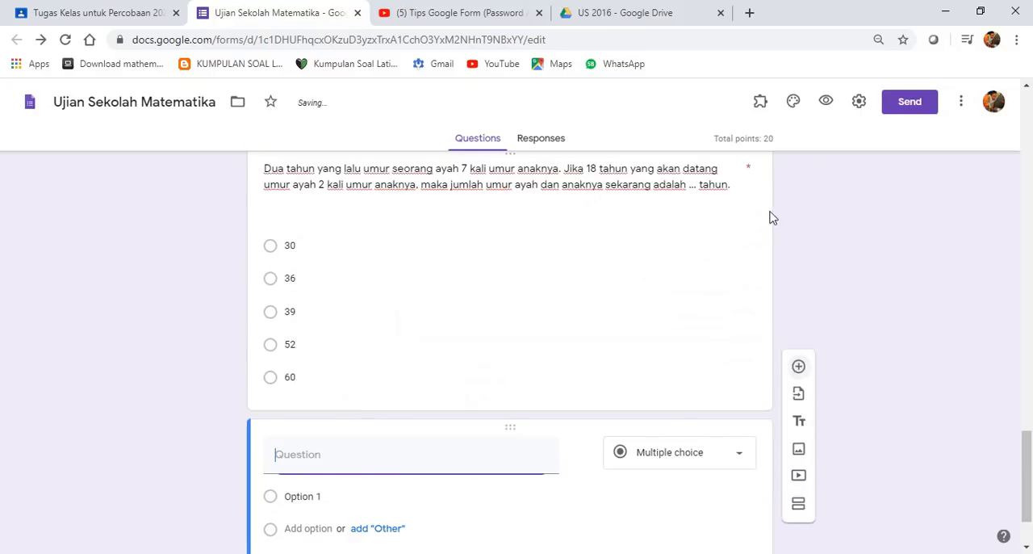
scroll(678, 476, "down", 1)
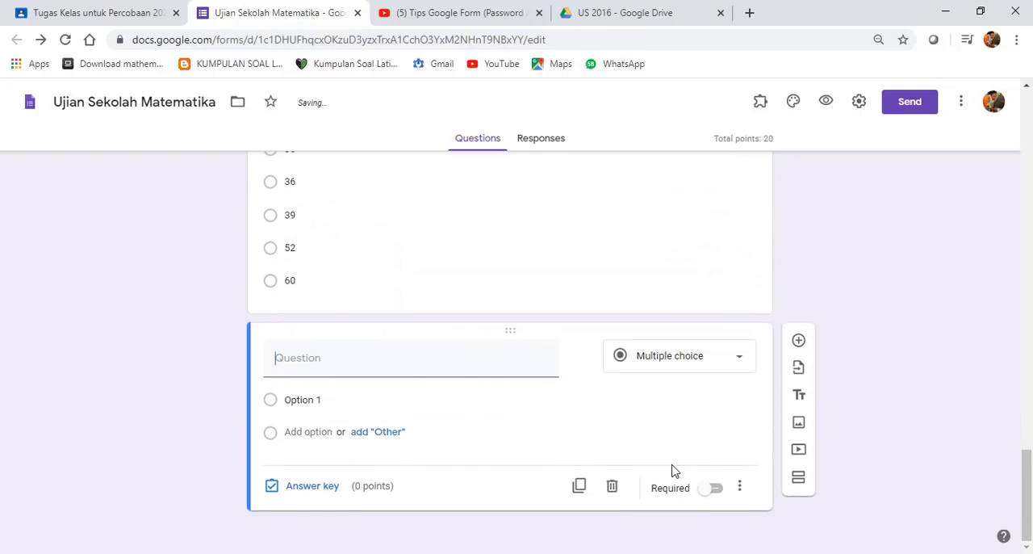
scroll(371, 331, "up", 2)
scroll(383, 304, "up", 2)
scroll(371, 350, "down", 3)
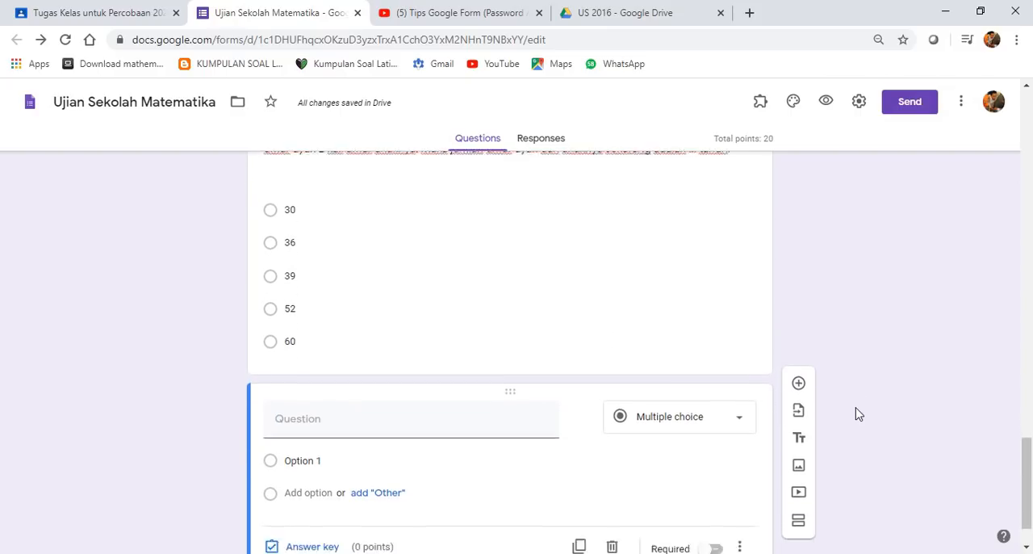
scroll(856, 408, "down", 1)
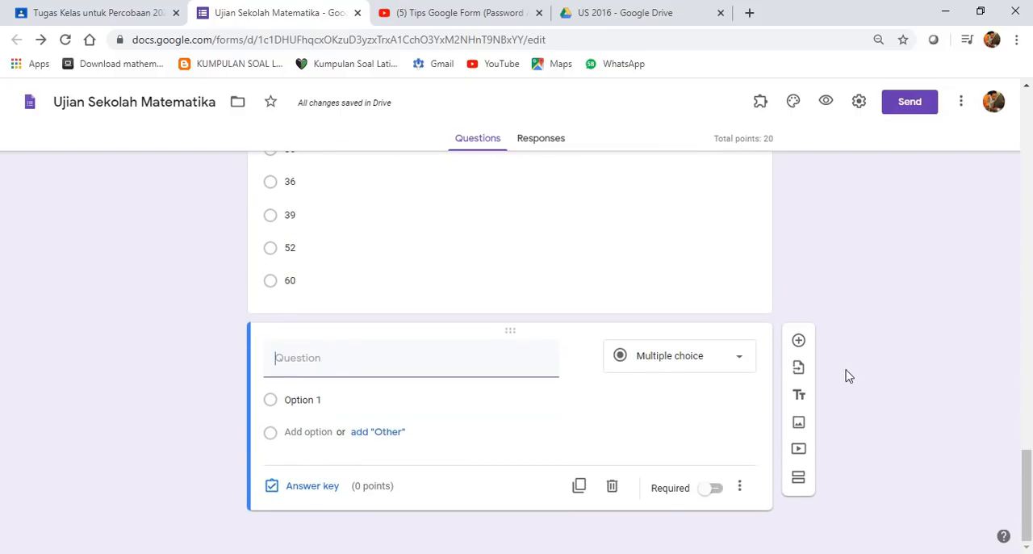
left_click(799, 371)
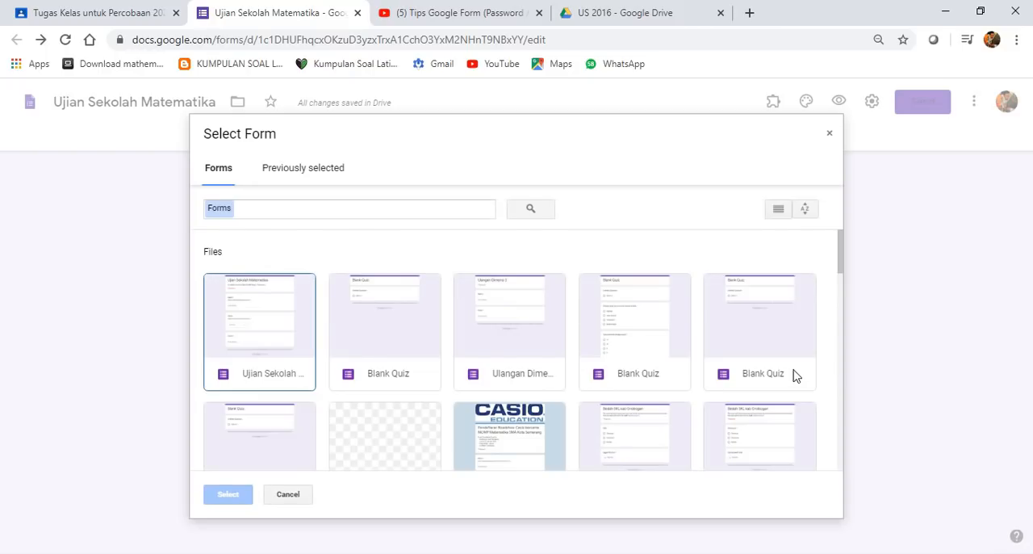
left_click(830, 134)
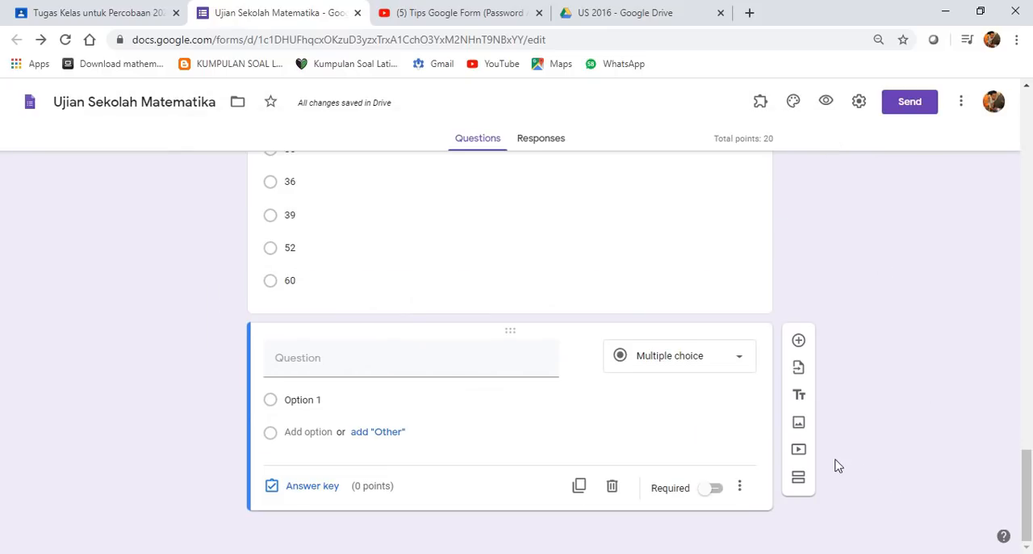
scroll(510, 381, "up", 10)
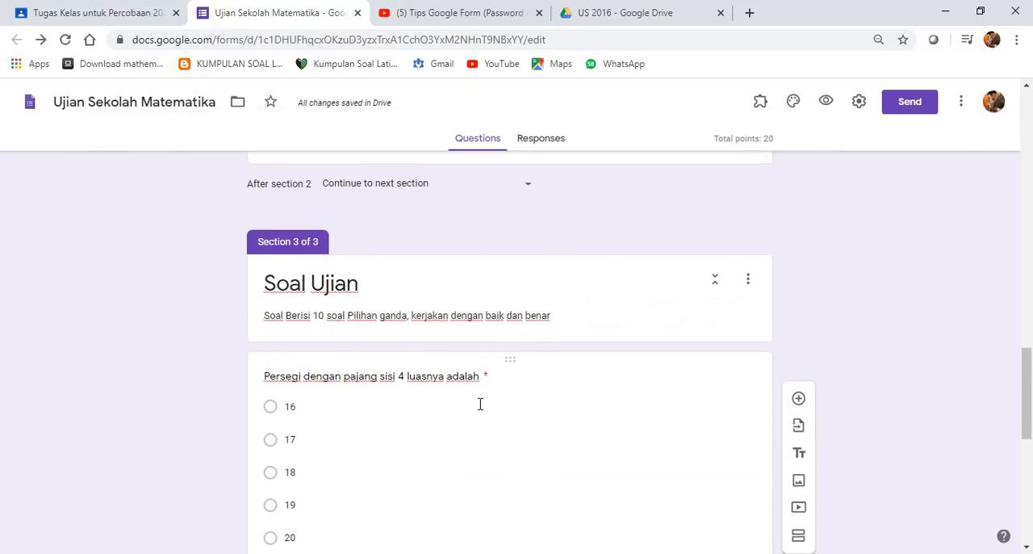
scroll(480, 403, "down", 5)
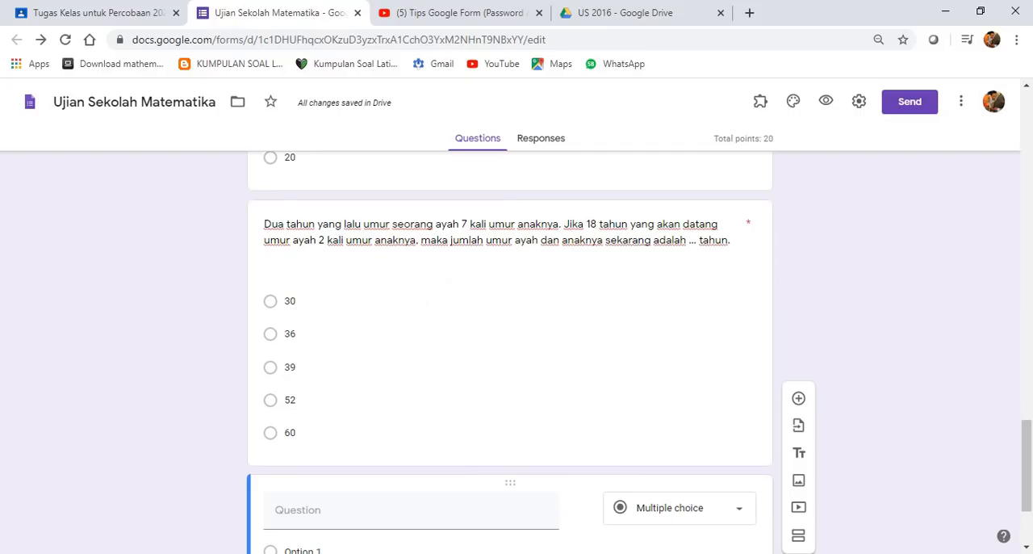
scroll(821, 492, "down", 1)
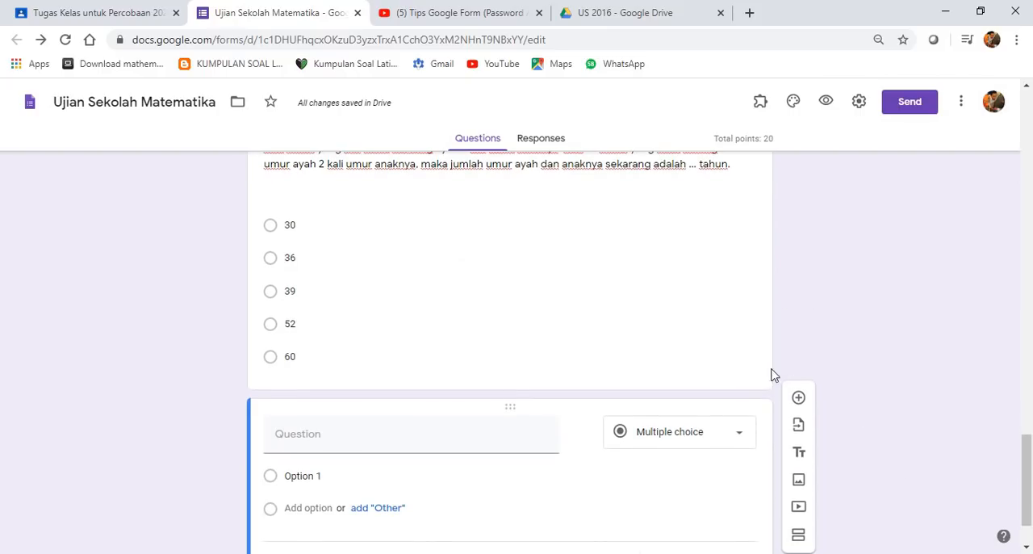
scroll(823, 422, "down", 1)
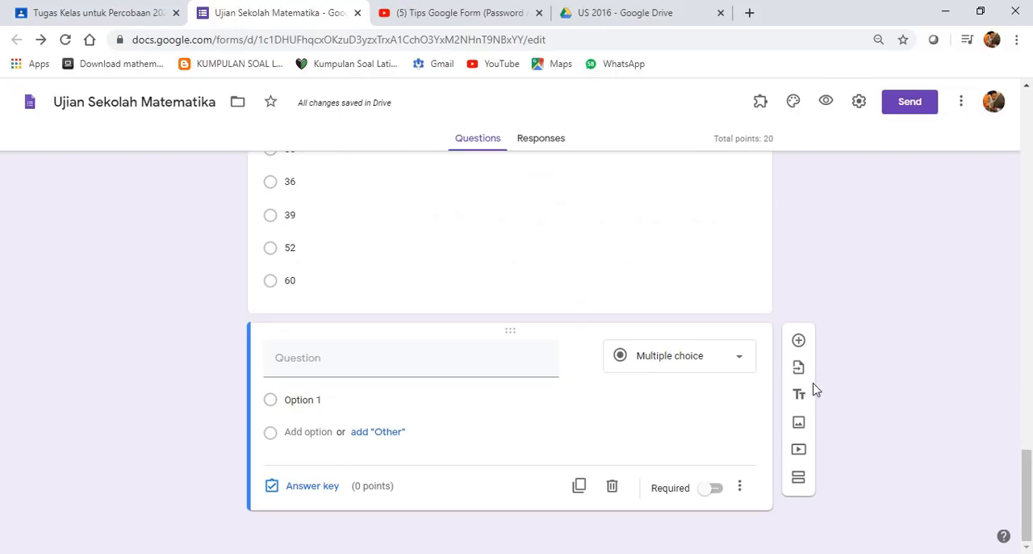
left_click(662, 553)
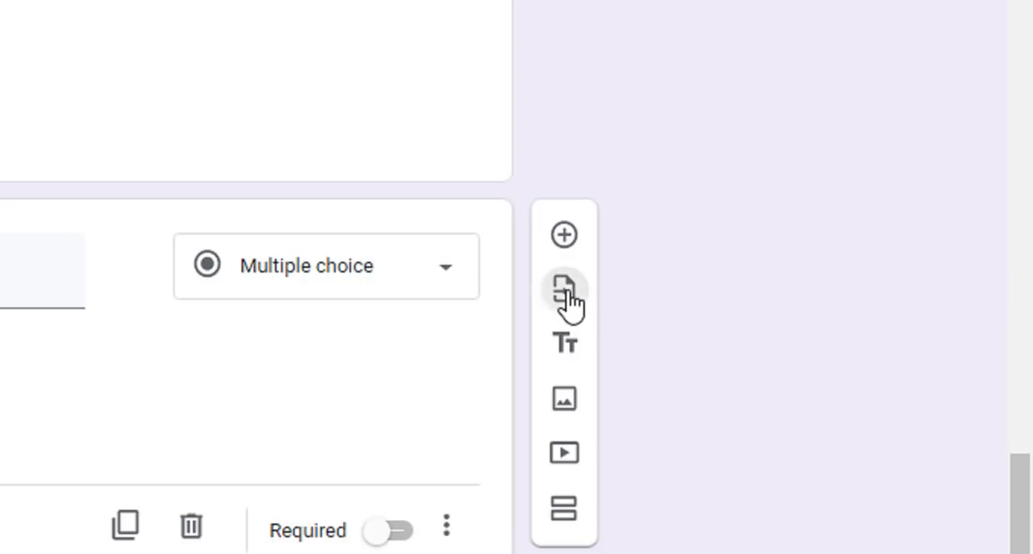
- Start importing questions and choose the Ulangan Dimensi 3 form as the source
left_click(567, 291)
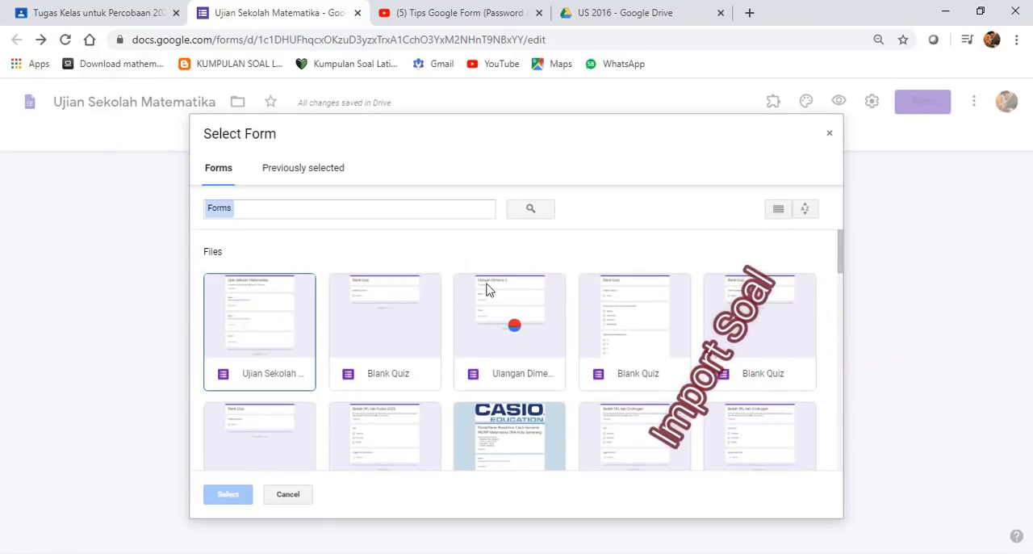
scroll(470, 350, "down", 3)
scroll(586, 393, "down", 6)
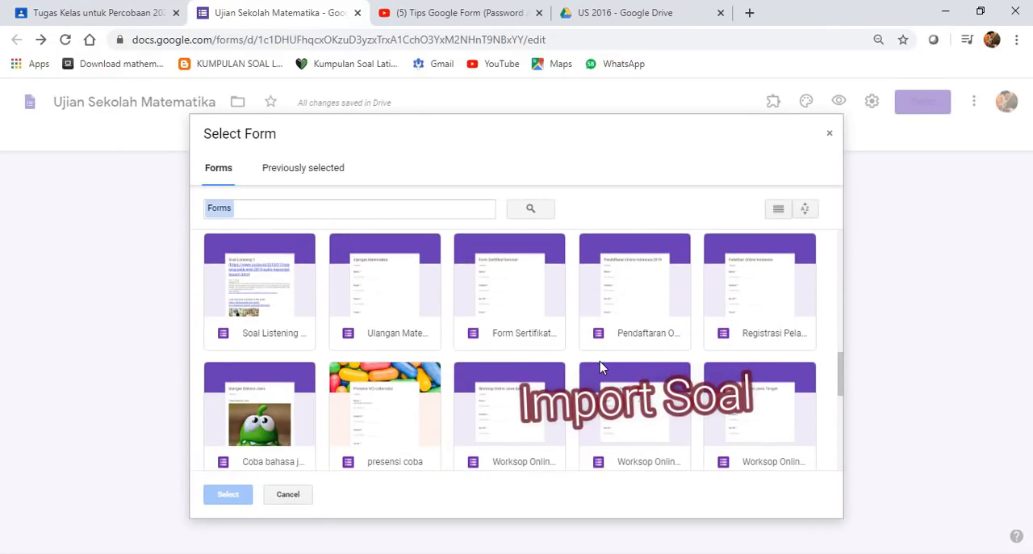
scroll(614, 379, "down", 3)
scroll(620, 430, "down", 5)
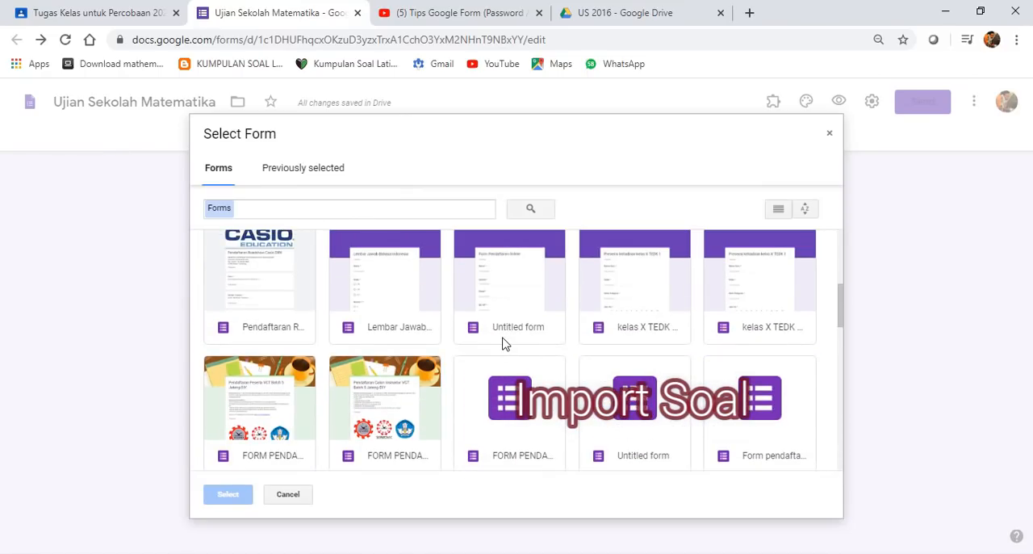
scroll(502, 343, "up", 5)
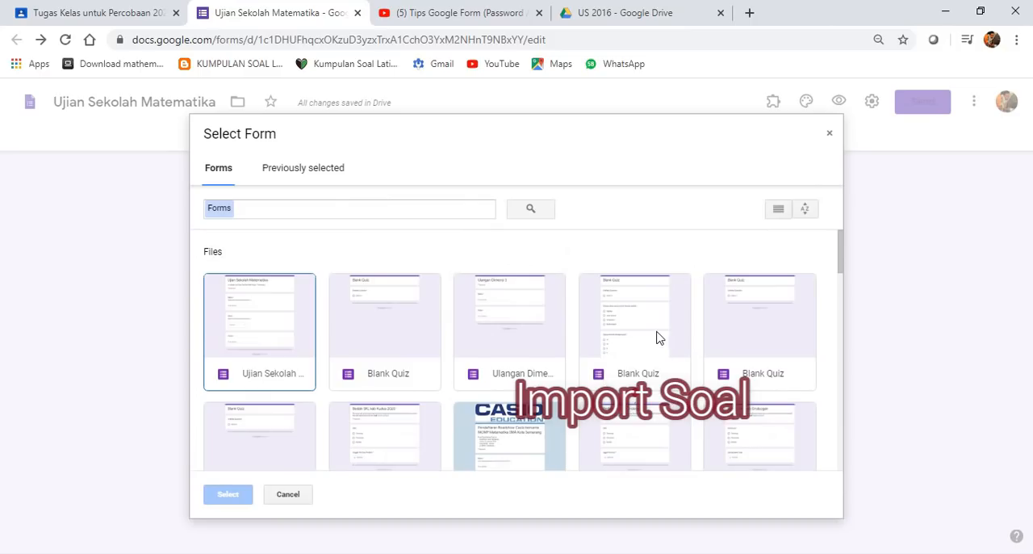
left_click(495, 362)
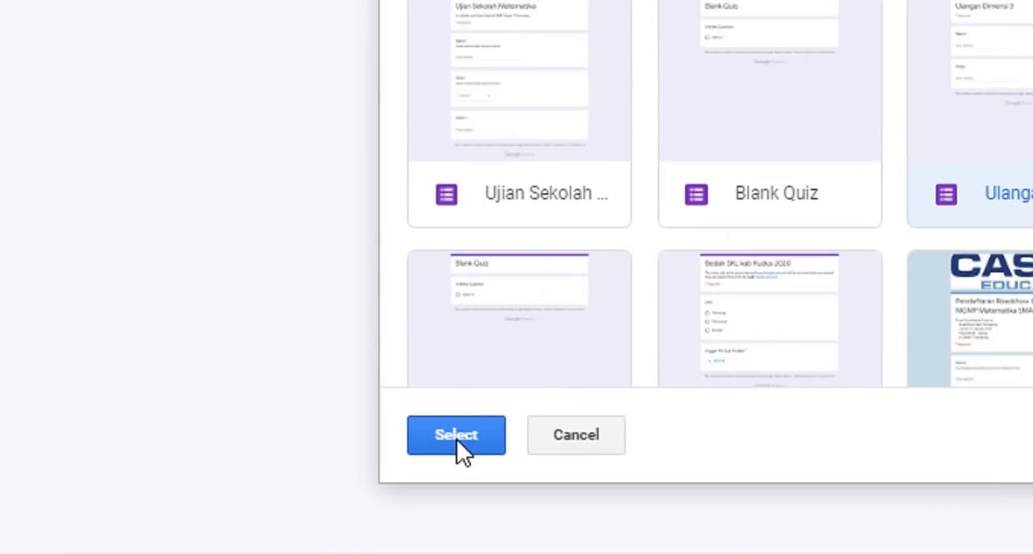
left_click(456, 436)
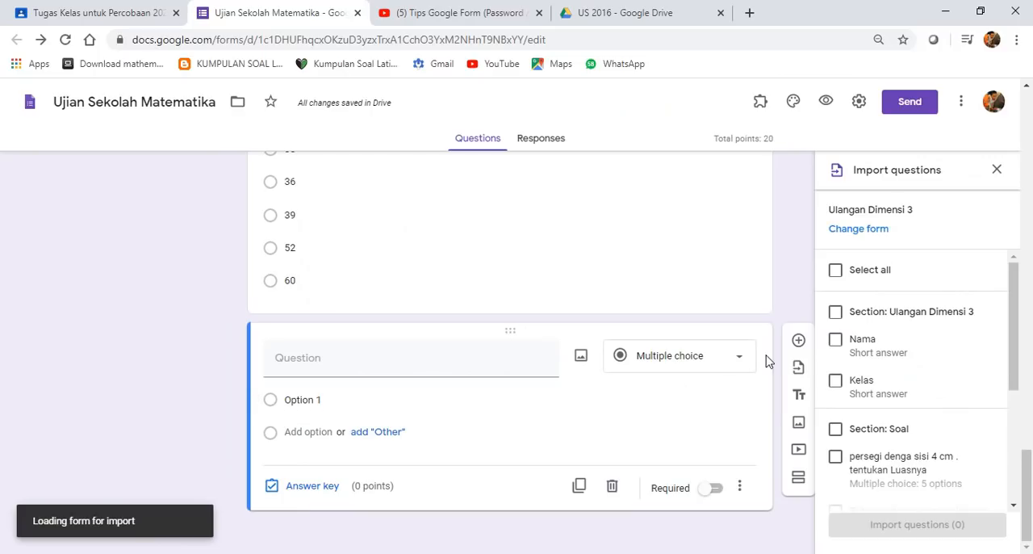
- Look through the questions available for import from Ulangan Dimensi 3, including its identity fields and Soal section
scroll(950, 362, "down", 3)
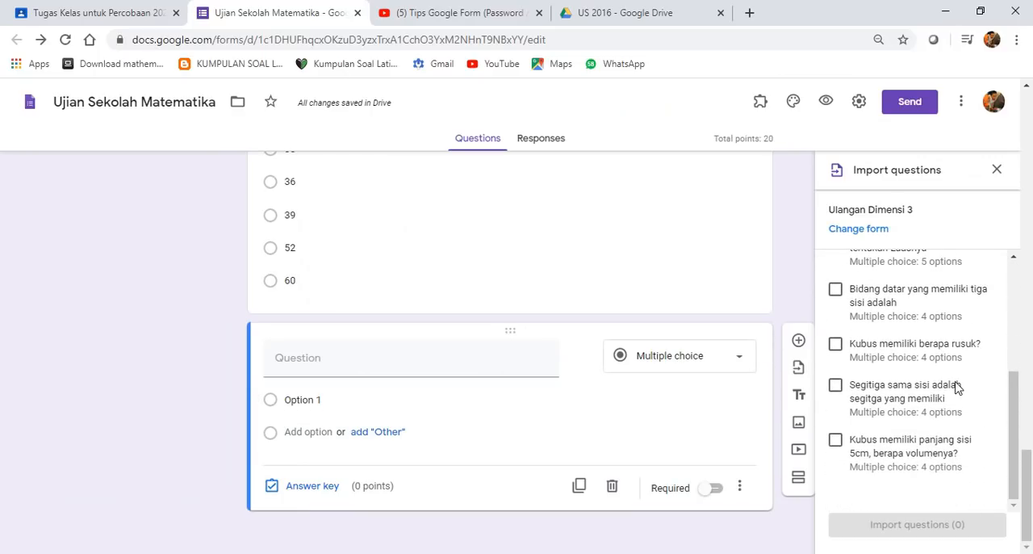
scroll(981, 430, "up", 5)
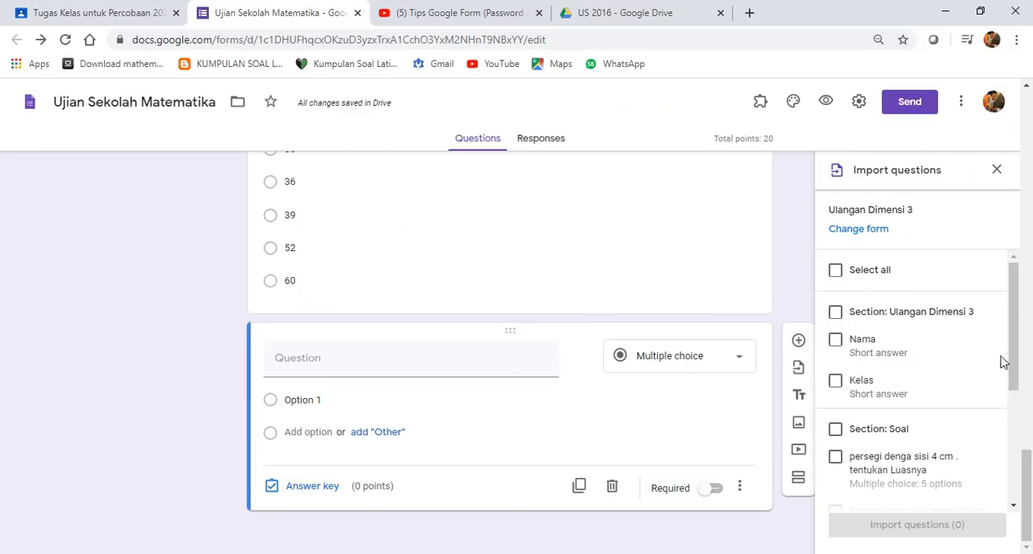
scroll(1001, 361, "down", 2)
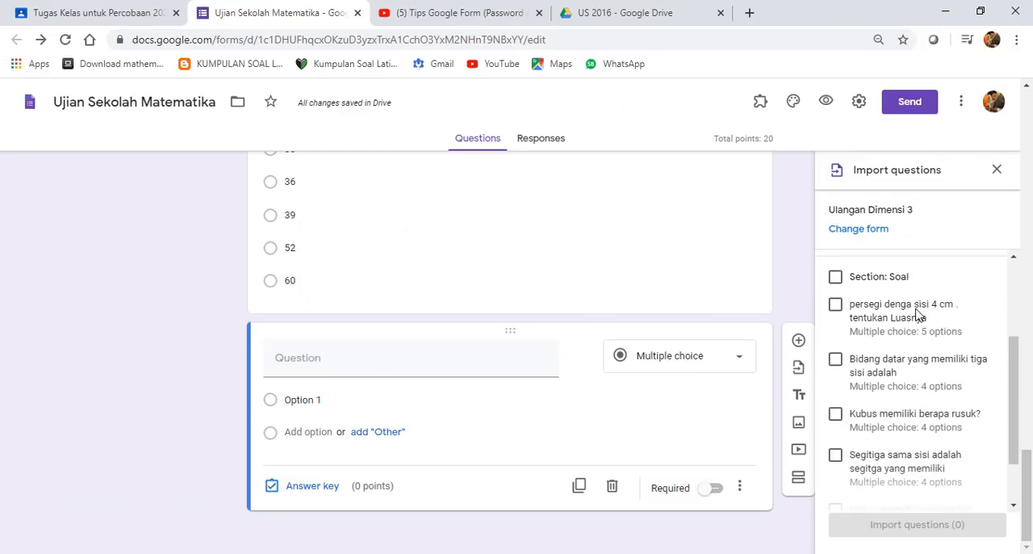
scroll(917, 315, "down", 1)
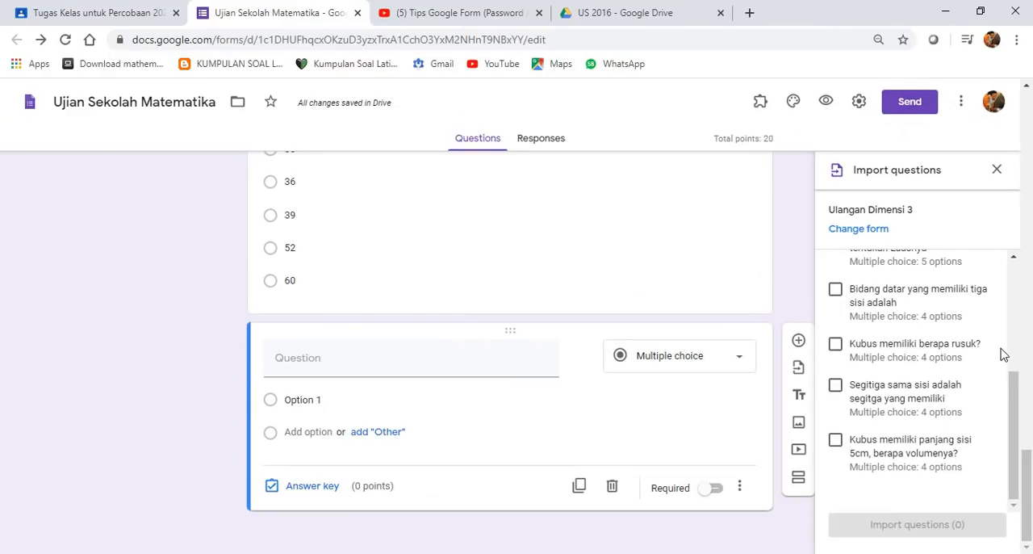
scroll(1002, 353, "up", 1)
scroll(944, 360, "up", 2)
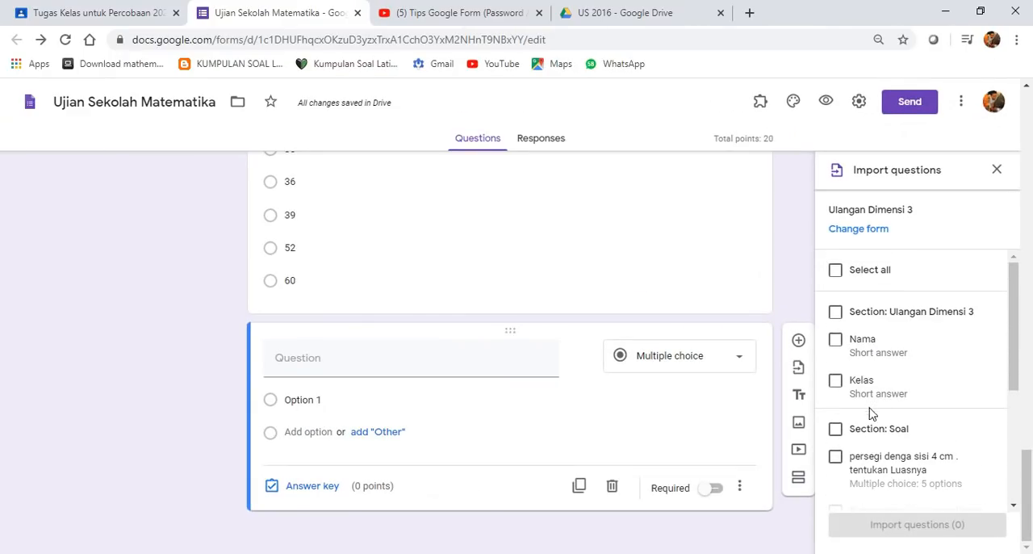
scroll(872, 413, "down", 1)
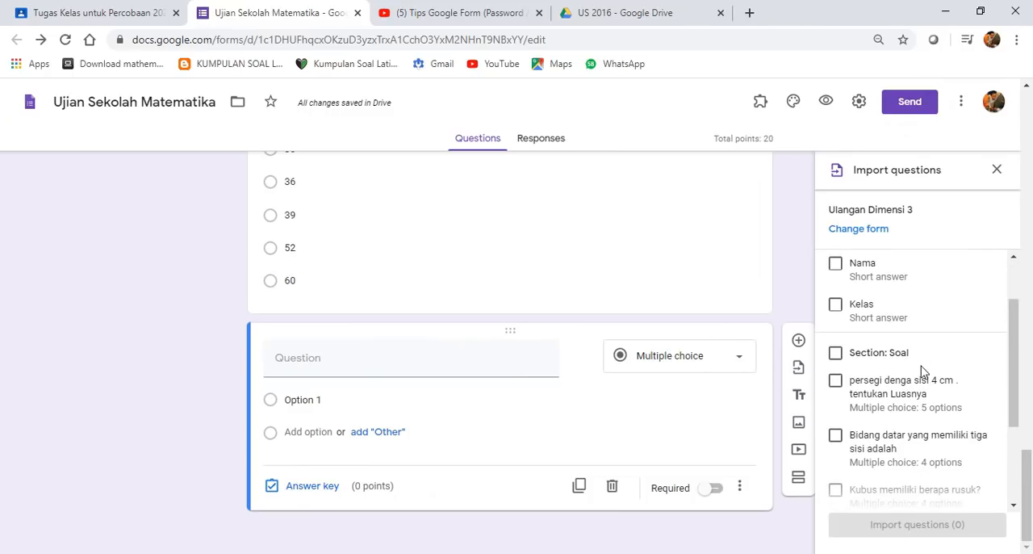
scroll(912, 375, "down", 1)
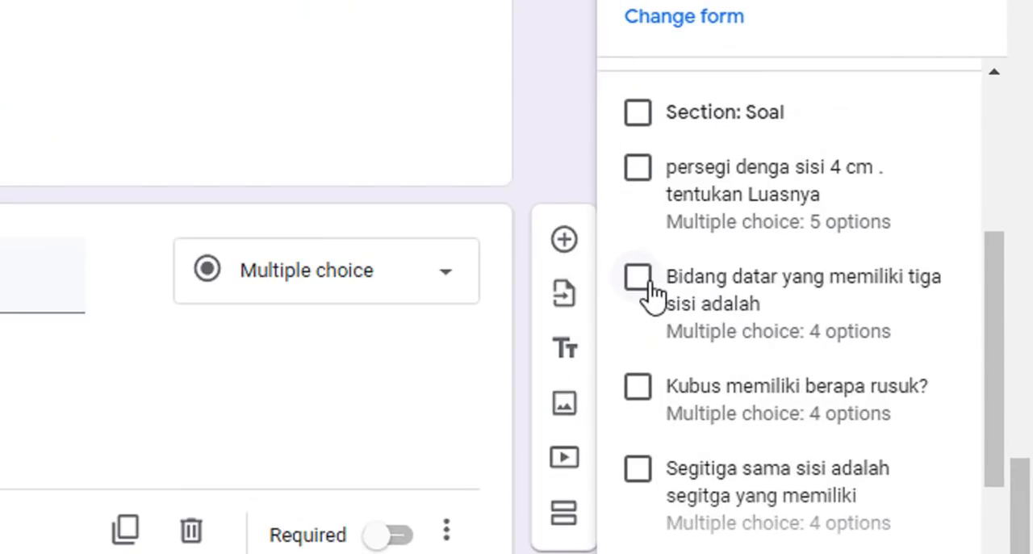
- Select the Soal section's questions on three-sided plane figures, cube edges, equilateral triangles and the volume of a 5cm cube for import
left_click(846, 367)
scroll(705, 406, "down", 2)
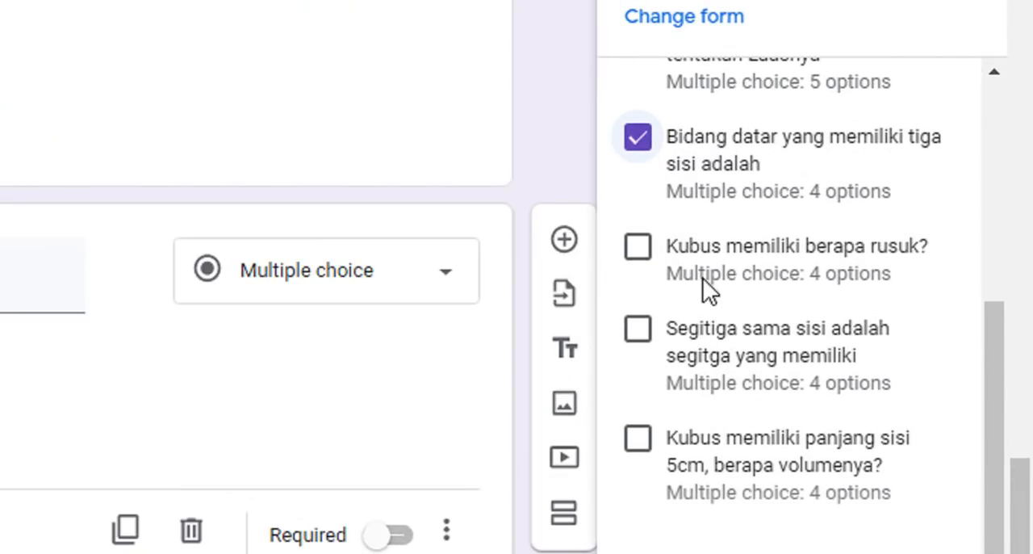
left_click(653, 247)
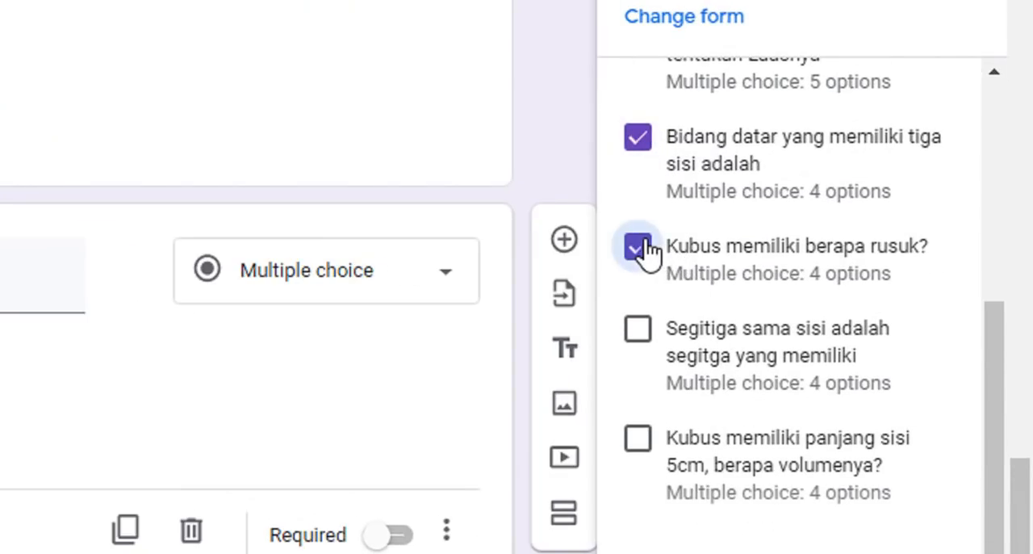
left_click(647, 331)
left_click(645, 431)
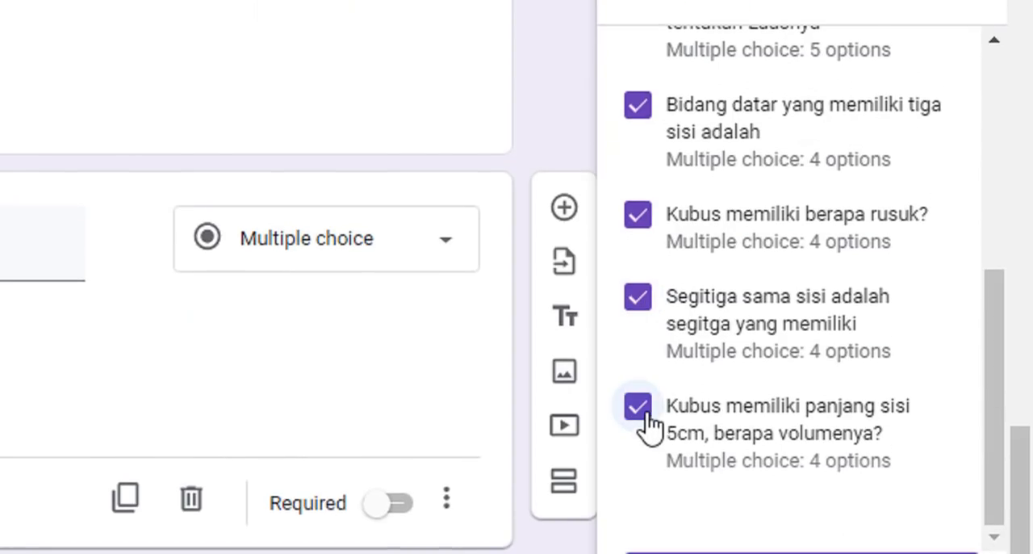
- Add the question about the area of a square with 4 cm sides to the selection and import all selected questions
scroll(656, 137, "up", 4)
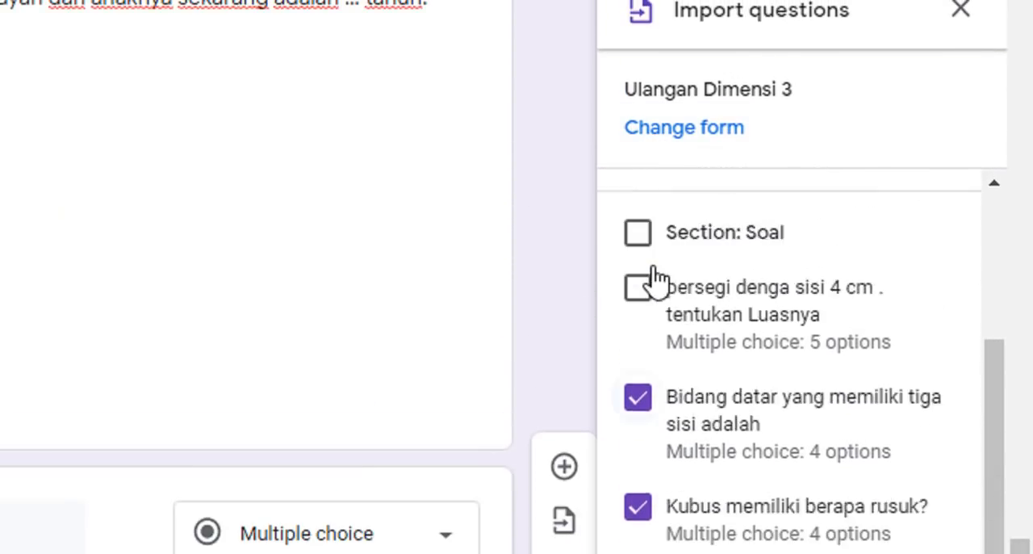
scroll(655, 278, "up", 1)
left_click(646, 444)
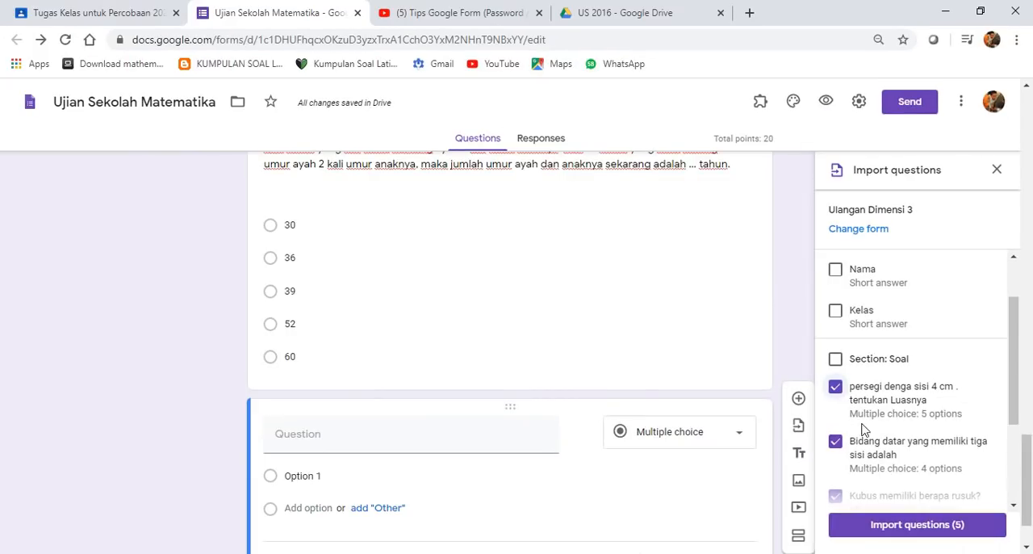
scroll(878, 413, "down", 1)
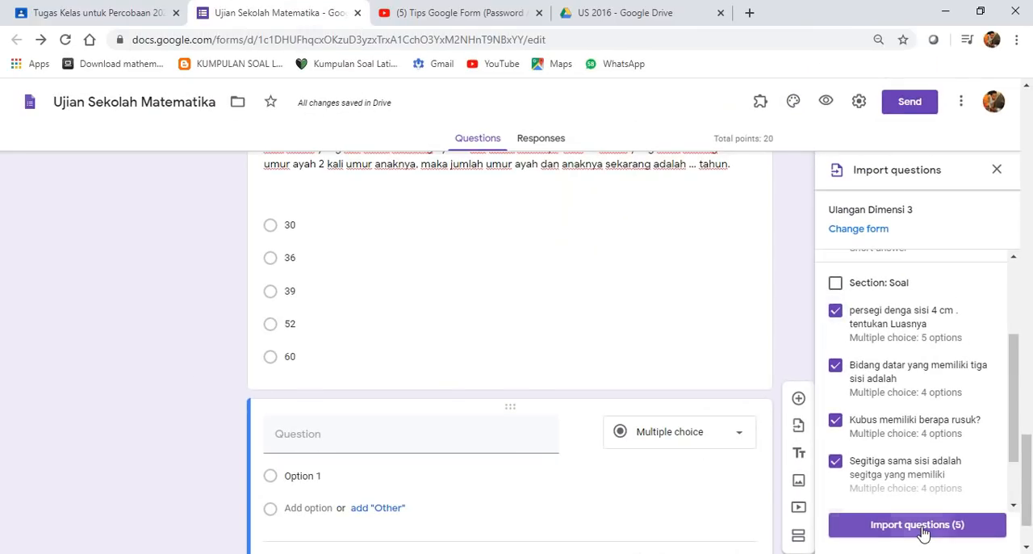
left_click(917, 524)
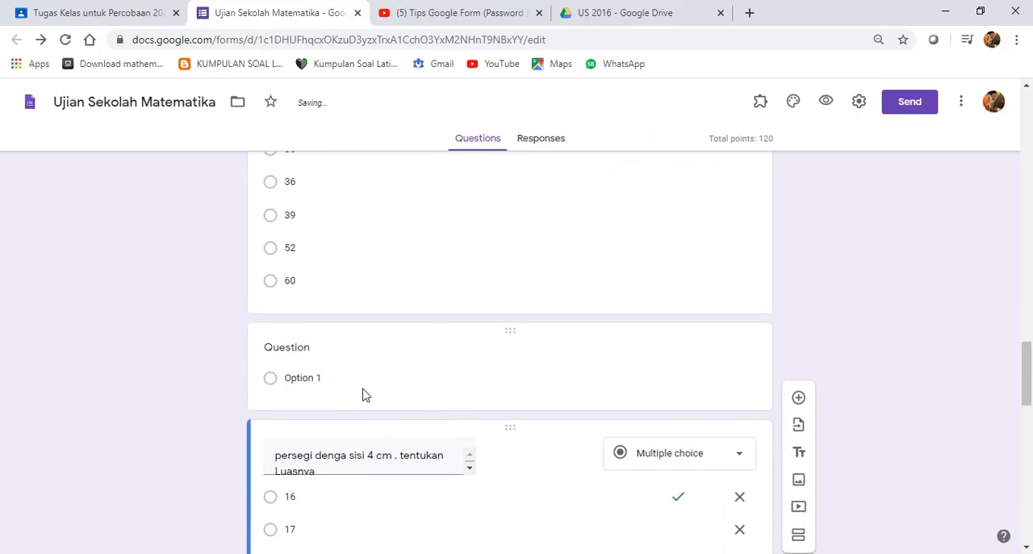
- Review the imported questions and their answer options, from the 4 cm square question to the 5cm cube volume question
scroll(364, 397, "down", 2)
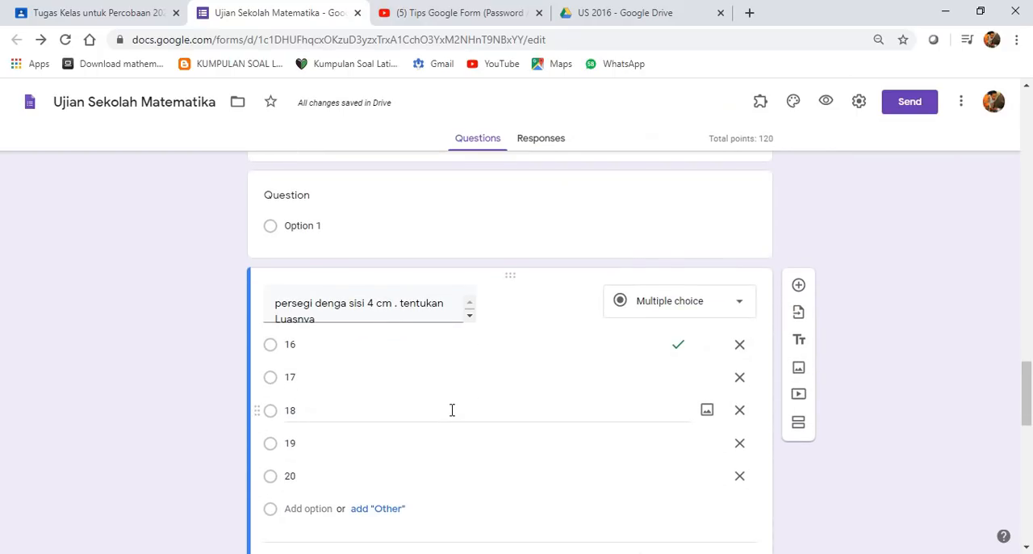
scroll(417, 441, "down", 2)
scroll(387, 448, "up", 4)
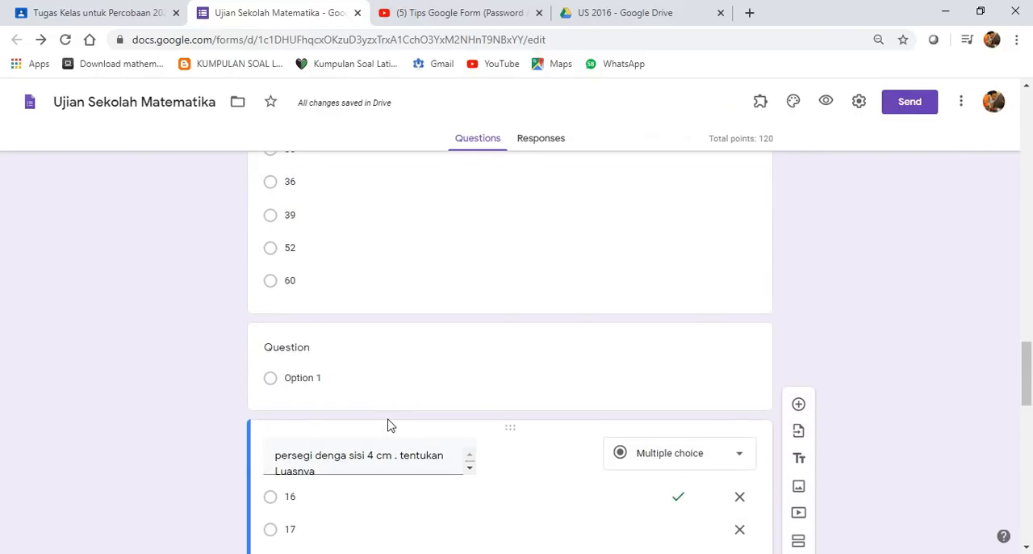
scroll(388, 425, "up", 3)
scroll(388, 417, "up", 3)
scroll(389, 411, "down", 2)
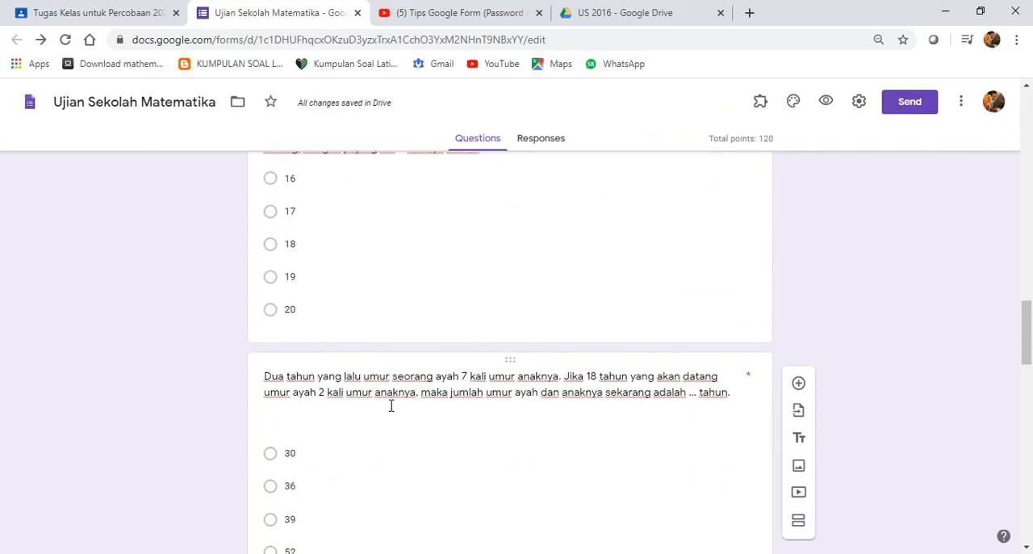
scroll(391, 416, "down", 6)
scroll(374, 387, "down", 4)
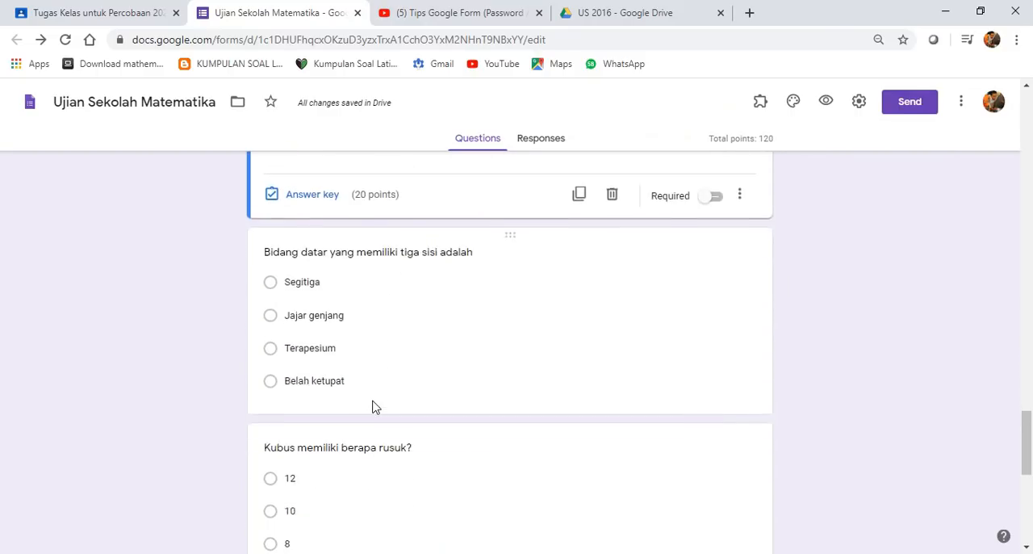
scroll(374, 408, "down", 6)
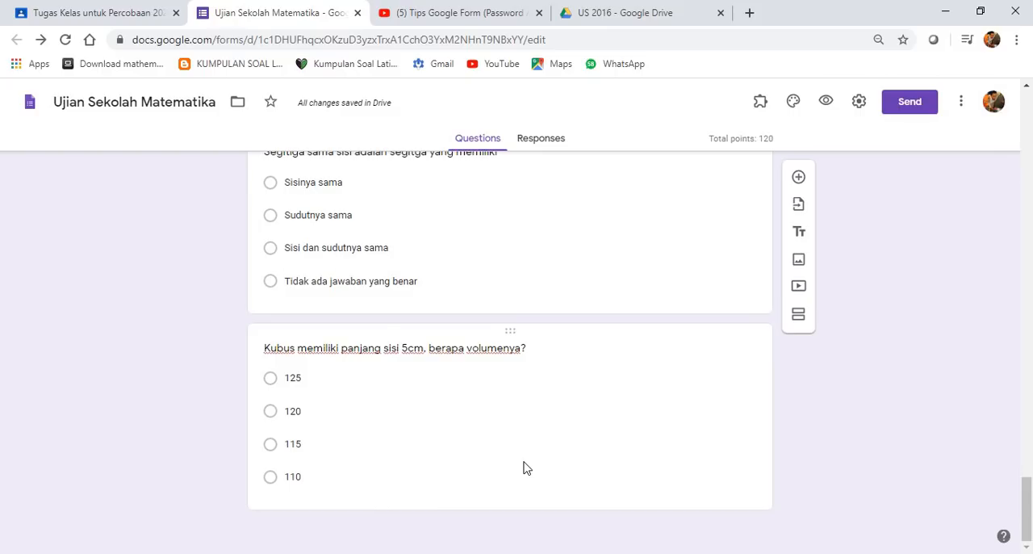
scroll(526, 468, "up", 3)
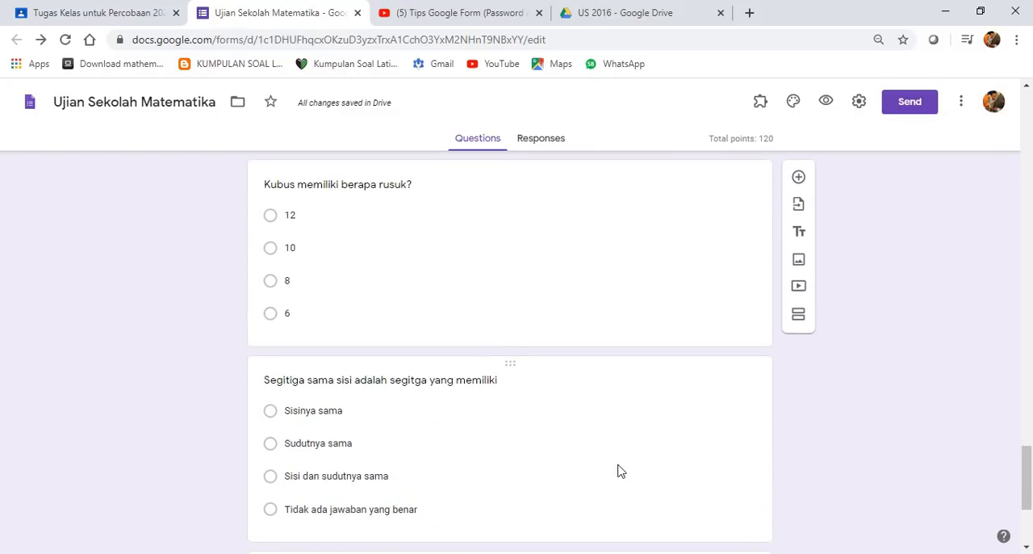
scroll(565, 460, "up", 2)
- Open the imported cube-edge and three-sided plane figure questions to check their marked answers and points
left_click(452, 429)
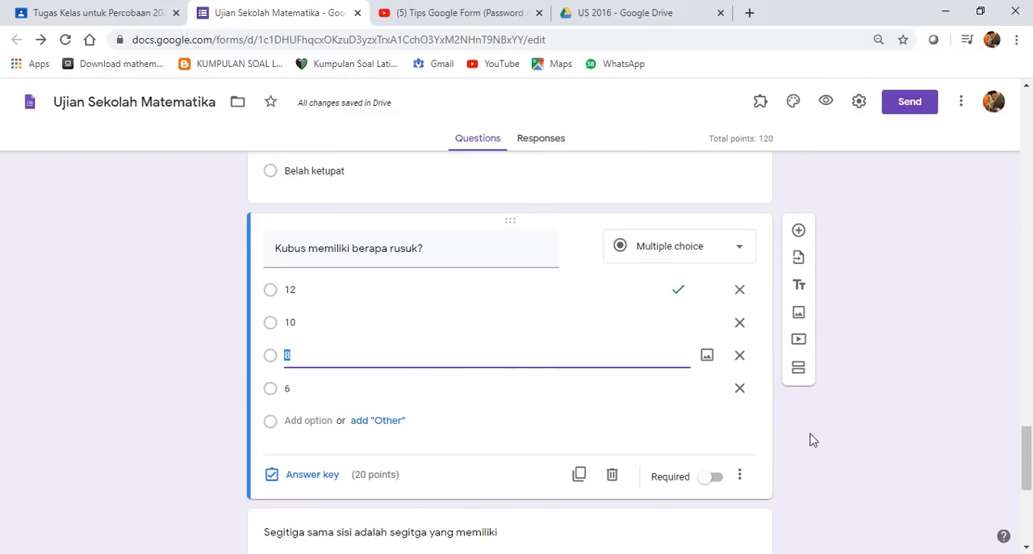
scroll(392, 399, "up", 3)
left_click(421, 370)
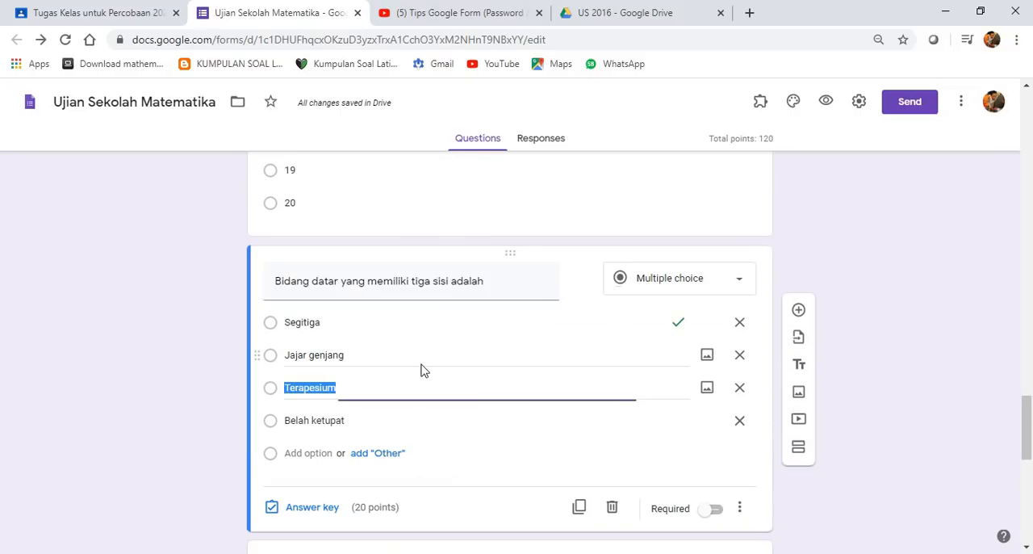
scroll(512, 395, "up", 3)
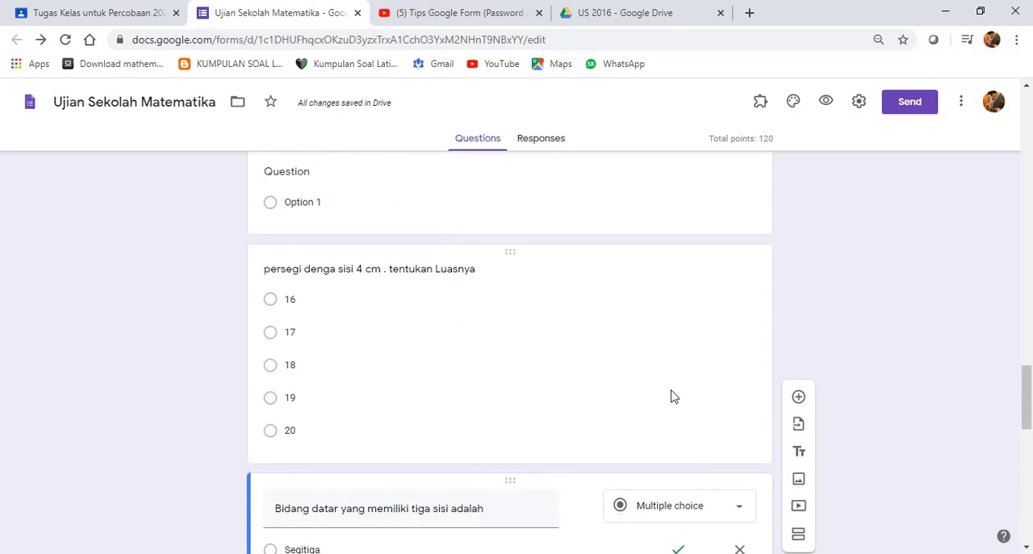
scroll(674, 396, "down", 15)
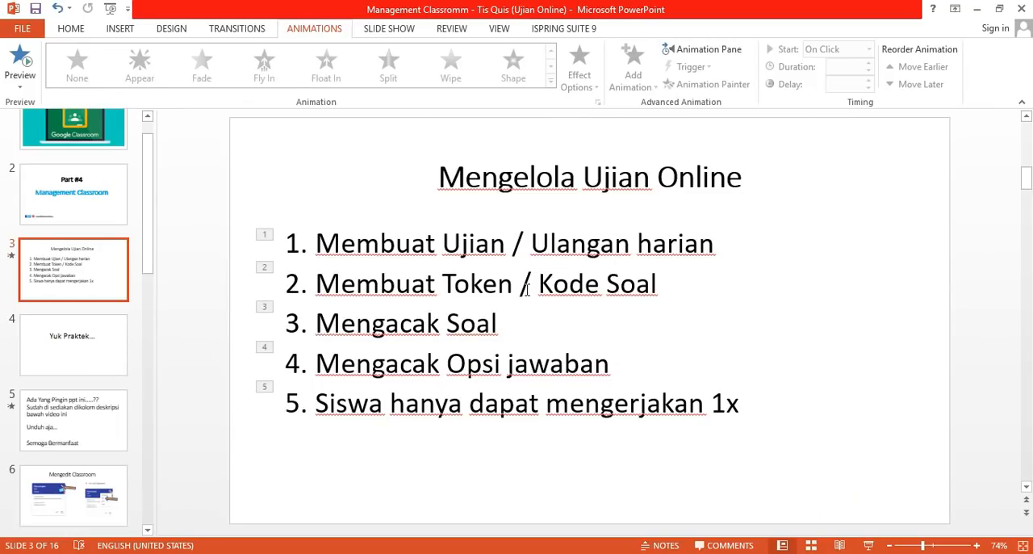
- Switch from the PowerPoint outline back to the Ujian Sekolah Matematika form and enable Limit to 1 response in its settings
left_click(526, 289)
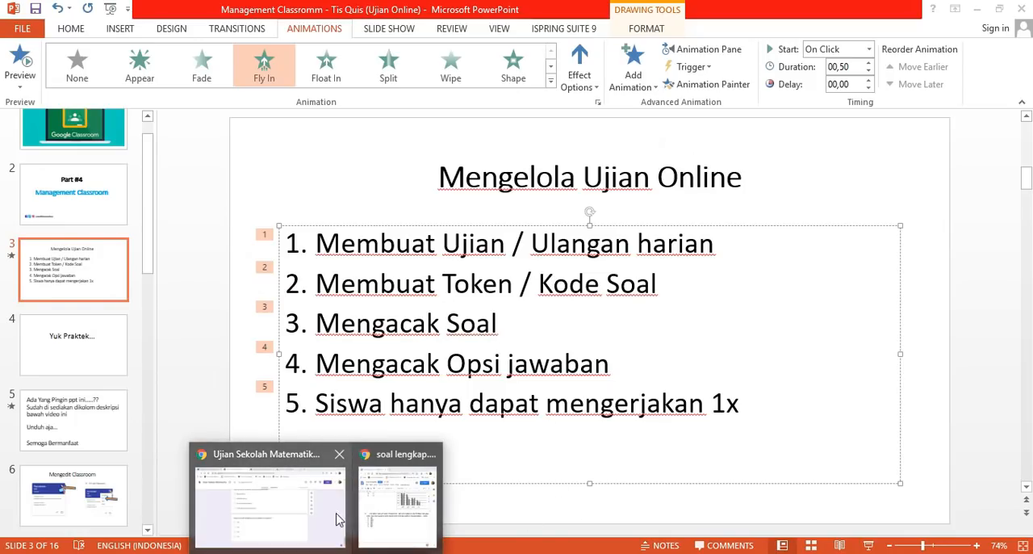
left_click(309, 517)
scroll(710, 396, "up", 10)
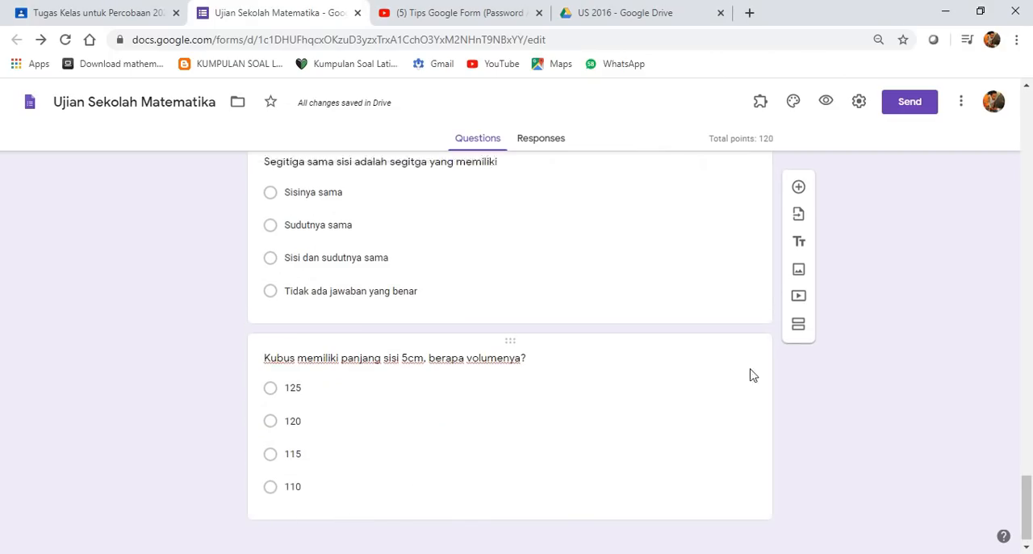
left_click(858, 103)
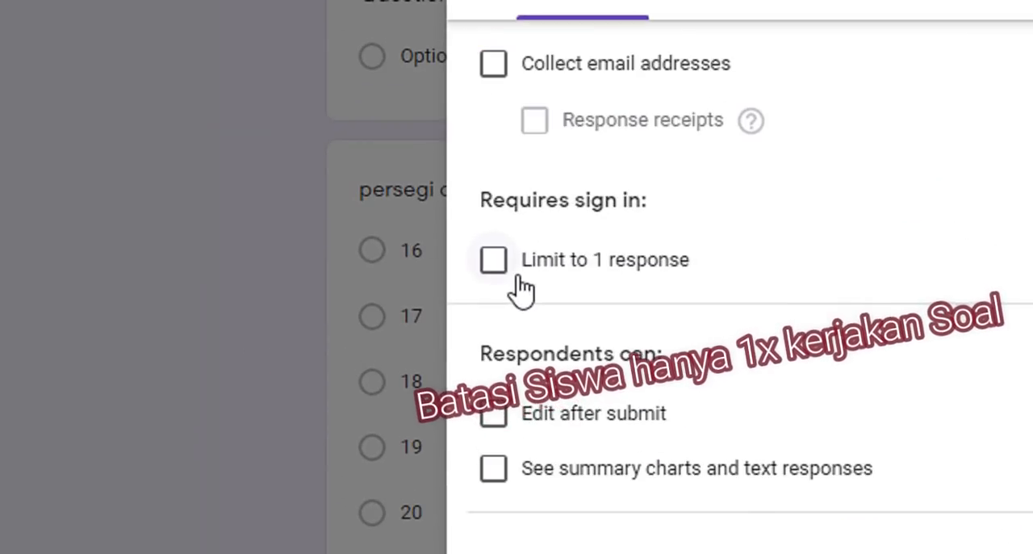
left_click(499, 263)
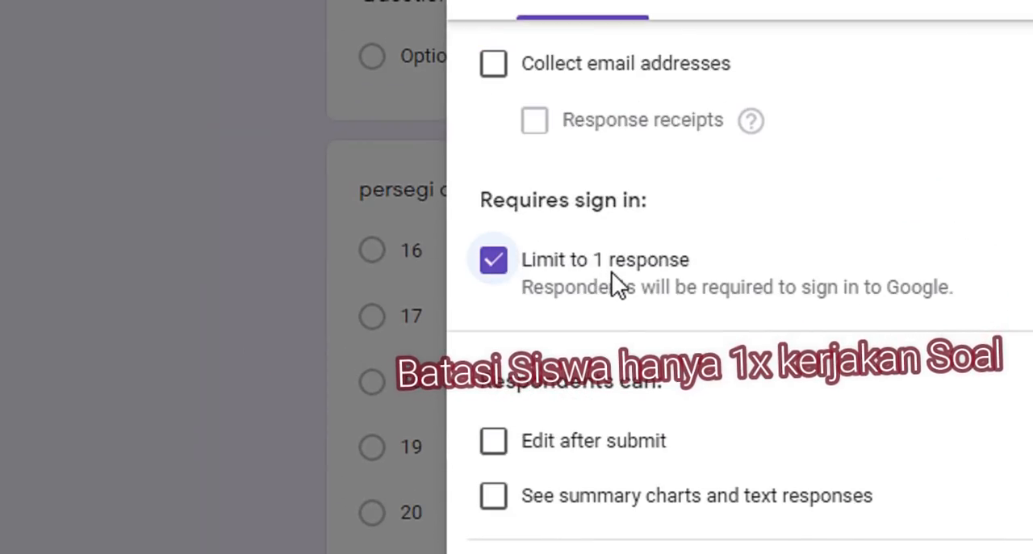
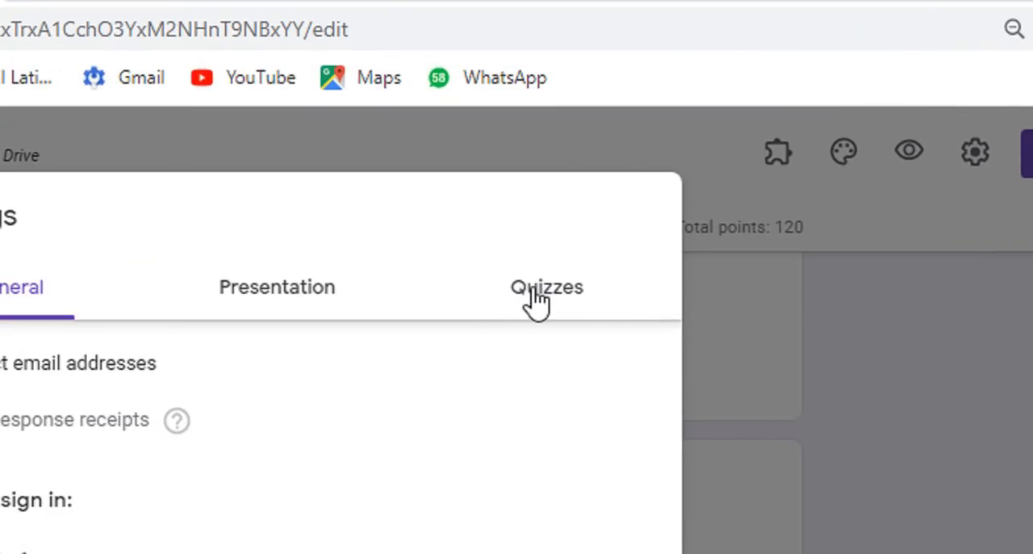
- Review the quiz settings for grade release and for what respondents can see
left_click(648, 176)
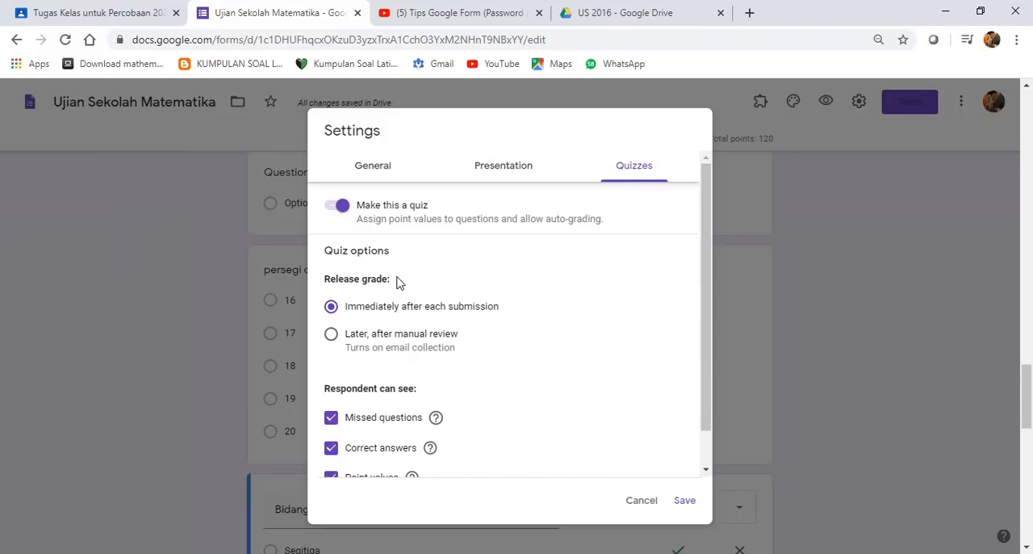
scroll(372, 299, "down", 1)
scroll(430, 317, "down", 2)
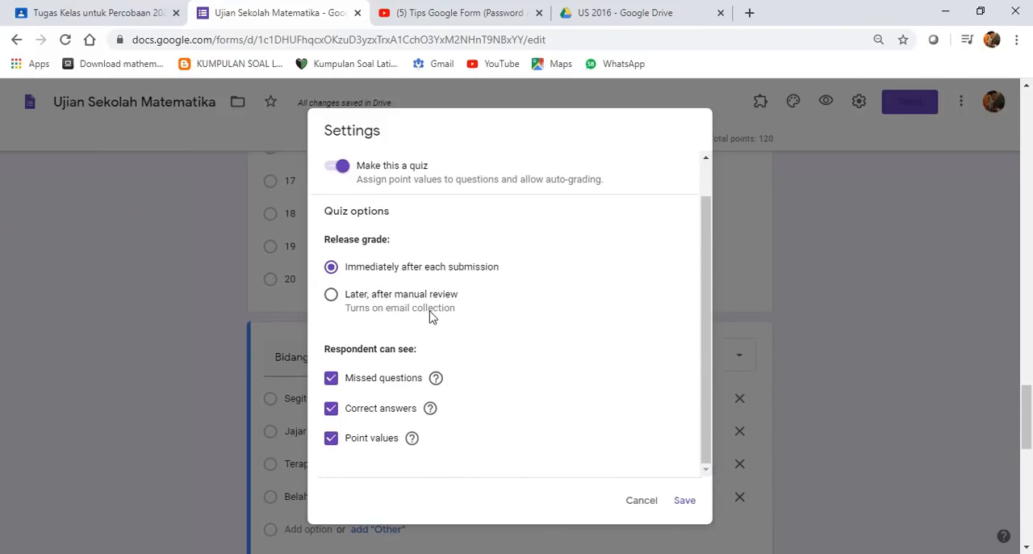
scroll(435, 395, "down", 1)
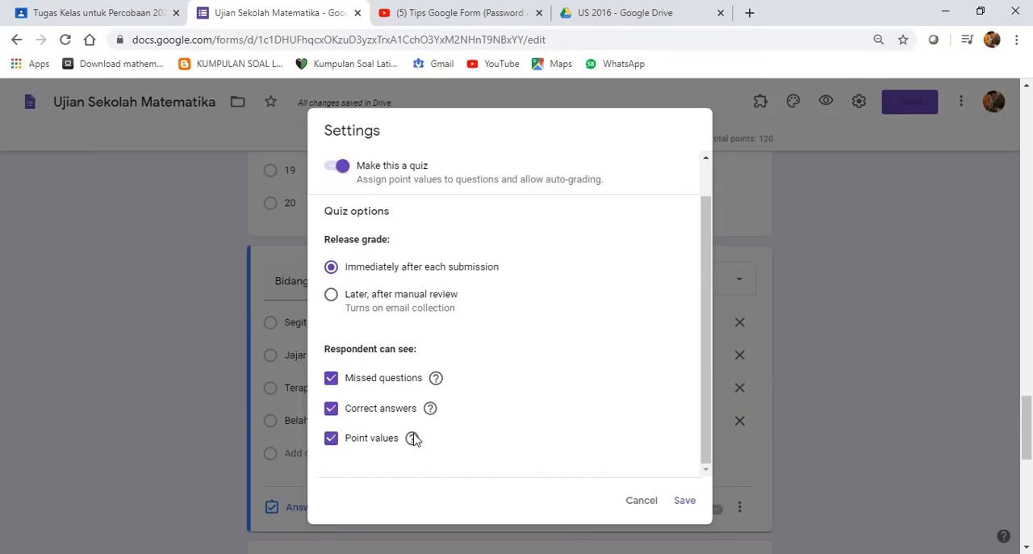
scroll(414, 437, "up", 1)
scroll(436, 412, "up", 2)
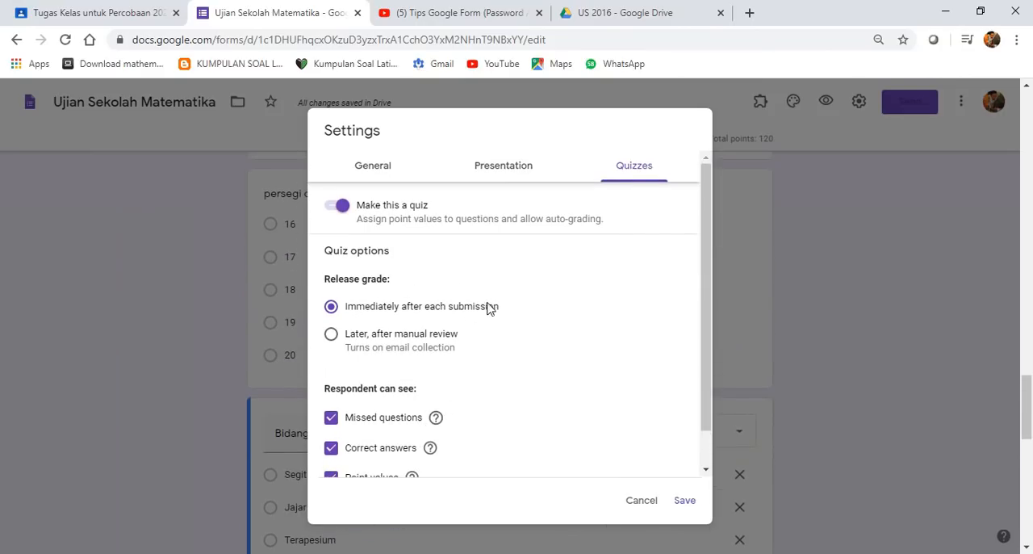
- Turn on Shuffle question order in the presentation settings and recheck that Limit to 1 response is enabled in the general settings
left_click(496, 171)
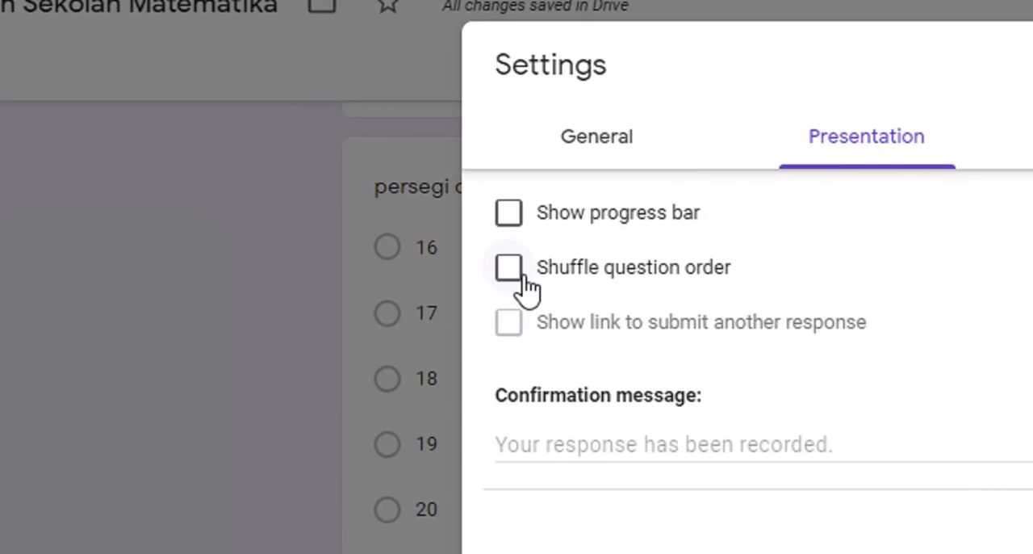
left_click(514, 274)
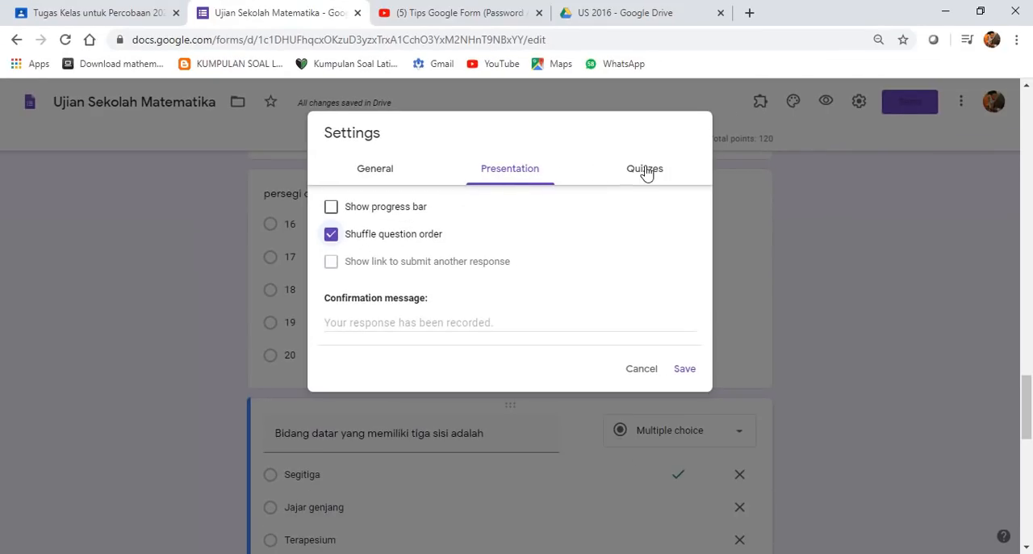
left_click(377, 176)
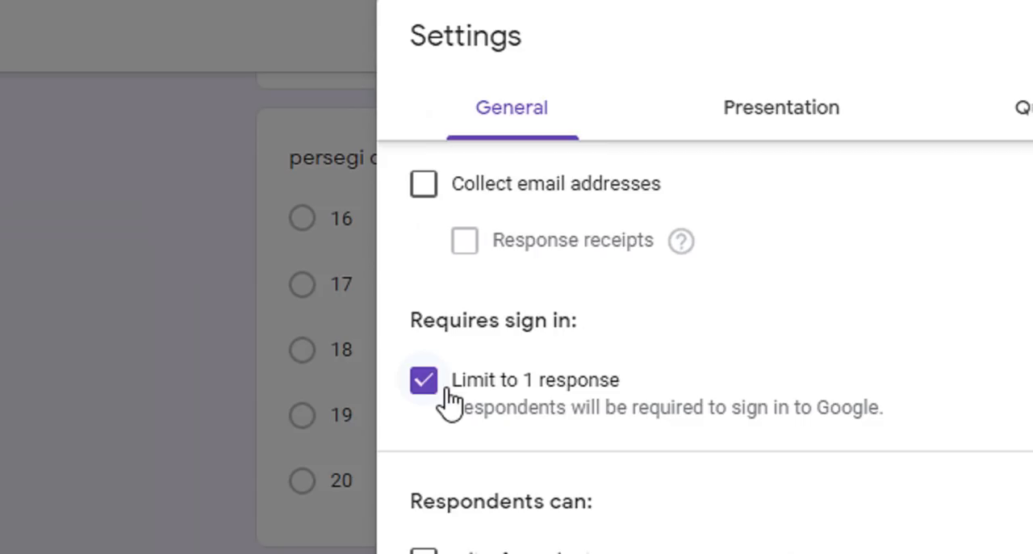
left_click(428, 382)
left_click(427, 383)
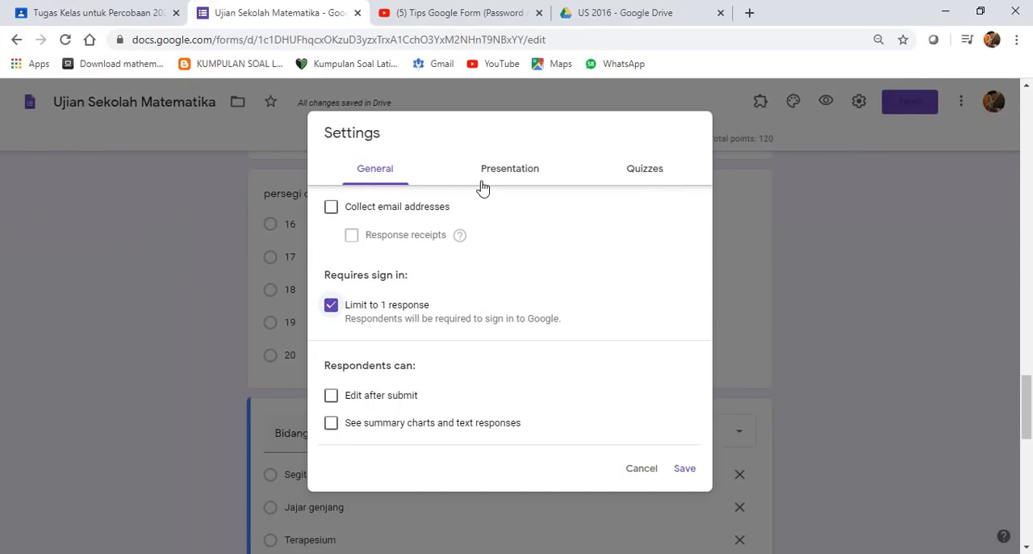
- Write "Terimakasih soal sudah dikerjakan" as the first line of the form's confirmation message
left_click(748, 168)
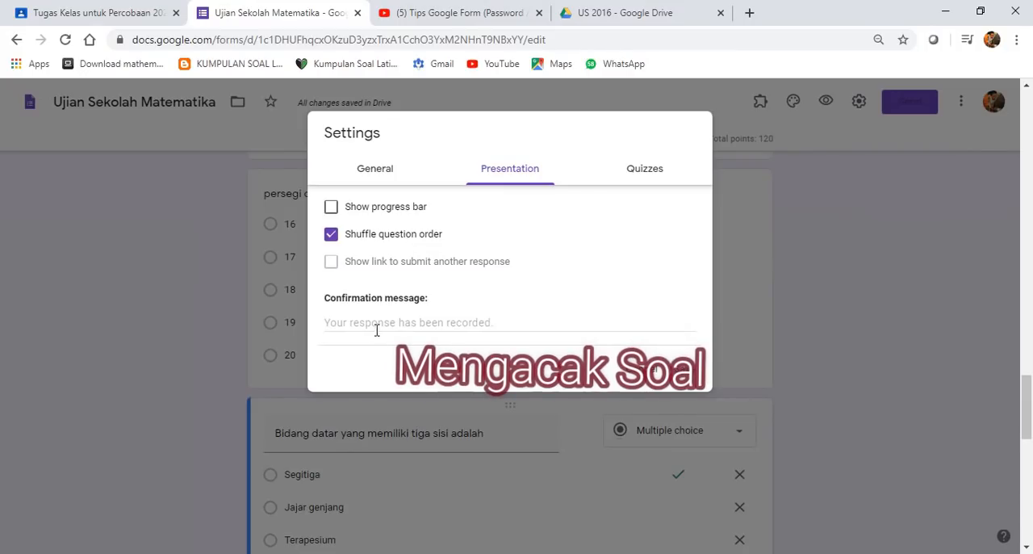
left_click(378, 322)
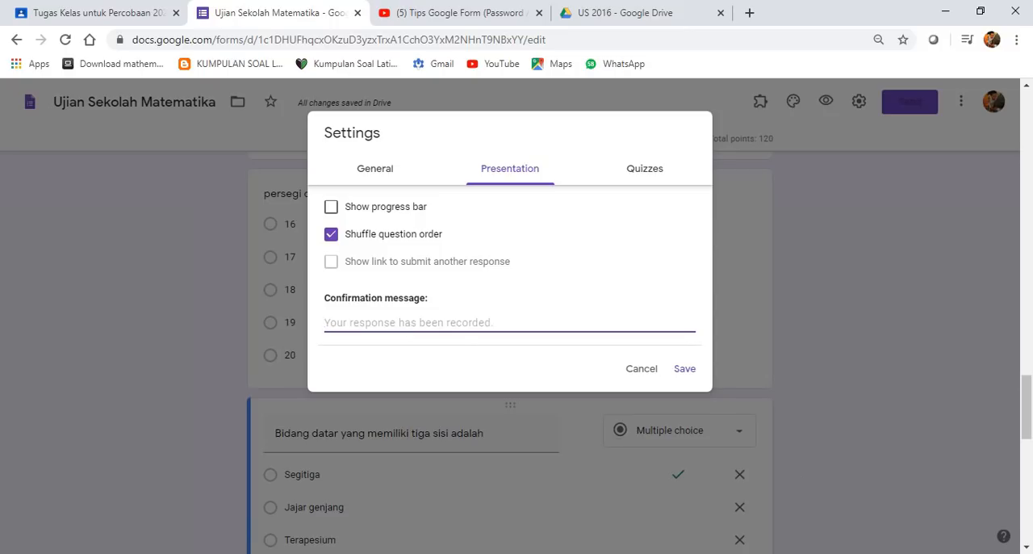
type("Terima")
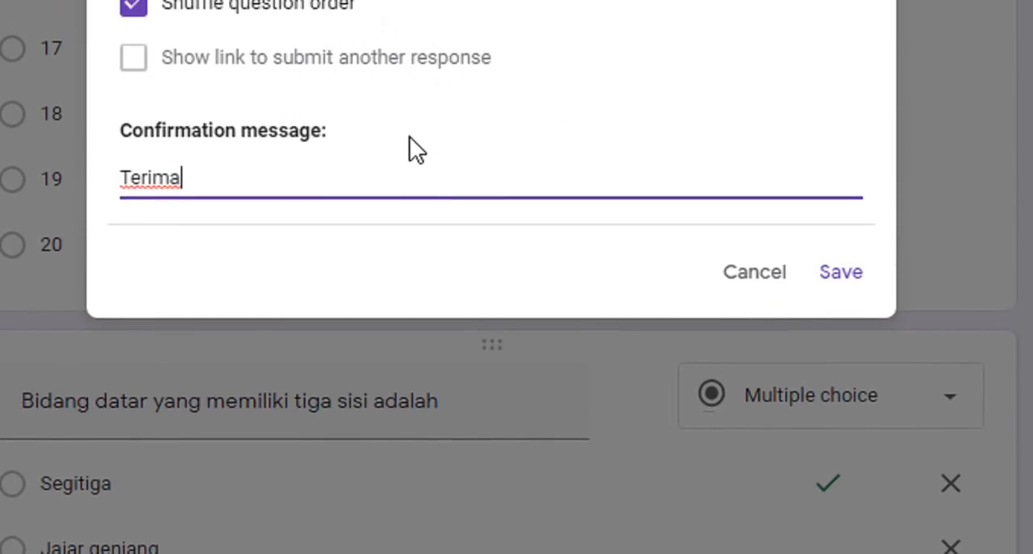
type("kasih ")
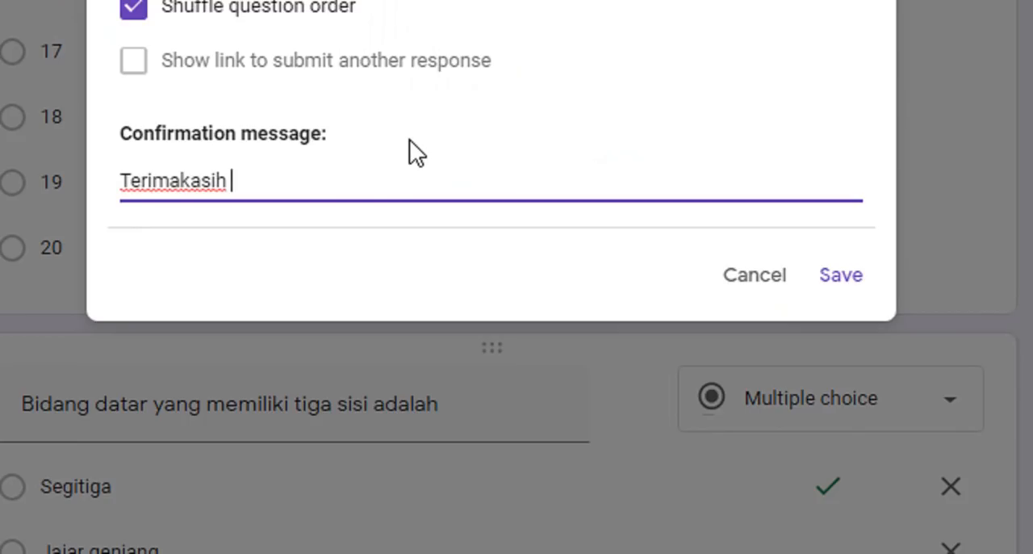
type("soal ")
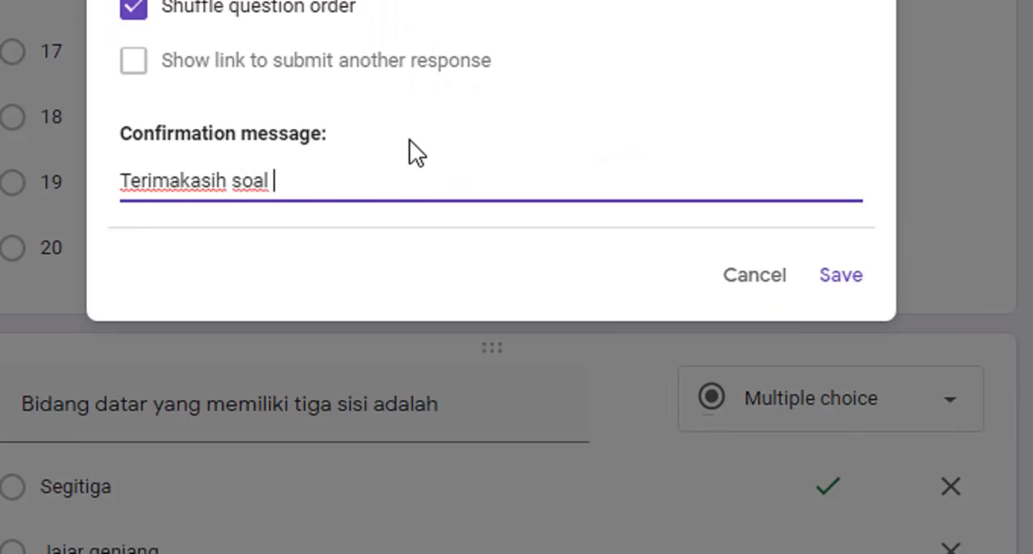
type("suda")
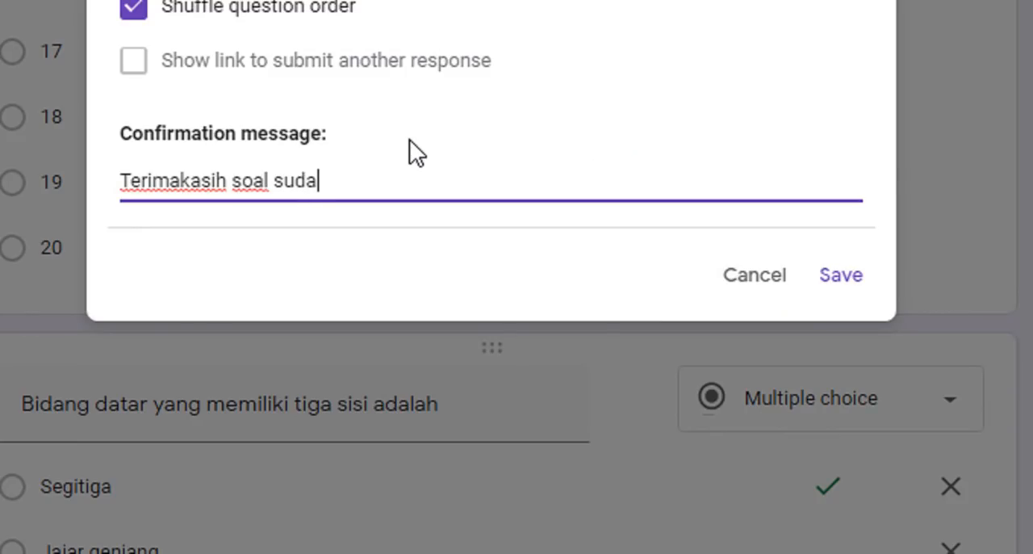
type("h dikerjakan")
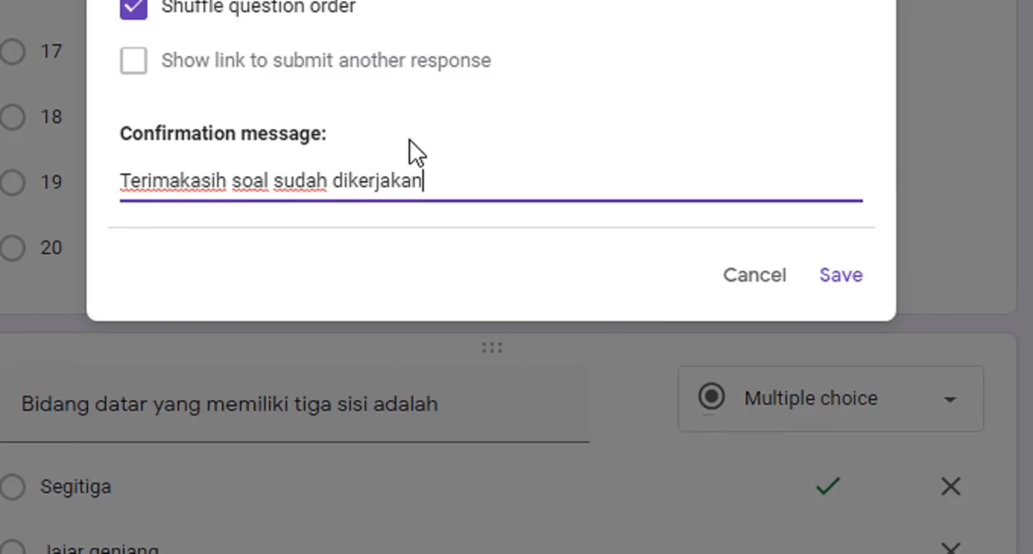
key("Return")
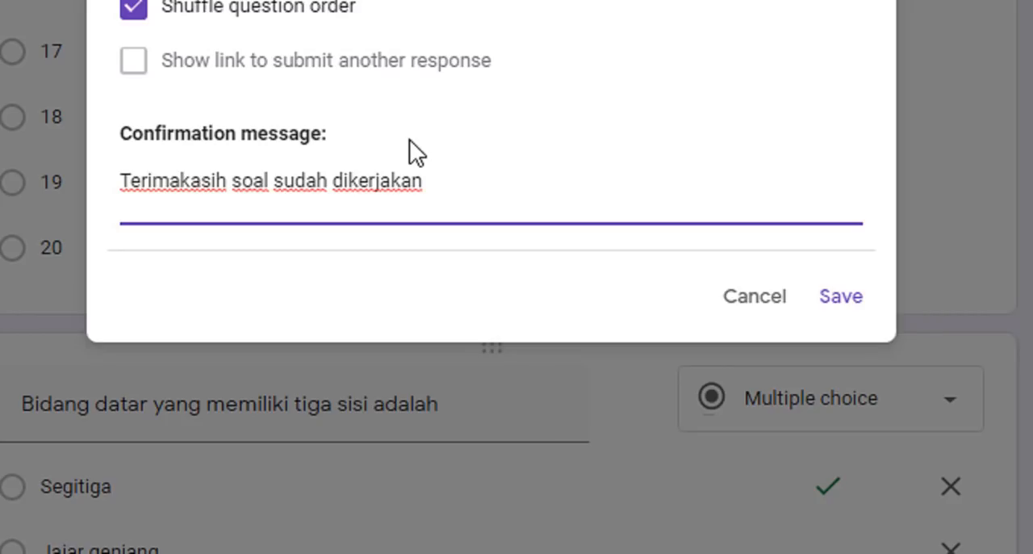
- Add the line "nilai sudah masuk dalam data Base kami" to the confirmation message, followed by a blank line
type("nilai s")
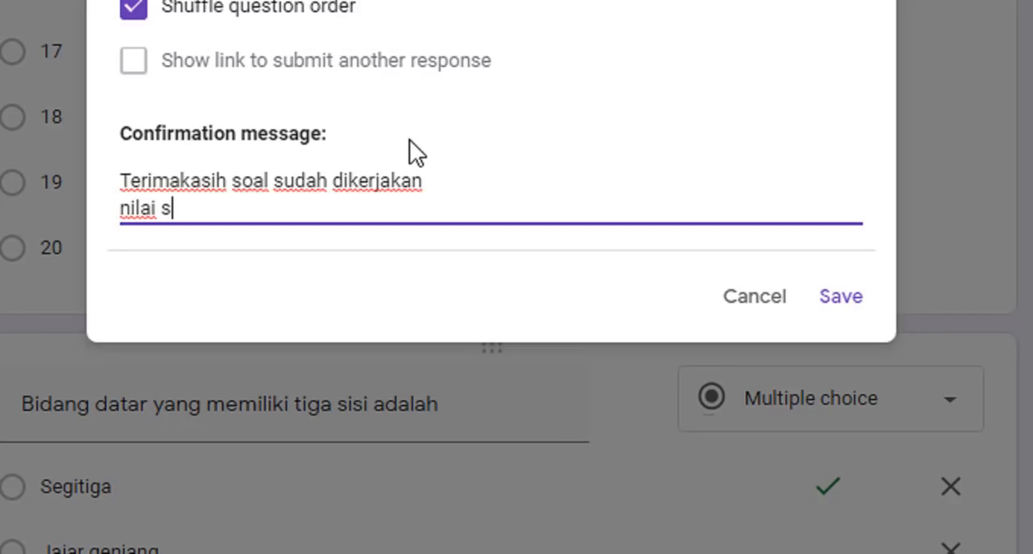
type("udah mas")
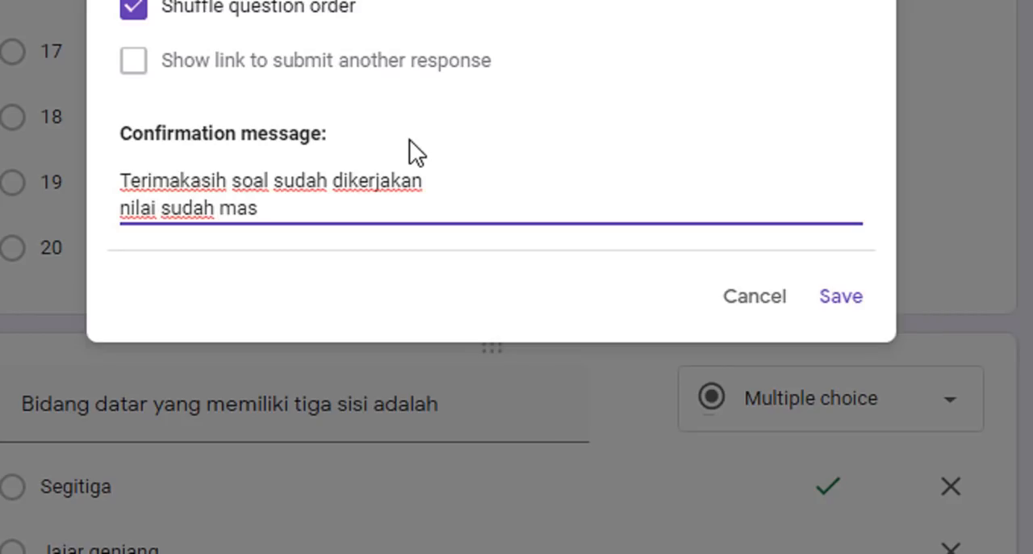
type("uk dalam at")
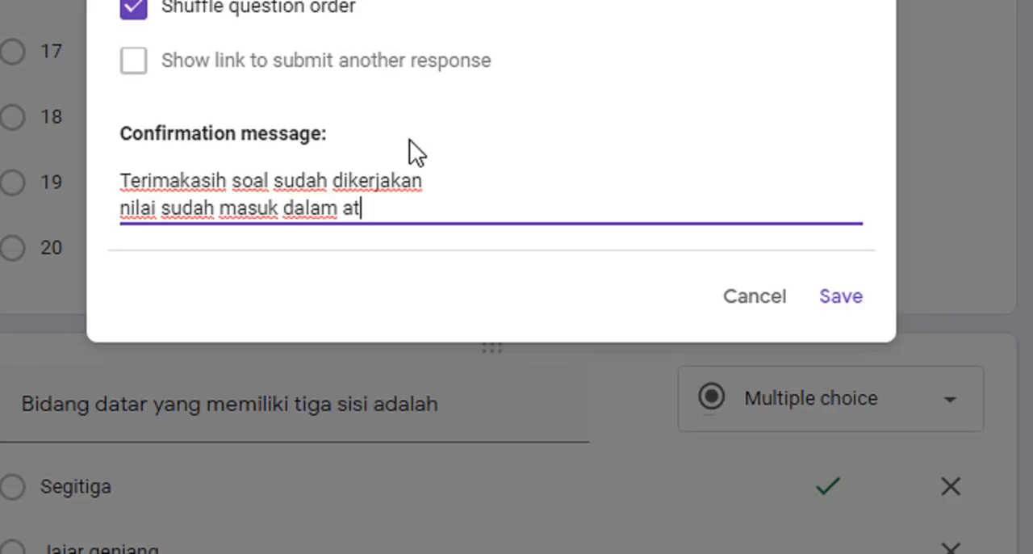
key("BackSpace")
key("BackSpace")
type("data Base ")
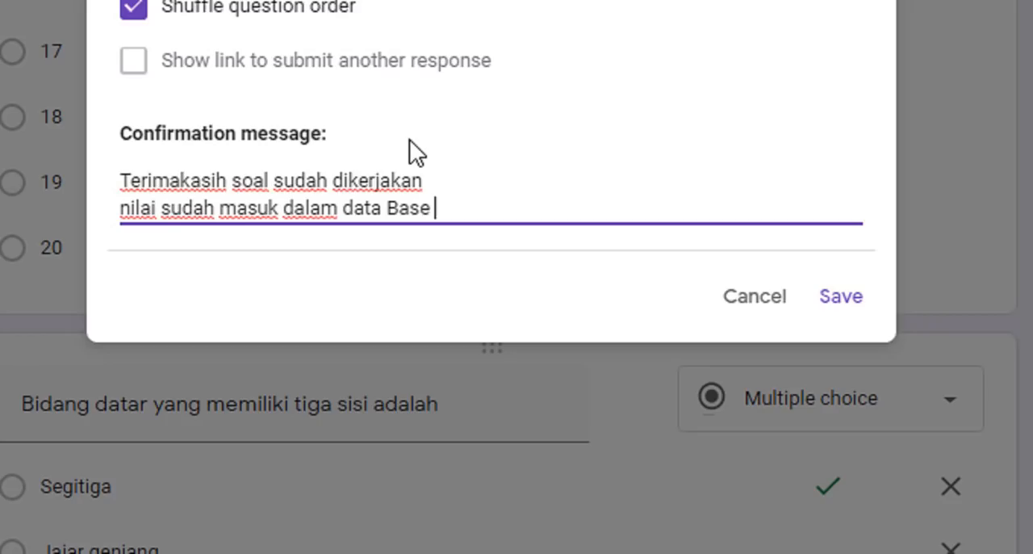
type("kami")
key("Return")
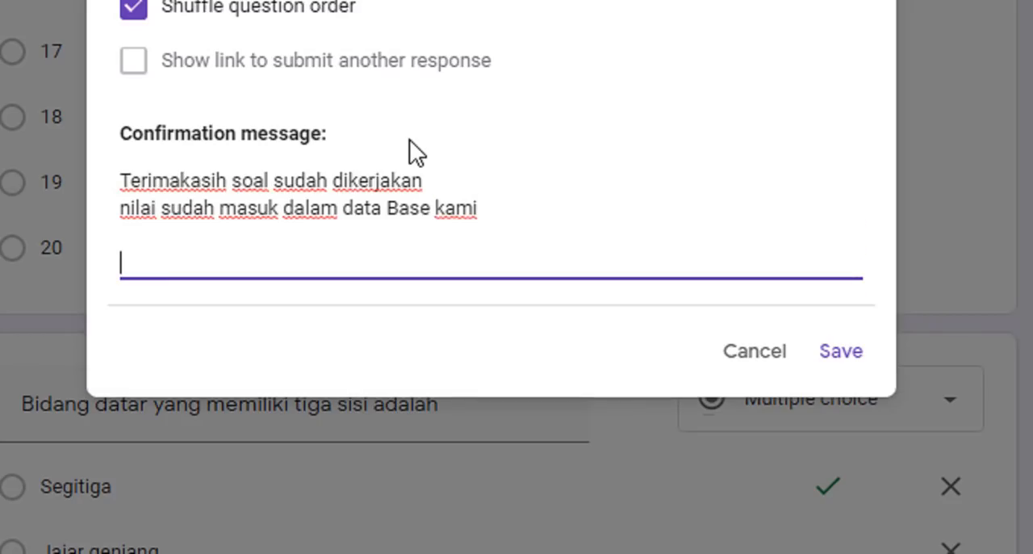
- Close the confirmation message with the word "salam" on its own line
type("tem")
key("BackSpace")
key("BackSpace")
key("BackSpace")
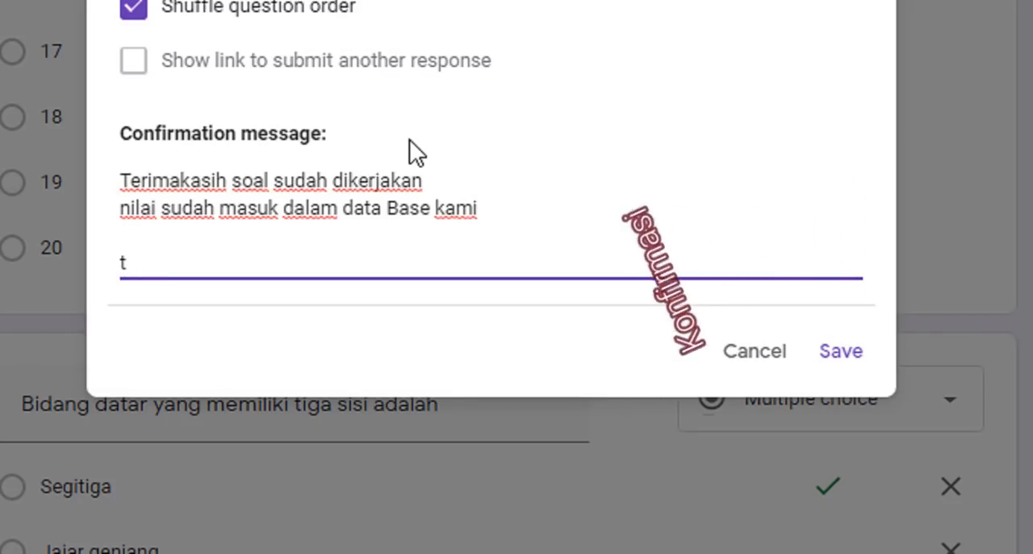
type("salam")
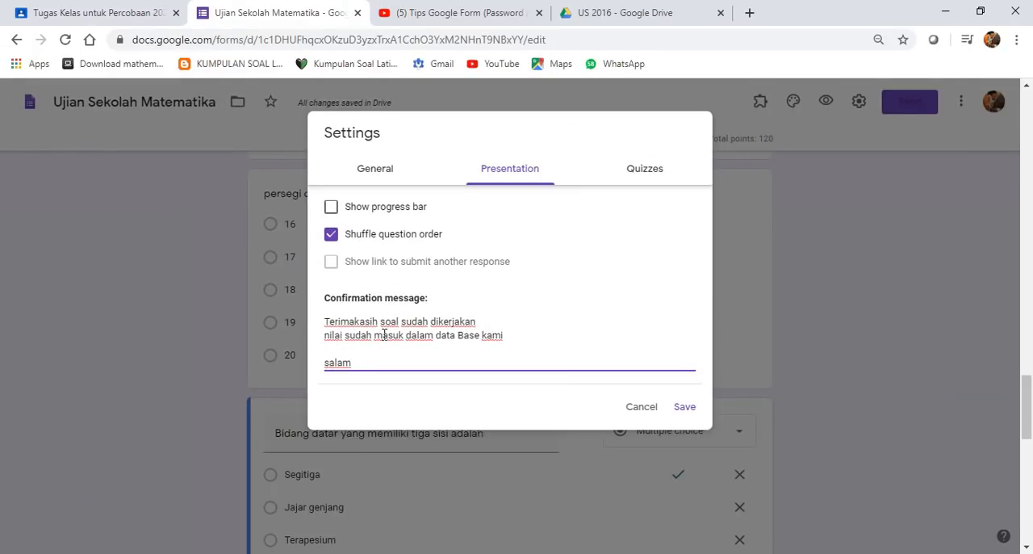
- Recheck the grade release and respondent visibility options of the quiz, then return to the presentation settings
left_click(653, 177)
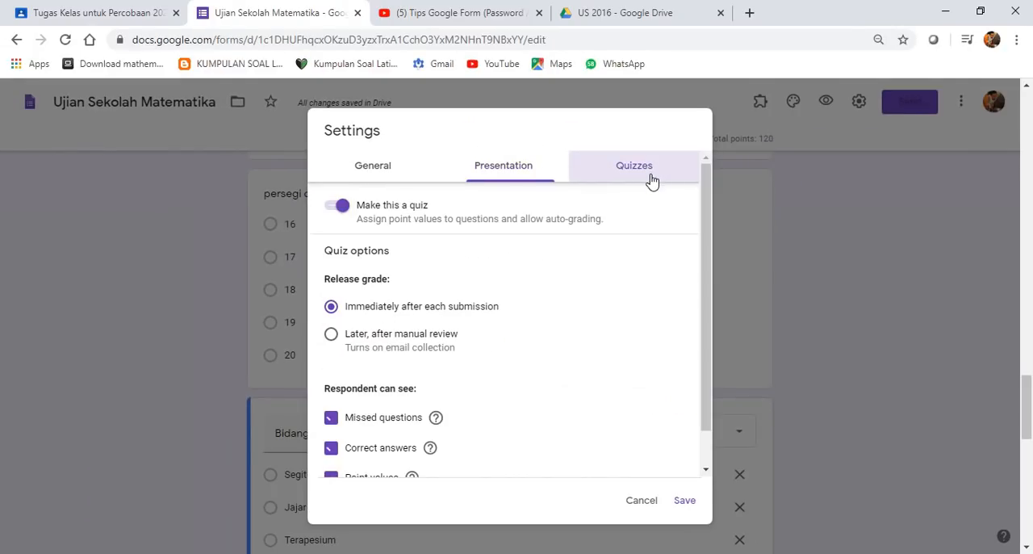
scroll(433, 327, "down", 1)
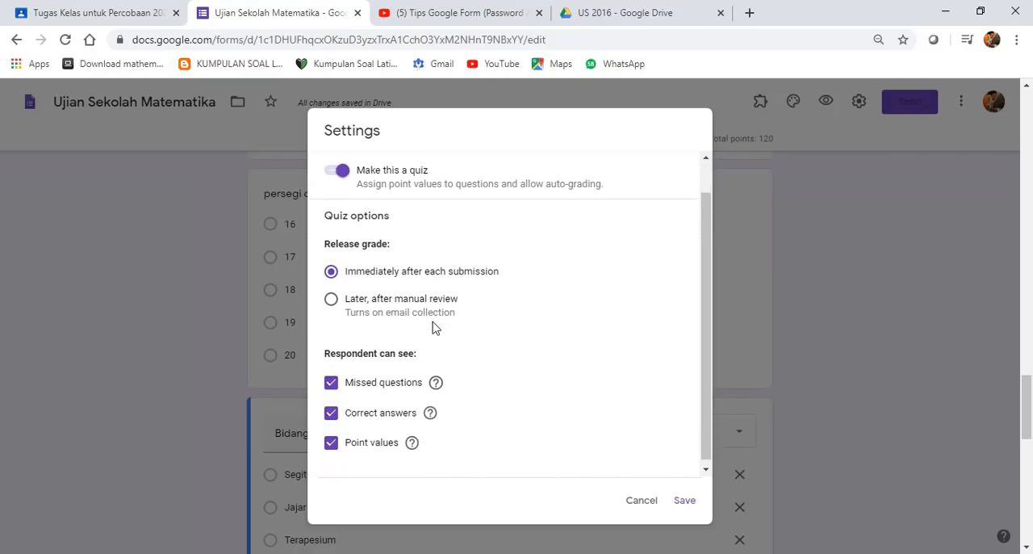
scroll(542, 245, "up", 1)
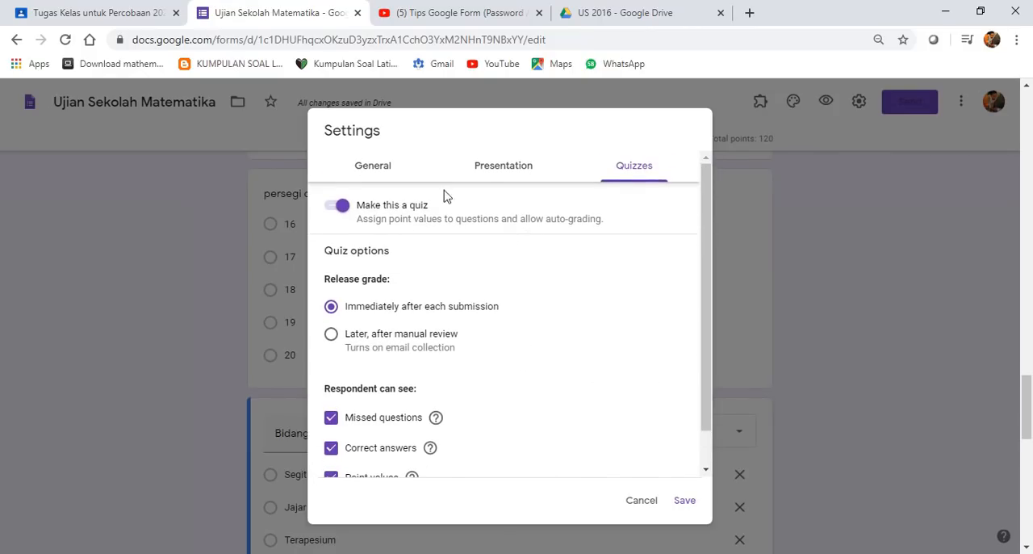
left_click(497, 166)
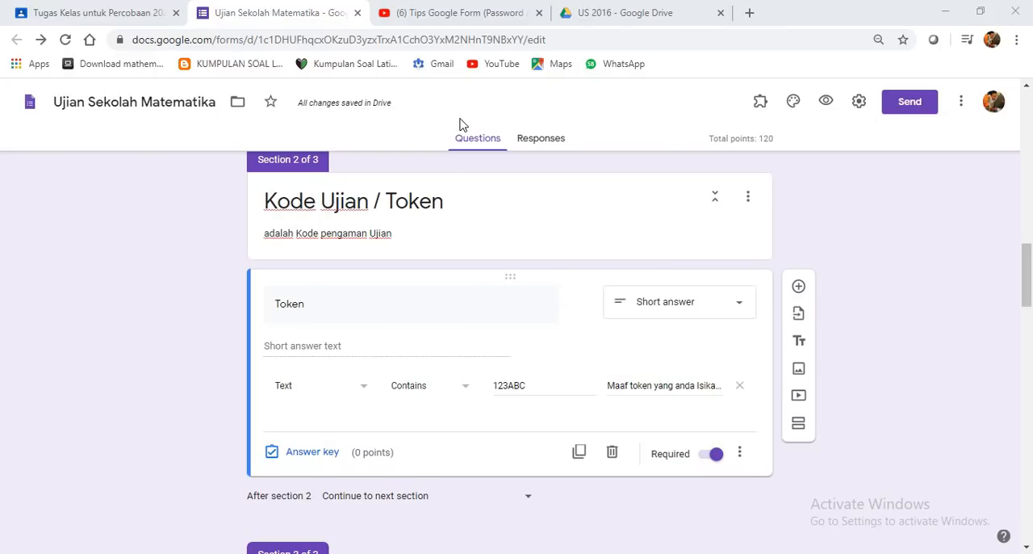
- Preview the form, fill in the respondent's name, class XII KJIJ 1 and Absen 1, and continue to the token section
left_click(826, 102)
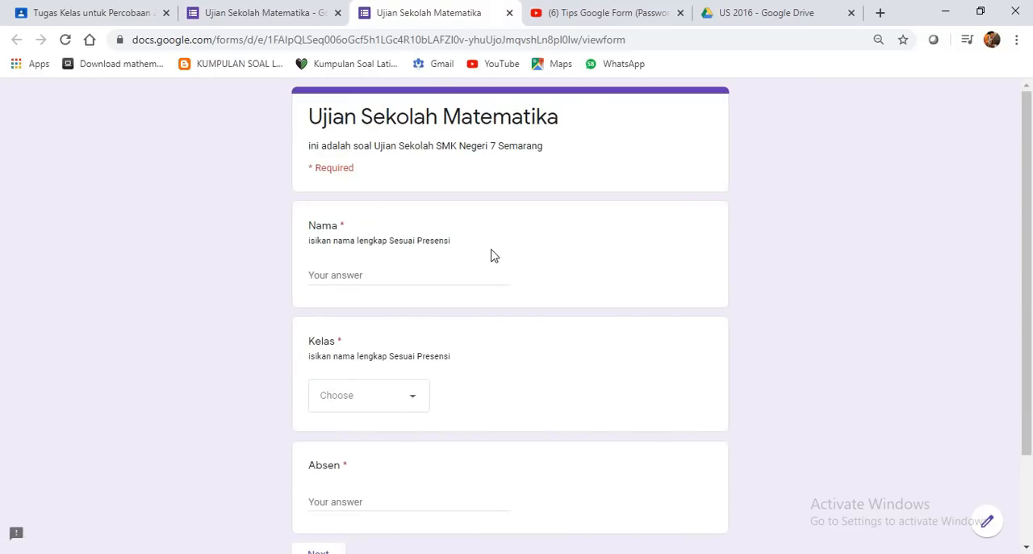
left_click(392, 276)
type("Mufid")
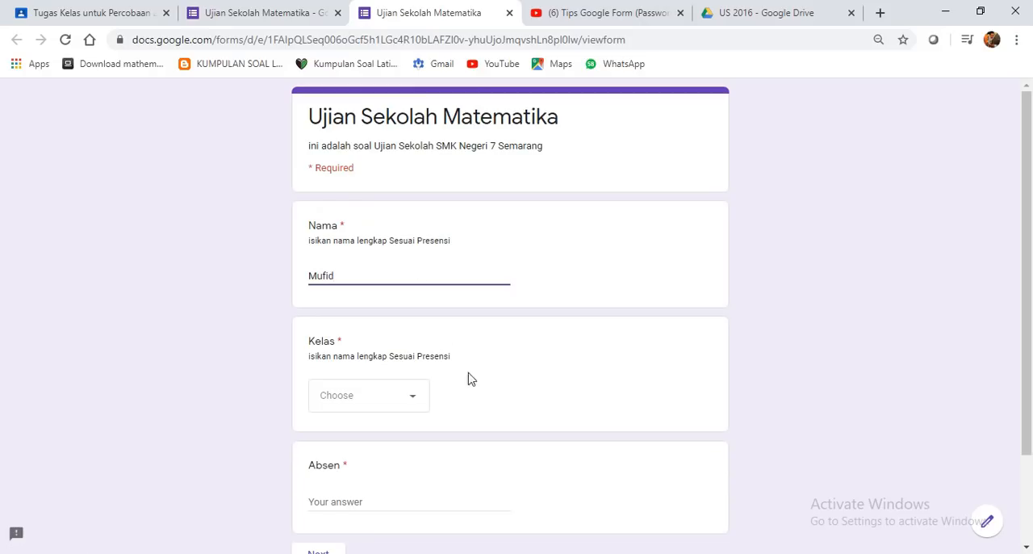
left_click(412, 399)
left_click(324, 164)
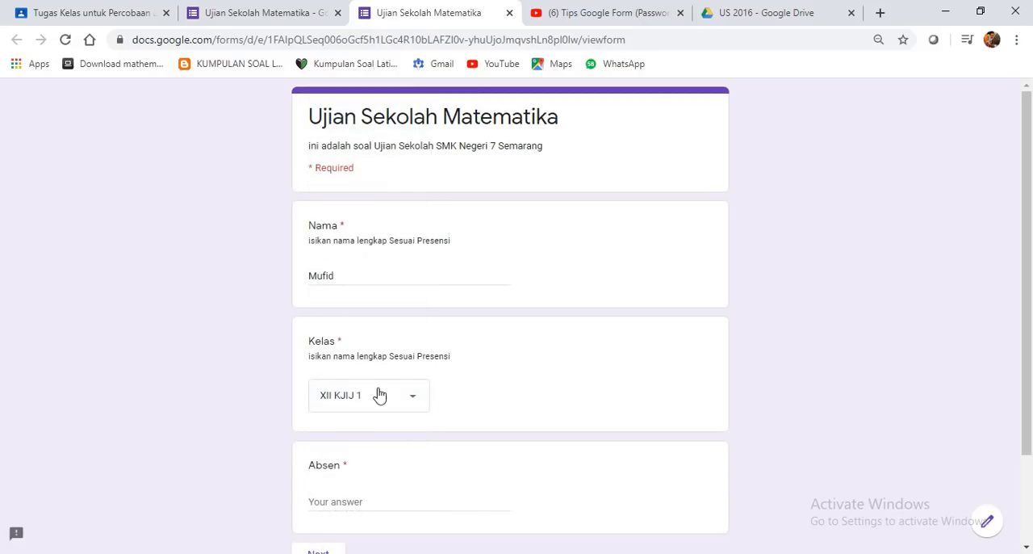
left_click(380, 494)
type("1")
scroll(387, 497, "down", 3)
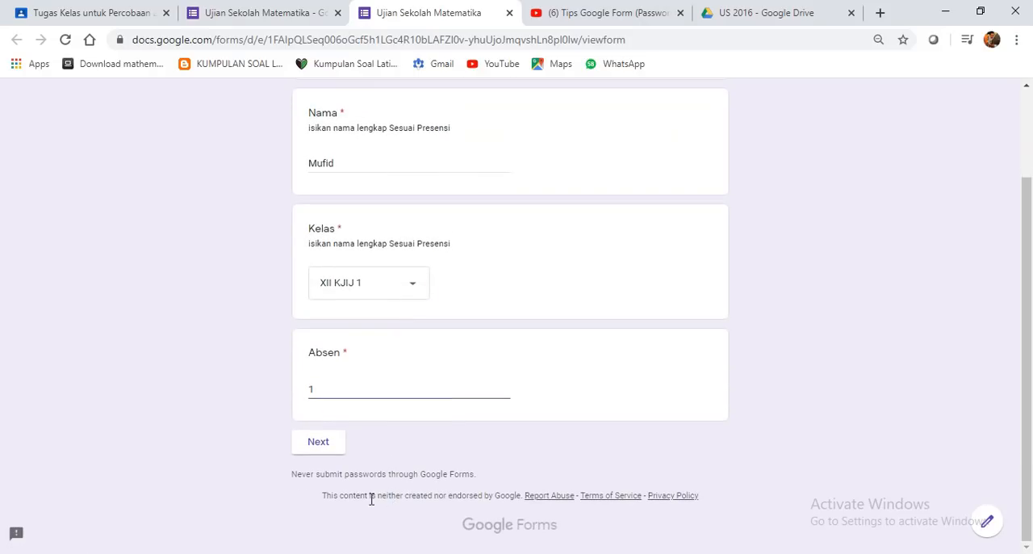
left_click(313, 448)
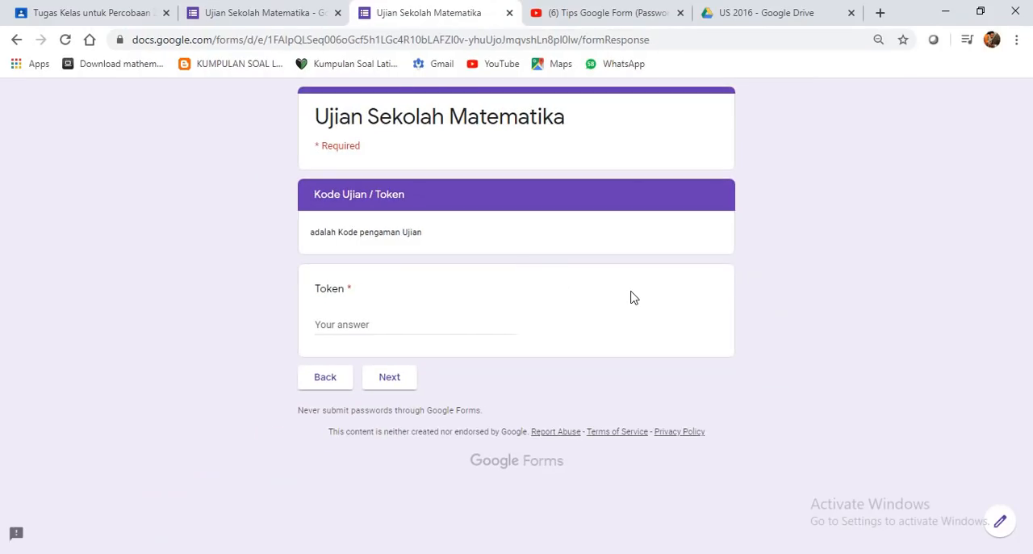
- Look up the required exam token in the validation rule of the Token question in the form editor
key("ctrl+plus")
left_click(253, 25)
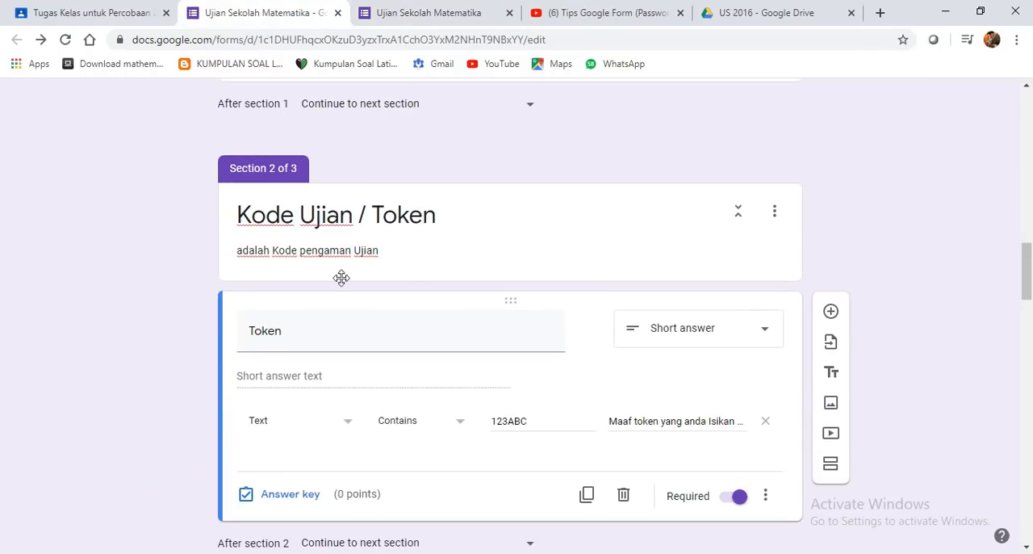
scroll(371, 347, "down", 1)
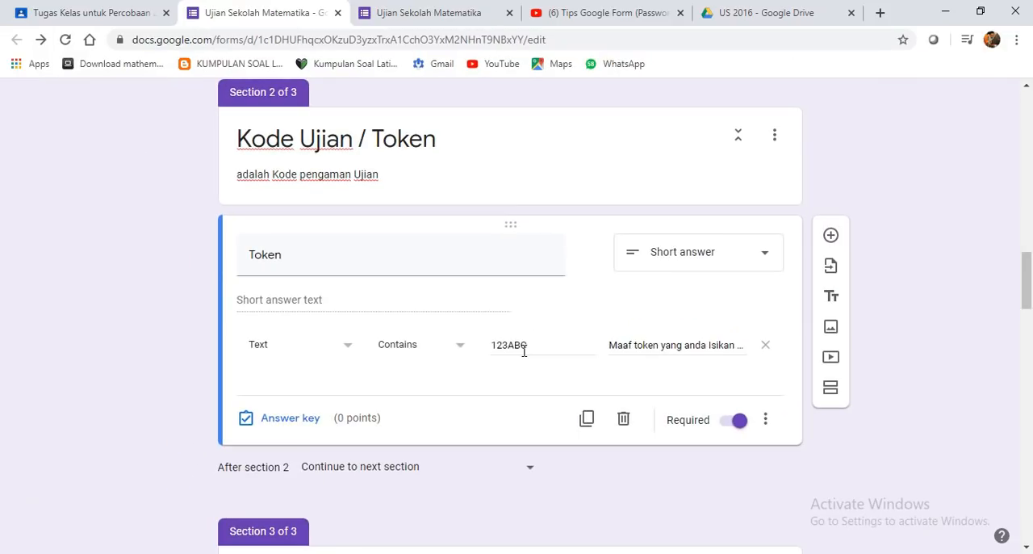
- Return to the form preview and try to pass the token section with an incorrect token
left_click(408, 11)
left_click(344, 353)
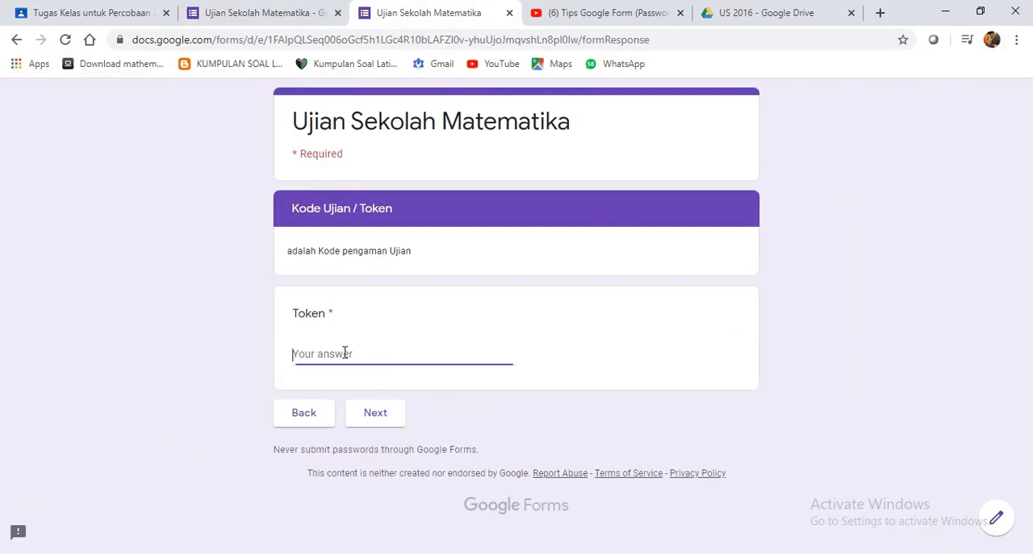
type("1234abc")
left_click(360, 418)
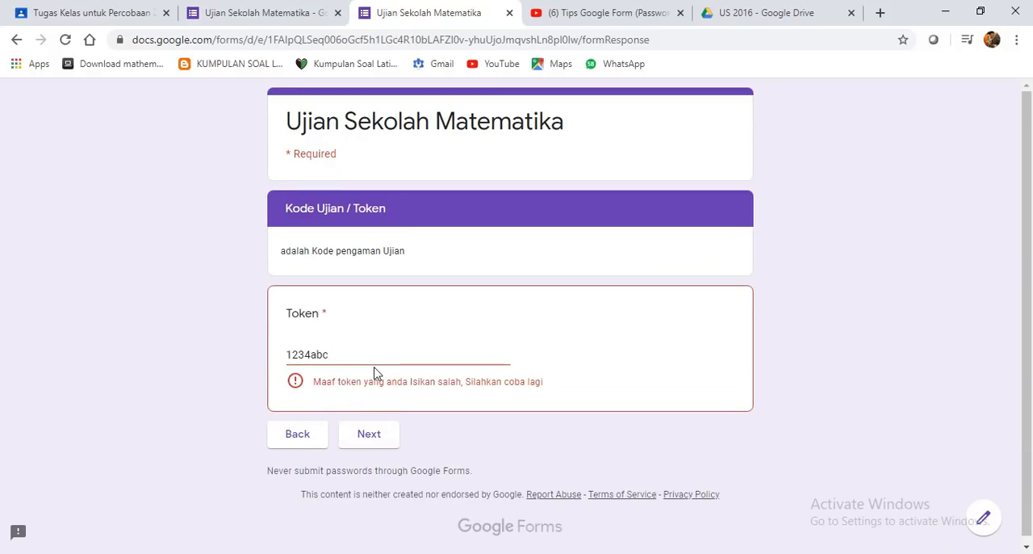
- Recheck the token rule in the editor, then try the token with lowercase letters in the preview
left_click_drag(357, 362, 173, 364)
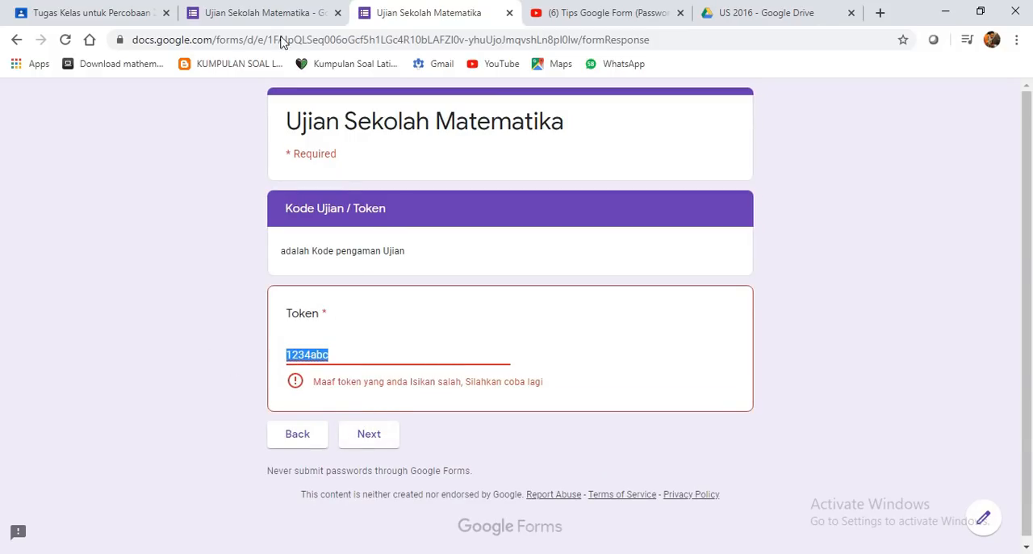
left_click(271, 14)
left_click(440, 13)
type("12")
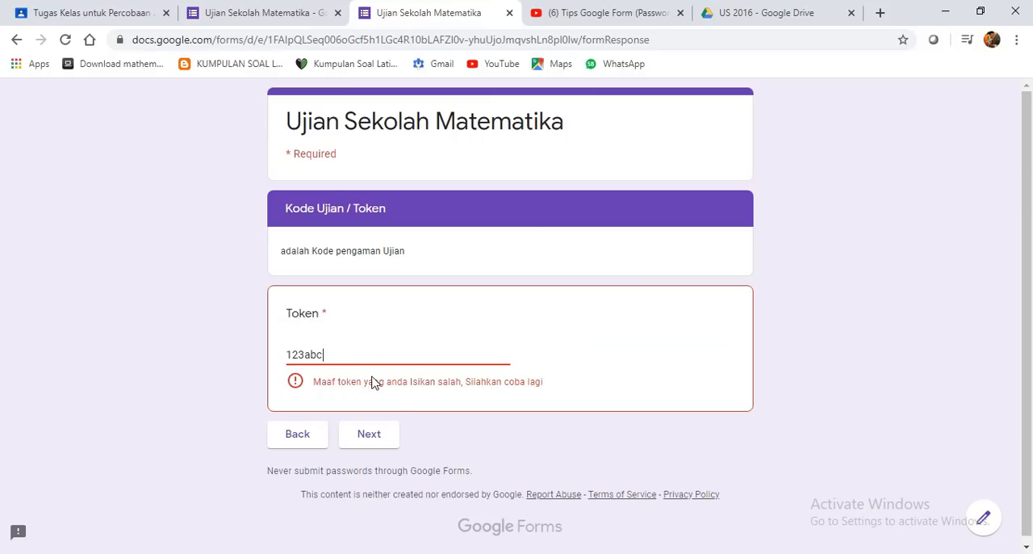
left_click(372, 434)
- Correct the letters of the token to uppercase and continue to the Soal Ujian section
left_click_drag(305, 355, 321, 355)
type("ABC")
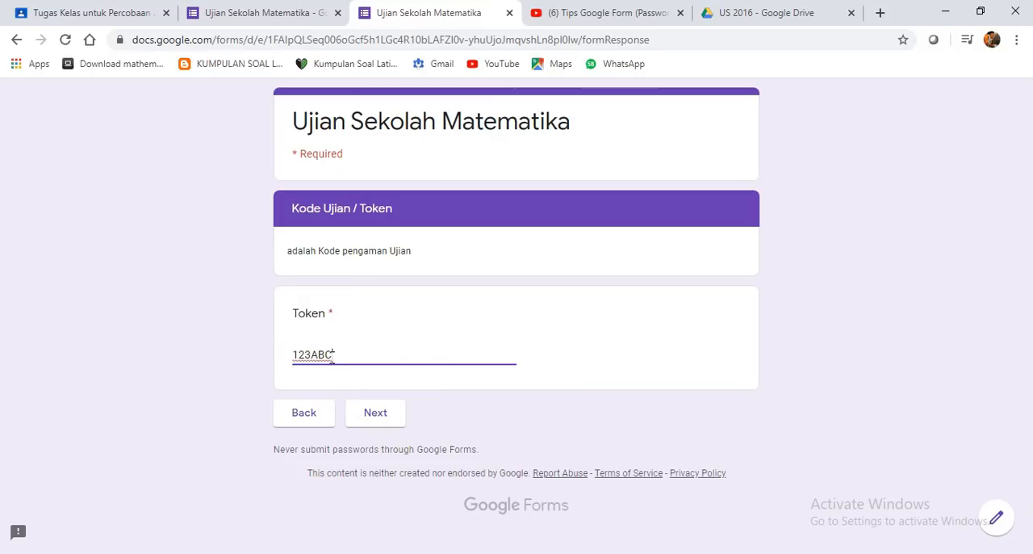
left_click(376, 415)
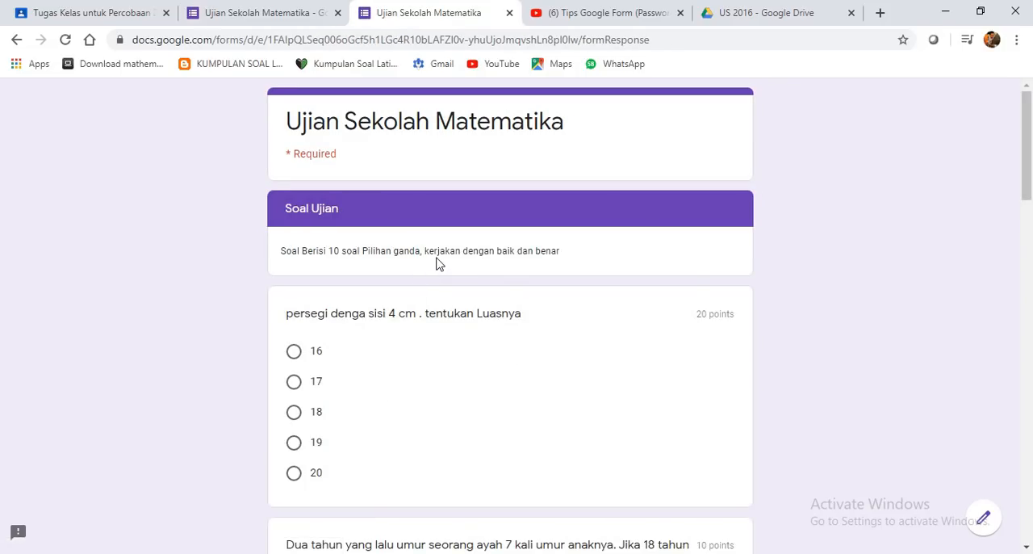
- Examine the order, answer options and points of the questions in the Soal Ujian section
scroll(444, 322, "down", 2)
scroll(434, 330, "up", 2)
scroll(452, 347, "down", 1)
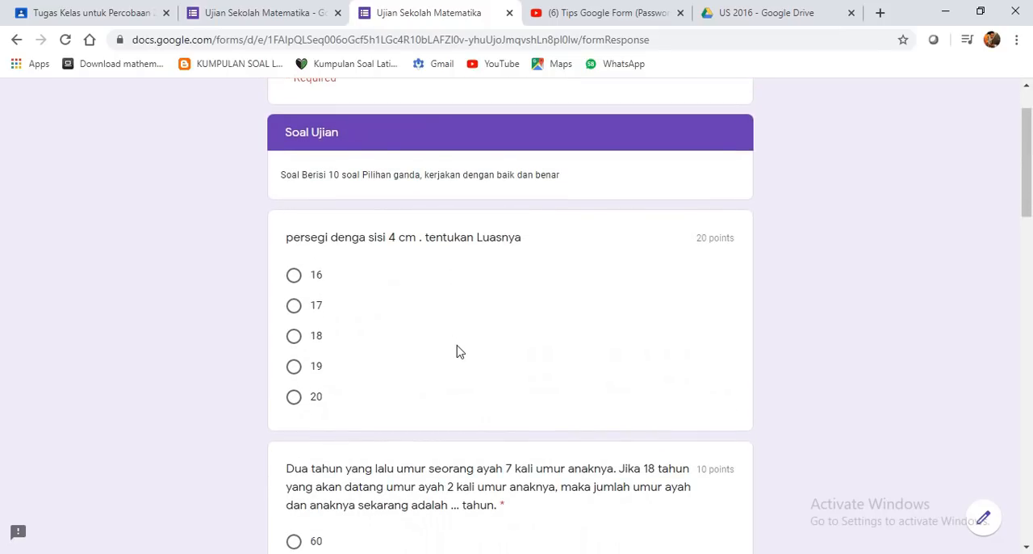
scroll(457, 351, "down", 2)
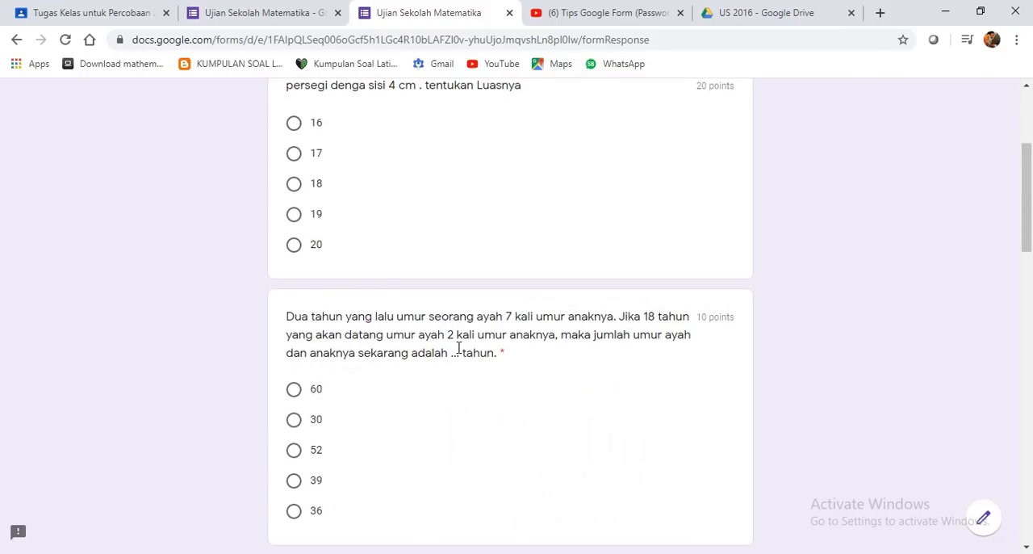
scroll(435, 360, "up", 1)
scroll(443, 371, "down", 6)
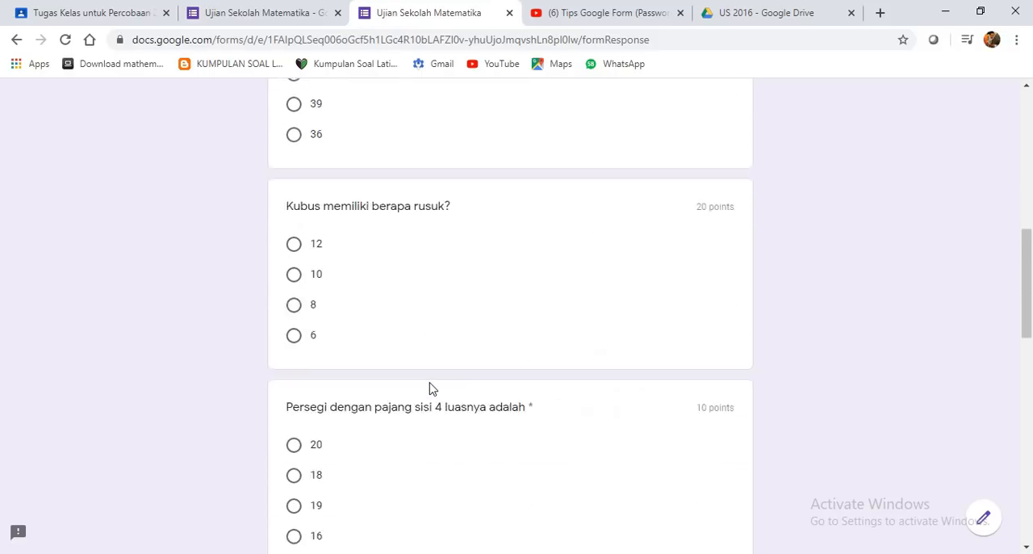
scroll(429, 393, "up", 7)
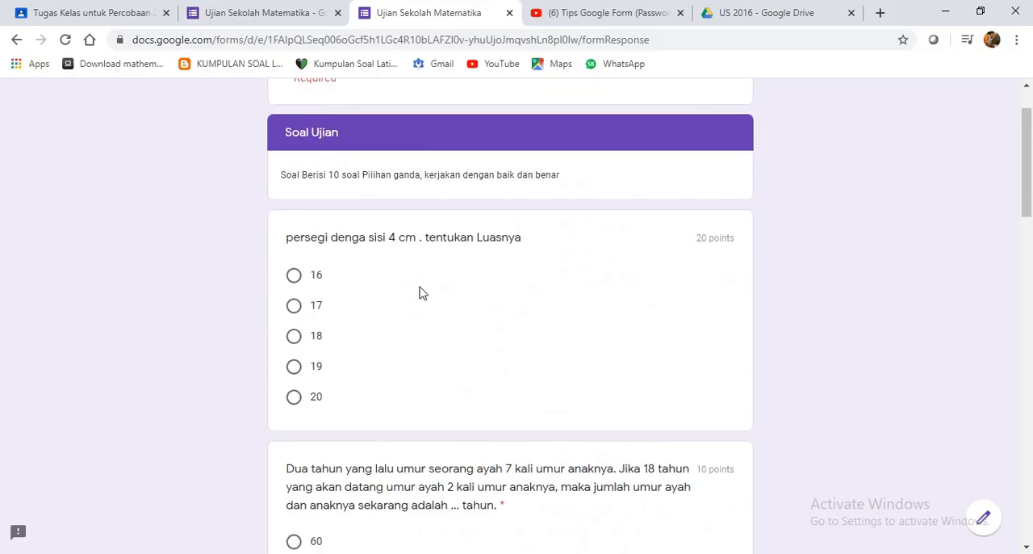
scroll(449, 387, "down", 1)
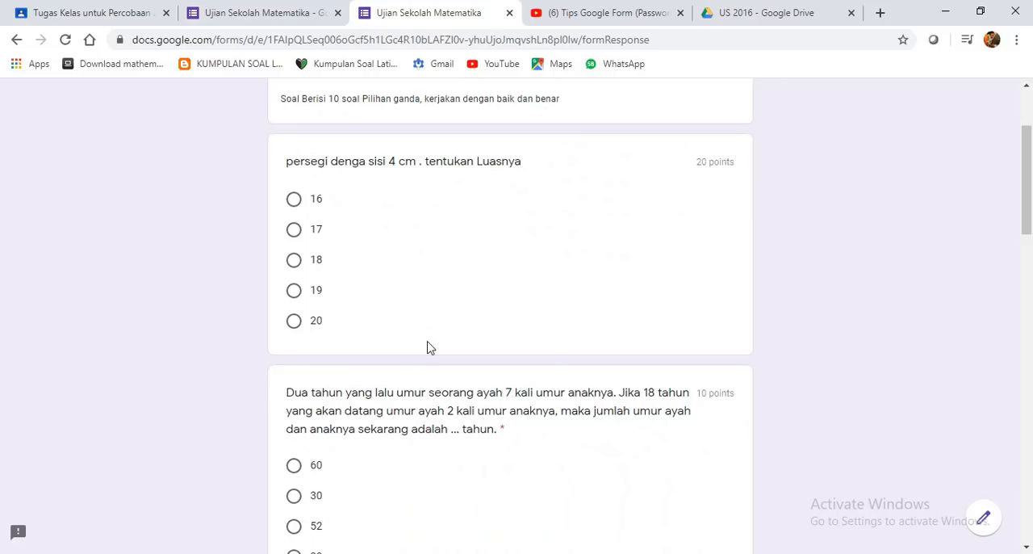
scroll(373, 330, "up", 2)
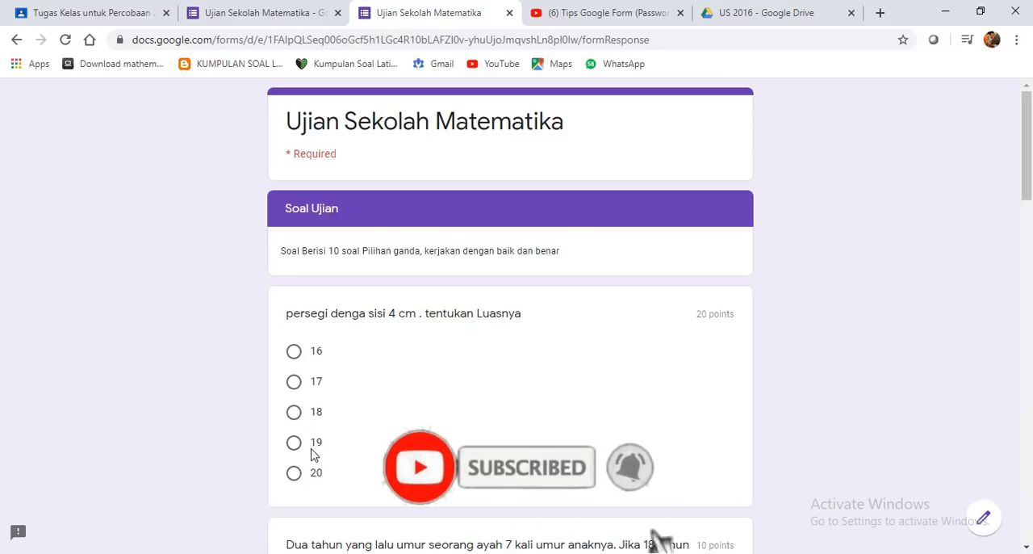
scroll(311, 460, "down", 1)
scroll(341, 427, "down", 2)
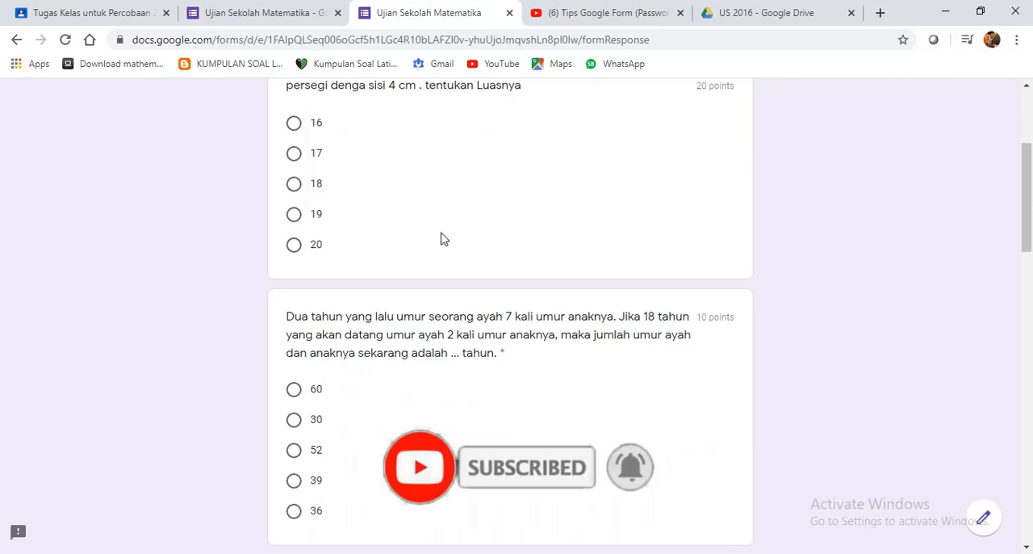
scroll(443, 238, "down", 1)
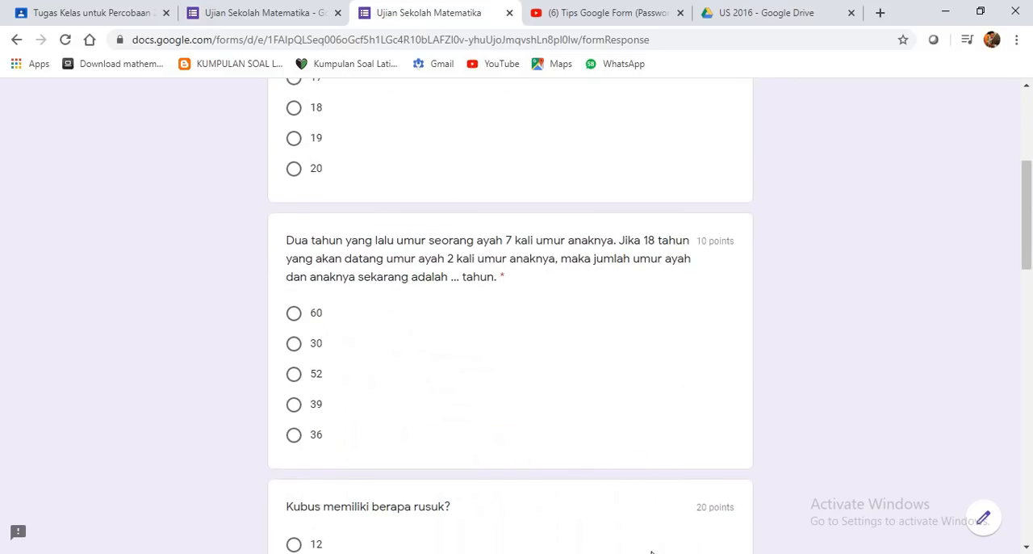
scroll(435, 534, "up", 4)
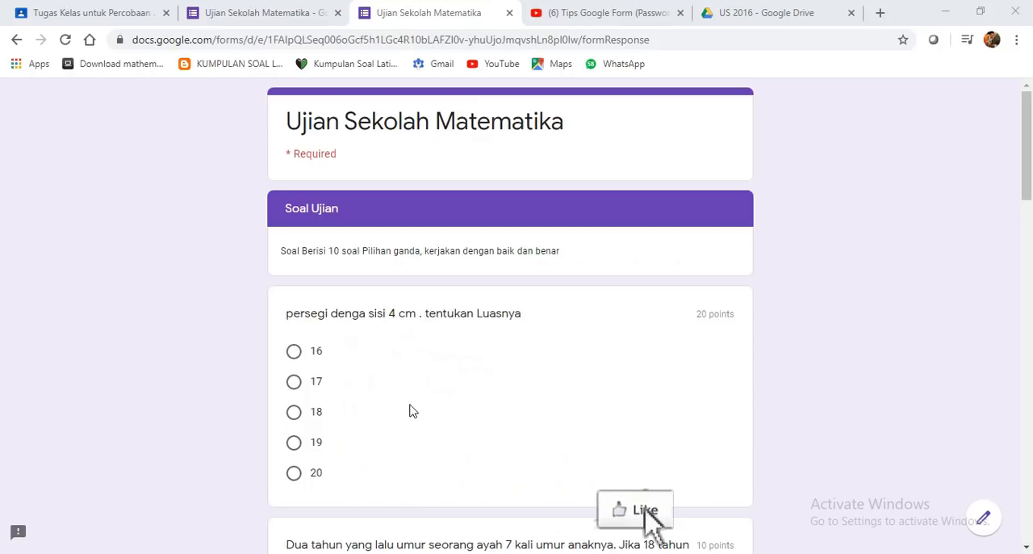
- Open a second preview of the form from the editor and fill in Absen with 12
left_click(263, 12)
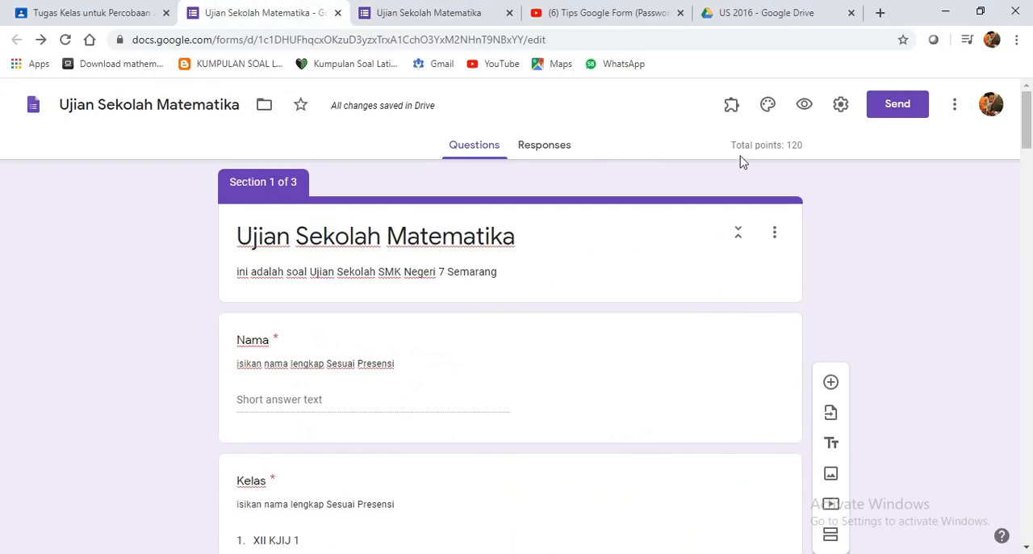
left_click(804, 105)
left_click(359, 290)
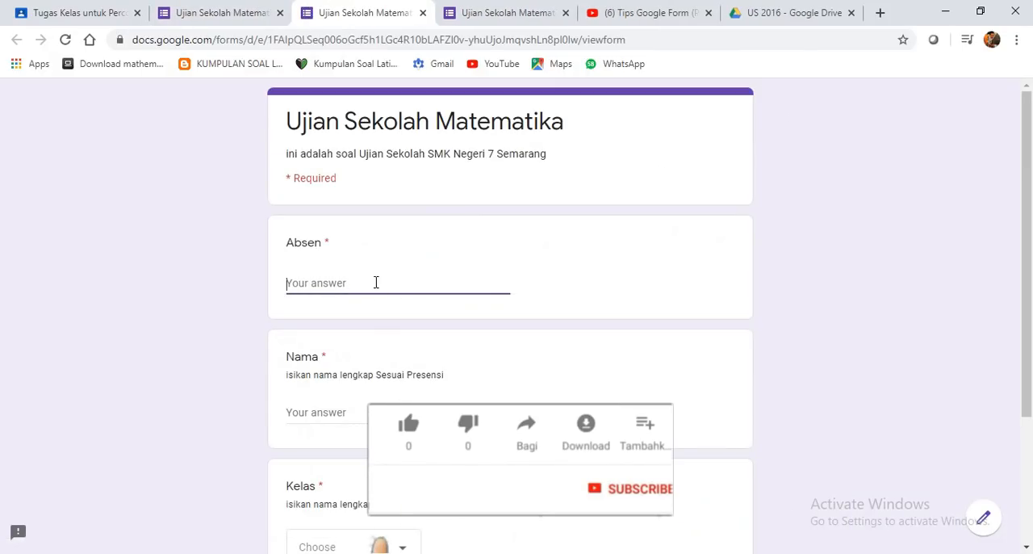
type("B")
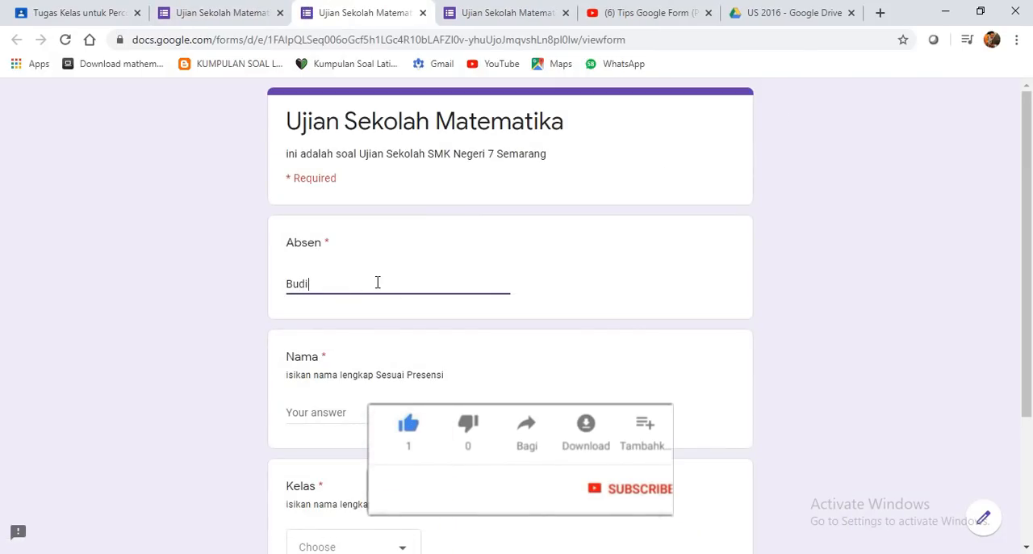
type("udi")
left_click_drag(316, 281, 231, 289)
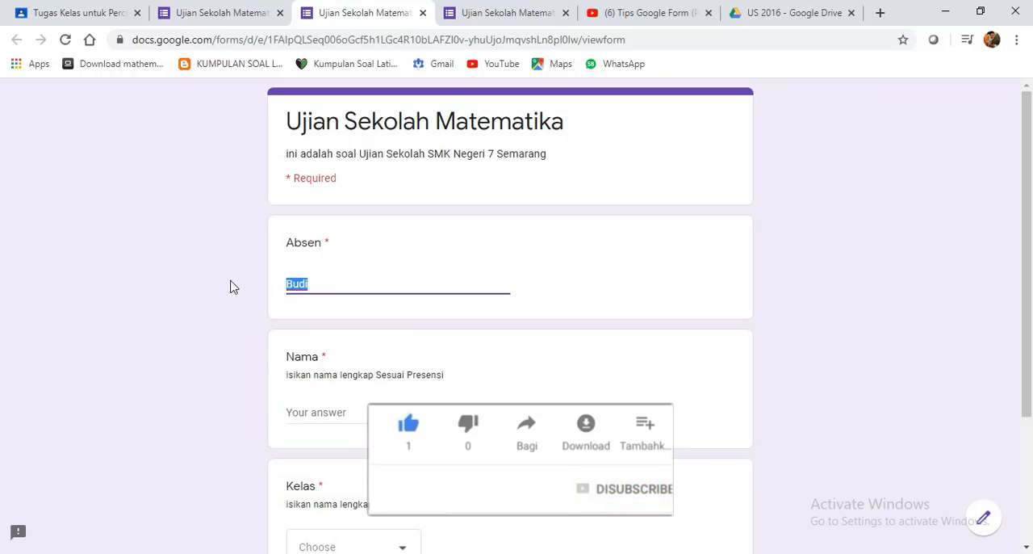
type("12")
- Fill in the respondent's name, choose class XII KGSP 1 and continue to the token section
left_click(345, 411)
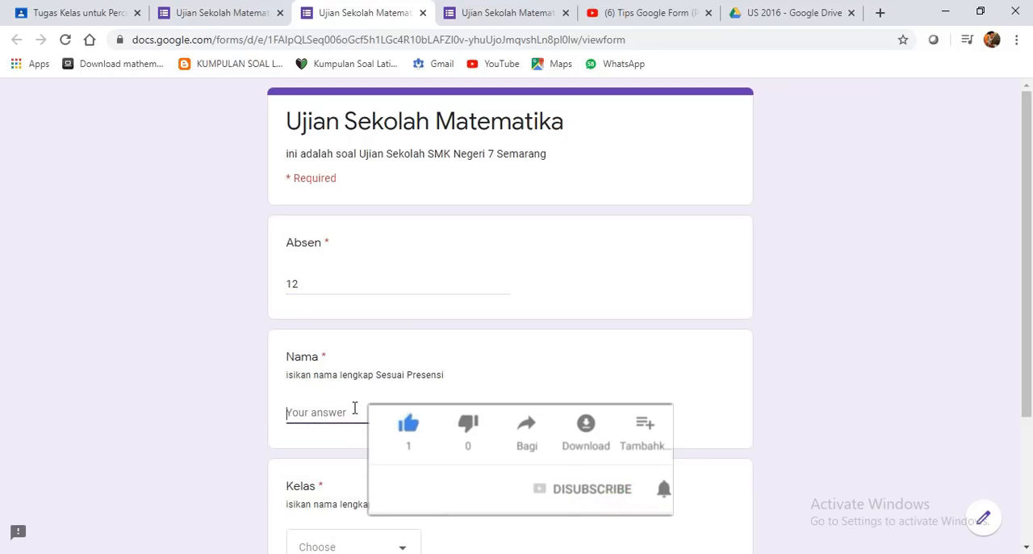
type("Budi")
scroll(354, 408, "down", 2)
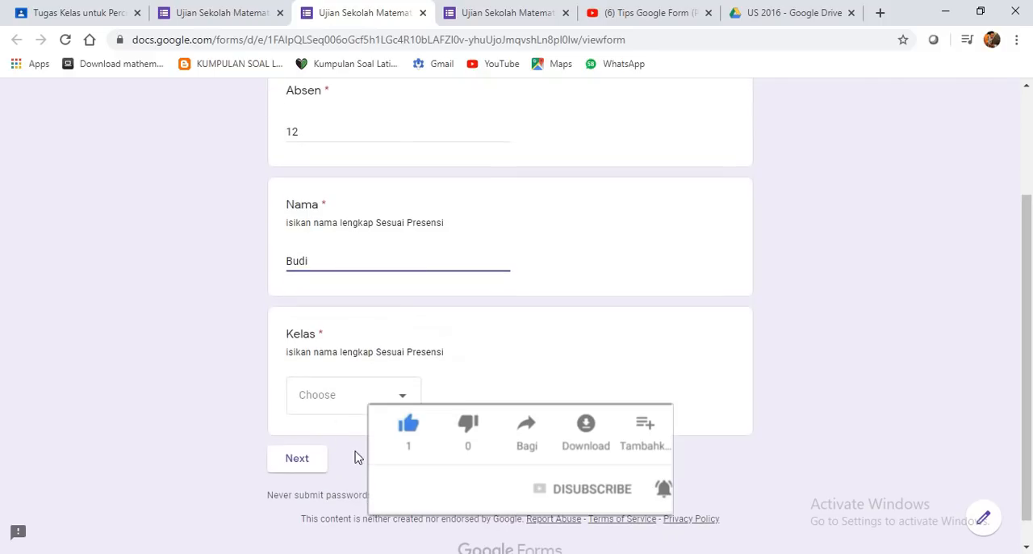
left_click(360, 397)
left_click(334, 283)
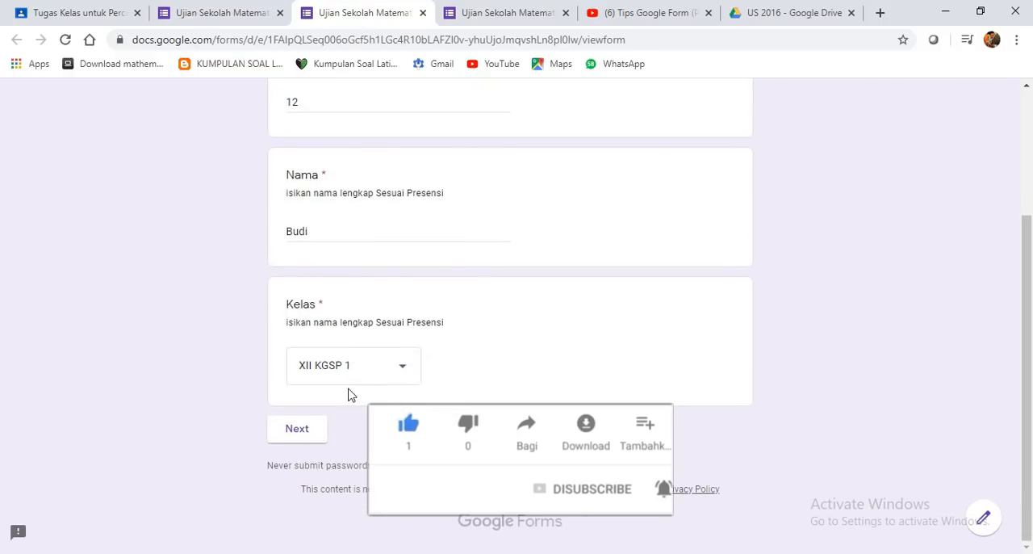
left_click(300, 430)
- Enter the exam token in the second preview and continue to the Soal Ujian section
left_click(338, 349)
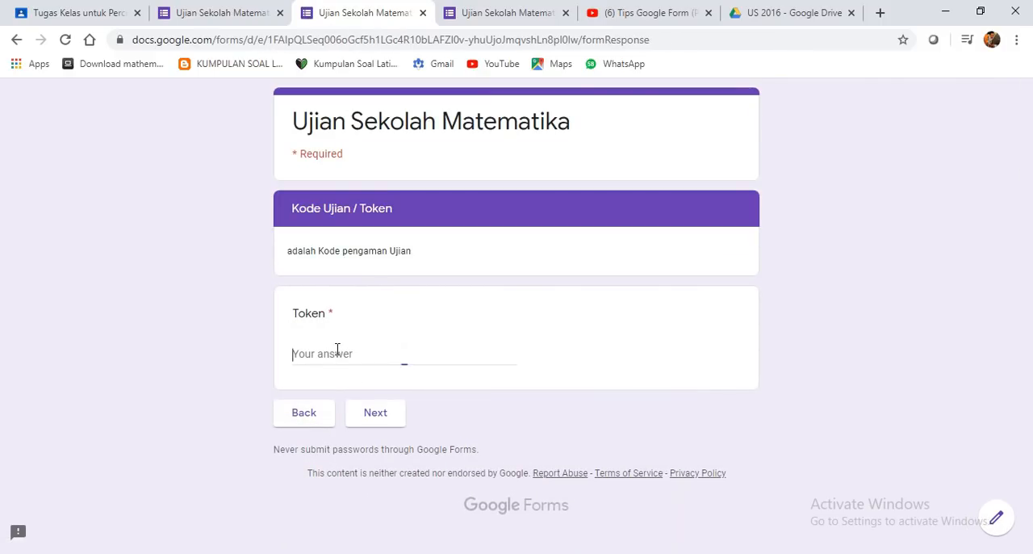
type("12")
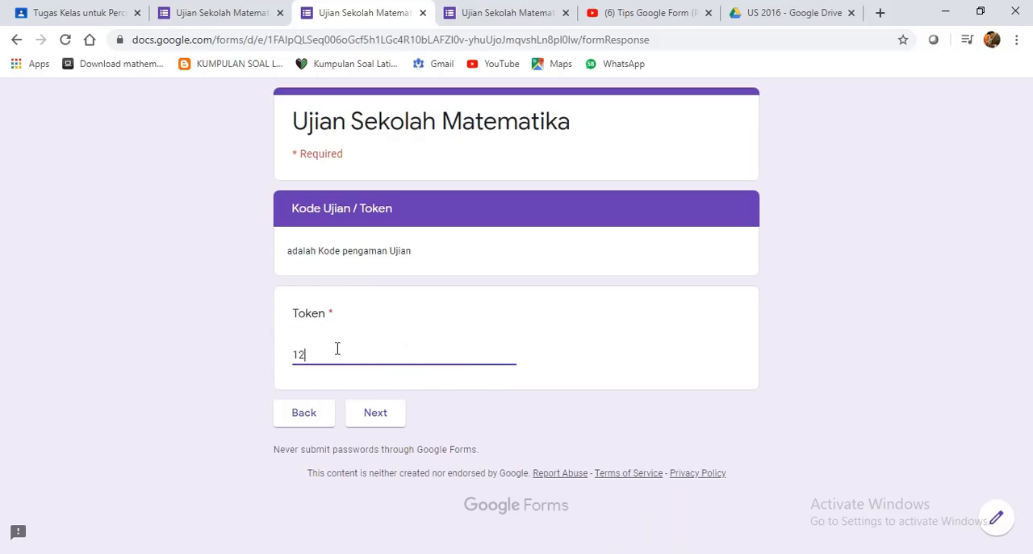
type("3ABC")
left_click(387, 412)
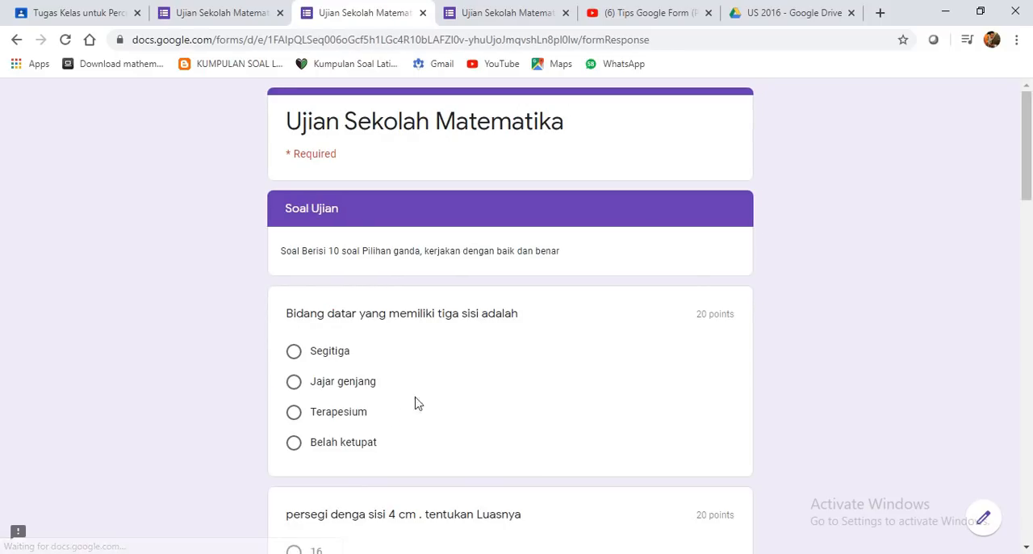
- Compare the first question of the earlier preview with that of the new preview
left_click(513, 15)
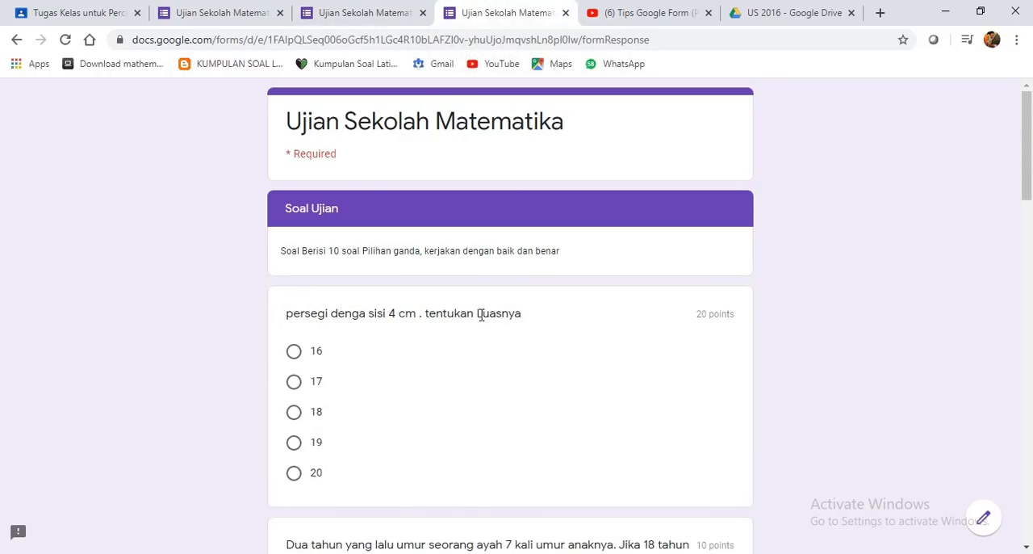
scroll(498, 343, "down", 1)
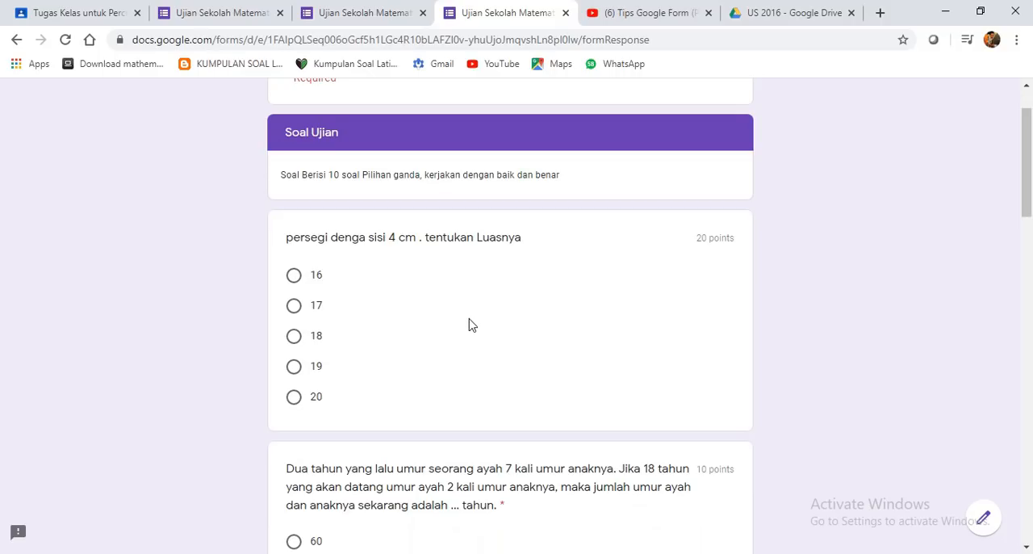
left_click(364, 13)
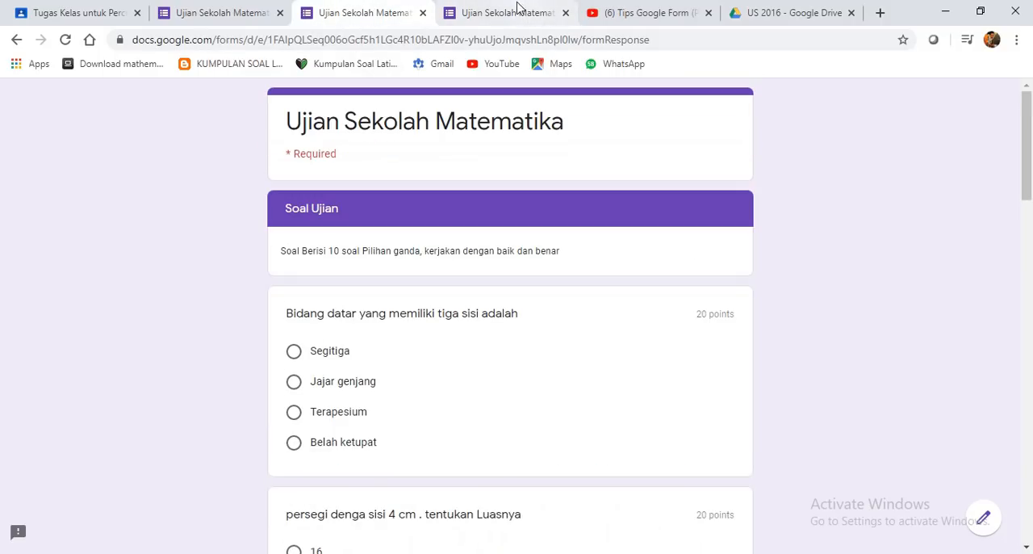
- Move the earlier preview into its own window and arrange both previews side by side, showing the start of the Soal Ujian section
left_click_drag(517, 6, 511, 61)
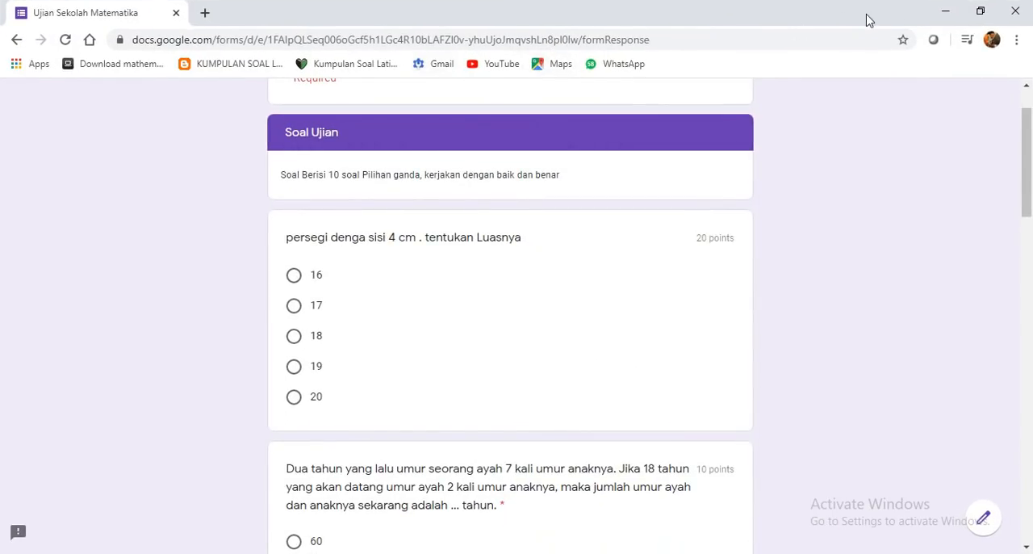
left_click(981, 11)
left_click(980, 11)
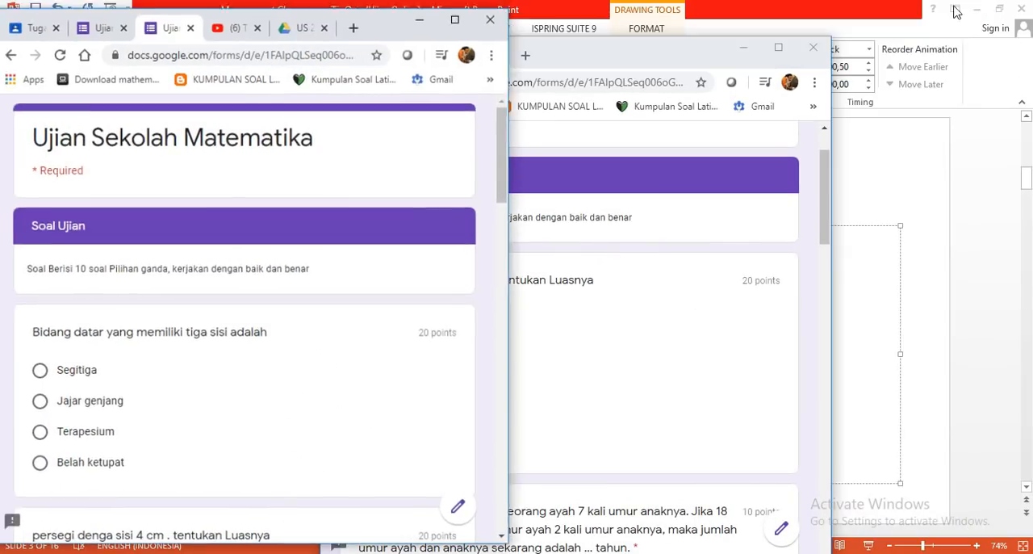
left_click_drag(652, 61, 834, 46)
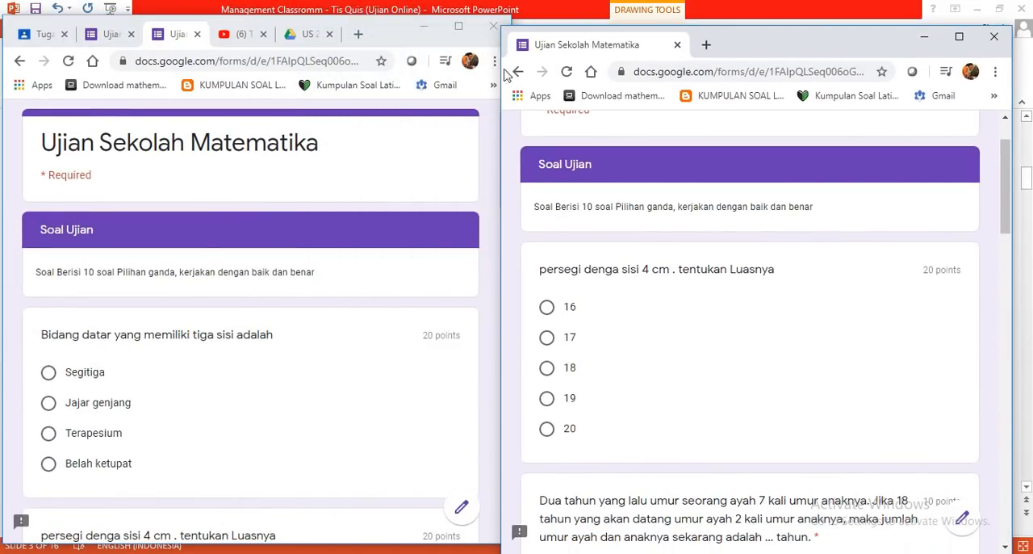
left_click_drag(410, 42, 419, 27)
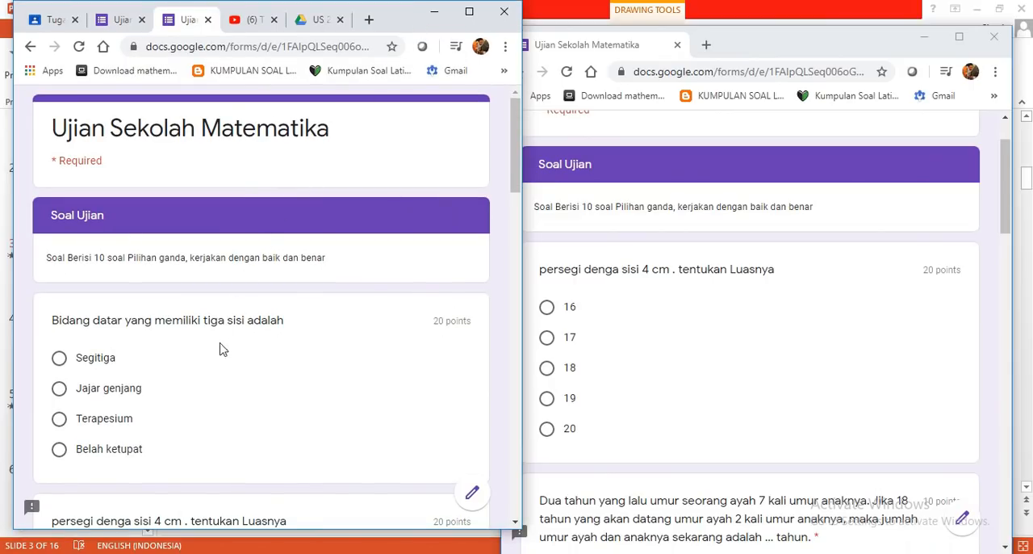
scroll(611, 364, "up", 1)
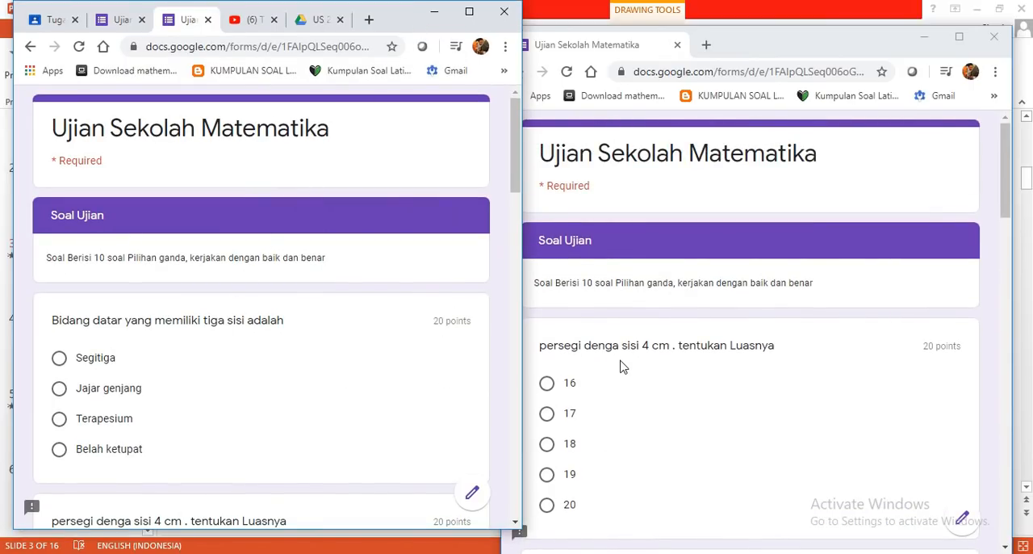
- Compare the order of the questions and answer options in the Soal Ujian section across the two previews
scroll(622, 366, "down", 1)
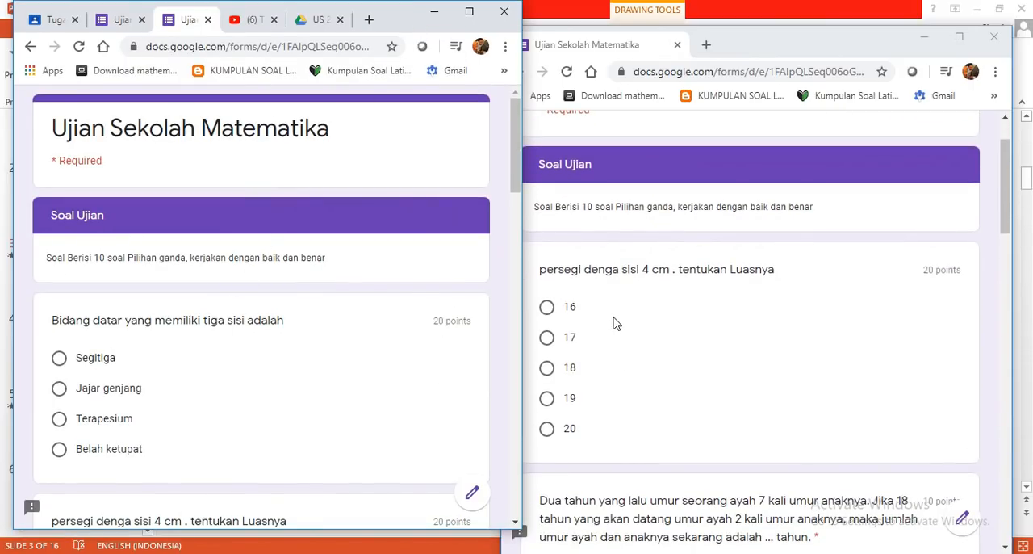
left_click(162, 391)
scroll(231, 396, "down", 3)
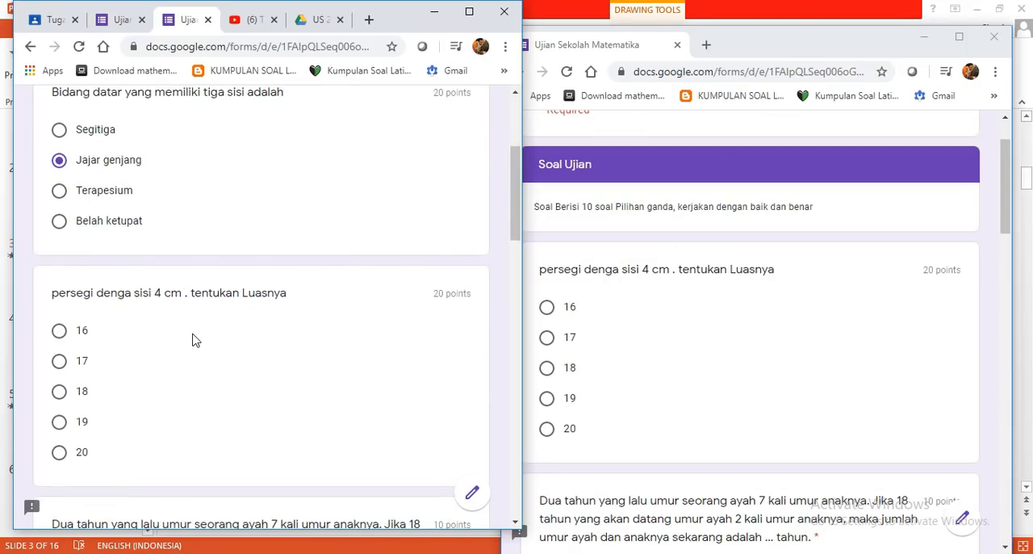
scroll(643, 422, "down", 4)
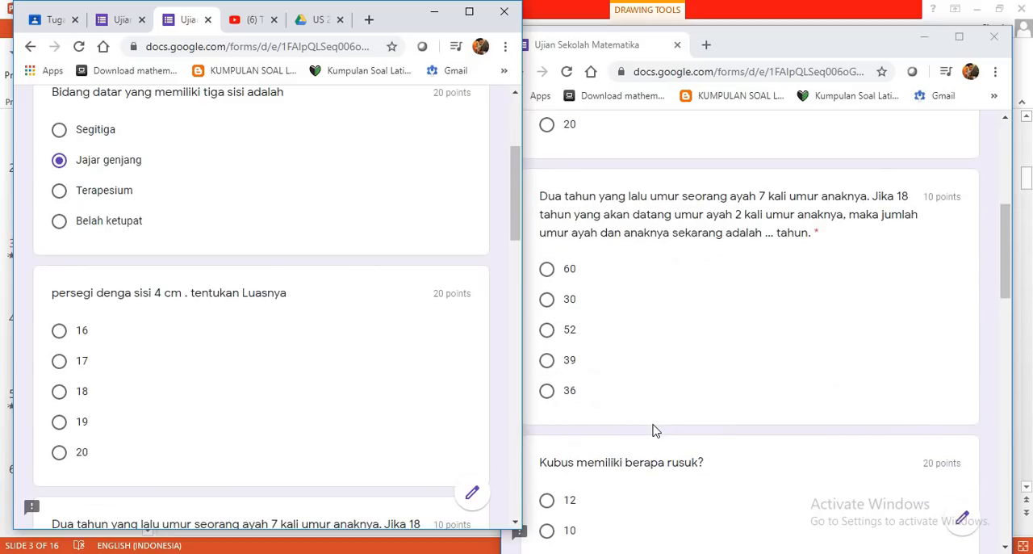
scroll(258, 434, "down", 3)
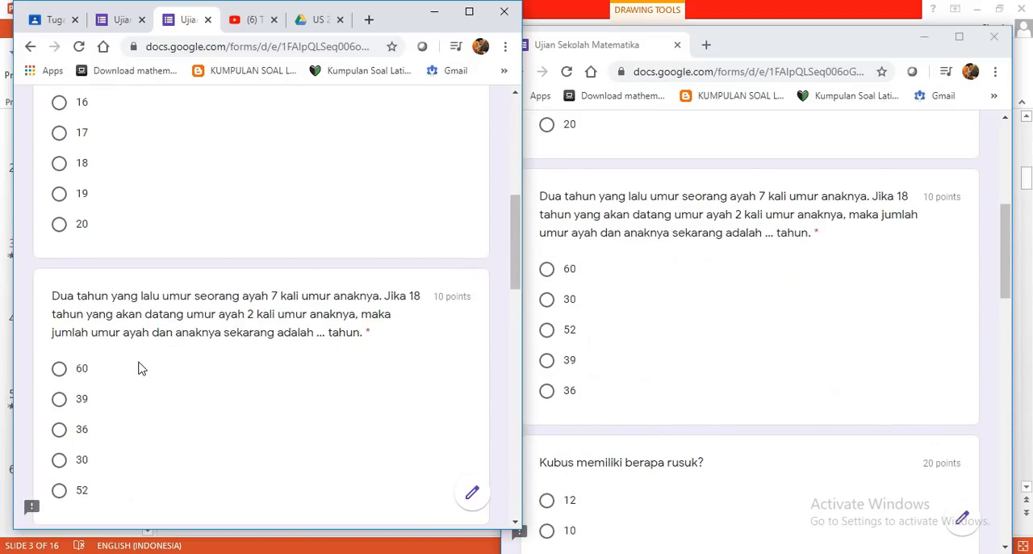
scroll(701, 460, "down", 3)
scroll(336, 460, "down", 1)
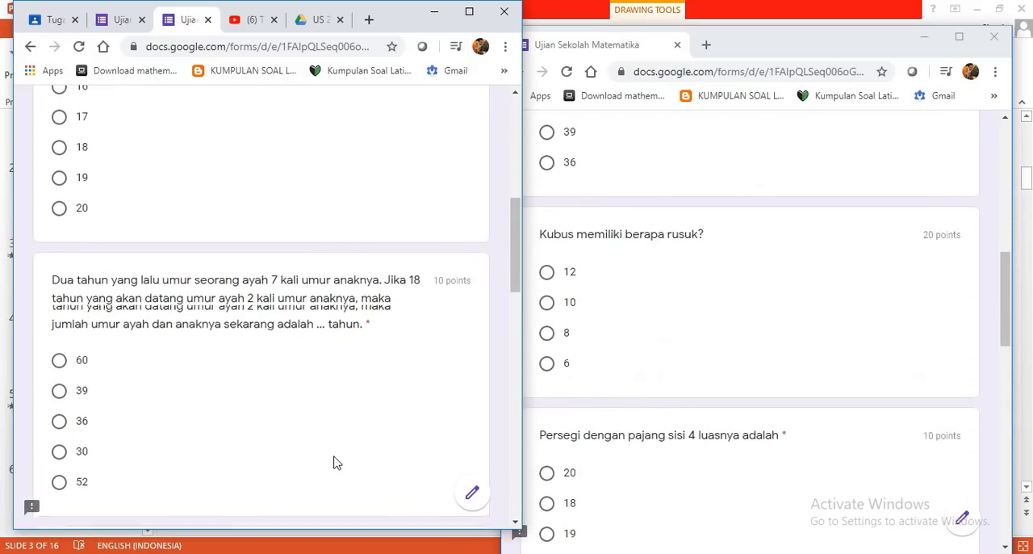
scroll(691, 464, "down", 2)
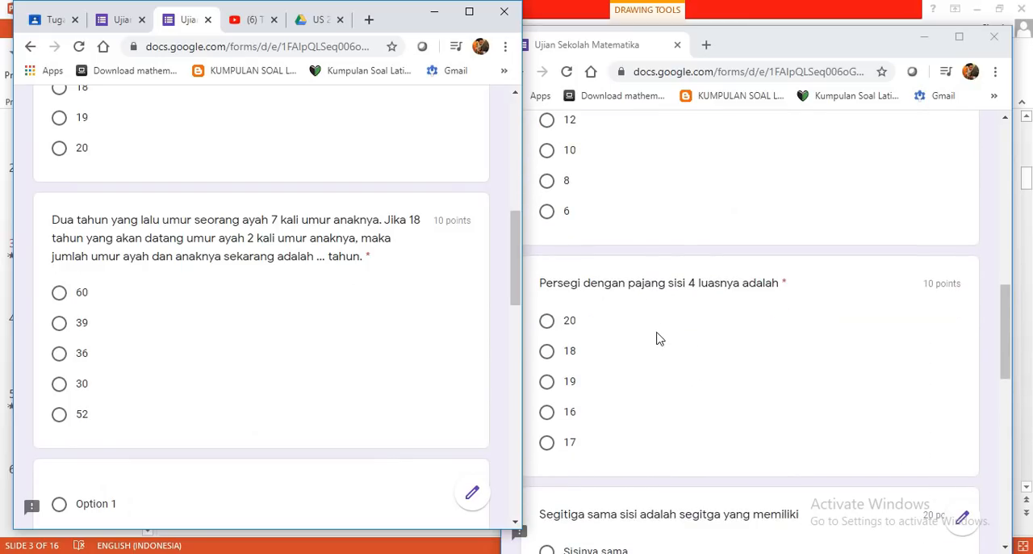
- Examine the remaining questions in the earlier preview, from "Persegi dengan pajang sisi 4 luasnya adalah" to the end of the form
left_click(664, 347)
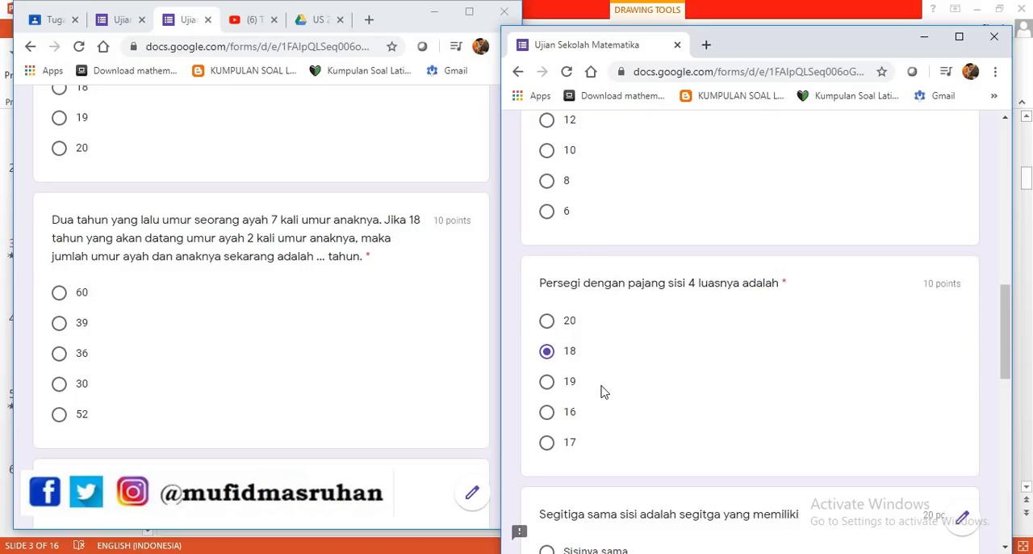
scroll(670, 381, "down", 5)
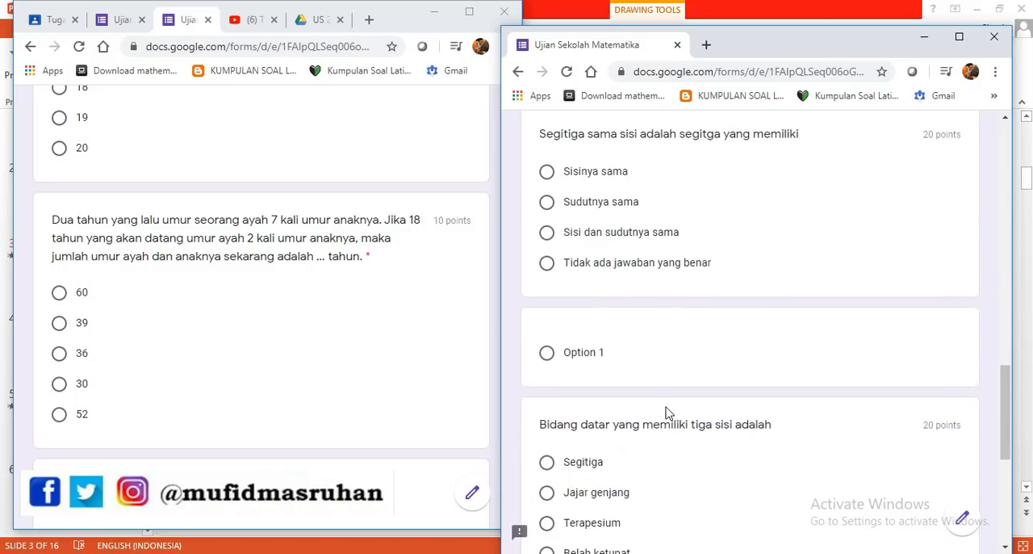
scroll(648, 360, "down", 3)
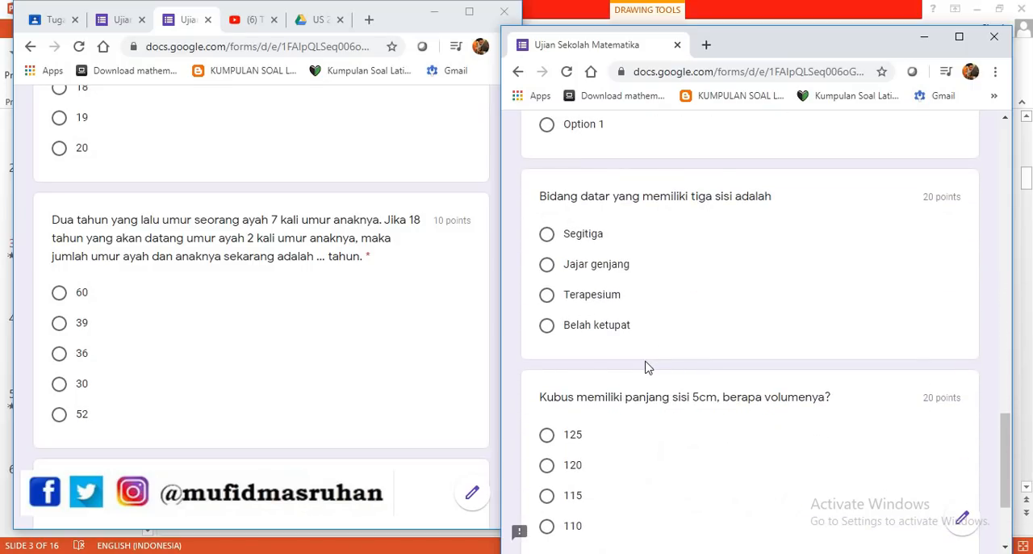
scroll(646, 367, "down", 2)
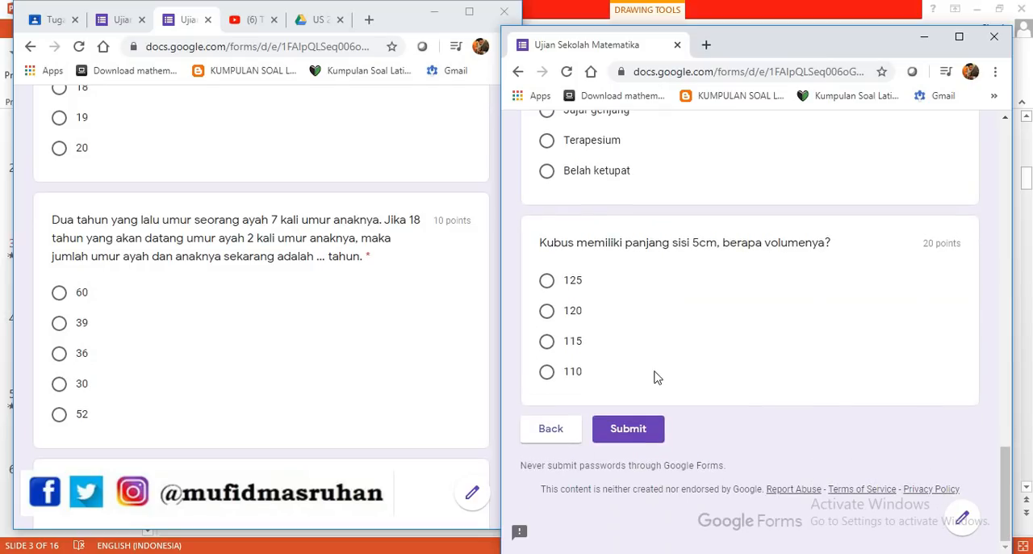
scroll(658, 355, "up", 3)
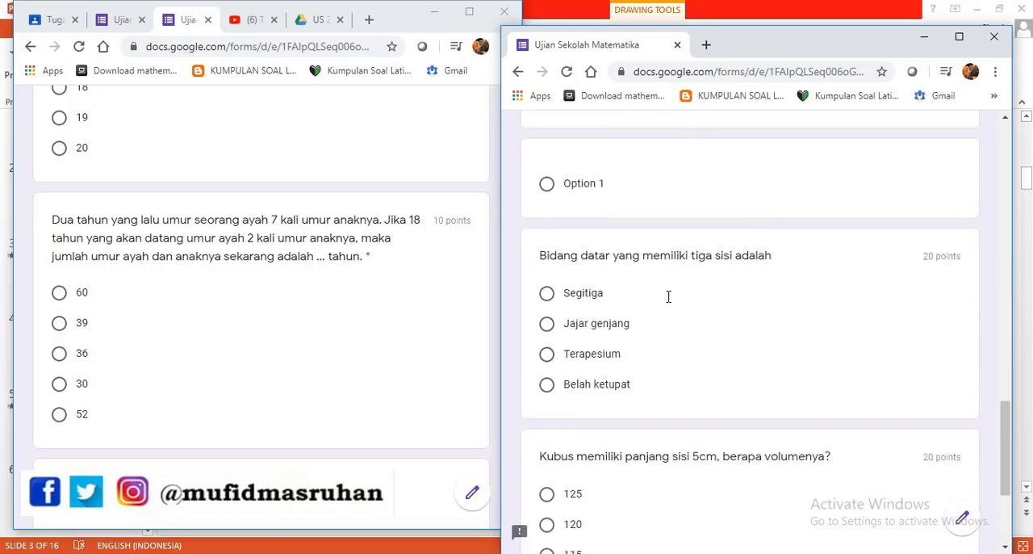
- Close the earlier preview, discarding its unsaved answers, and switch to the "Mengelola Ujian Online" slide in PowerPoint
left_click(677, 46)
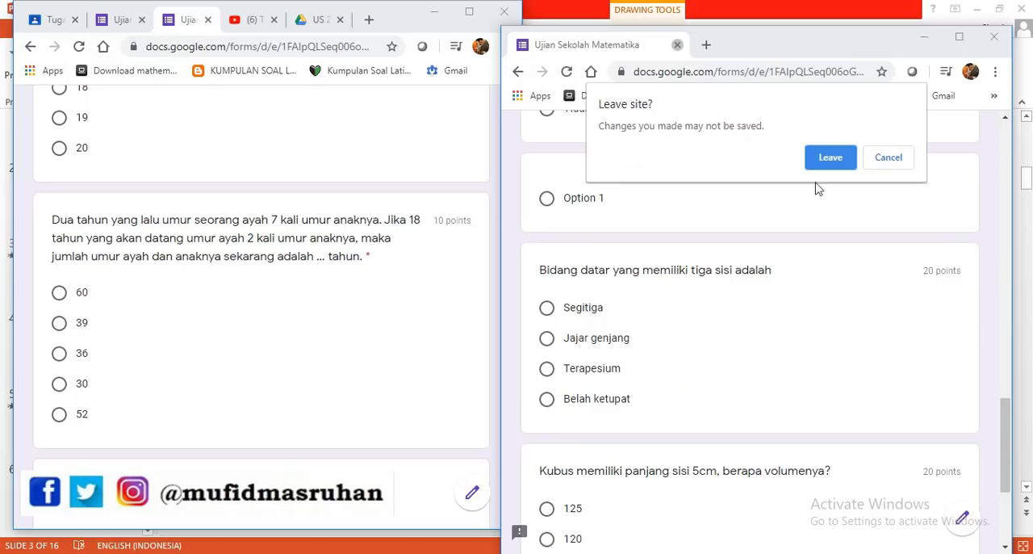
left_click(812, 155)
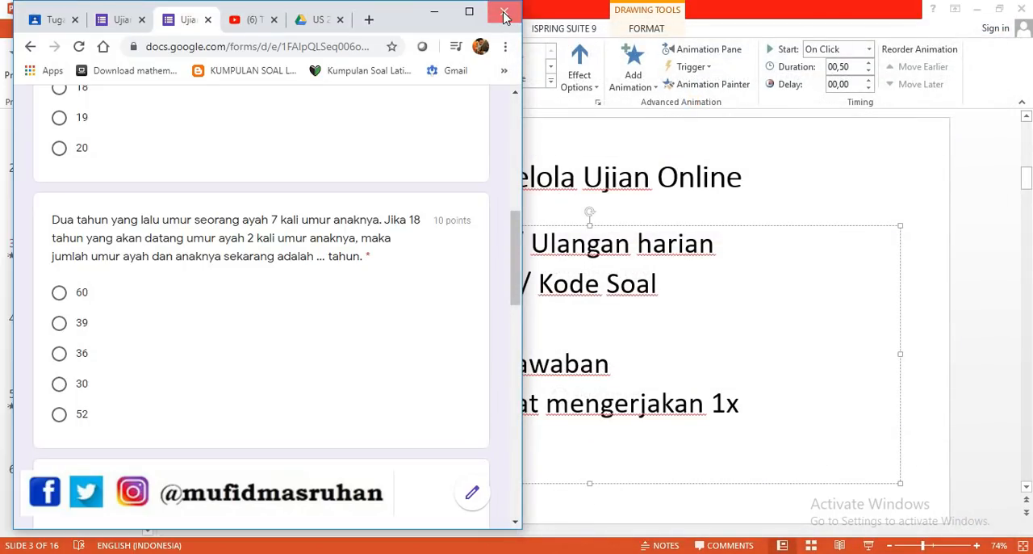
left_click(339, 131)
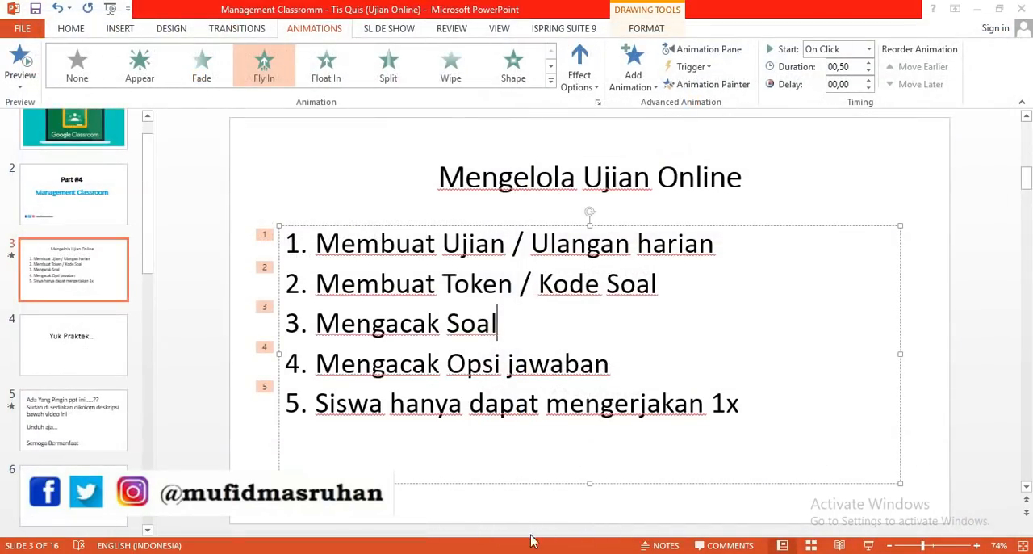
- Start the slide show from the "Mengelola Ujian Online" slide and reveal its five points, through "Siswa hanya dapat mengerjakan 1x"
left_click(869, 547)
left_click(644, 391)
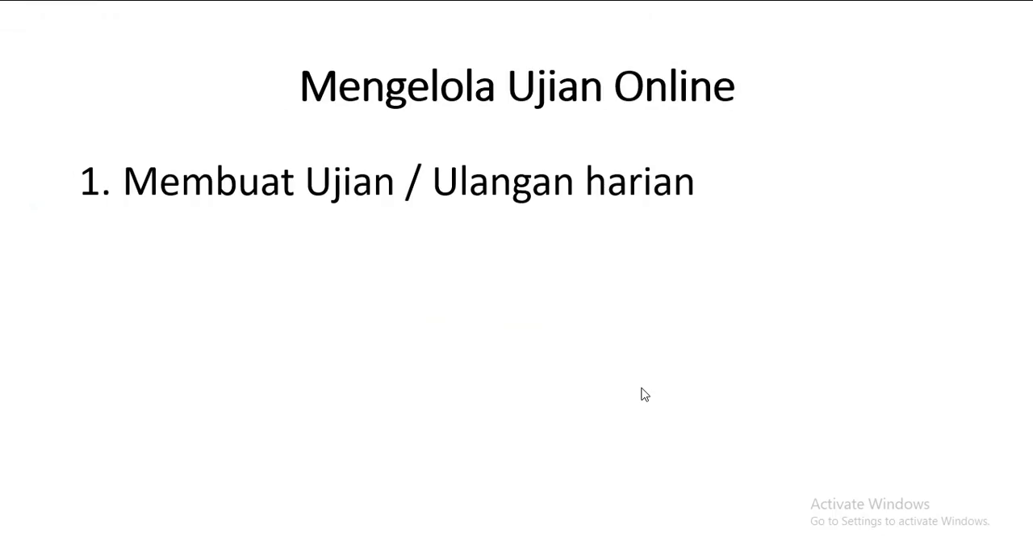
left_click(644, 386)
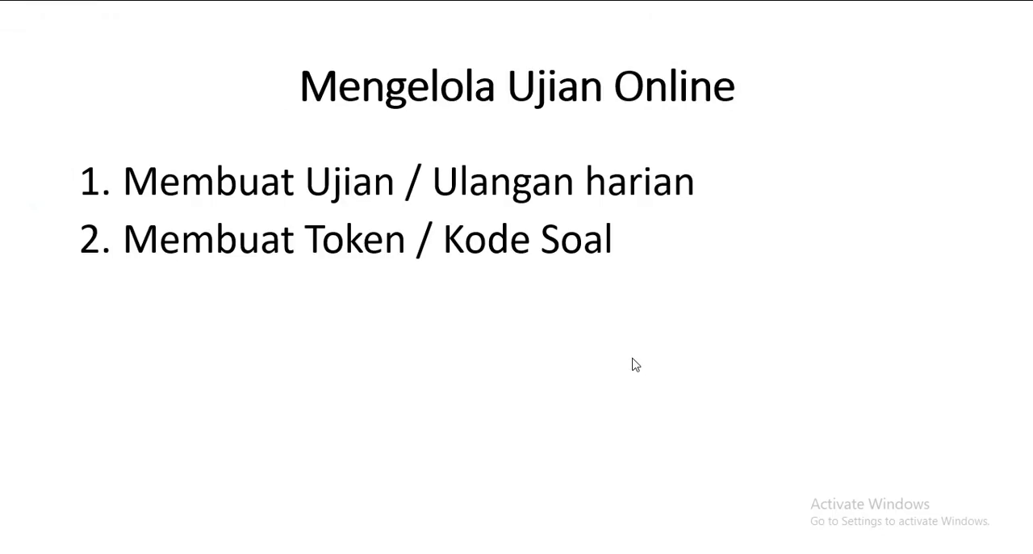
left_click(633, 360)
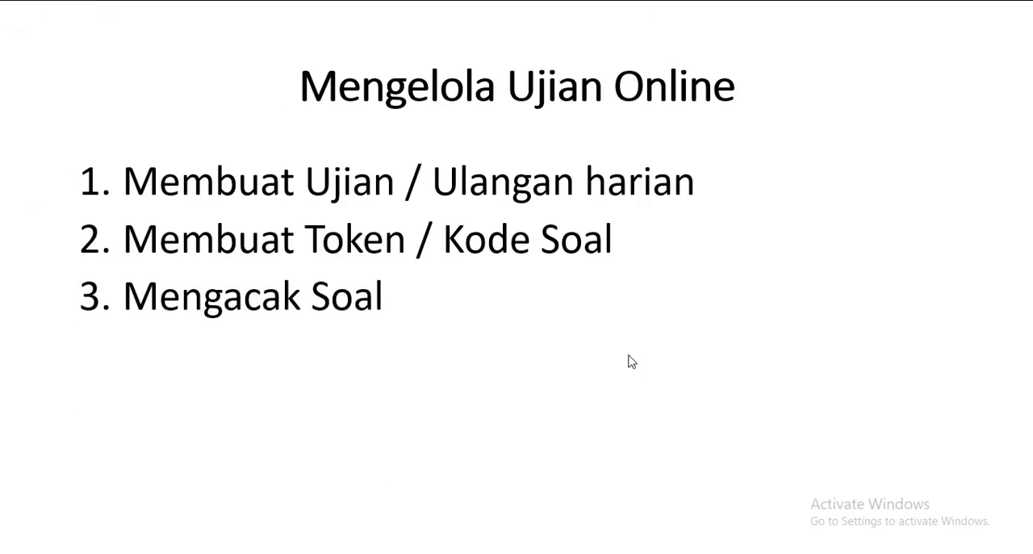
left_click(632, 361)
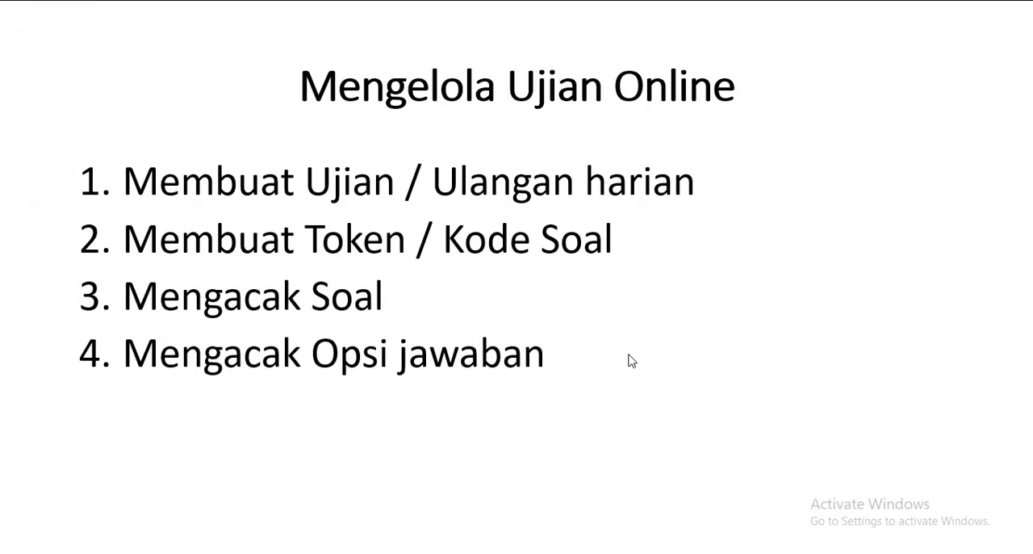
left_click(632, 360)
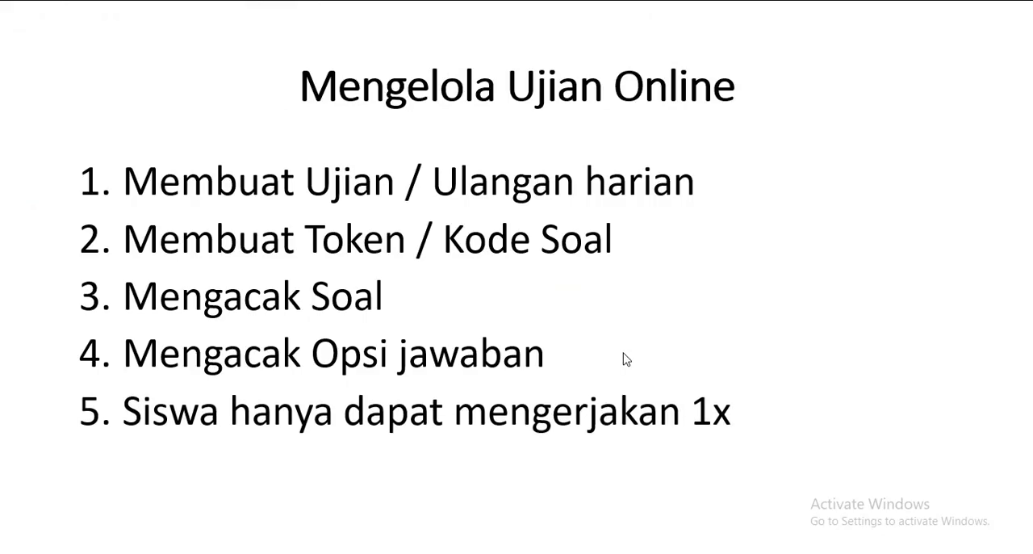